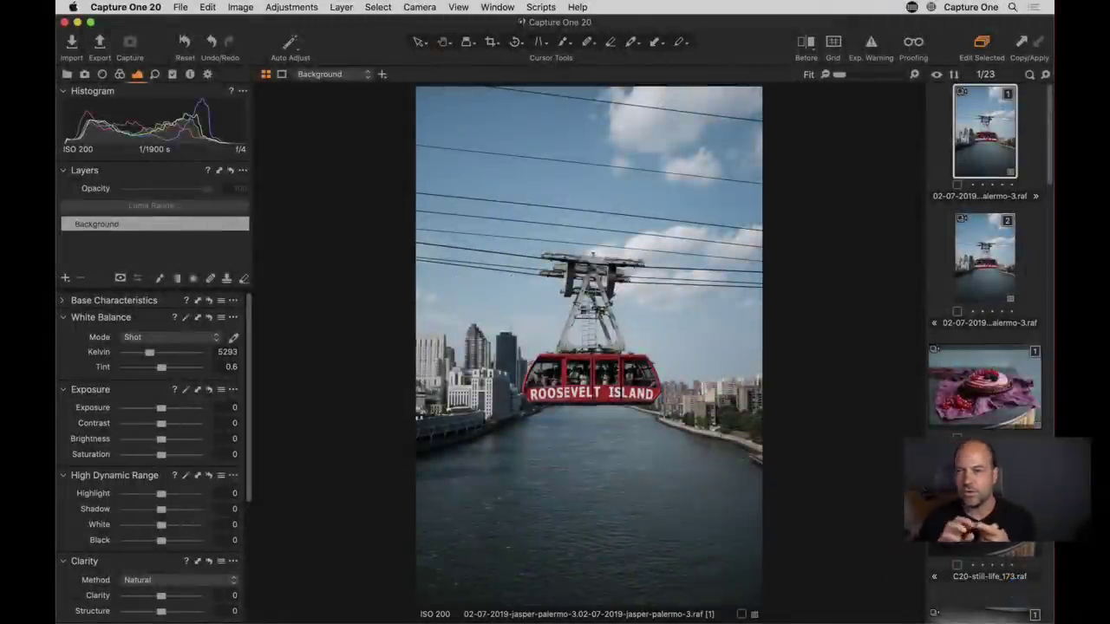
Step: Crop the cable car photo to a 2000 x 2000 px square around the tram and skyline
key(h)
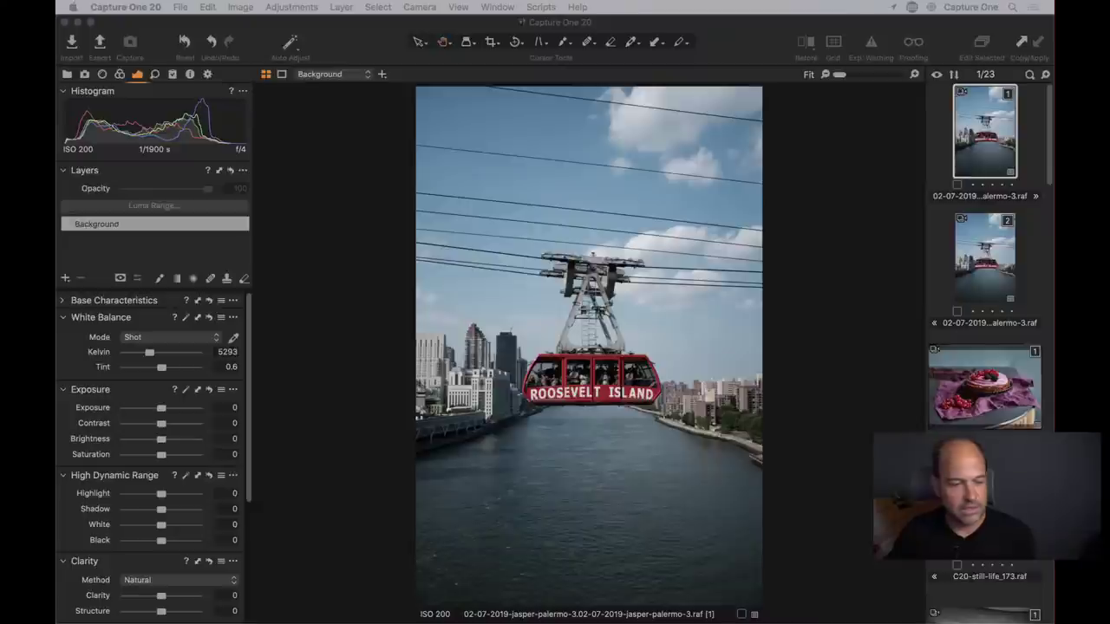
click(335, 256)
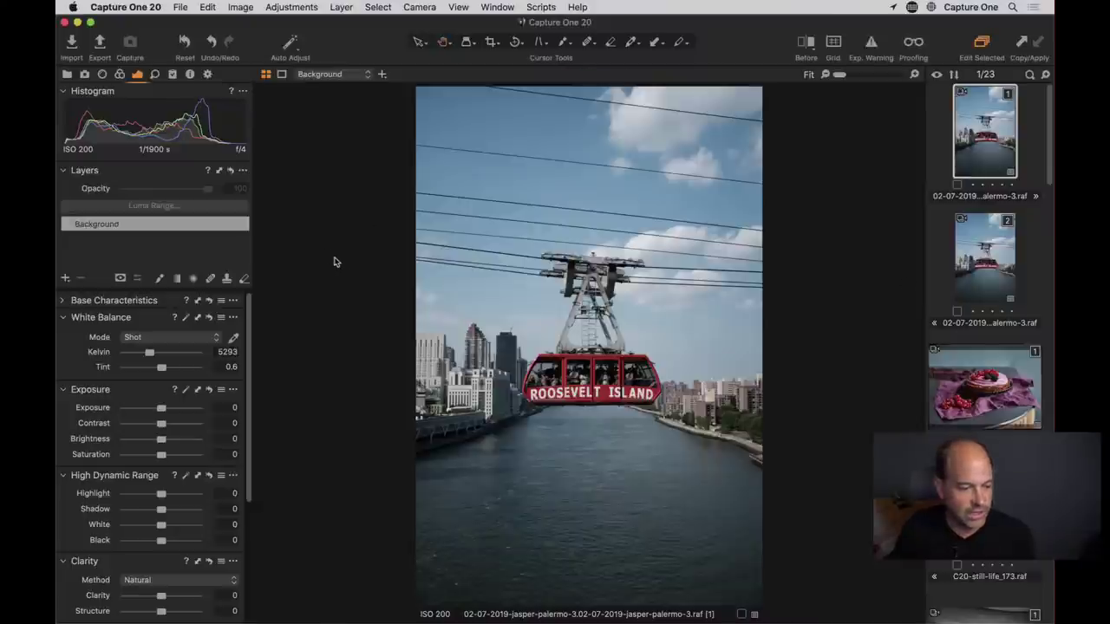
click(490, 43)
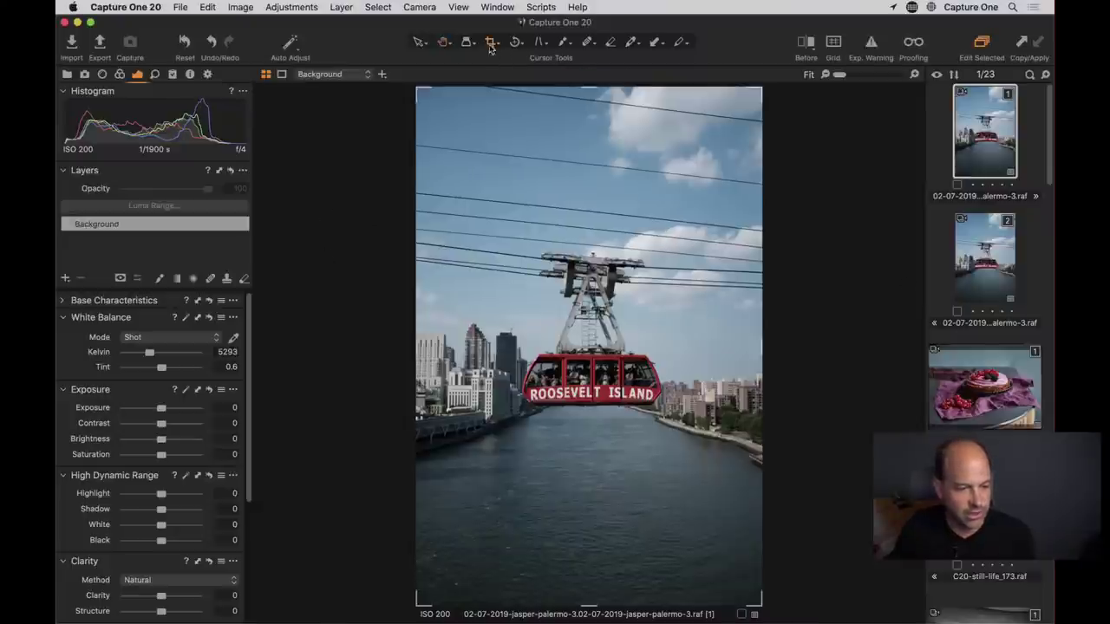
right_click(504, 193)
click(501, 135)
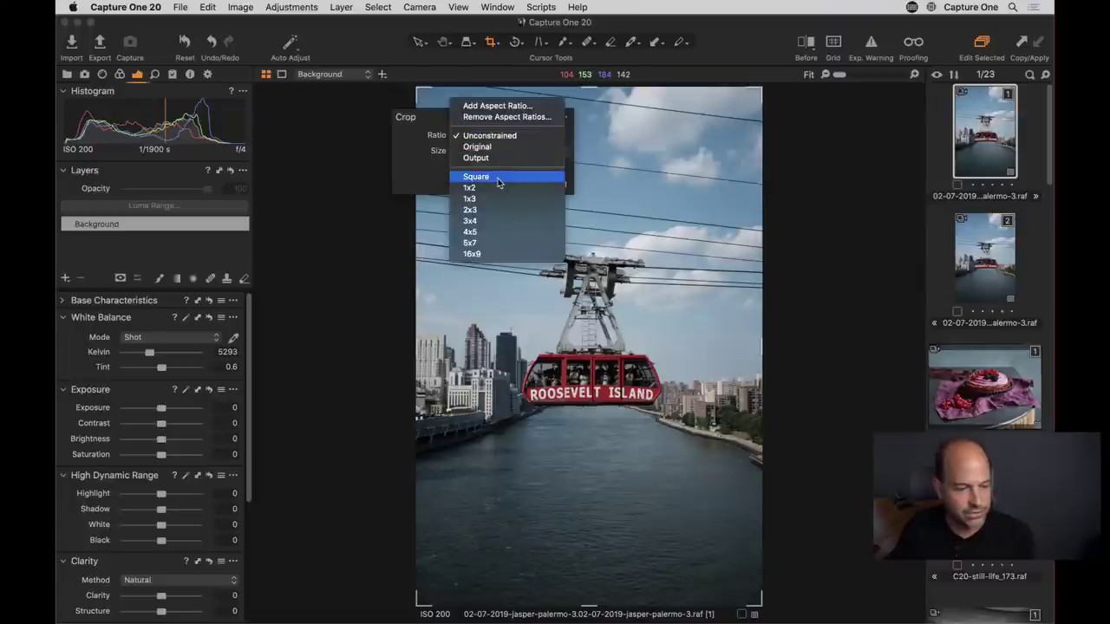
click(498, 179)
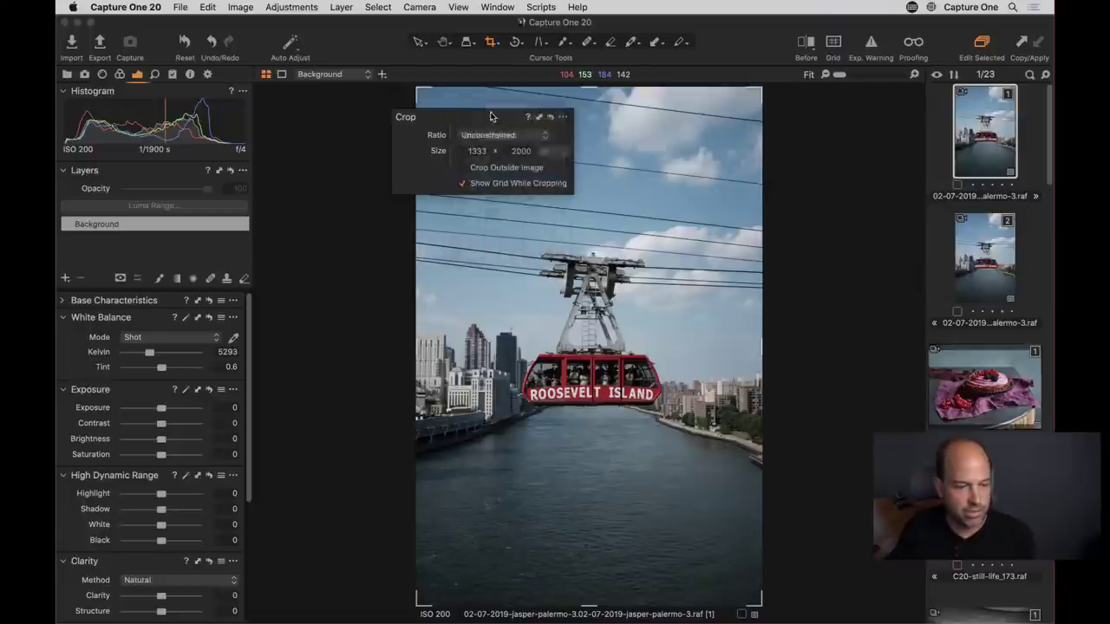
drag(418, 93, 626, 289)
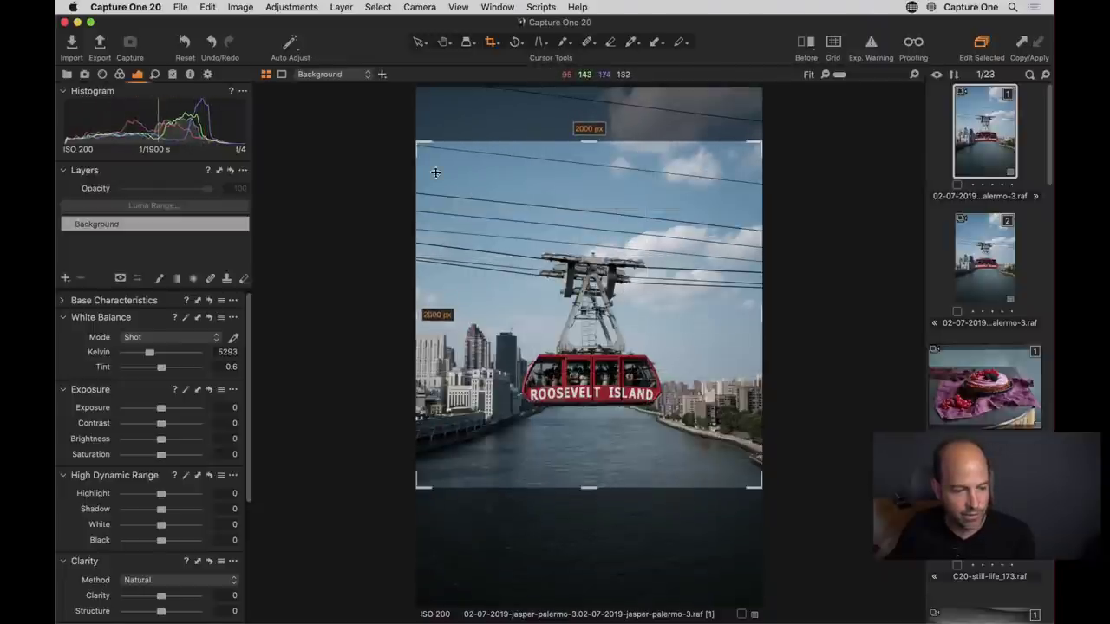
mouse_move(419, 141)
mouse_down()
mouse_move(436, 155)
mouse_move(424, 96)
mouse_move(422, 149)
mouse_up()
click(444, 42)
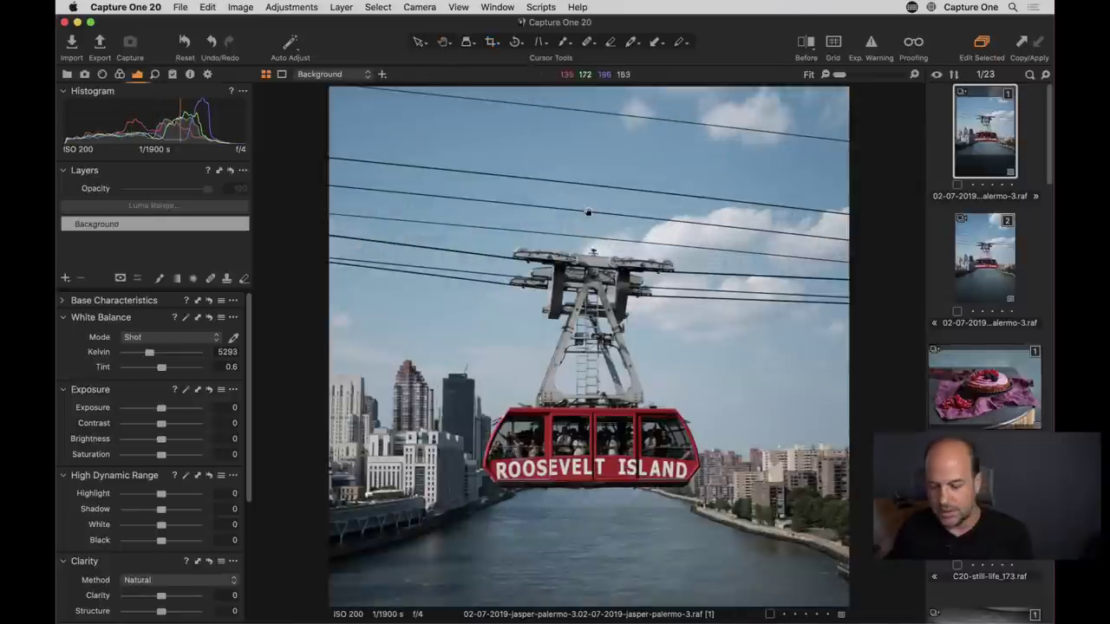
Step: Examine the cable car at 100% and view the whole berry cake photo, C20-still-life_173.raf
scroll(588, 212, up, 5)
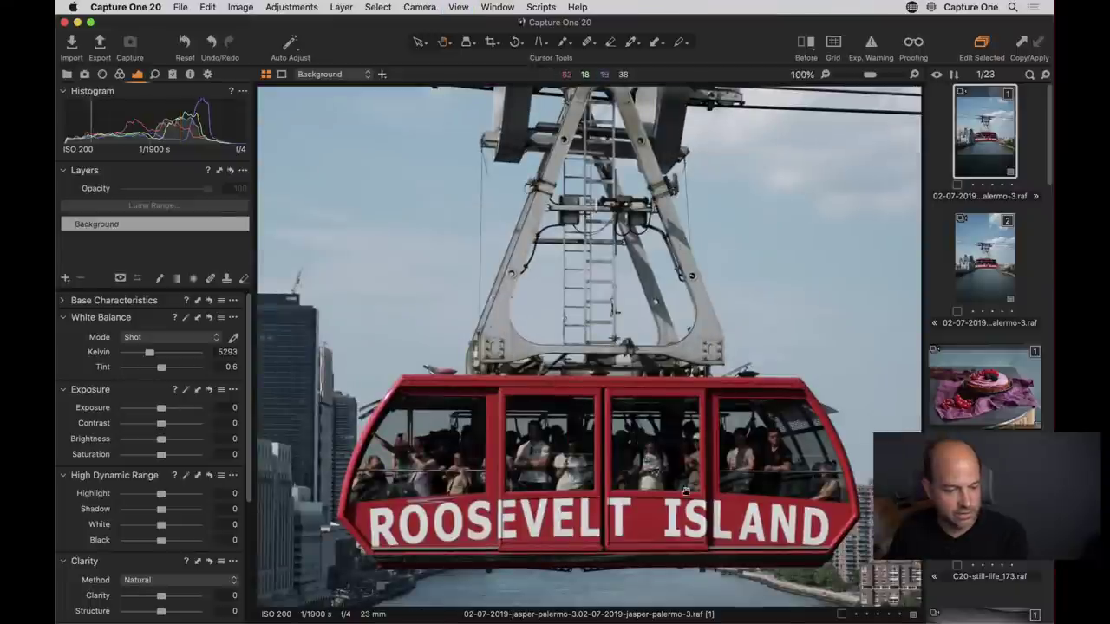
scroll(645, 372, down, 5)
drag(645, 372, 632, 386)
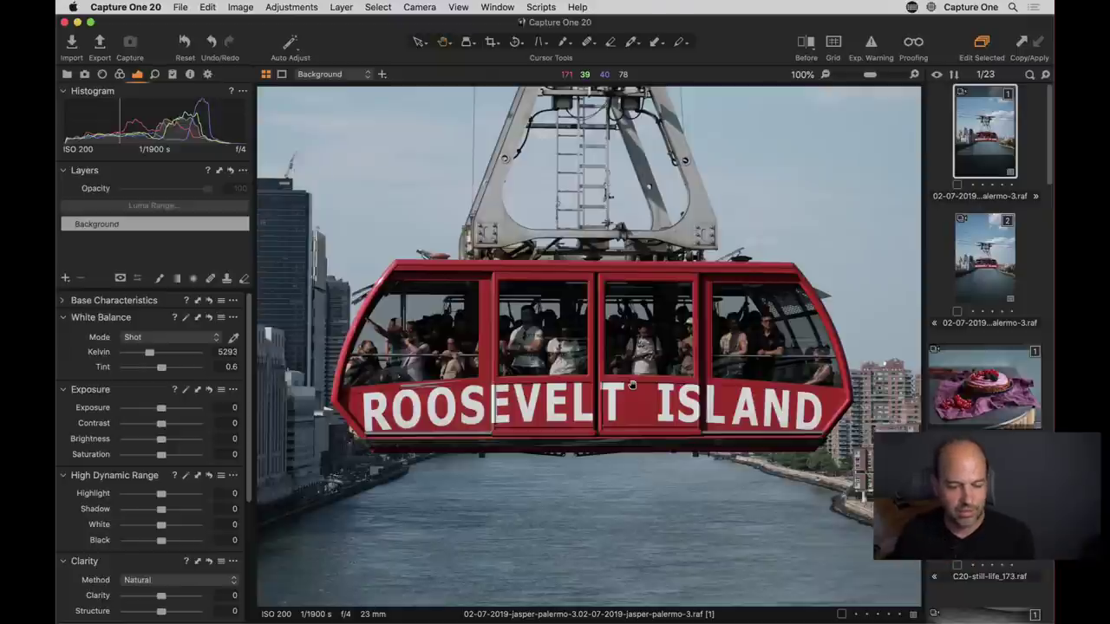
click(979, 386)
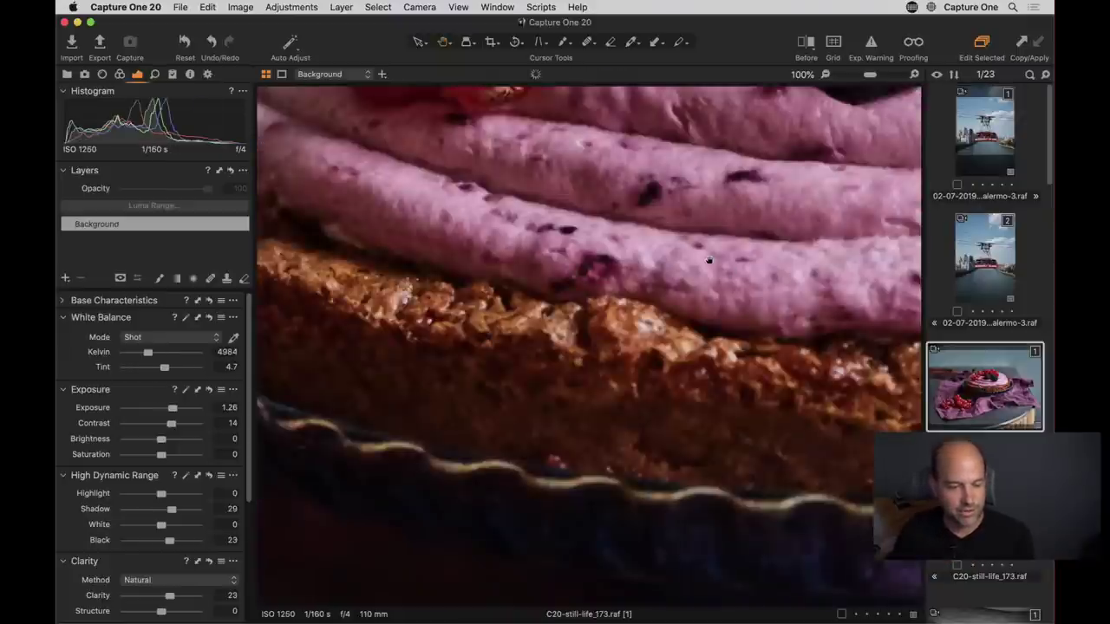
key(super+0)
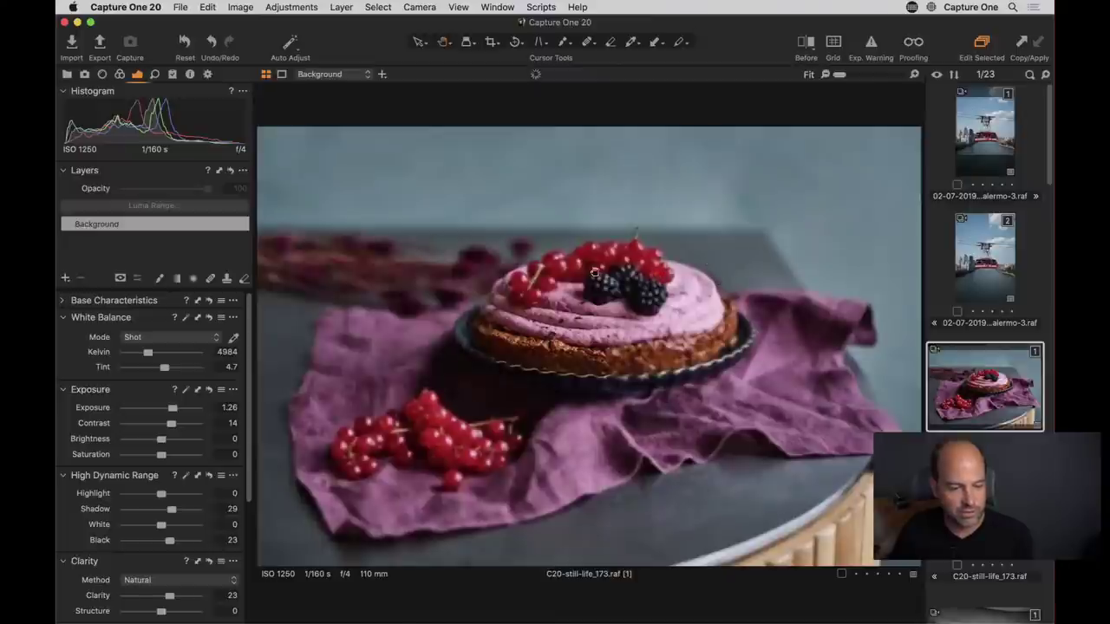
Step: Reopen the square-cropped cable car photo and select the red range in the basic Color Editor
click(966, 146)
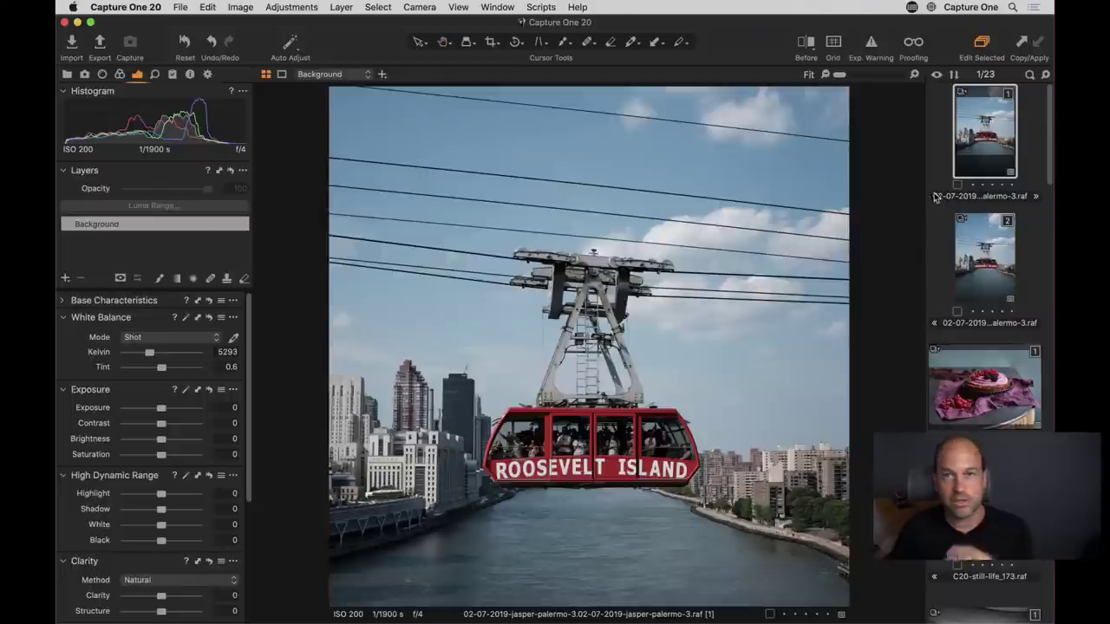
click(120, 74)
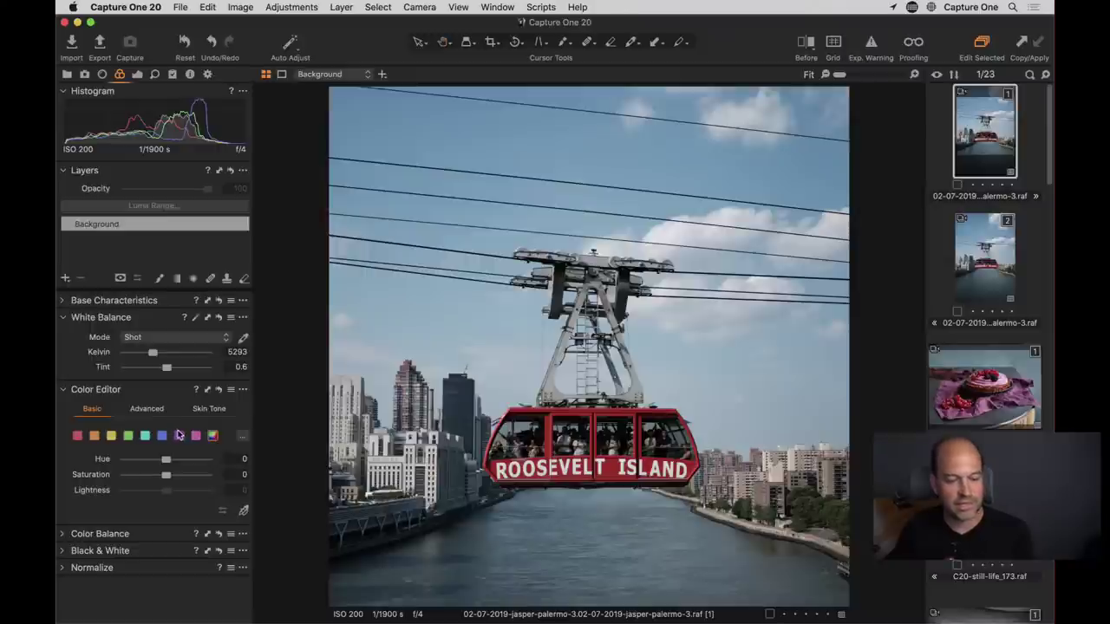
click(150, 415)
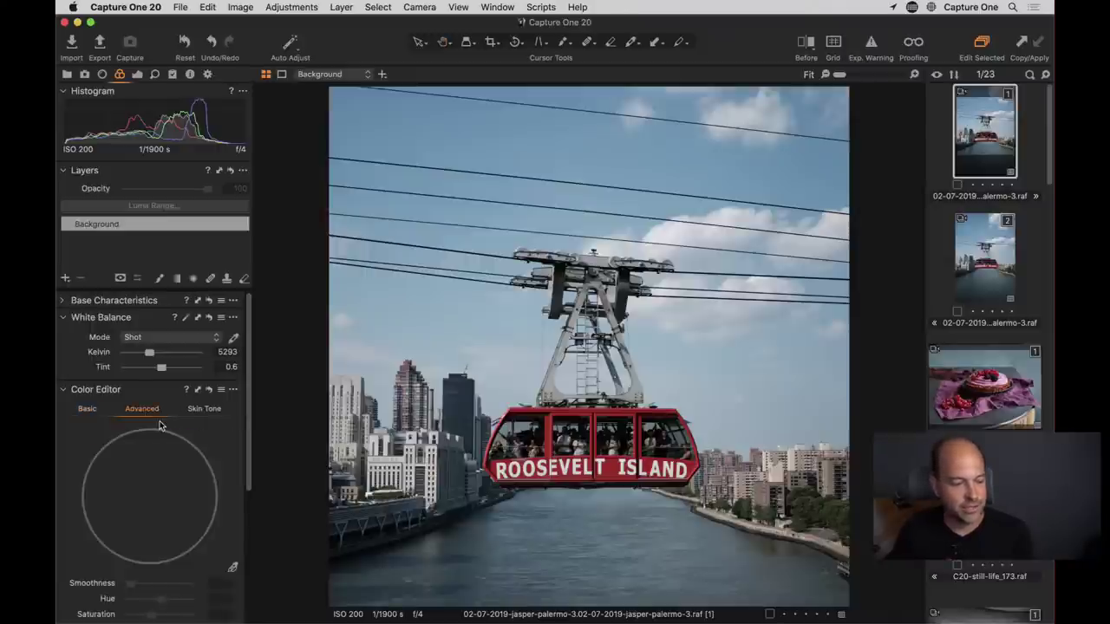
click(97, 413)
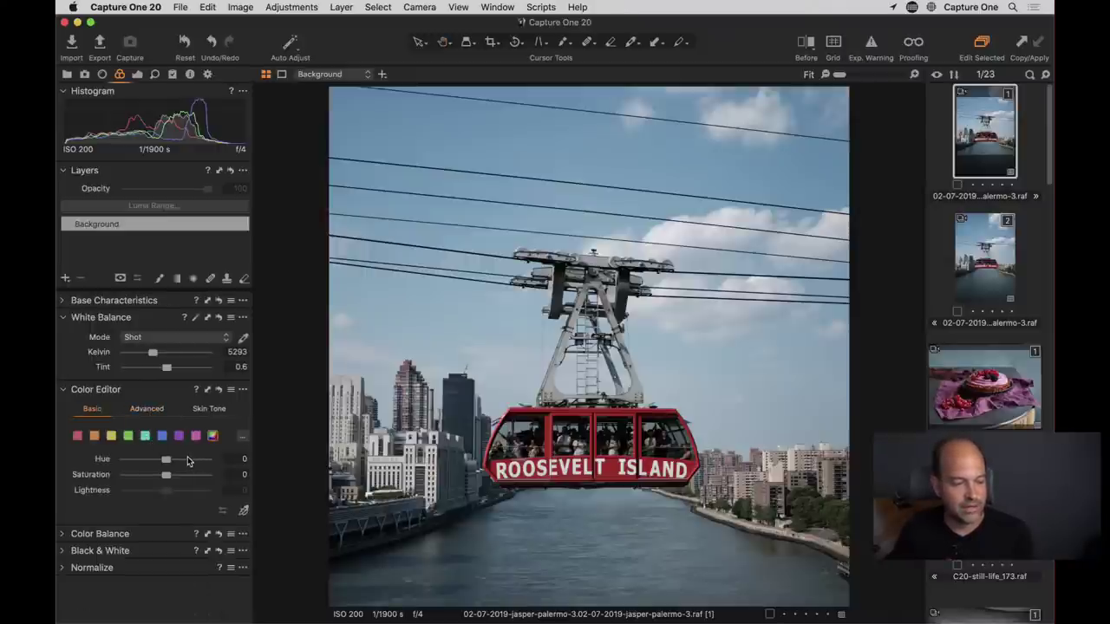
click(78, 436)
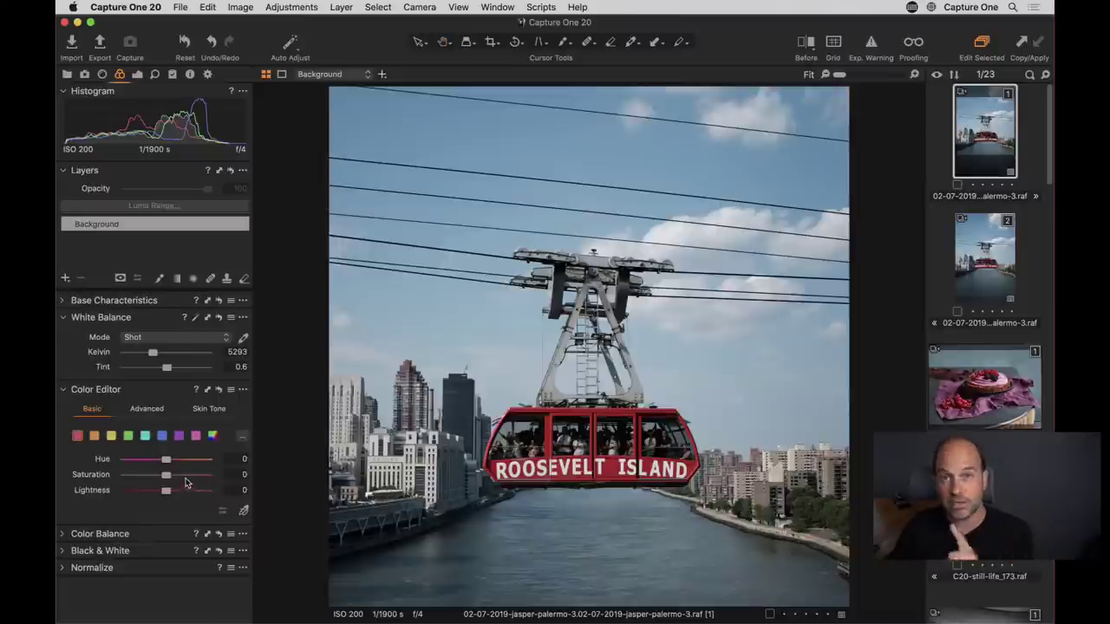
click(162, 438)
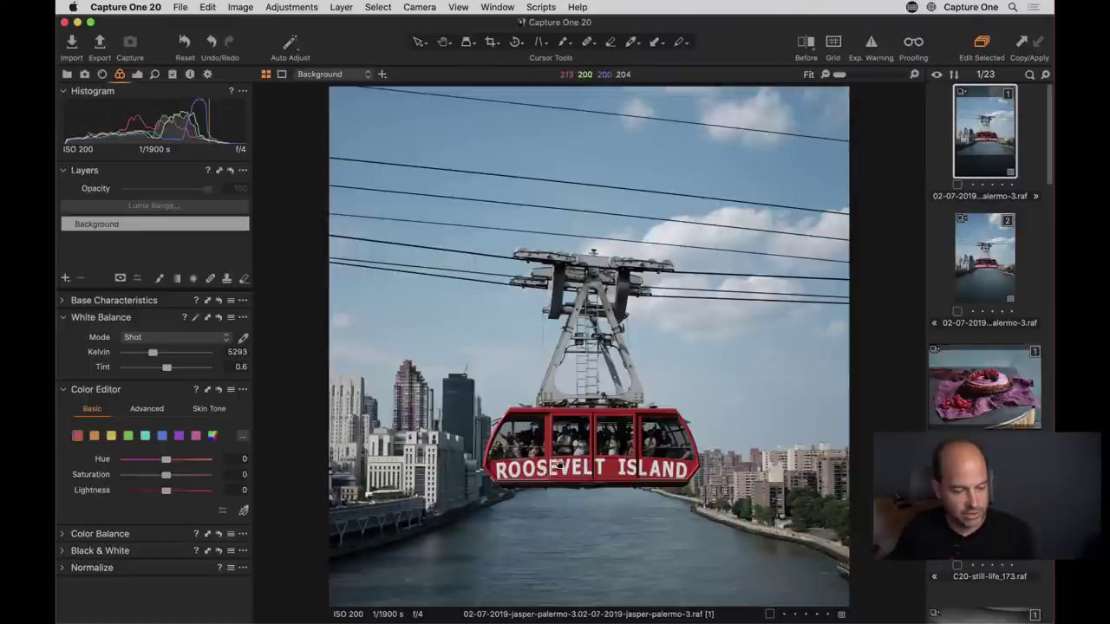
Step: Try lightness -23.9, saturation 14.2 and hue 30 on the cable car's red range, and reset the Color Editor
click(560, 469)
drag(559, 469, 538, 378)
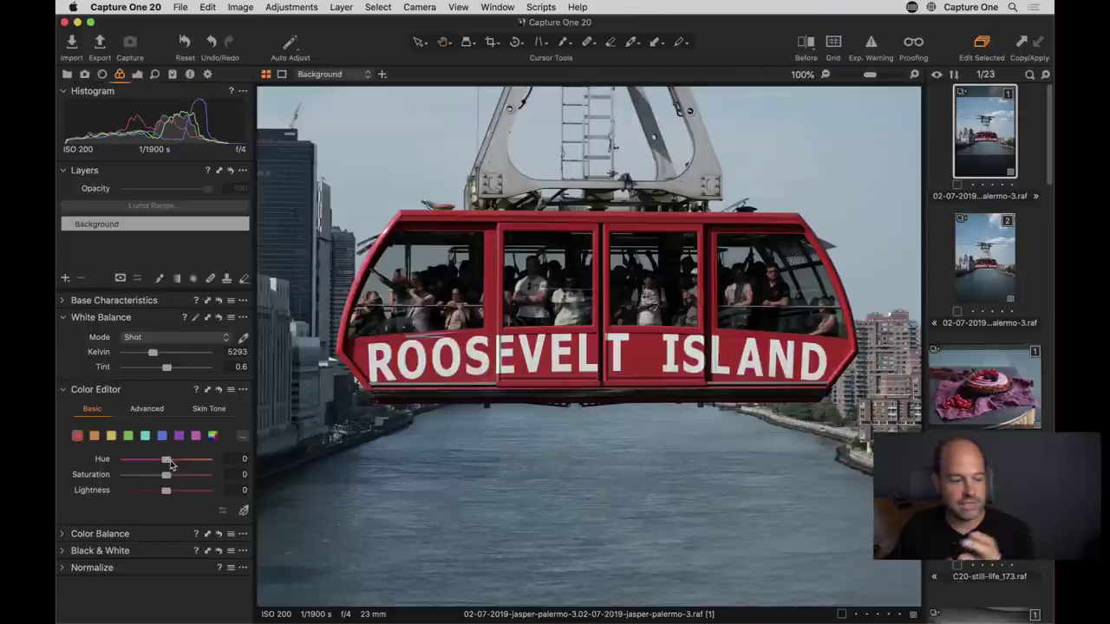
drag(167, 492, 146, 491)
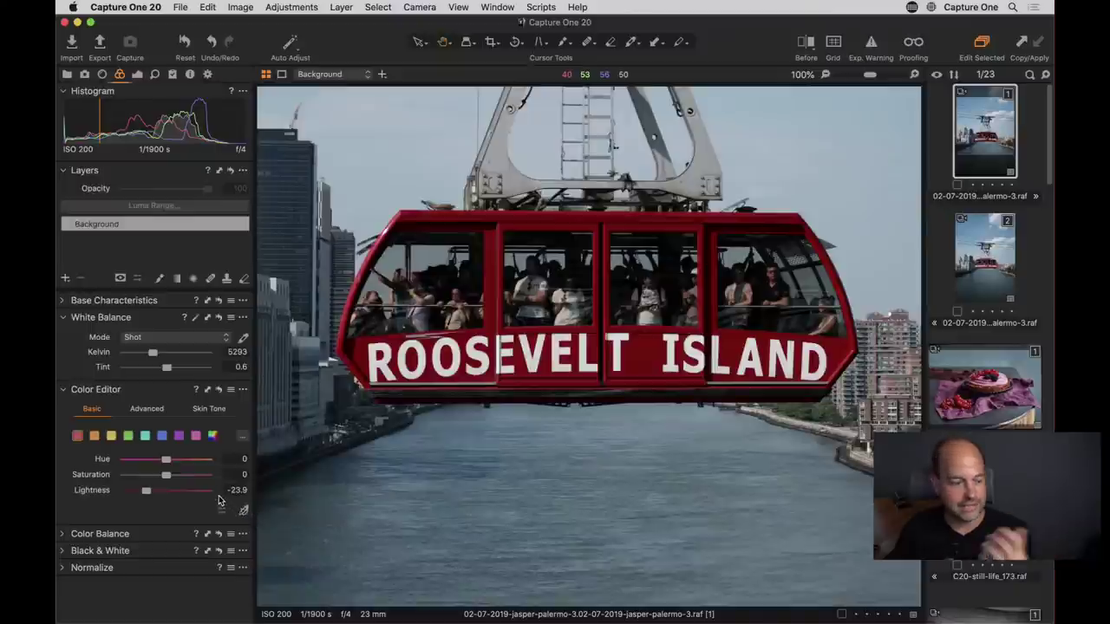
drag(166, 475, 173, 474)
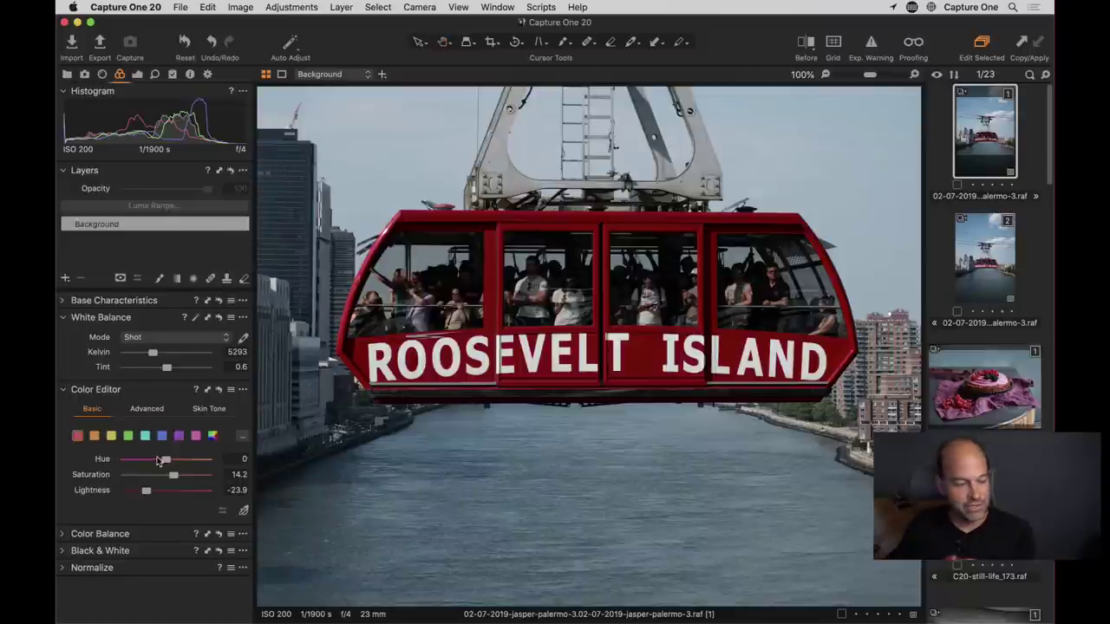
drag(166, 459, 207, 459)
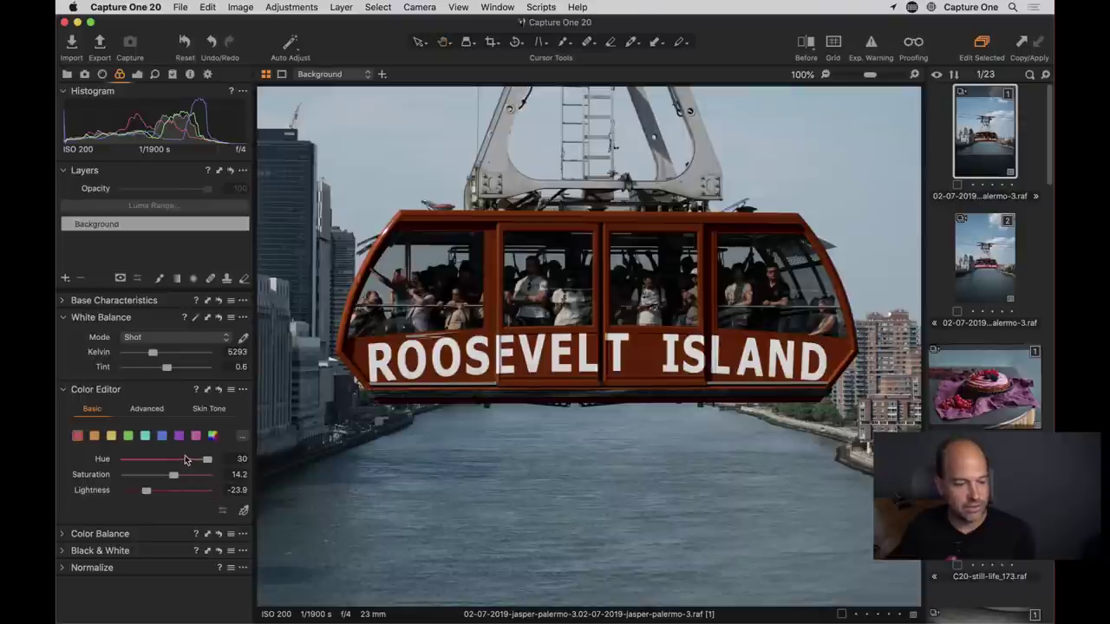
click(219, 390)
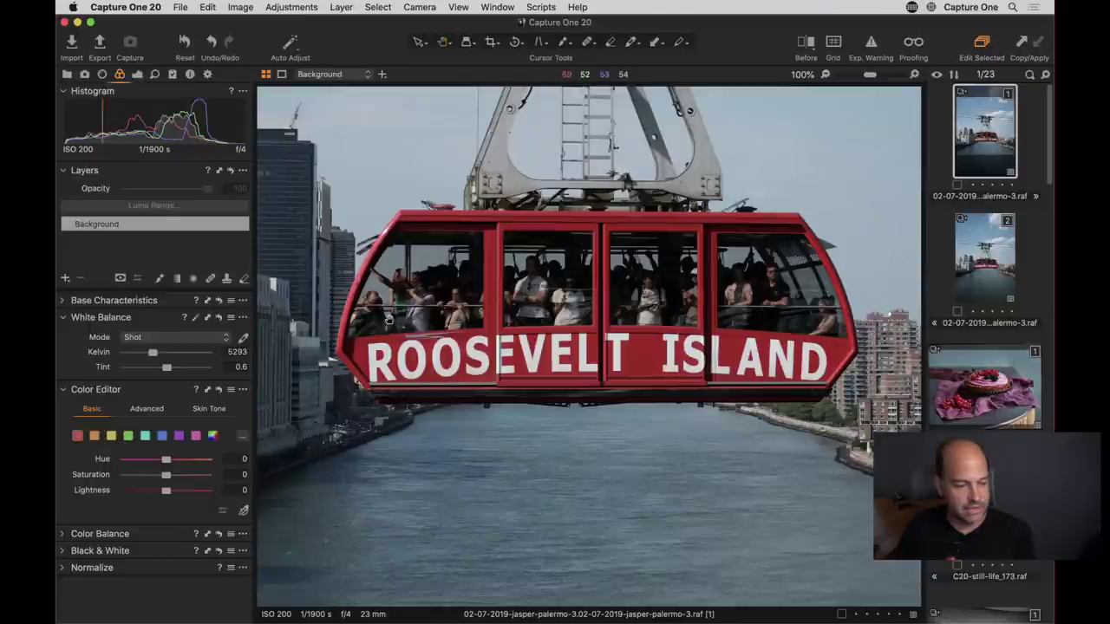
Step: Sample the sky to select the blue range and set its lightness to -41.5 and saturation to 31.2
click(442, 281)
click(500, 136)
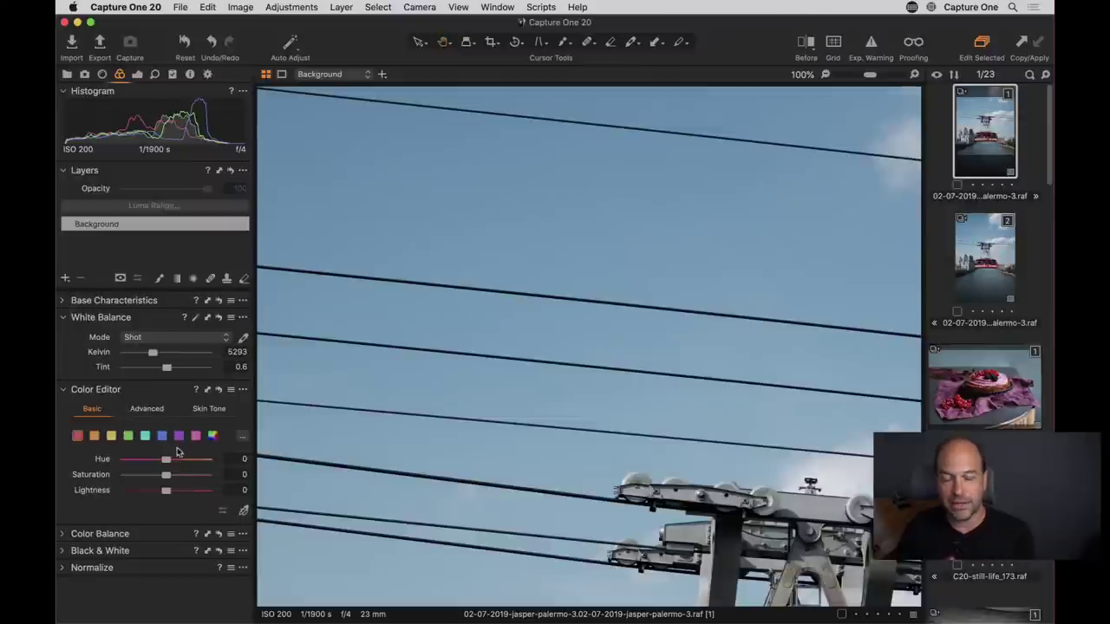
click(244, 511)
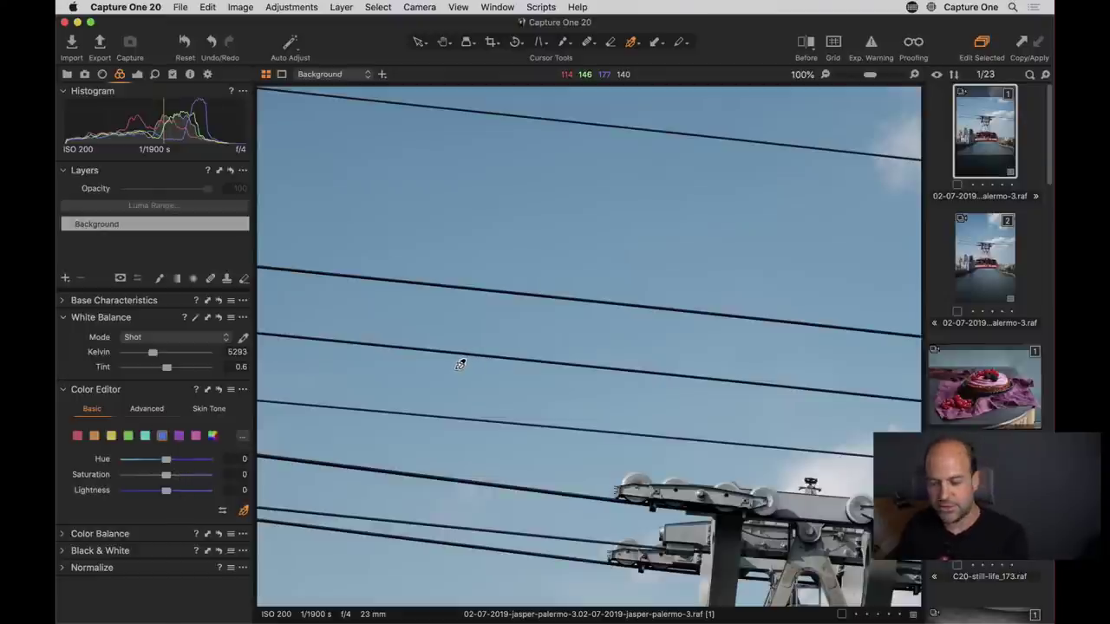
key(super+0)
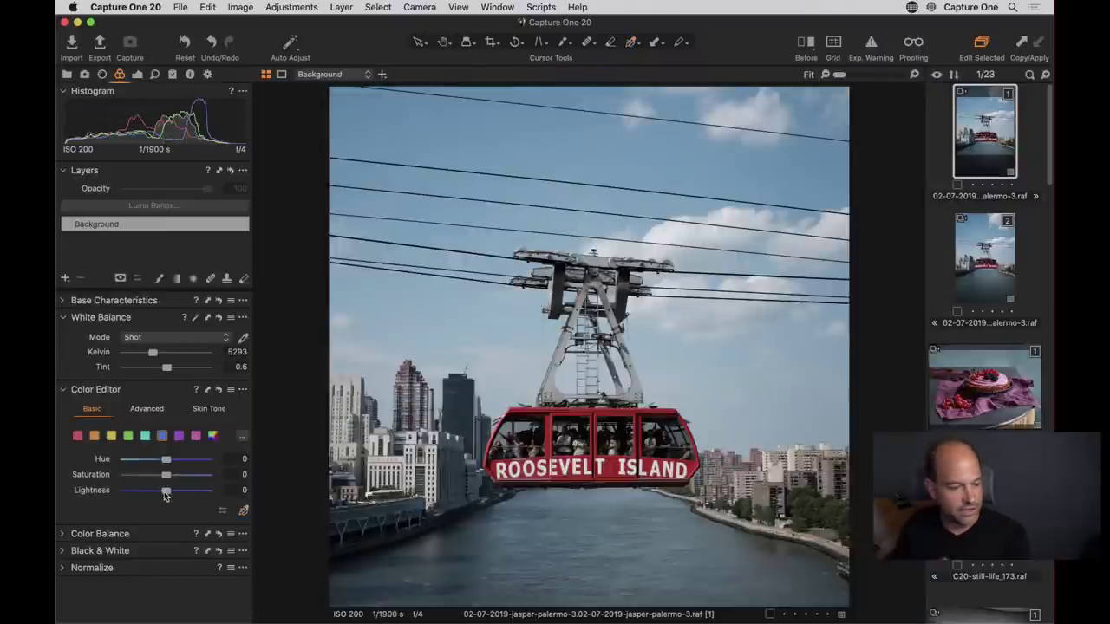
mouse_move(165, 491)
mouse_down()
mouse_move(130, 493)
mouse_move(180, 476)
mouse_up()
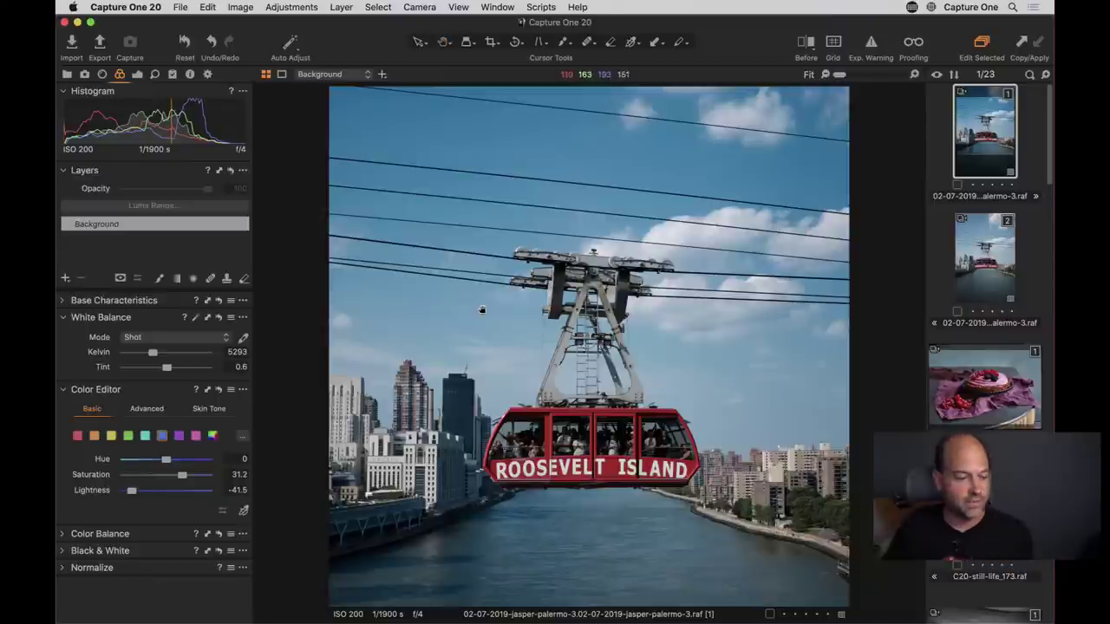
Step: Sample the cable car's red bodywork and adjust its range directly on the image to saturation 17.7 and lightness -5.6
click(244, 510)
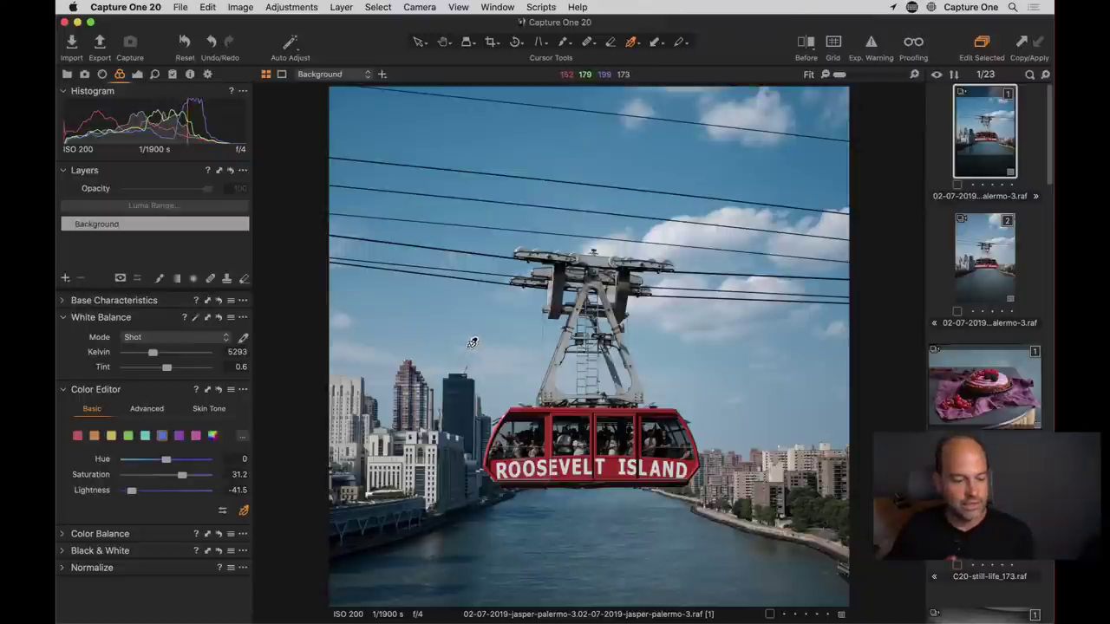
click(443, 42)
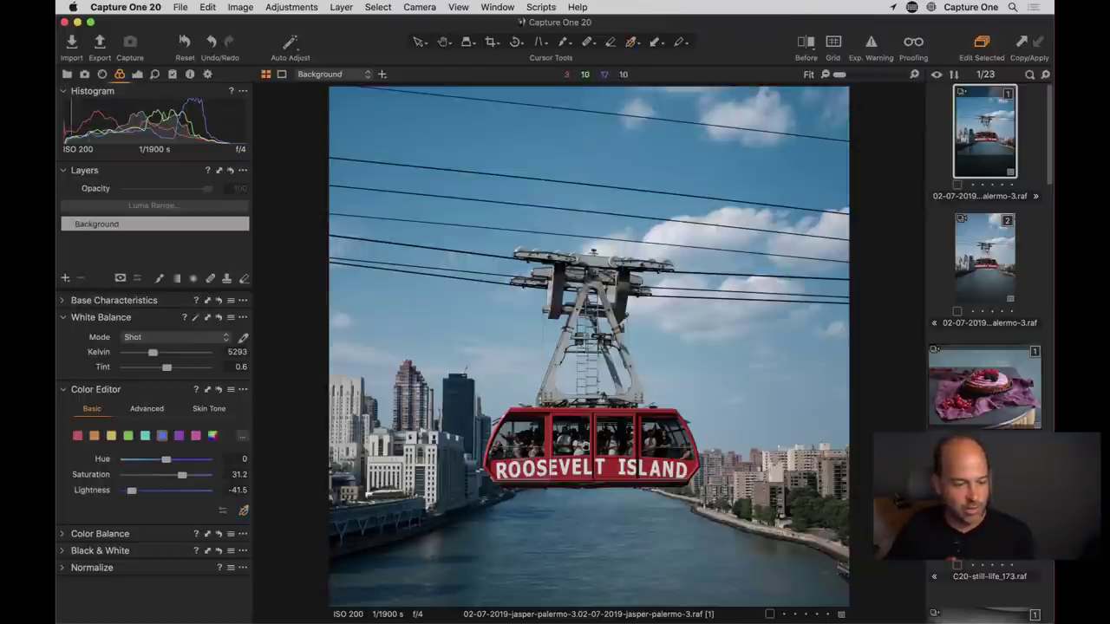
click(590, 458)
drag(589, 458, 679, 412)
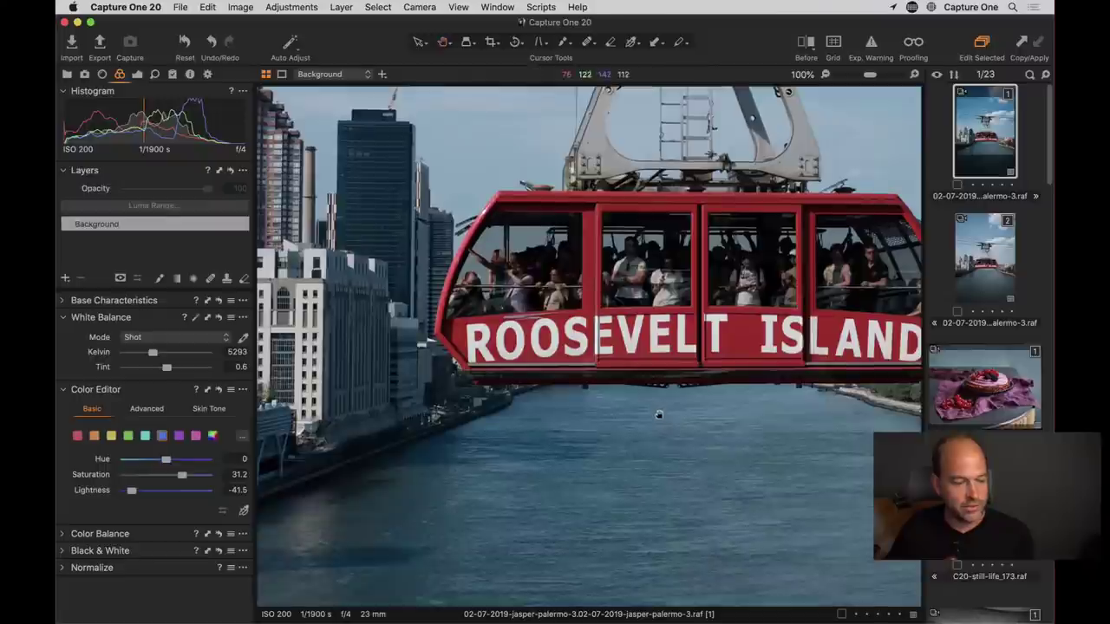
click(243, 512)
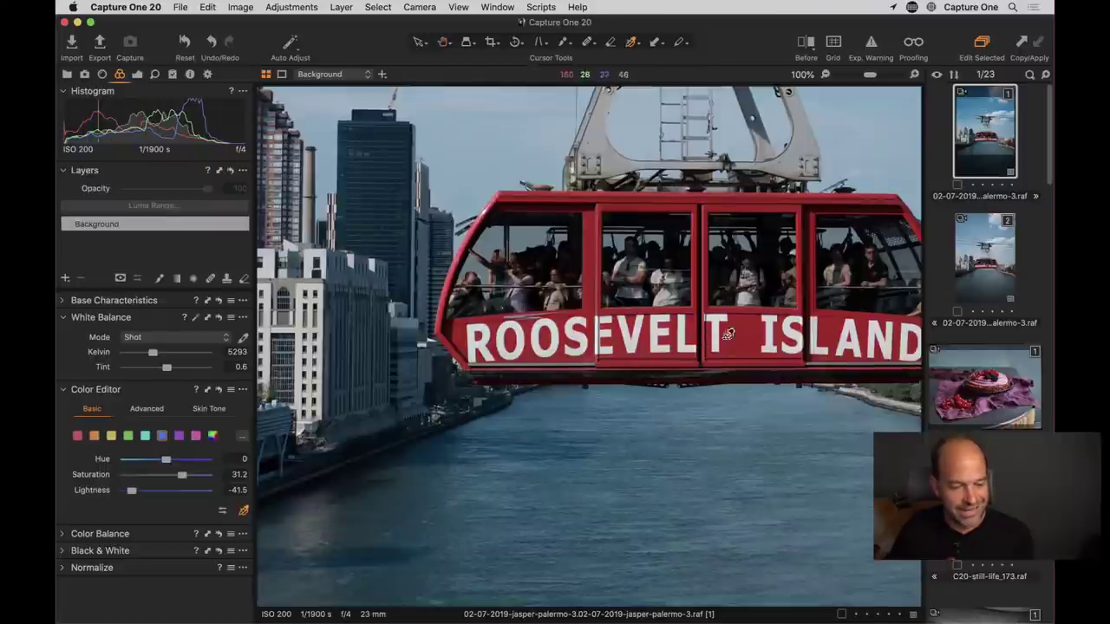
click(744, 330)
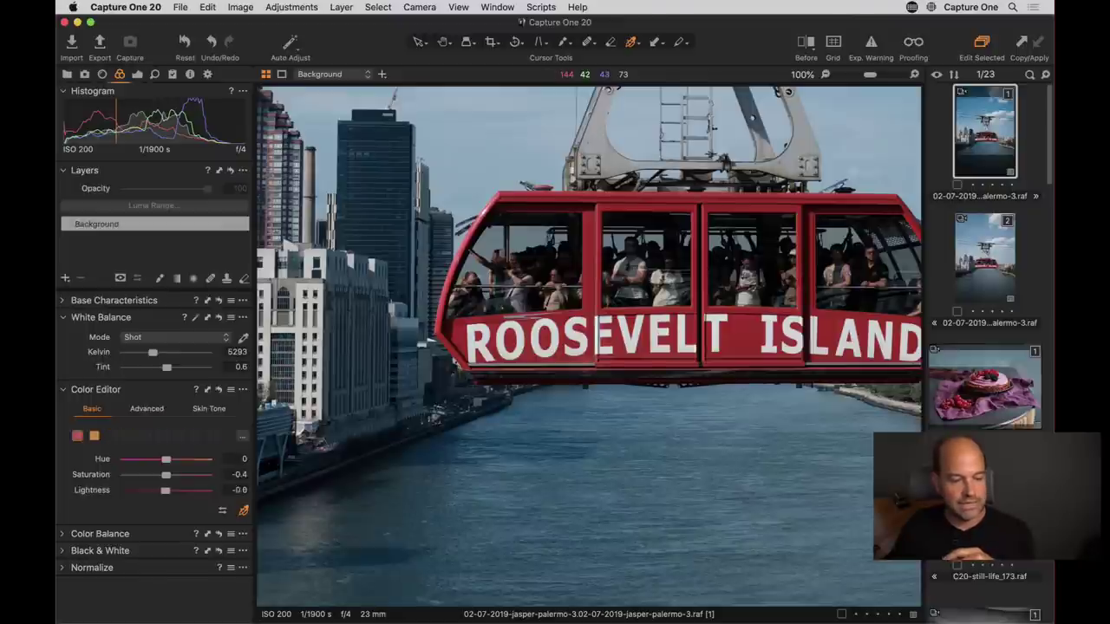
drag(659, 343, 668, 382)
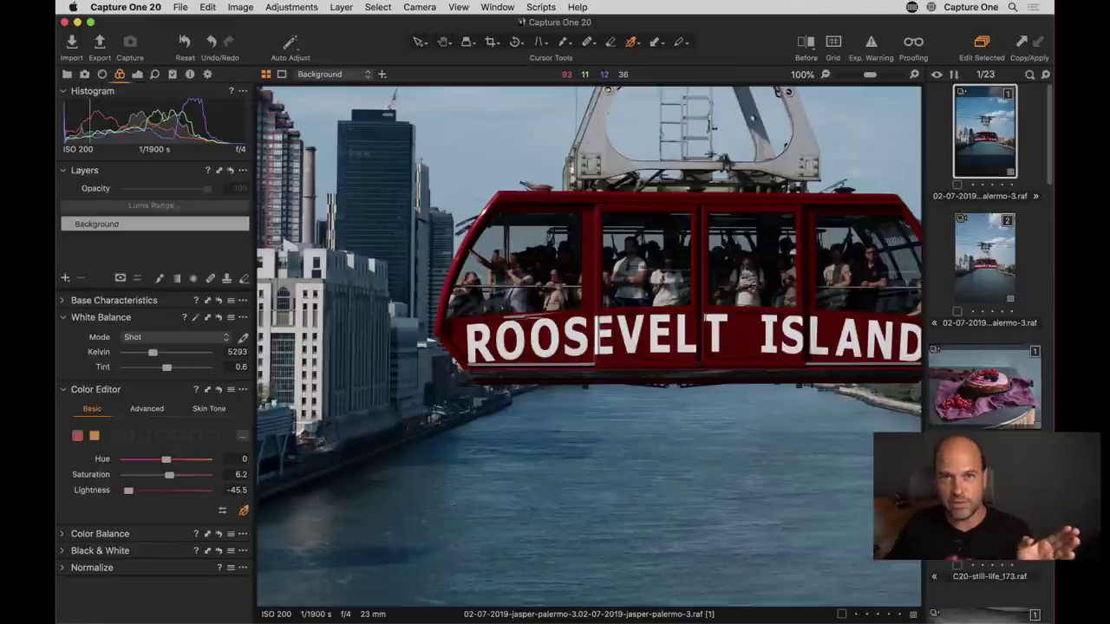
mouse_move(669, 382)
mouse_down()
mouse_move(666, 336)
mouse_move(666, 348)
mouse_move(707, 346)
mouse_move(652, 348)
mouse_move(671, 348)
mouse_move(671, 364)
mouse_up()
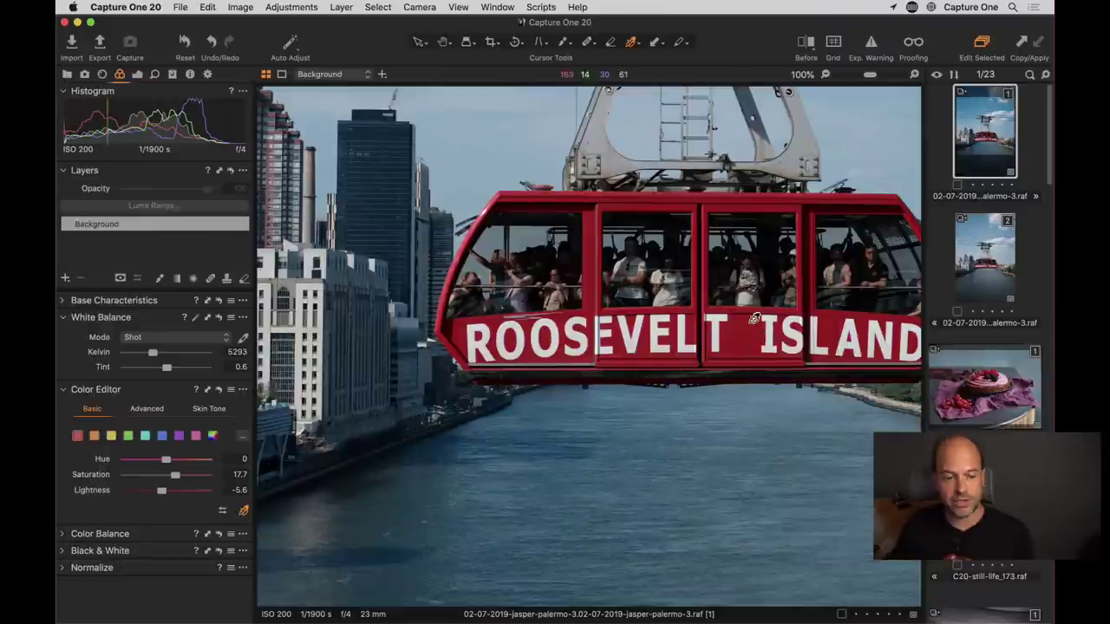
Step: Try shifting the hue of the cable car's red range directly on the image to -16.9, and settle on 3.2
right_click(743, 341)
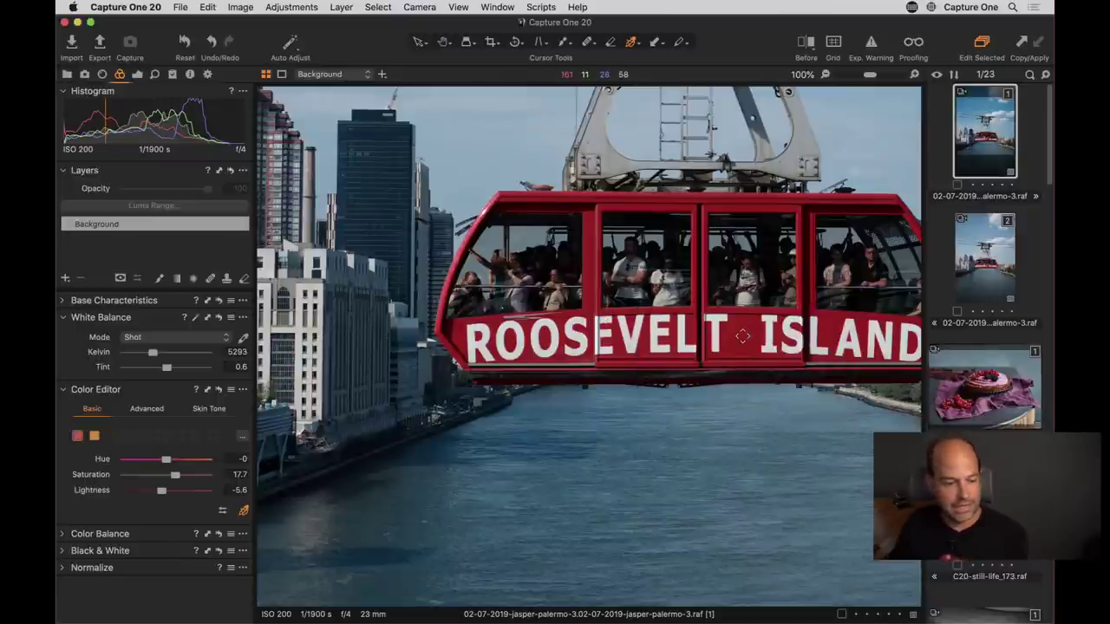
drag(743, 336, 733, 336)
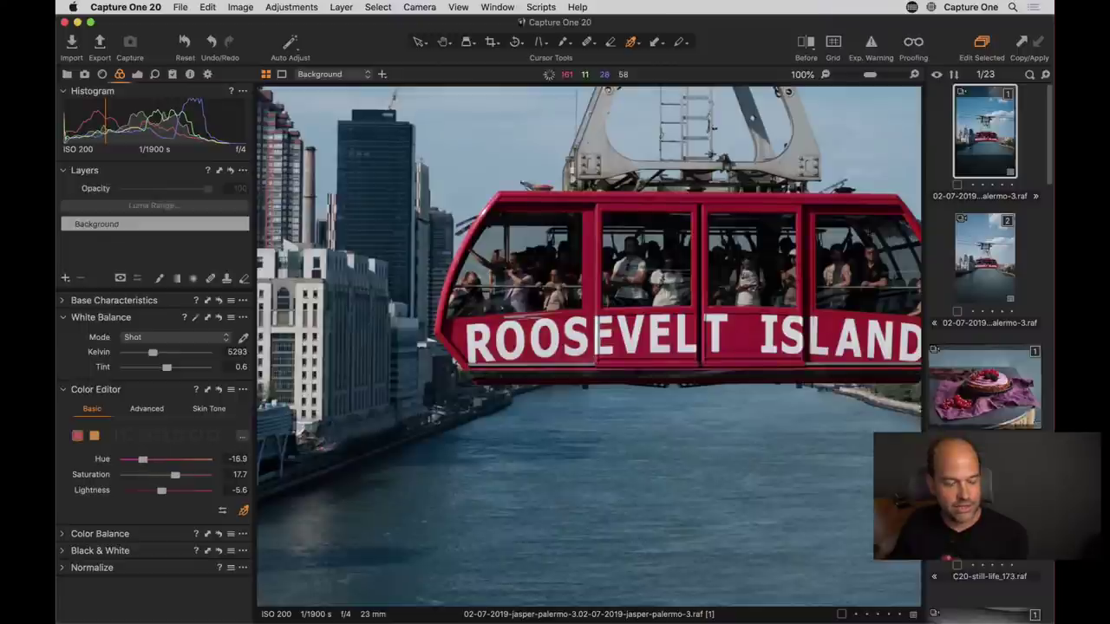
drag(147, 459, 170, 459)
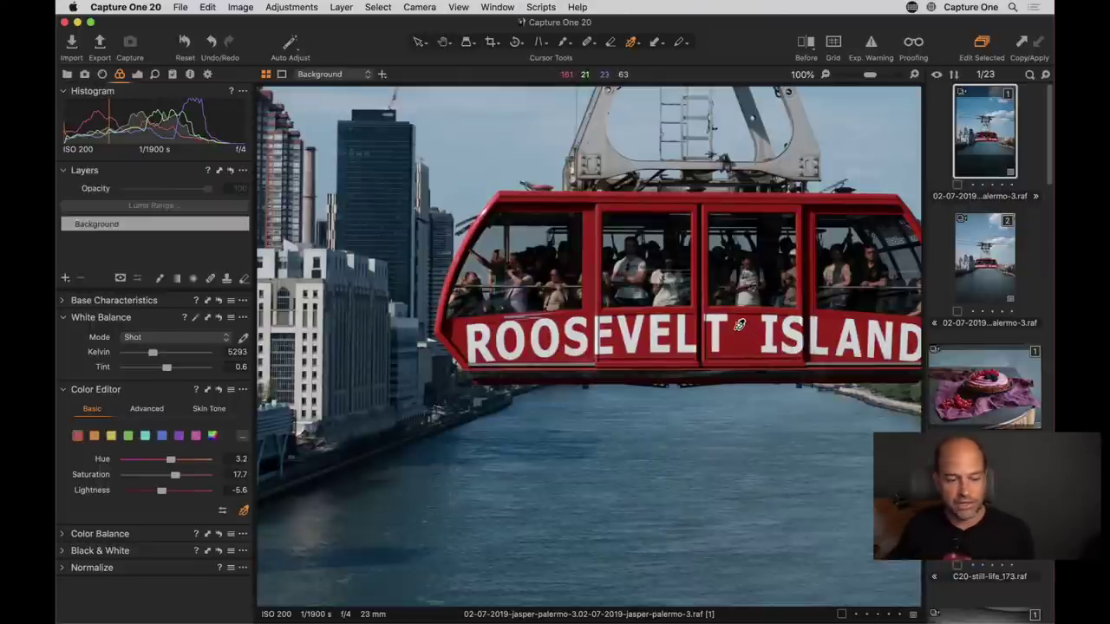
Step: Sample the upper sky and adjust its blue range directly on the image to saturation 54.2 and lightness -31.8
scroll(737, 333, up, 10)
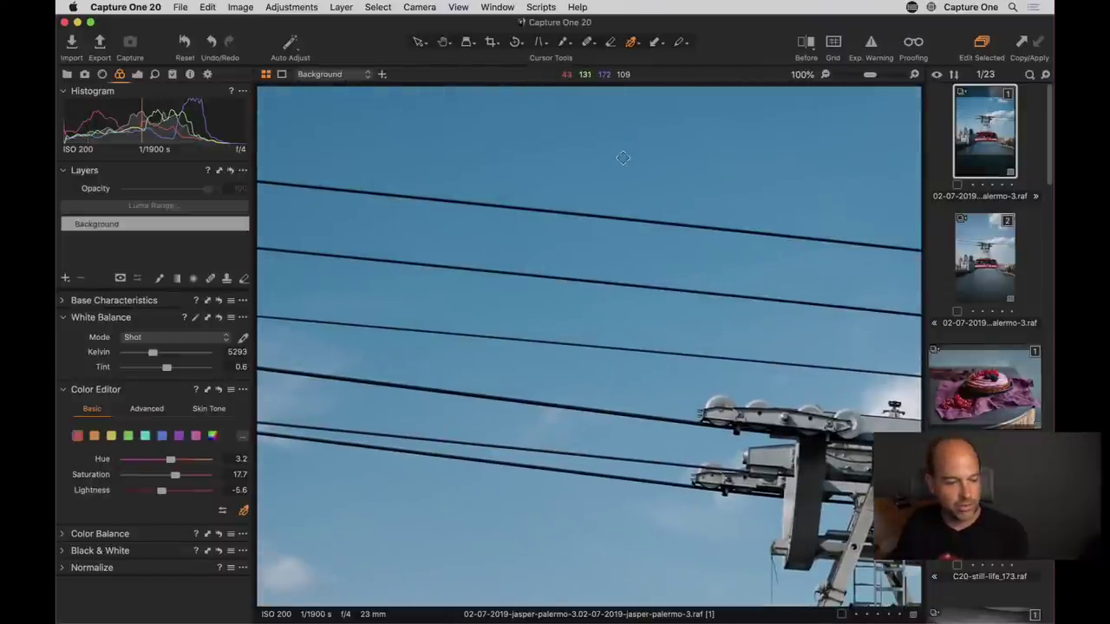
click(736, 334)
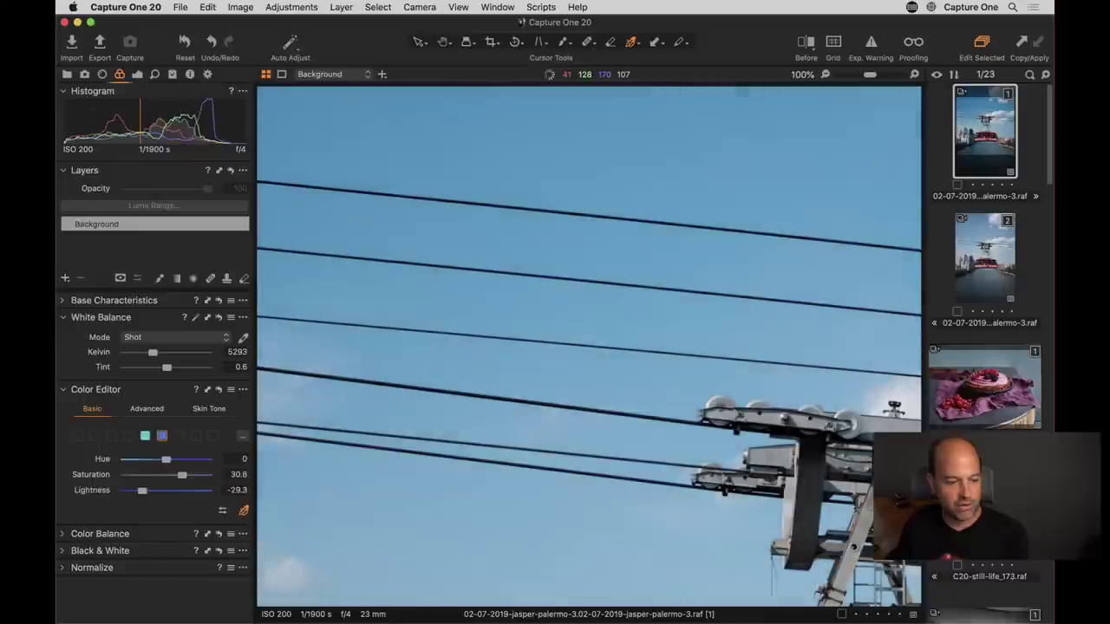
drag(737, 334, 763, 334)
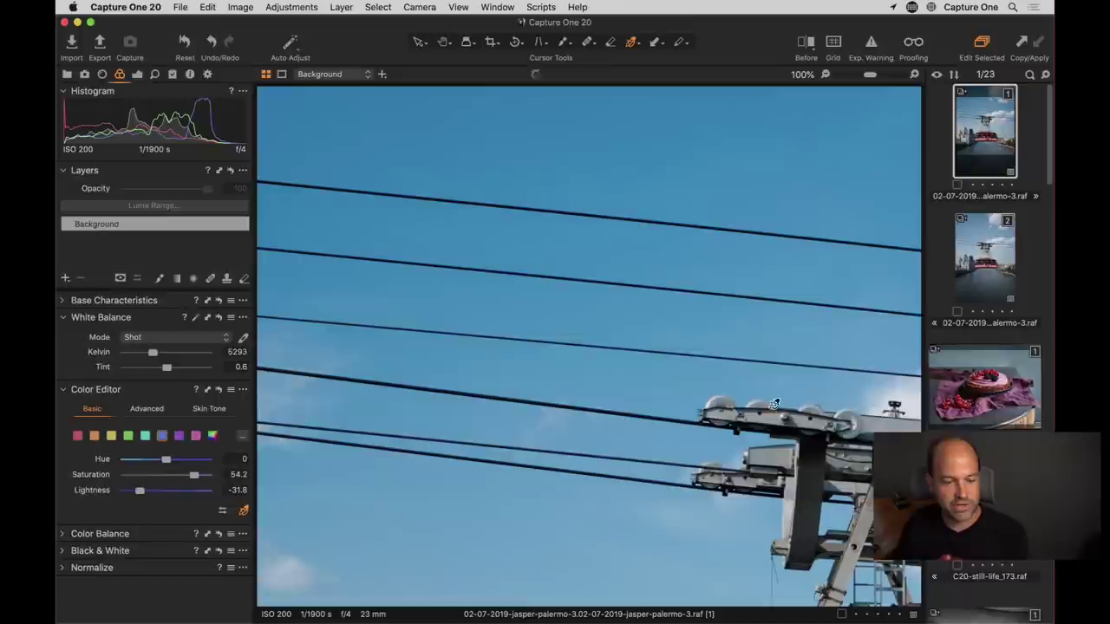
Step: Sample the cable car's red bodywork and adjust its range directly on the image to saturation 15.7 and lightness -11
drag(803, 555, 516, 278)
scroll(607, 313, down, 5)
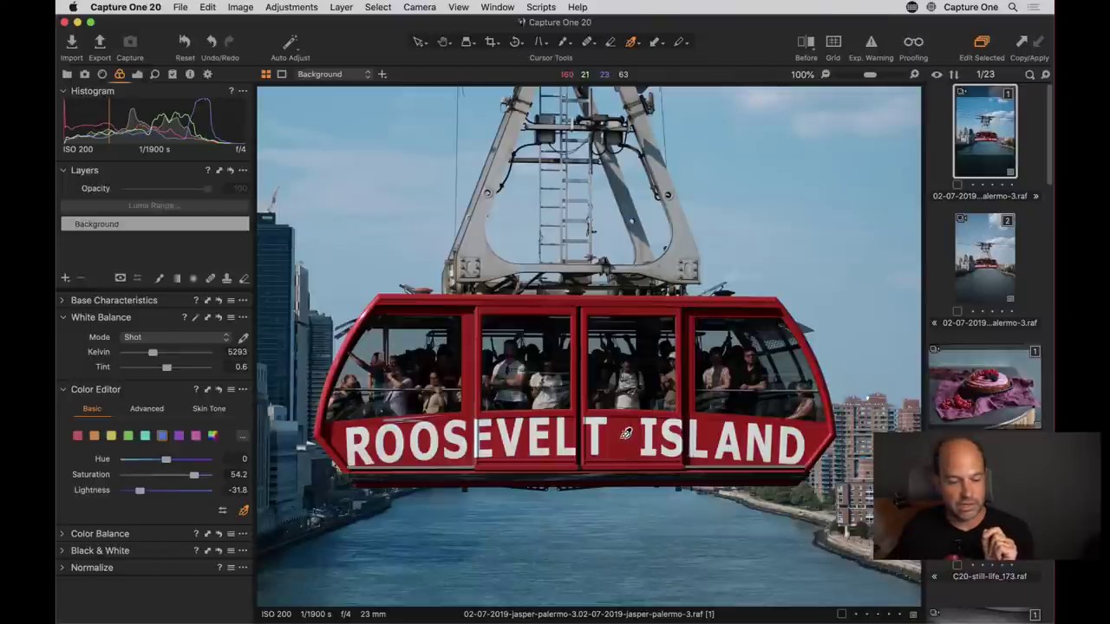
click(627, 433)
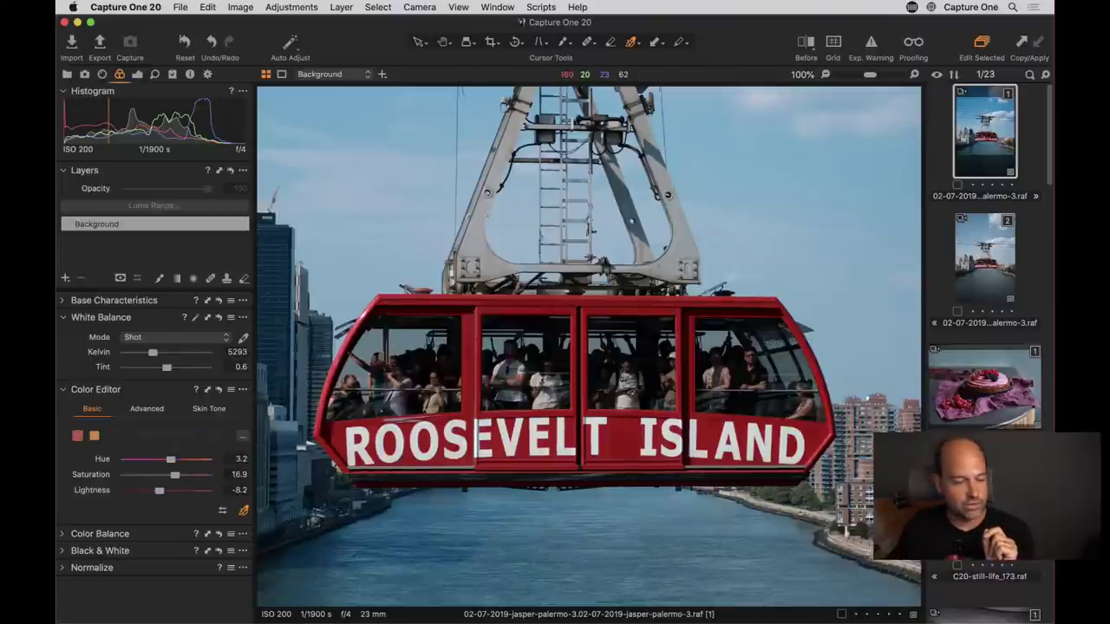
drag(627, 433, 627, 436)
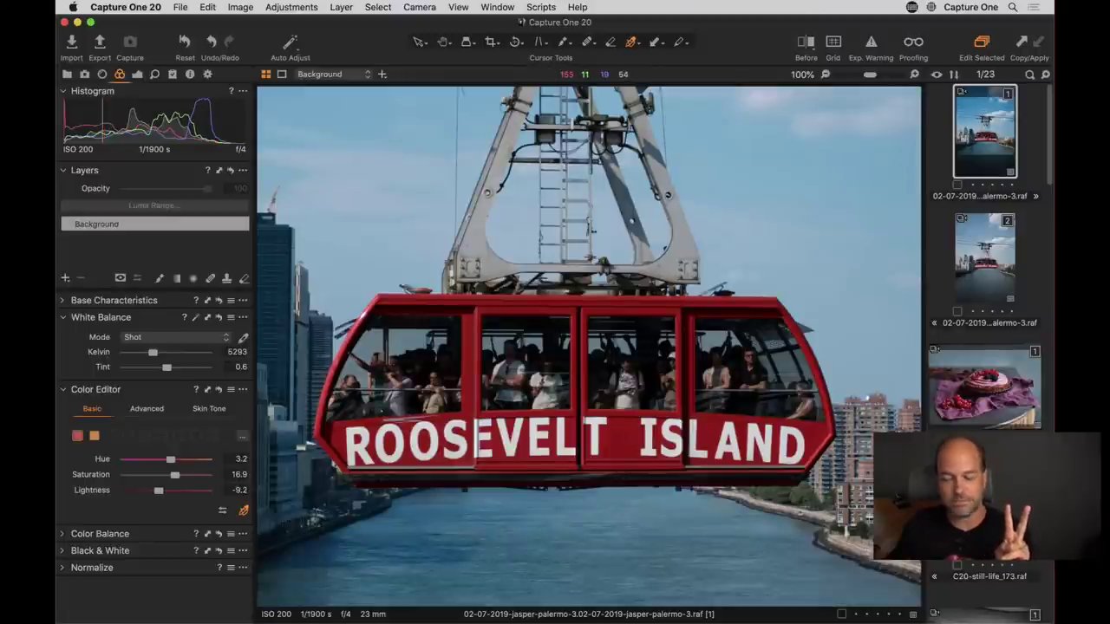
drag(627, 437, 627, 444)
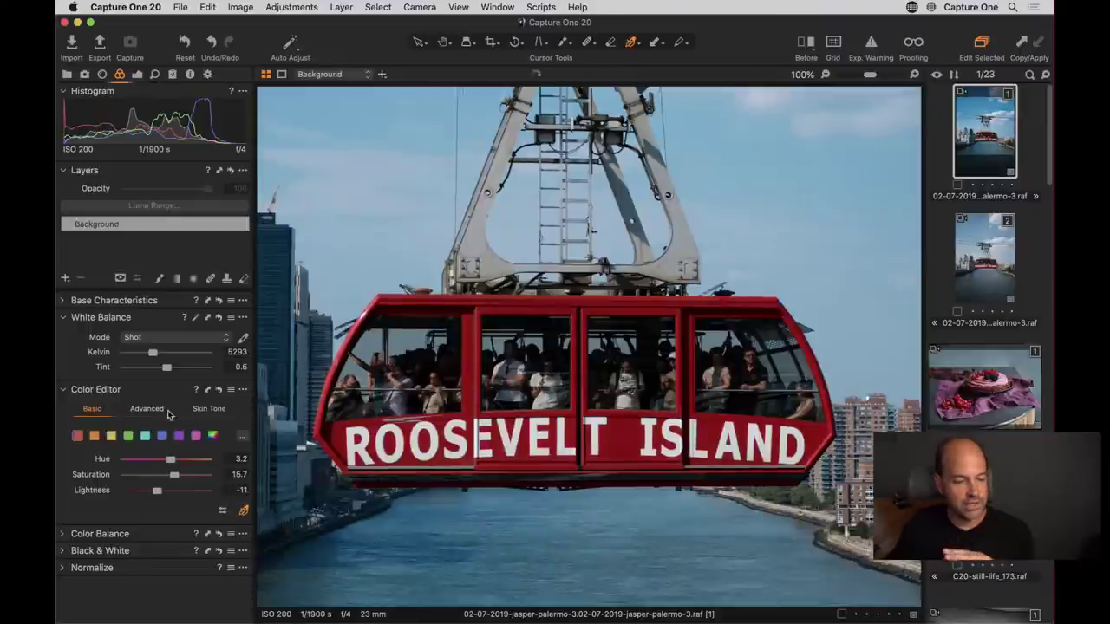
Step: Compare the adjustments of the orange and red ranges, and reselect the red range from the cable car's bodywork
click(94, 437)
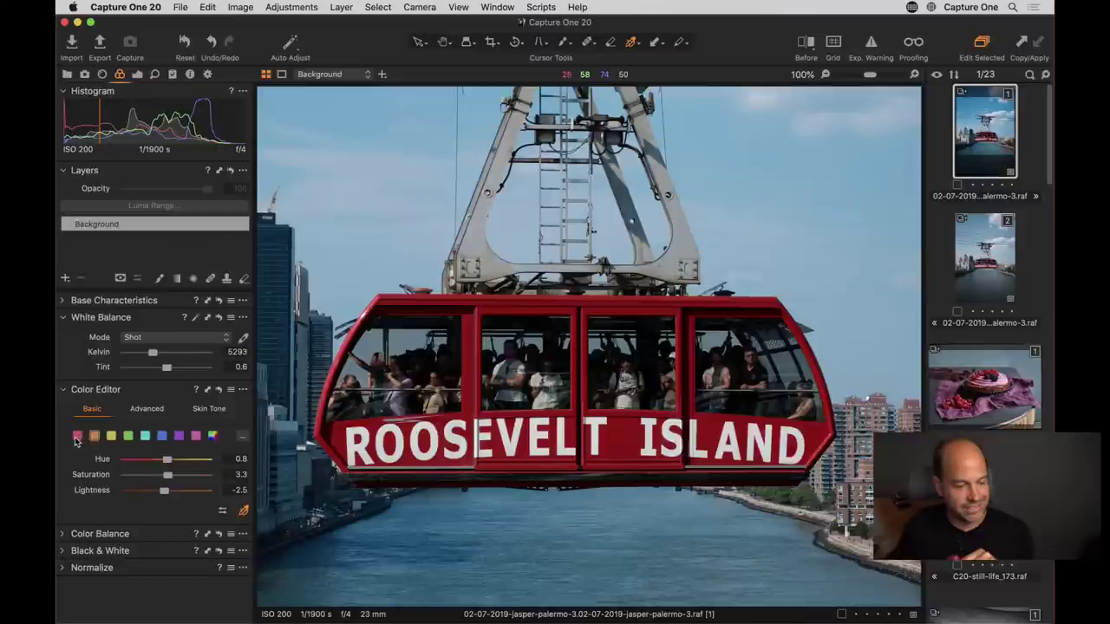
click(77, 436)
click(94, 436)
click(77, 437)
click(94, 436)
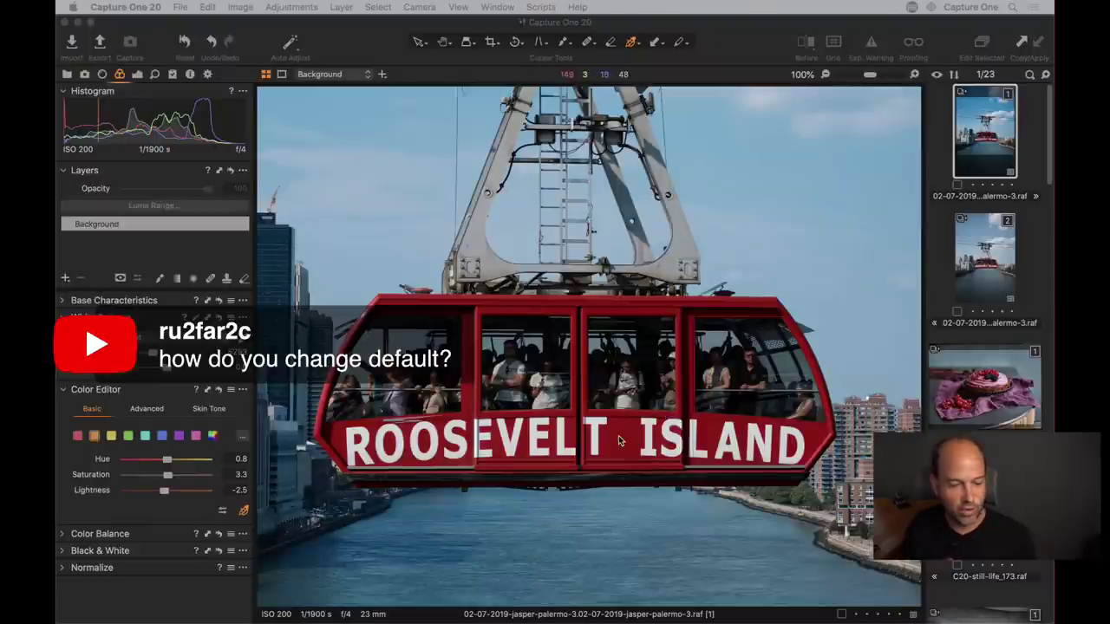
drag(614, 451, 619, 434)
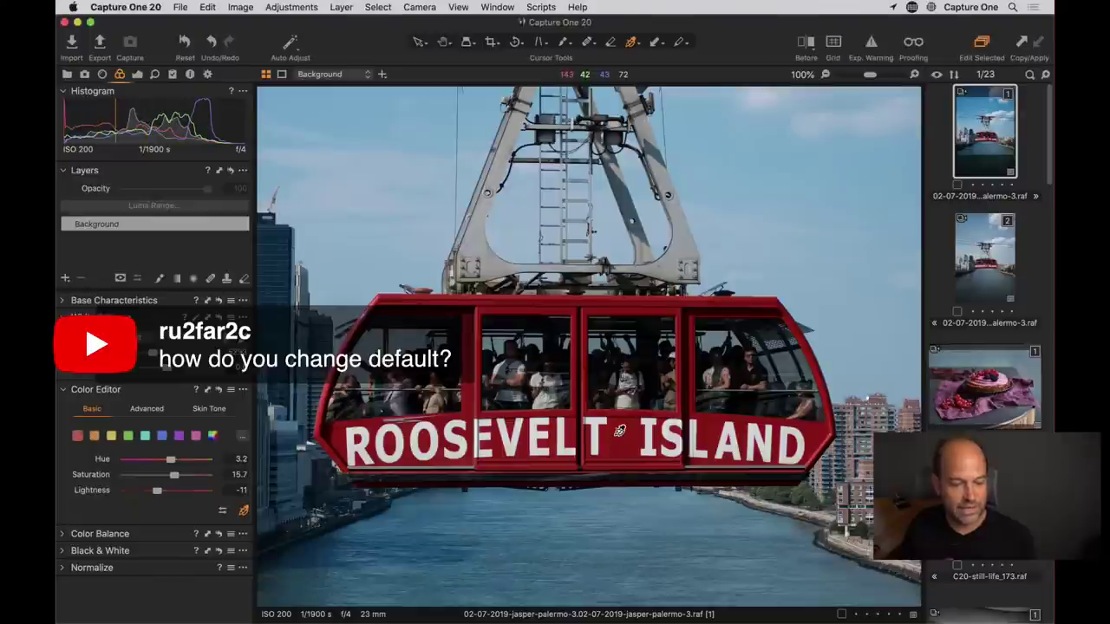
right_click(619, 435)
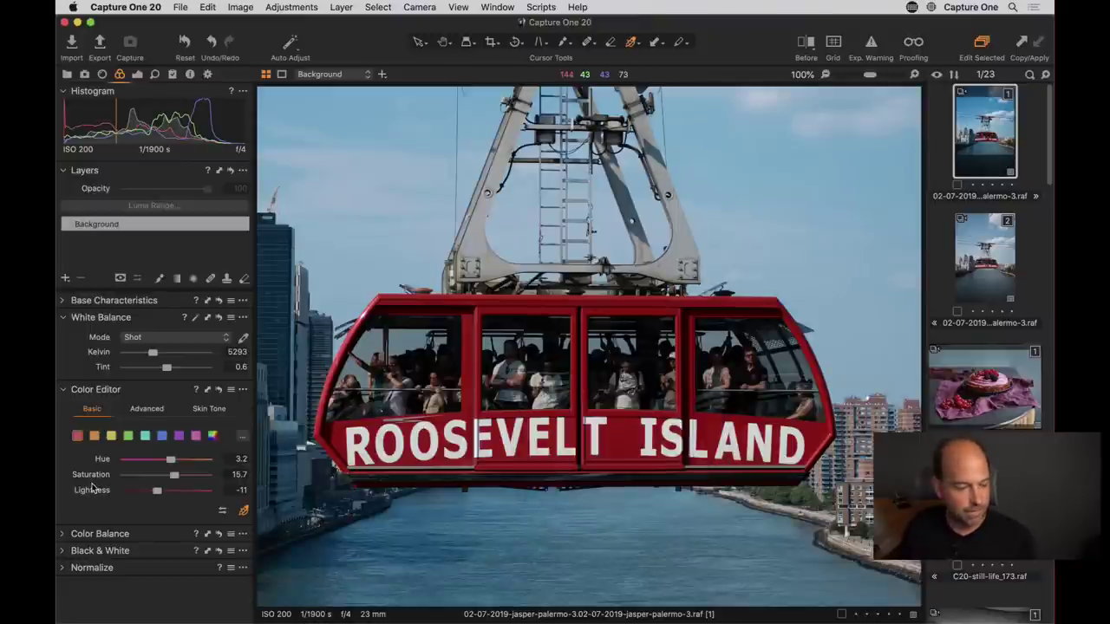
Step: Open the color range editor for the red range, compare the image with and without the selected range view, and close it
click(241, 440)
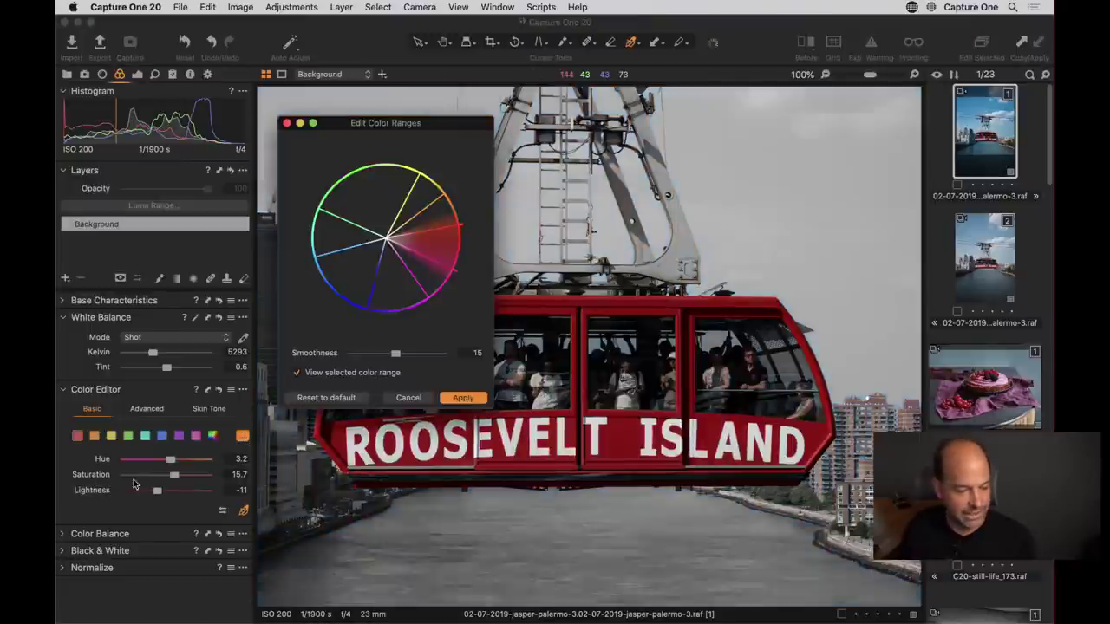
drag(433, 126, 476, 134)
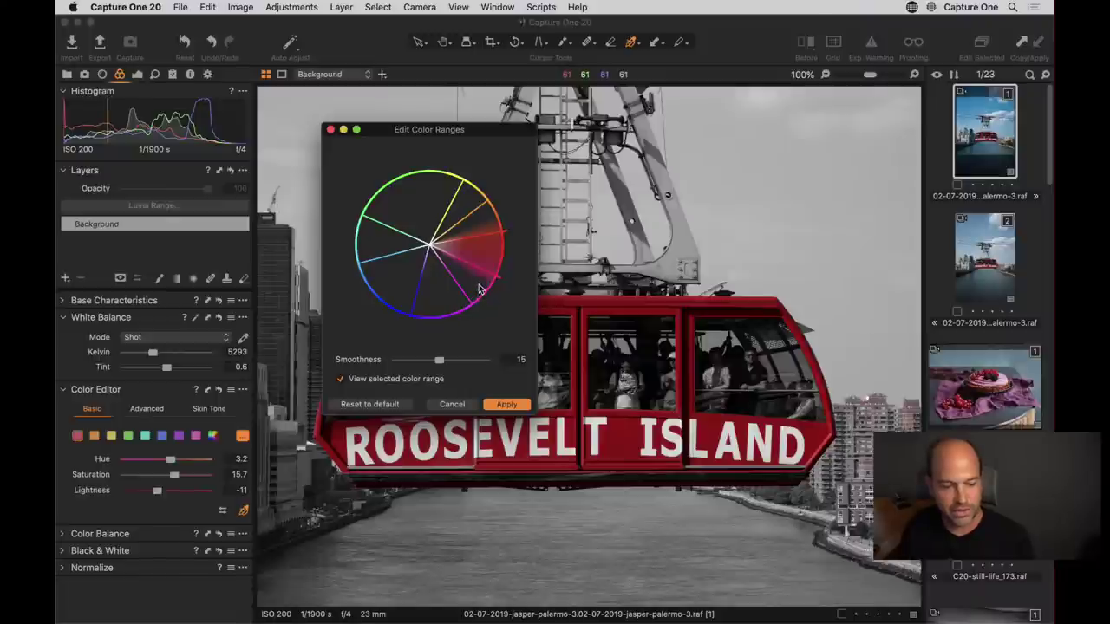
click(341, 379)
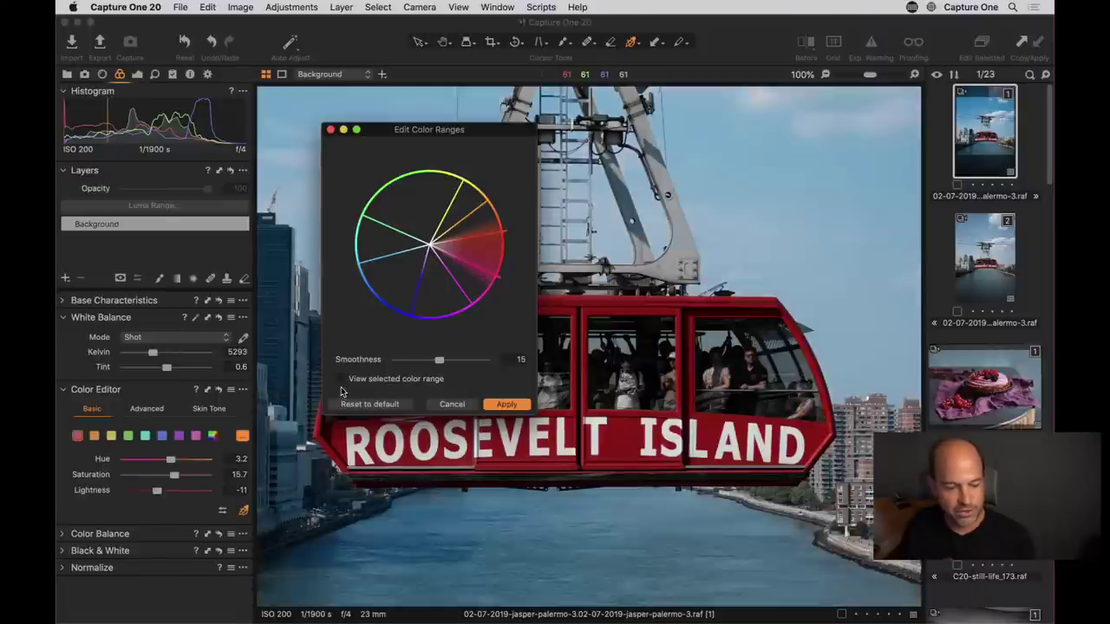
click(342, 380)
click(342, 380)
click(342, 380)
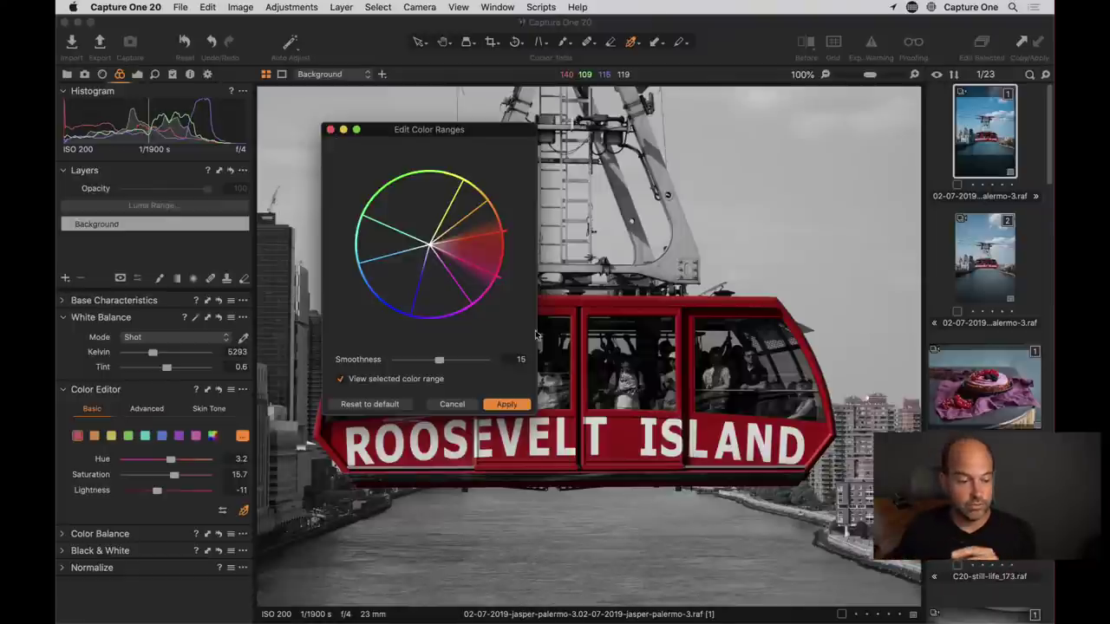
click(340, 379)
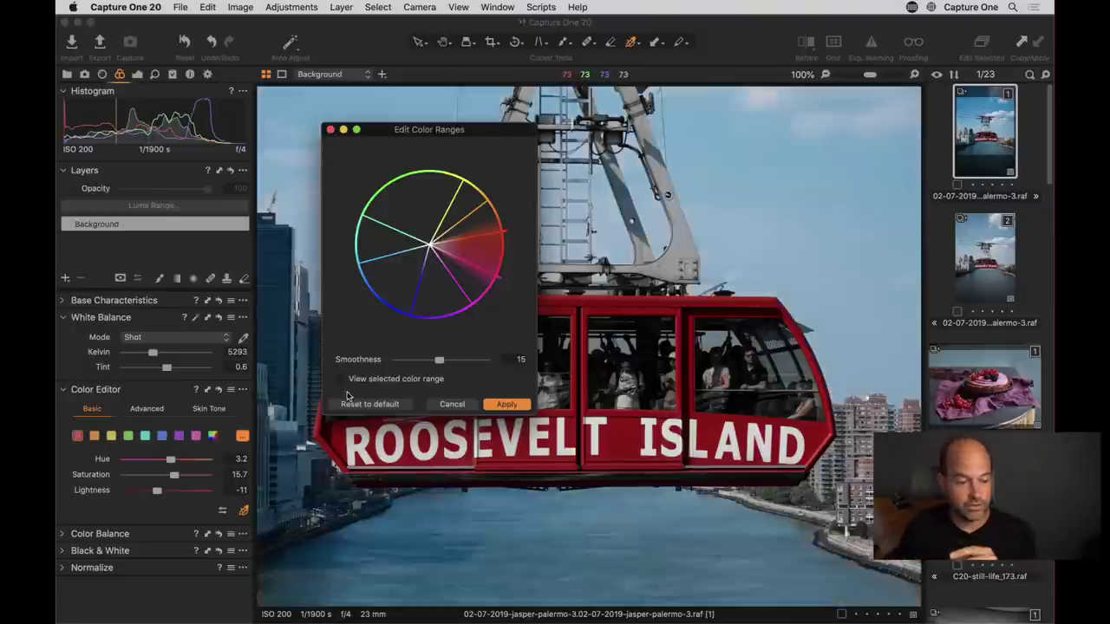
click(330, 130)
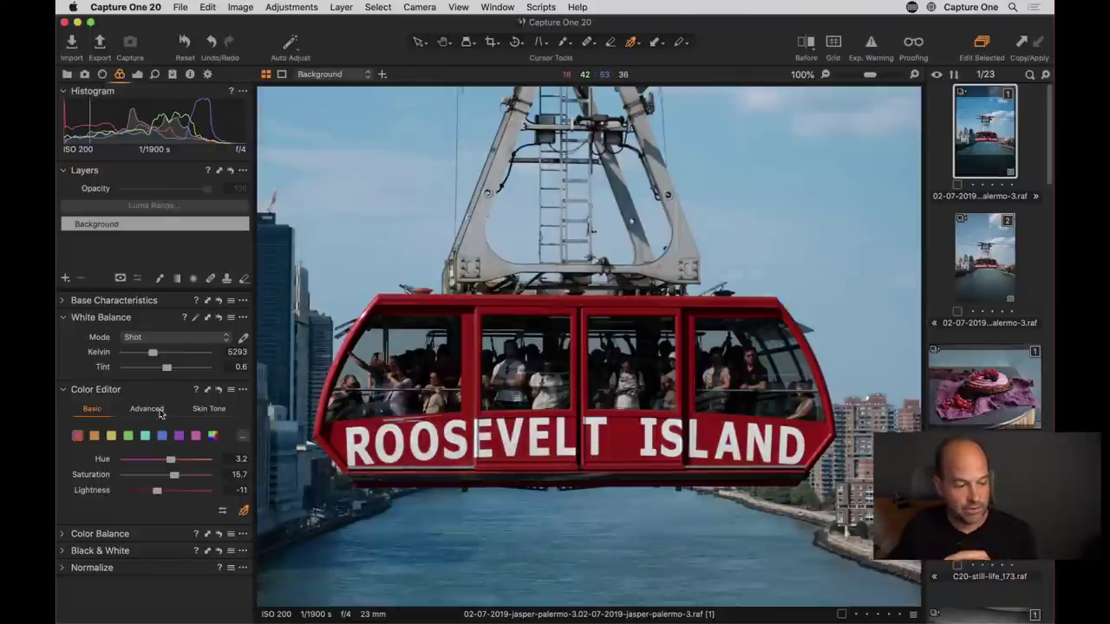
Step: Reset all Color Editor adjustments on the cable car photo and check the basic color ranges
click(160, 413)
scroll(194, 418, down, 3)
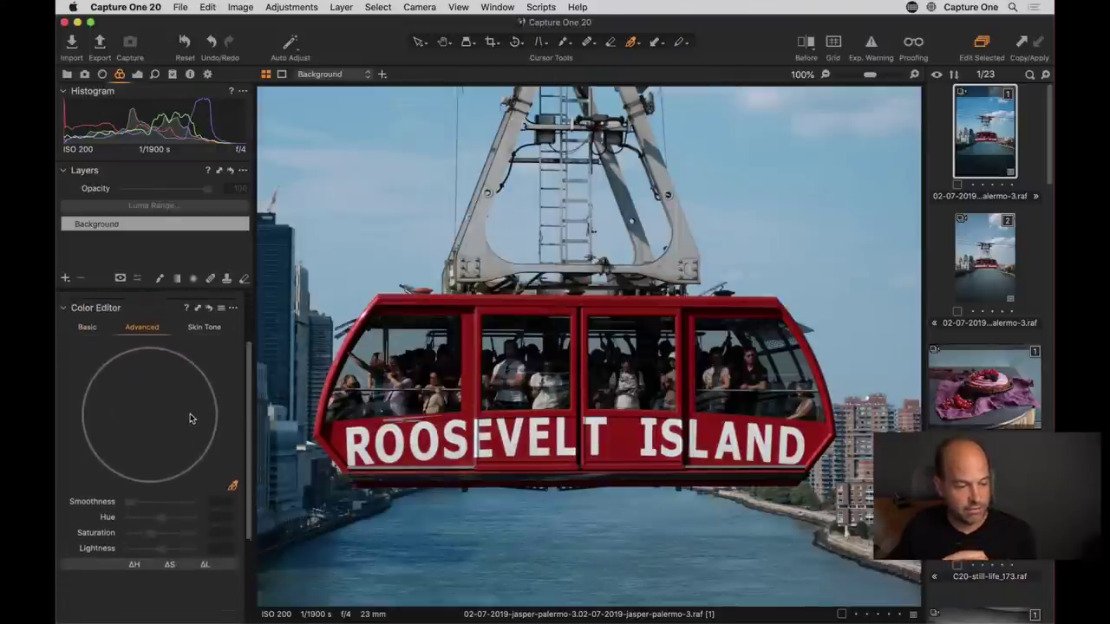
scroll(192, 419, up, 2)
scroll(245, 378, down, 2)
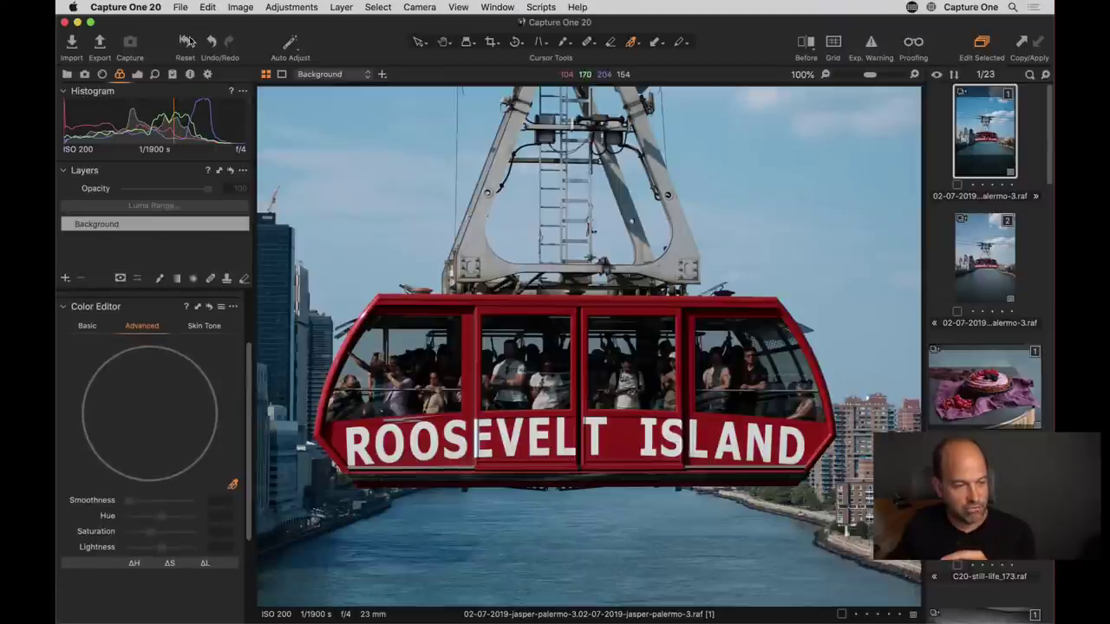
scroll(247, 370, up, 2)
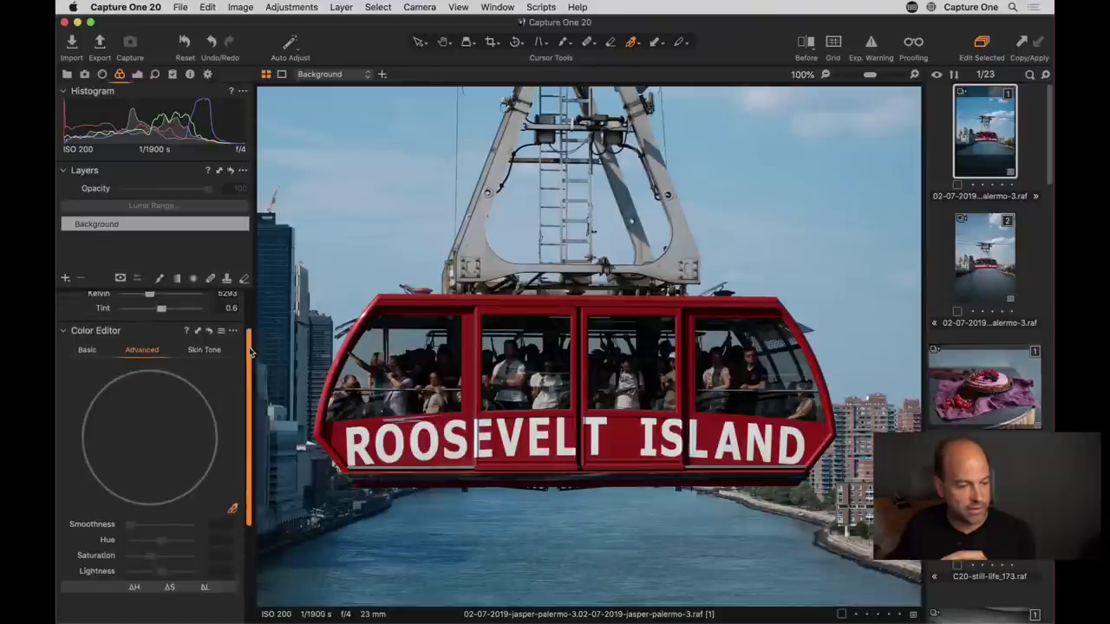
click(211, 343)
click(89, 360)
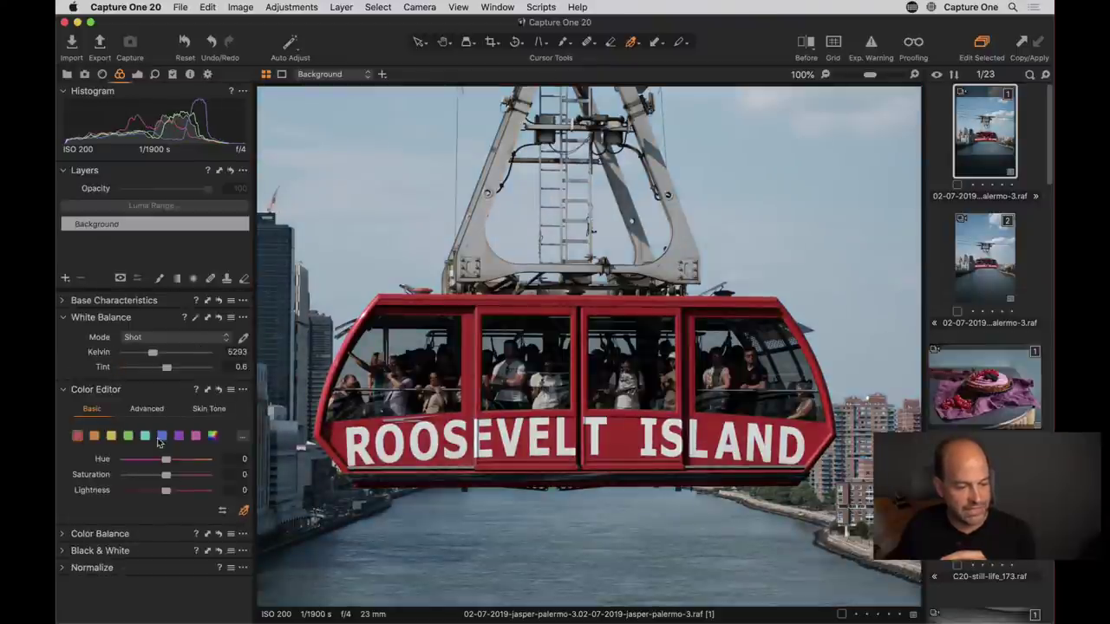
Step: Sample the cable car's red bodywork as a new color range in the advanced Color Editor
click(147, 408)
scroll(256, 387, down, 2)
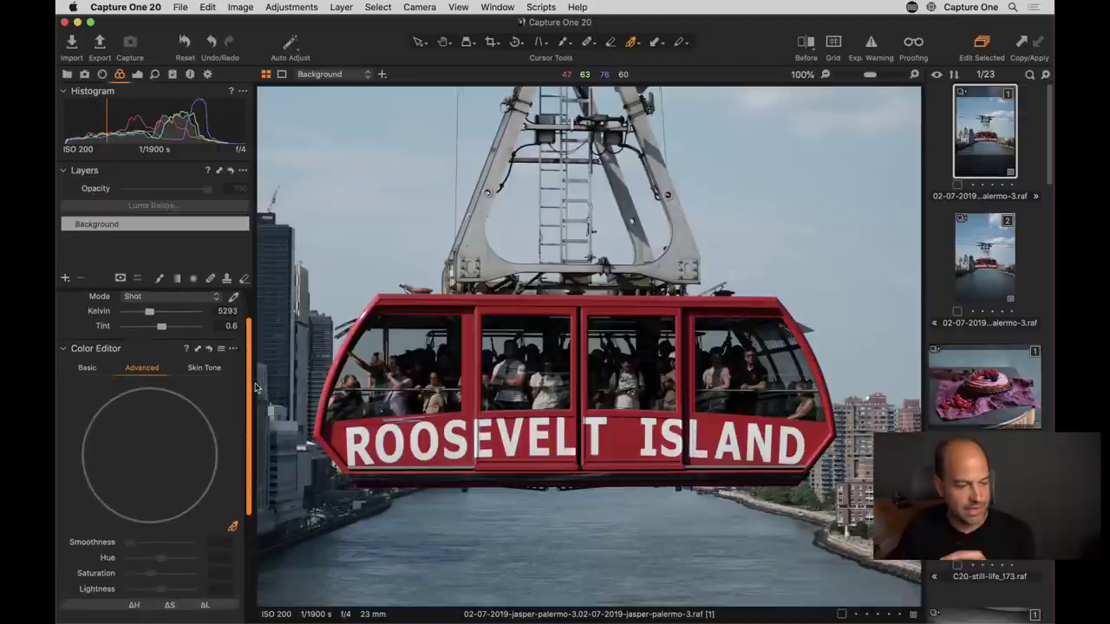
scroll(256, 387, down, 2)
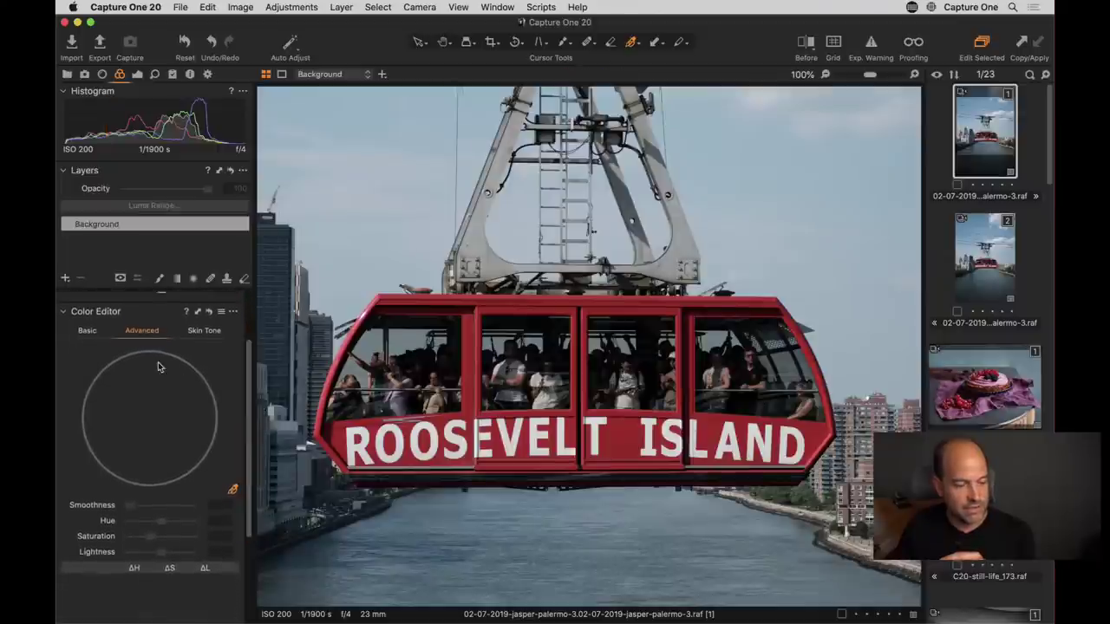
scroll(242, 351, down, 1)
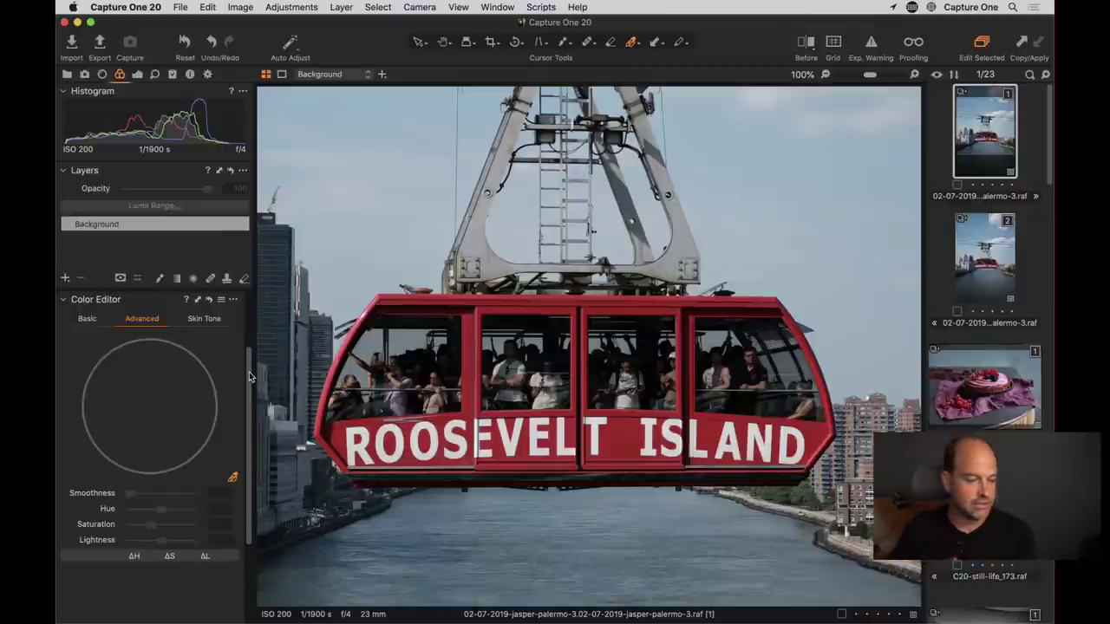
click(234, 479)
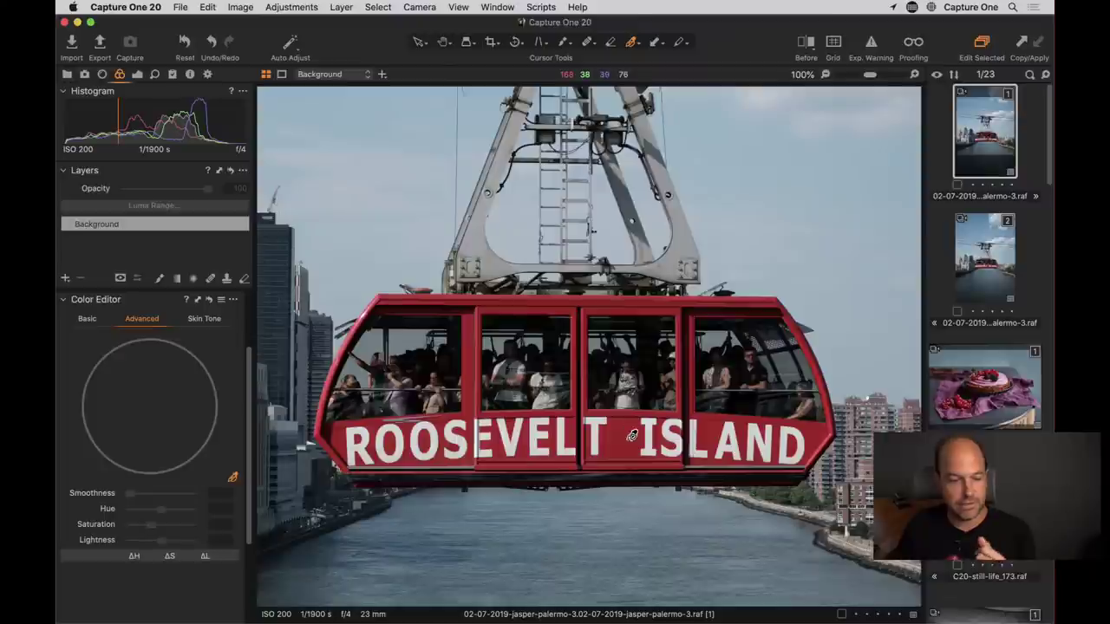
click(631, 438)
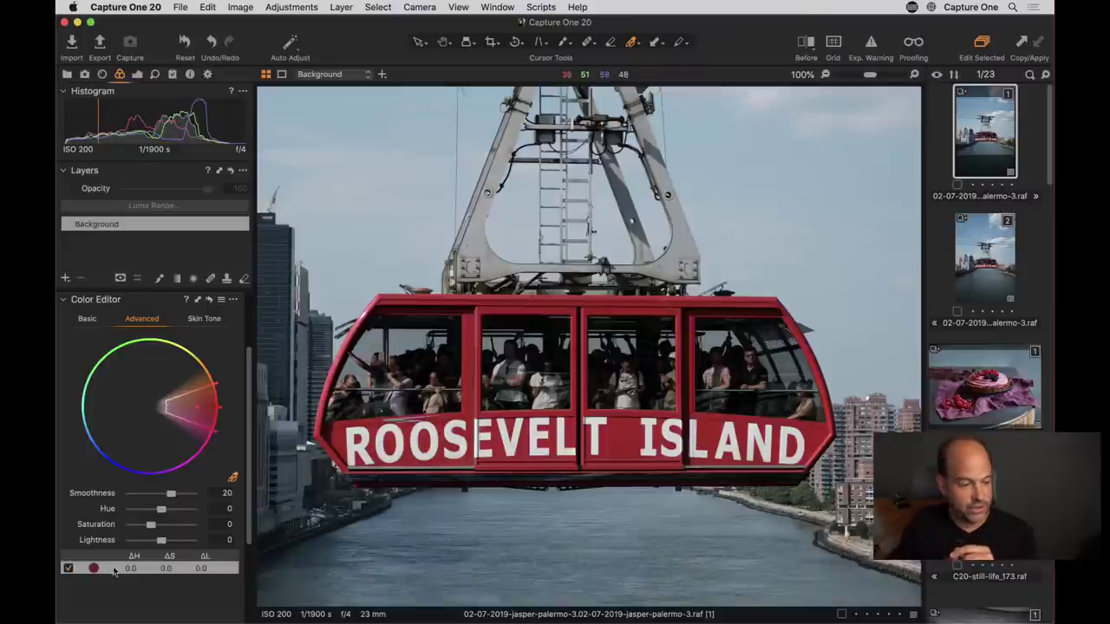
Step: Enable the view of the selected color range for the sampled red and collapse the Layers tool
scroll(91, 390, down, 3)
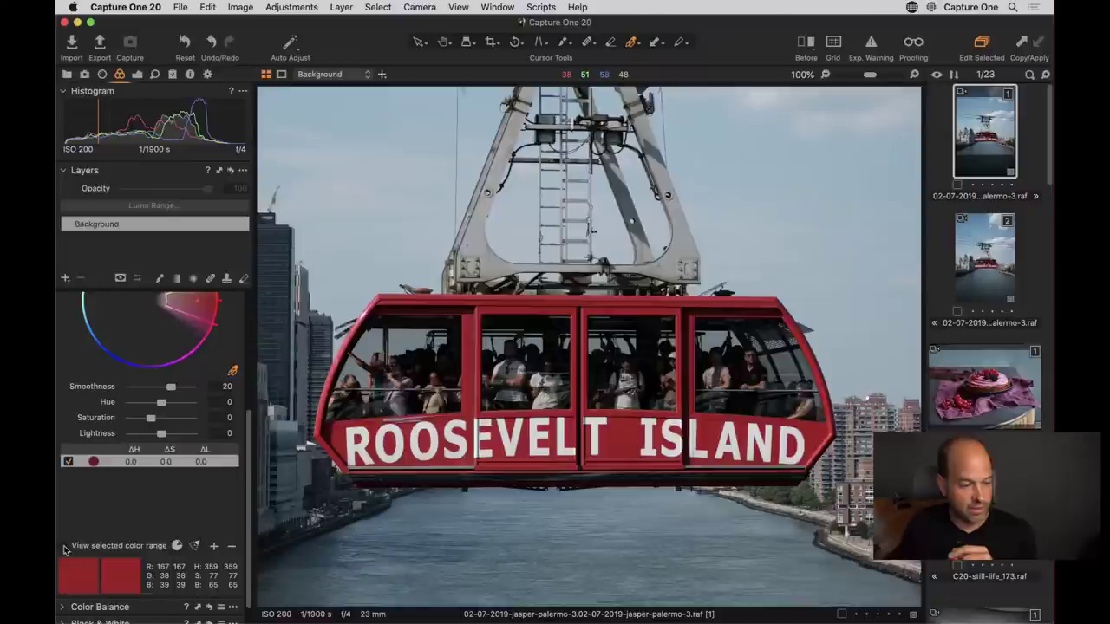
click(66, 547)
click(63, 171)
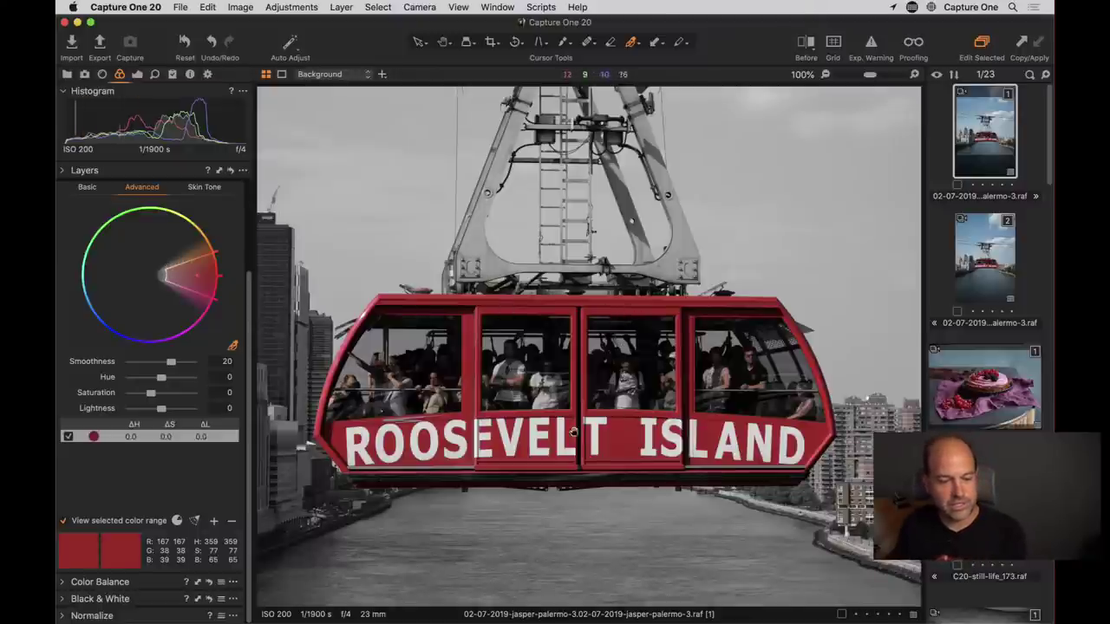
Step: Narrow the sampled red range by raising its inner saturation limit and tightening its orange-side boundary, checking the passengers at 200% zoom
scroll(625, 361, up, 3)
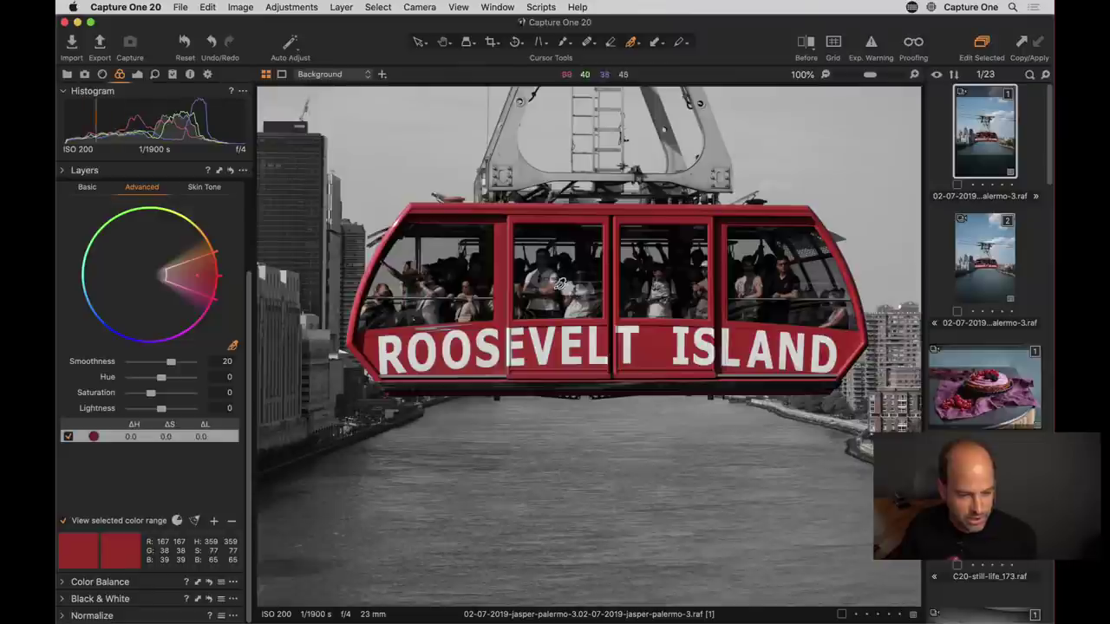
drag(871, 75, 885, 76)
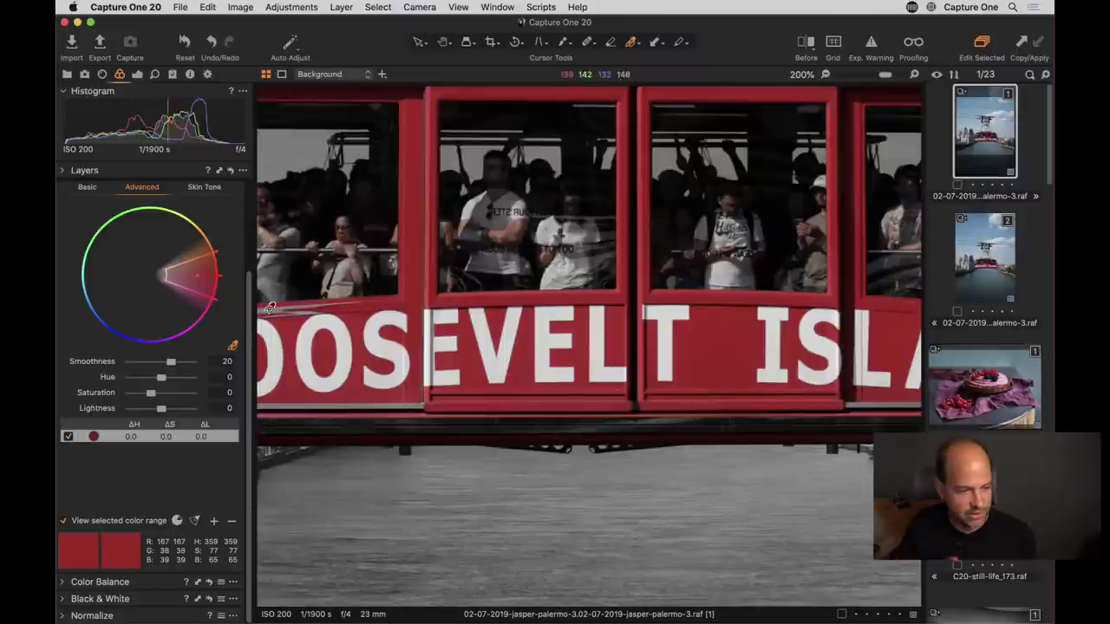
drag(166, 275, 192, 274)
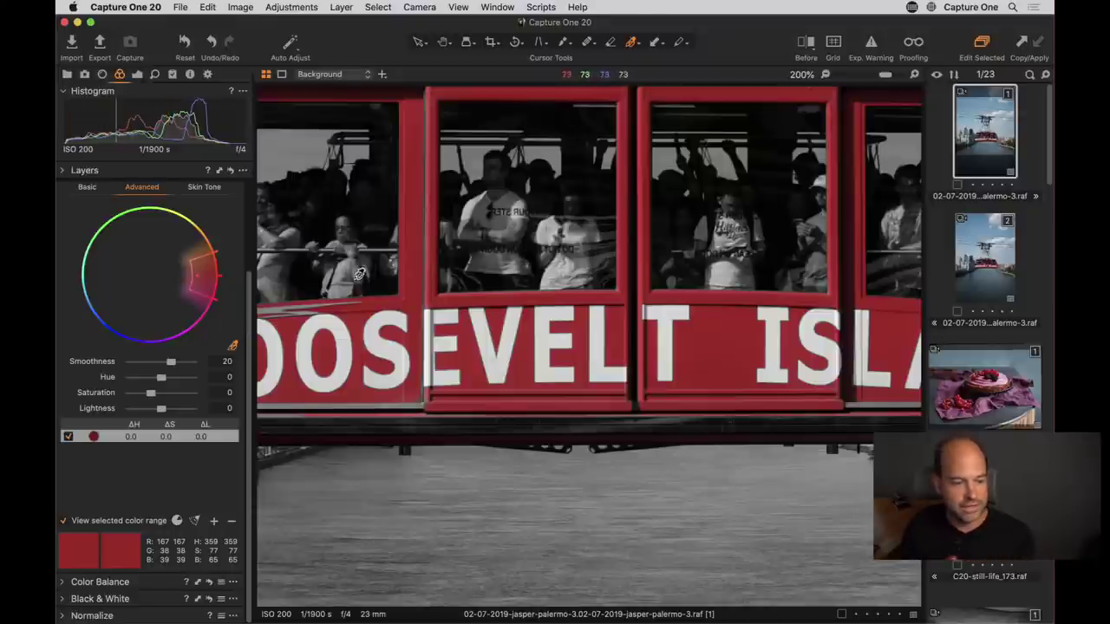
drag(186, 278, 207, 264)
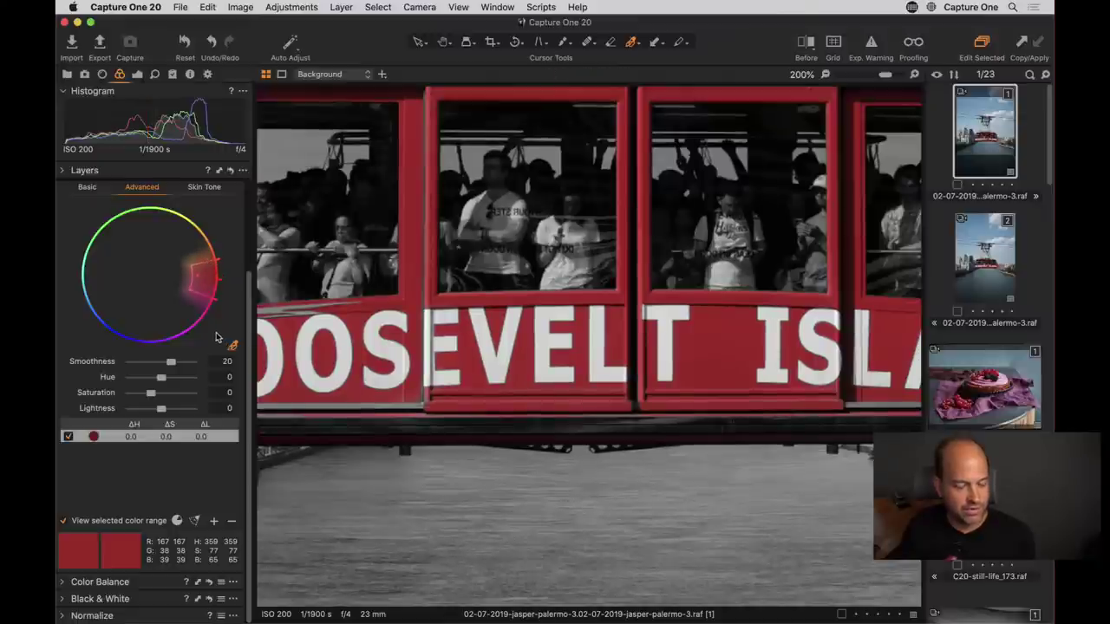
Step: Widen the sampled red range through yellow to green and down to the wheel's center, examining the riverside trees and buildings at 100% zoom
click(444, 41)
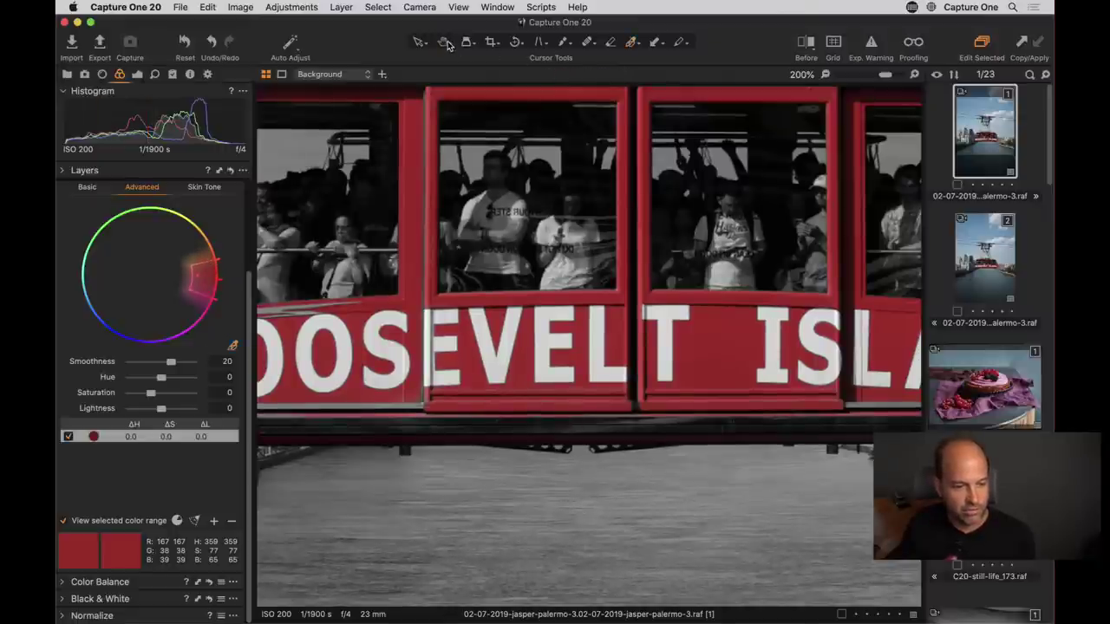
drag(516, 233, 515, 232)
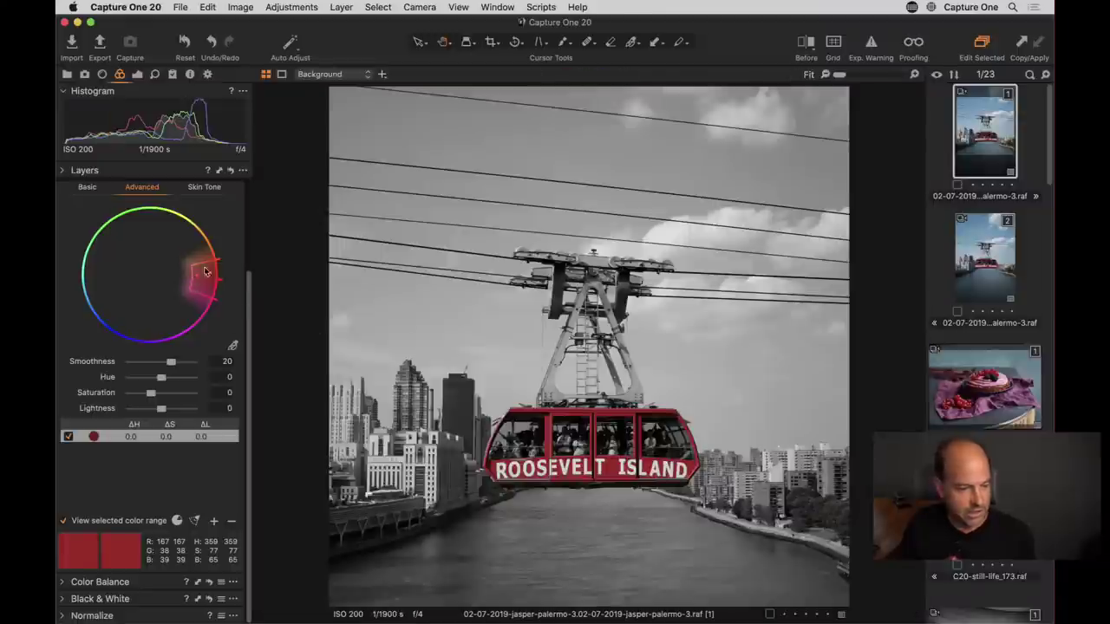
drag(207, 265, 192, 218)
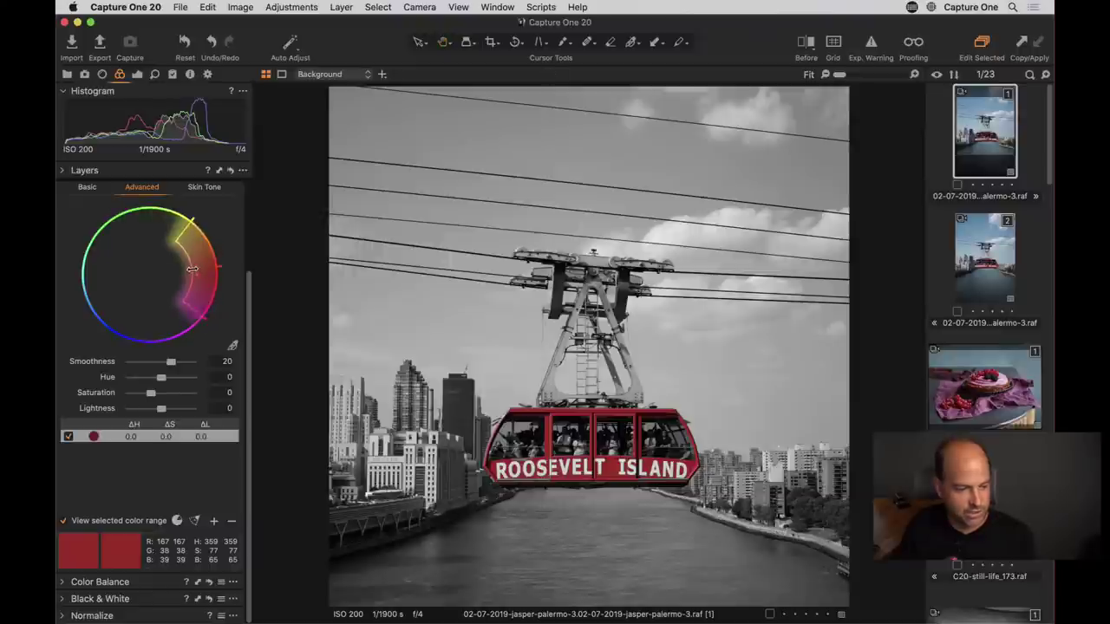
drag(191, 271, 151, 276)
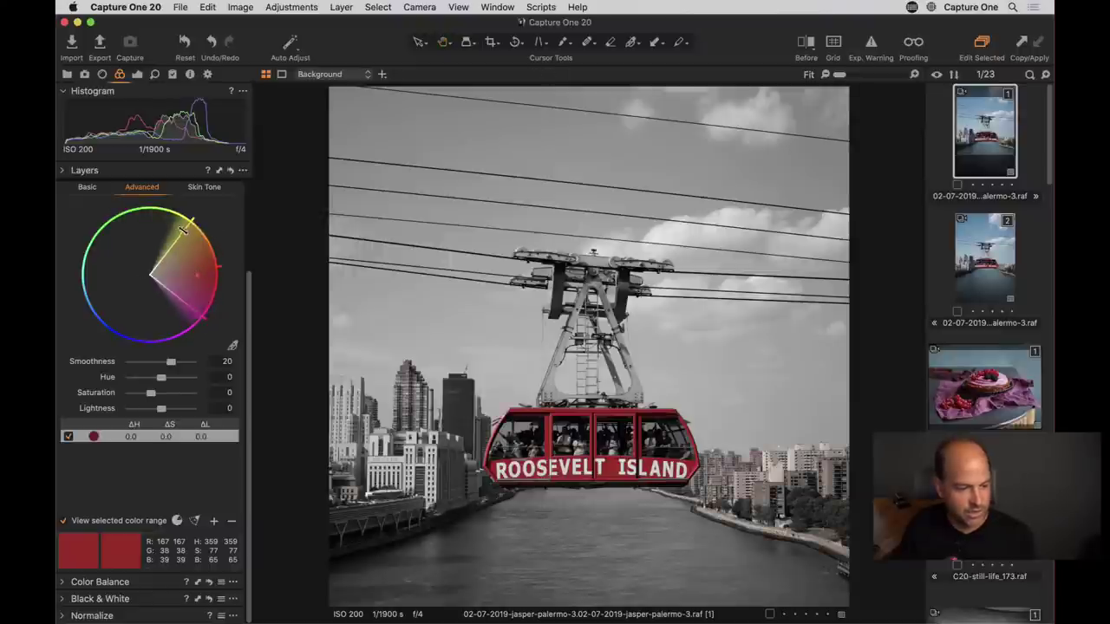
drag(182, 229, 88, 223)
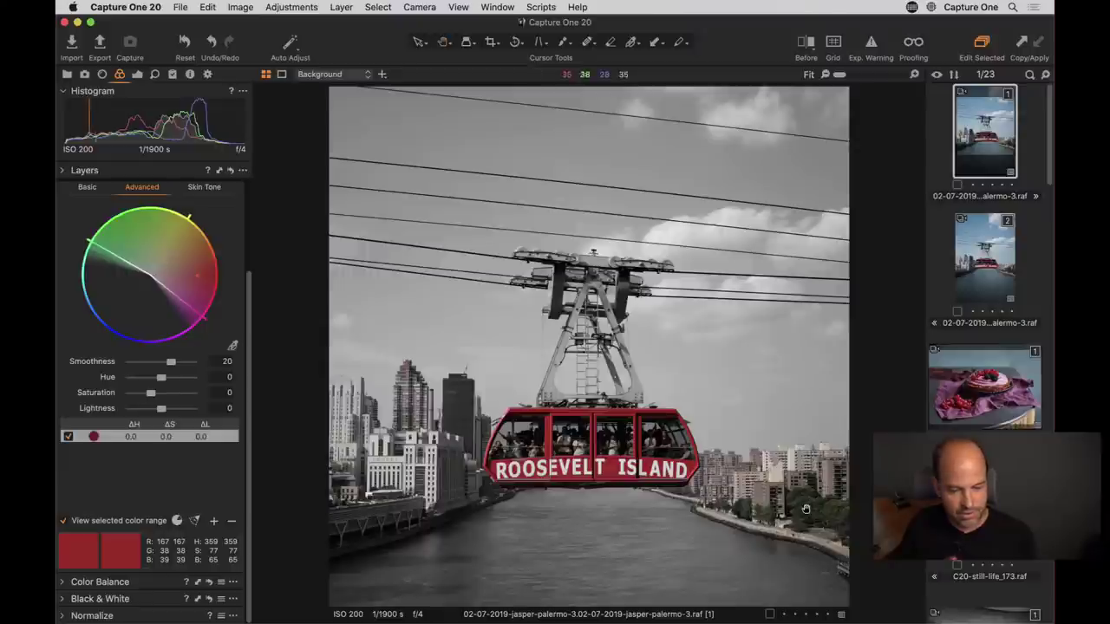
double_click(806, 509)
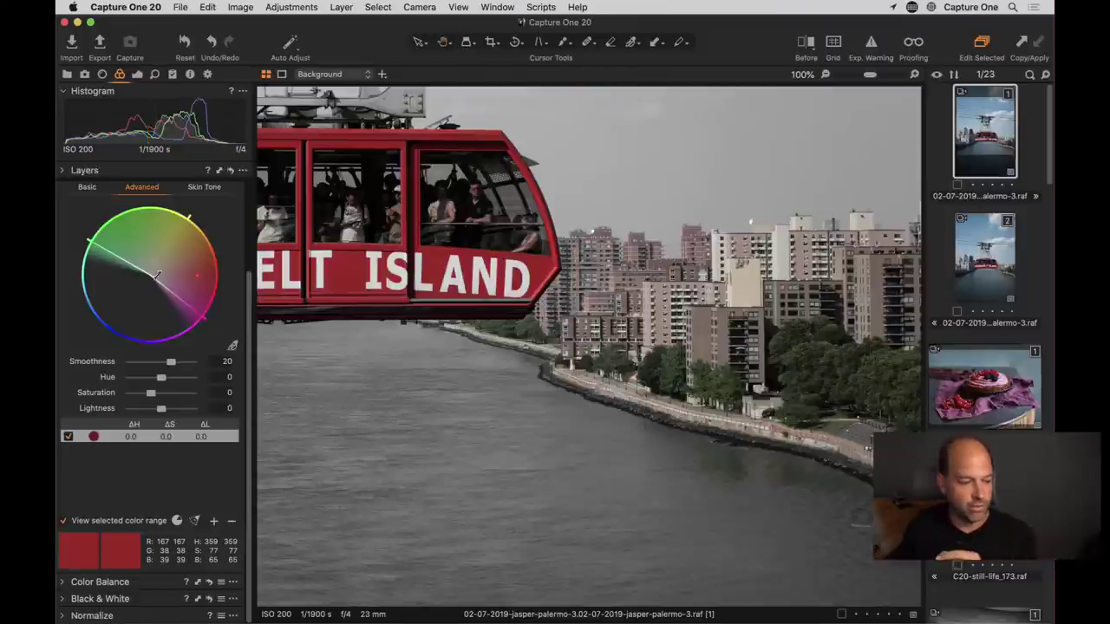
Step: Narrow the color range back to the reds and compare its smoothness at 1 and 30 on the cable car at 200% zoom
drag(113, 246, 193, 274)
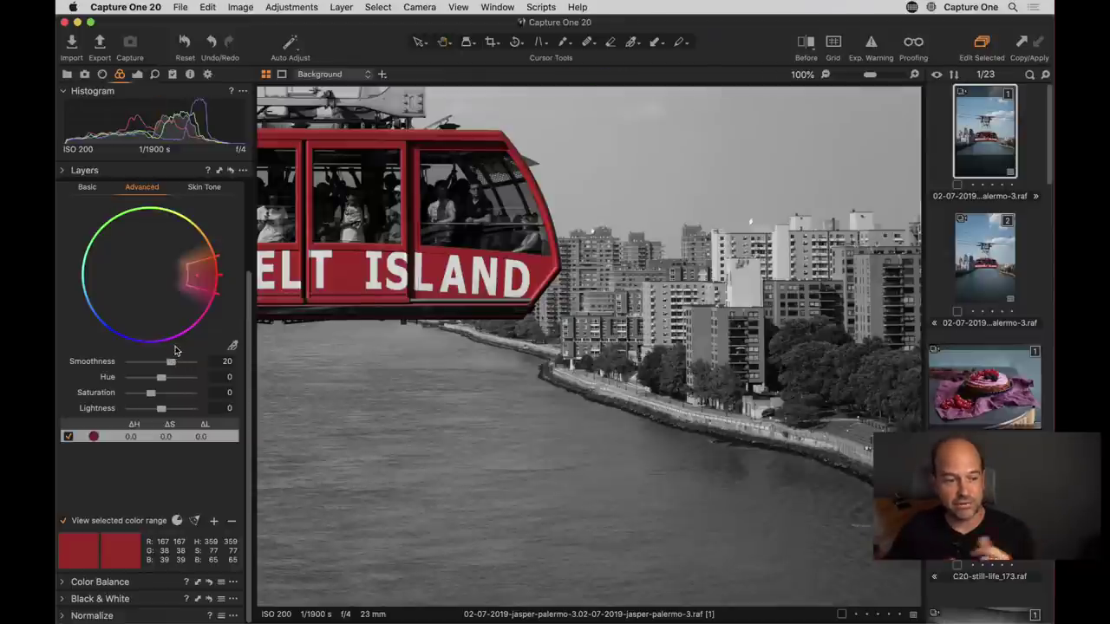
drag(171, 365, 101, 377)
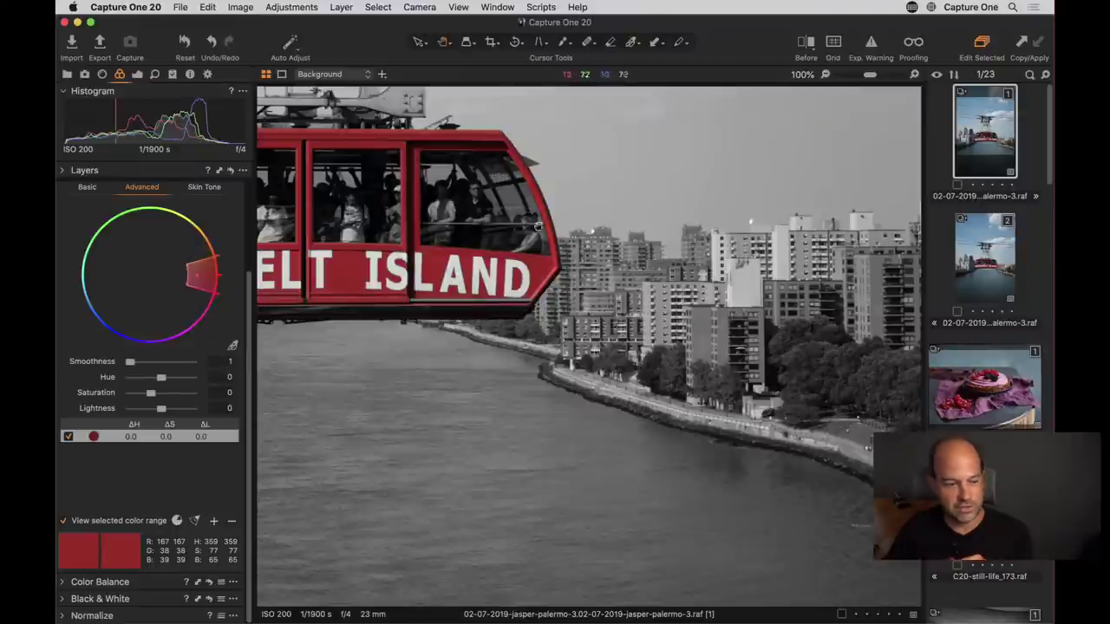
drag(870, 78, 885, 76)
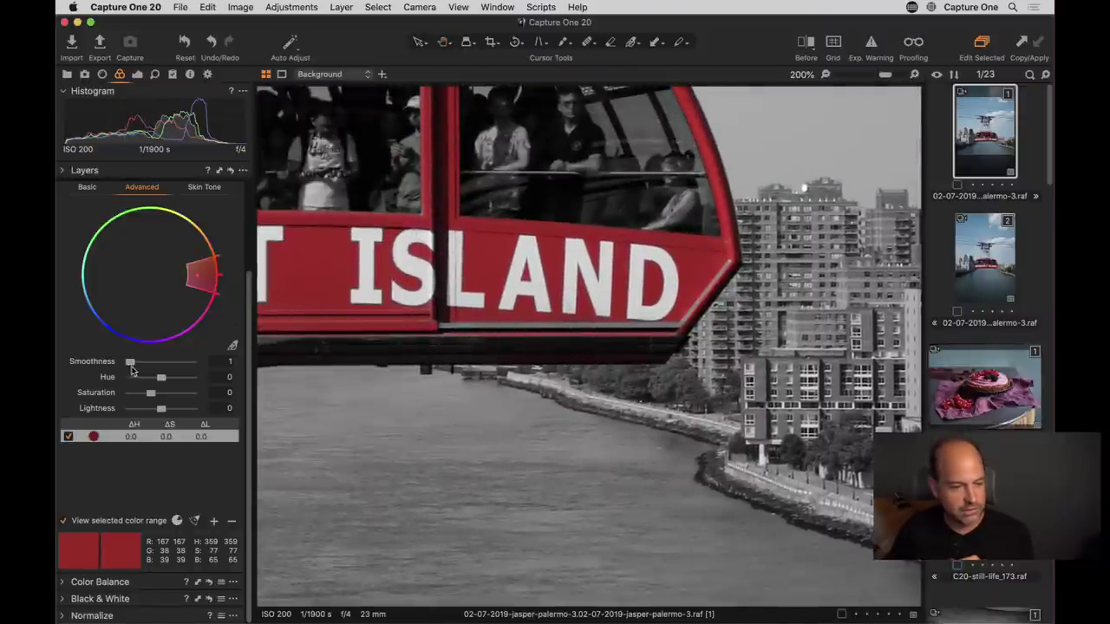
drag(132, 370, 216, 363)
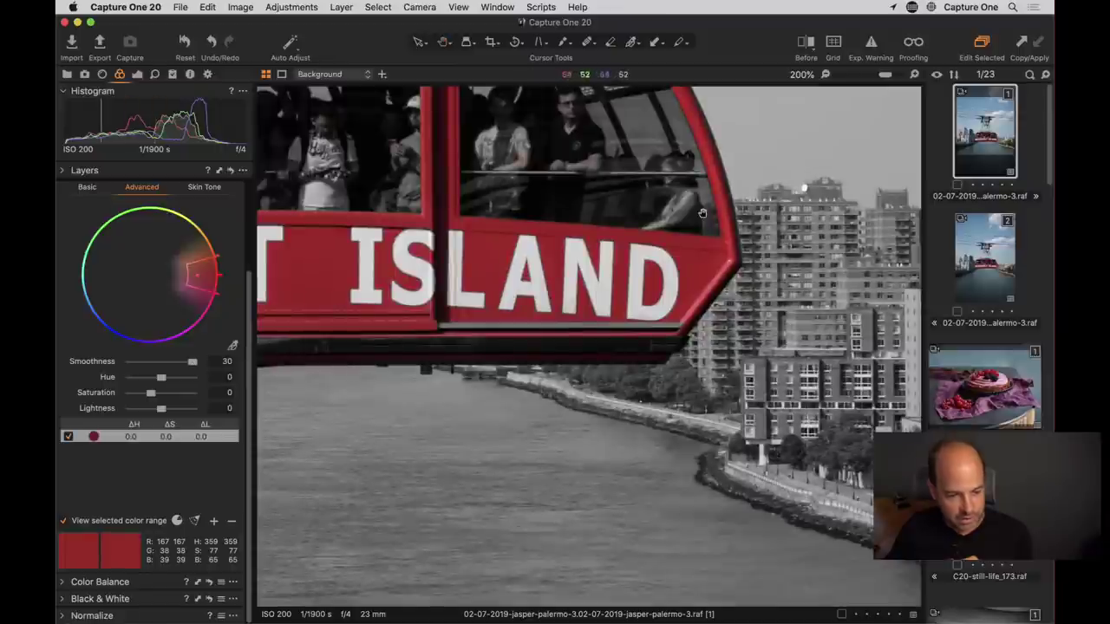
drag(192, 363, 130, 363)
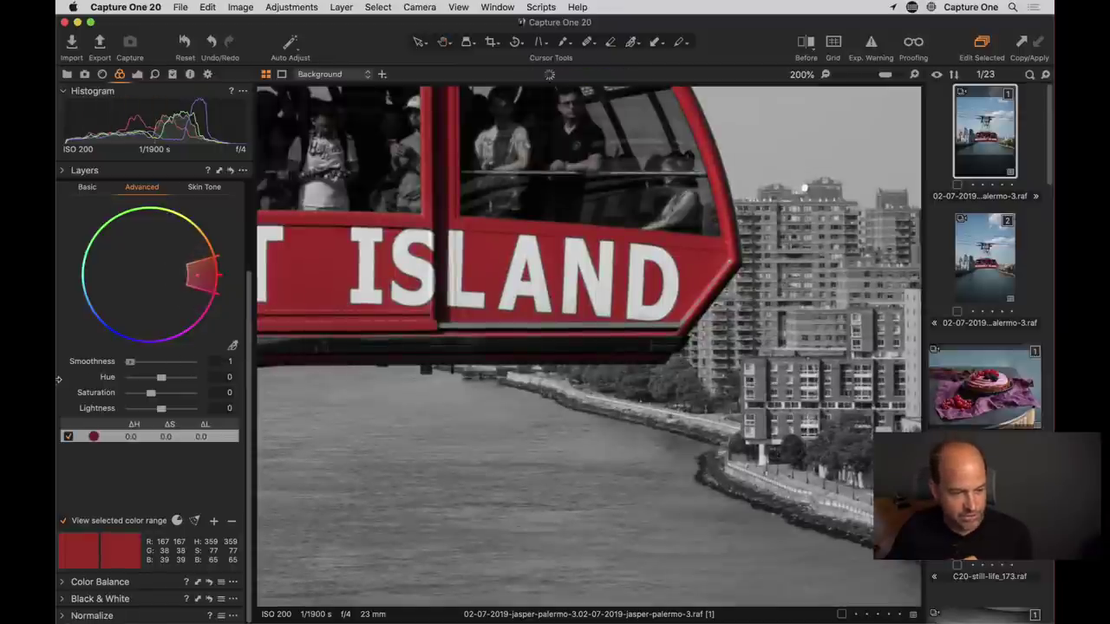
Step: Tighten the red range to a thin hue slice, inspect the cabin's highlighted edges, and set smoothness to 30
drag(205, 263, 211, 283)
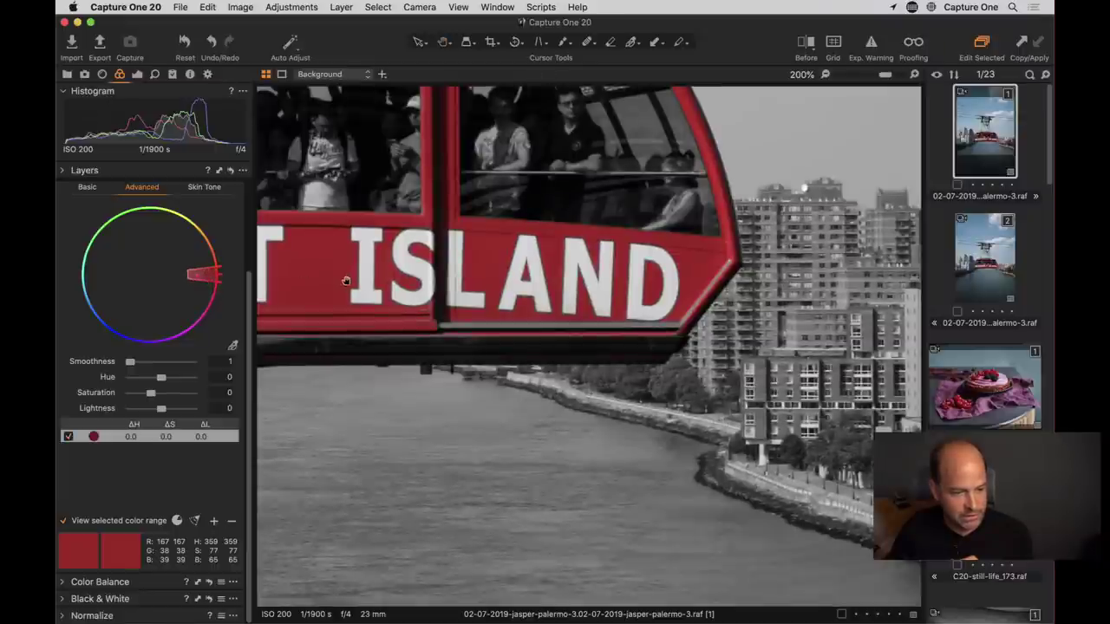
scroll(346, 281, left, 10)
scroll(573, 313, left, 5)
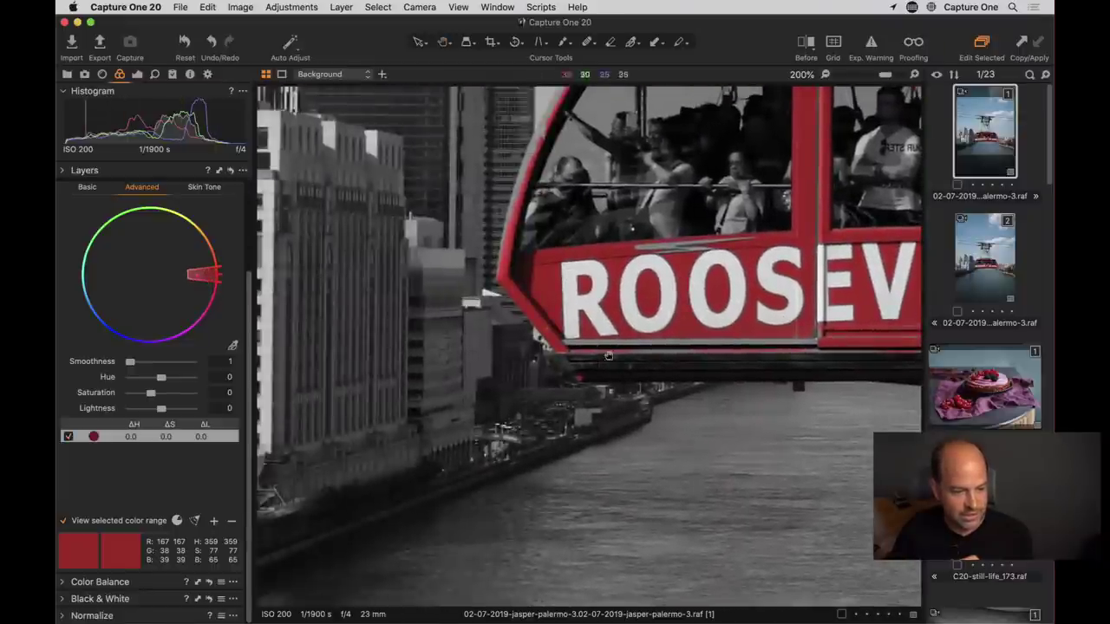
drag(553, 117, 472, 305)
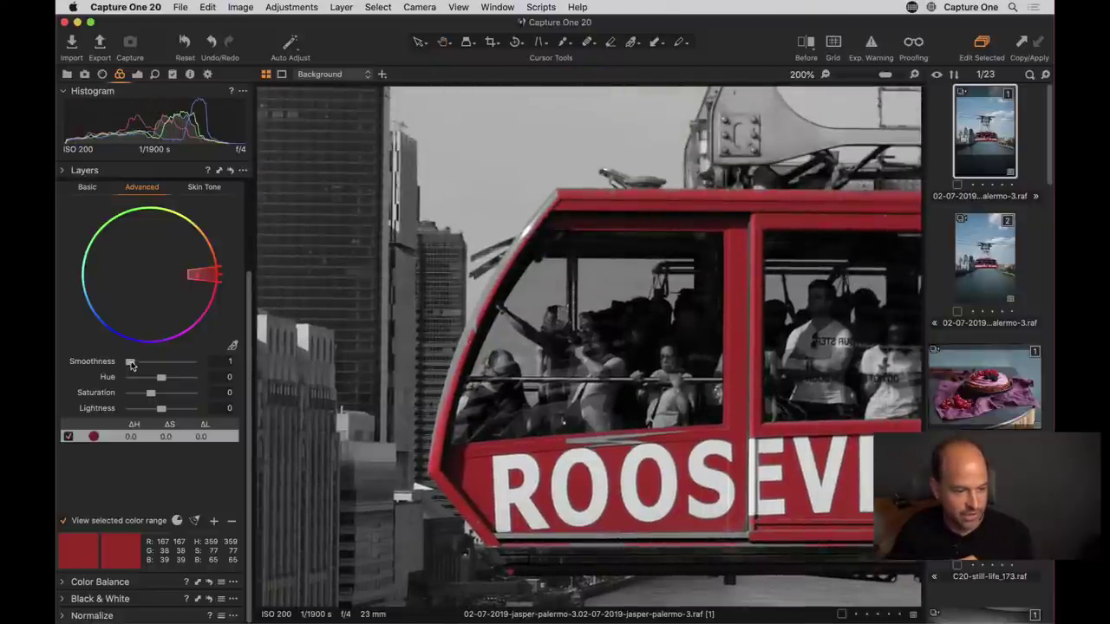
drag(130, 362, 192, 362)
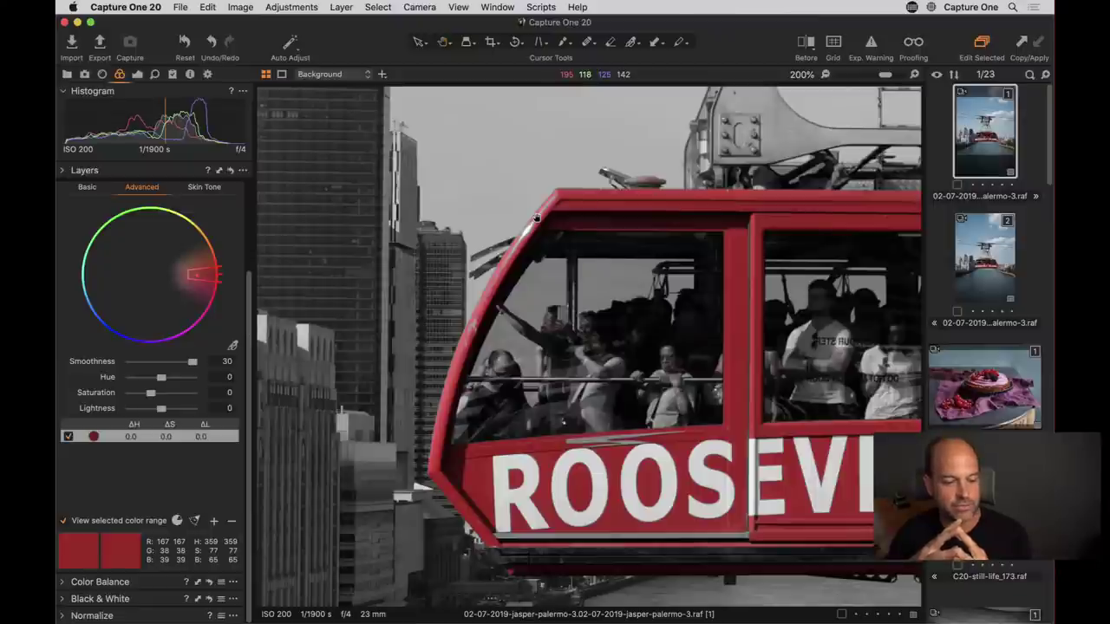
key(super+0)
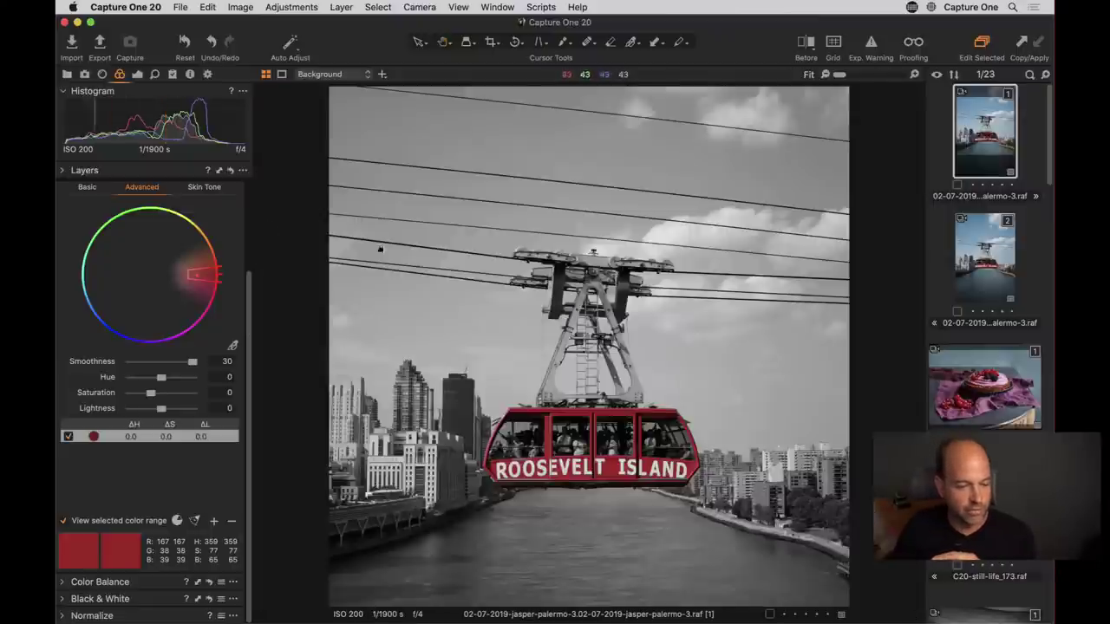
Step: Open the Color Tables folder in the library and view the red-to-green part of HSL table.psd at 33% zoom
click(67, 75)
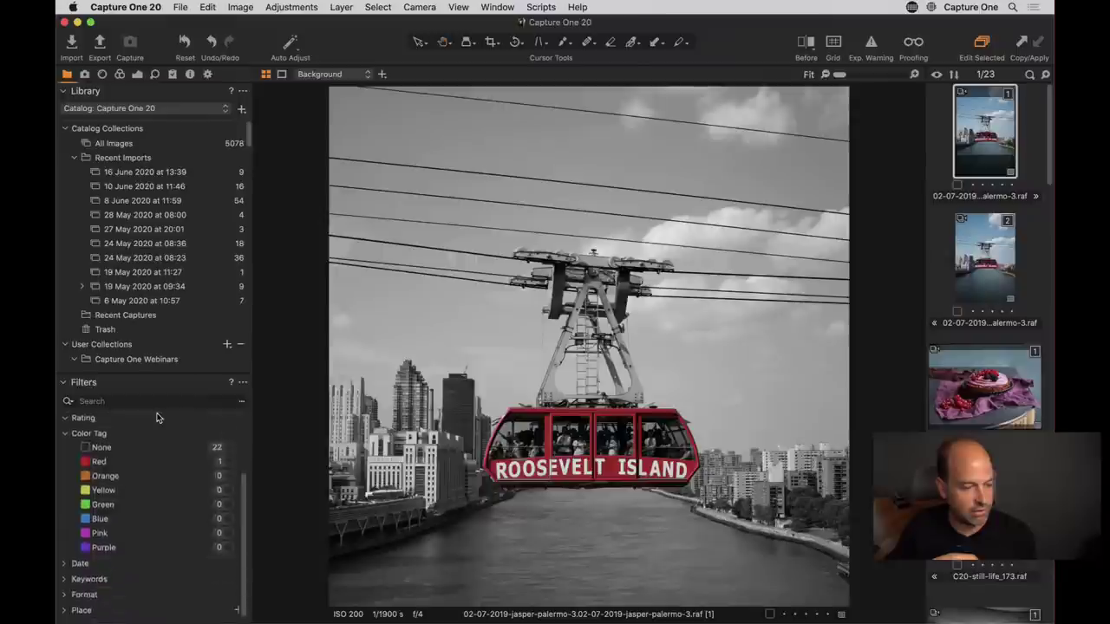
scroll(134, 341, down, 15)
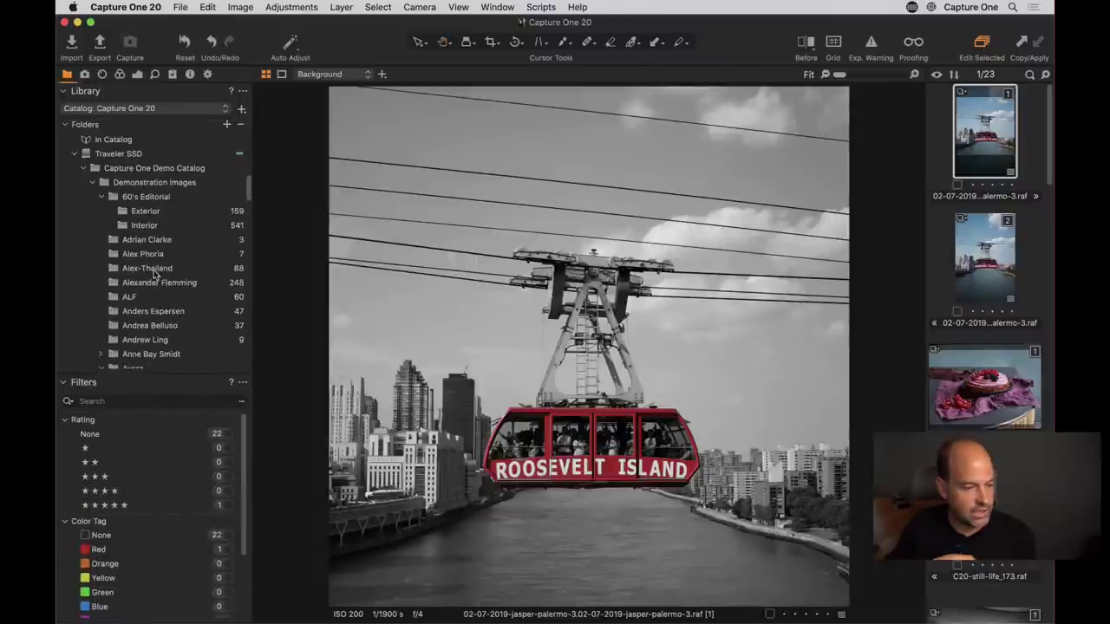
scroll(160, 224, down, 8)
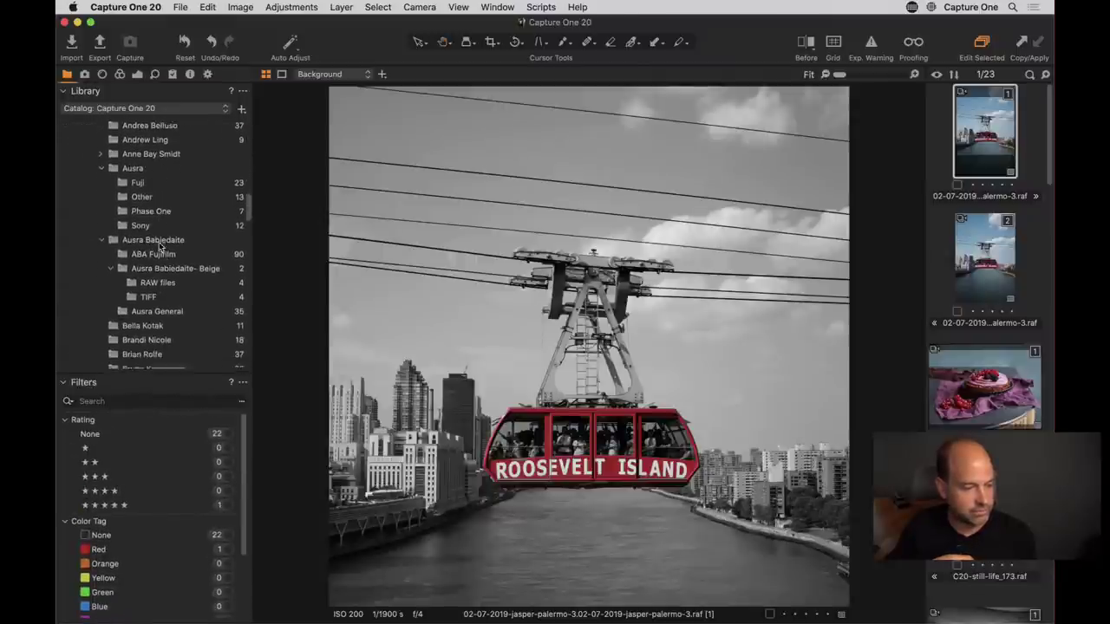
scroll(159, 245, down, 5)
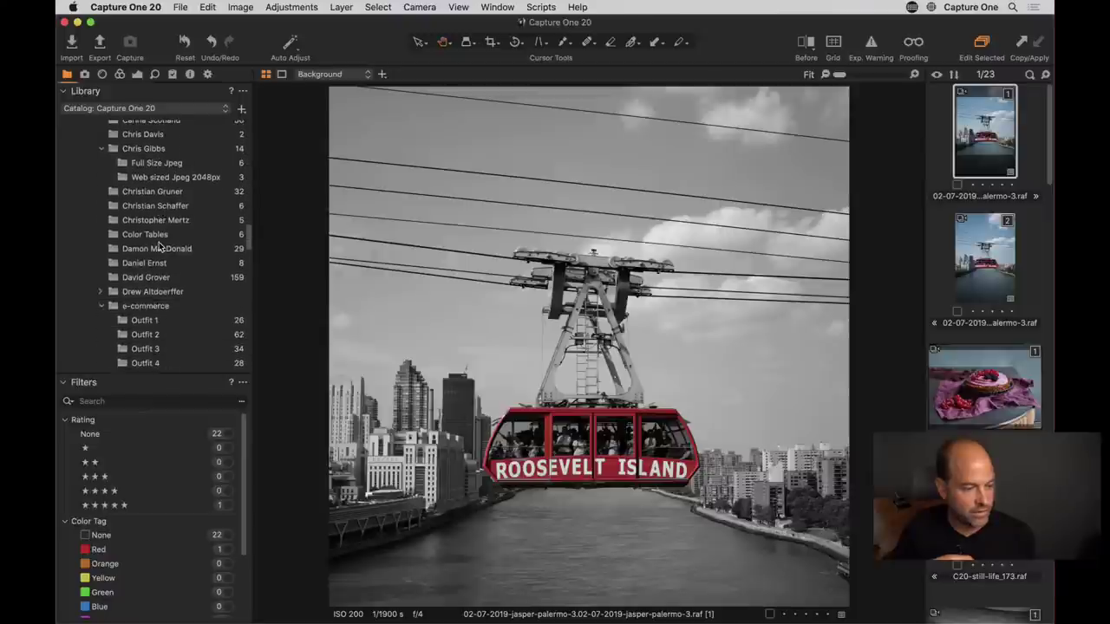
click(144, 234)
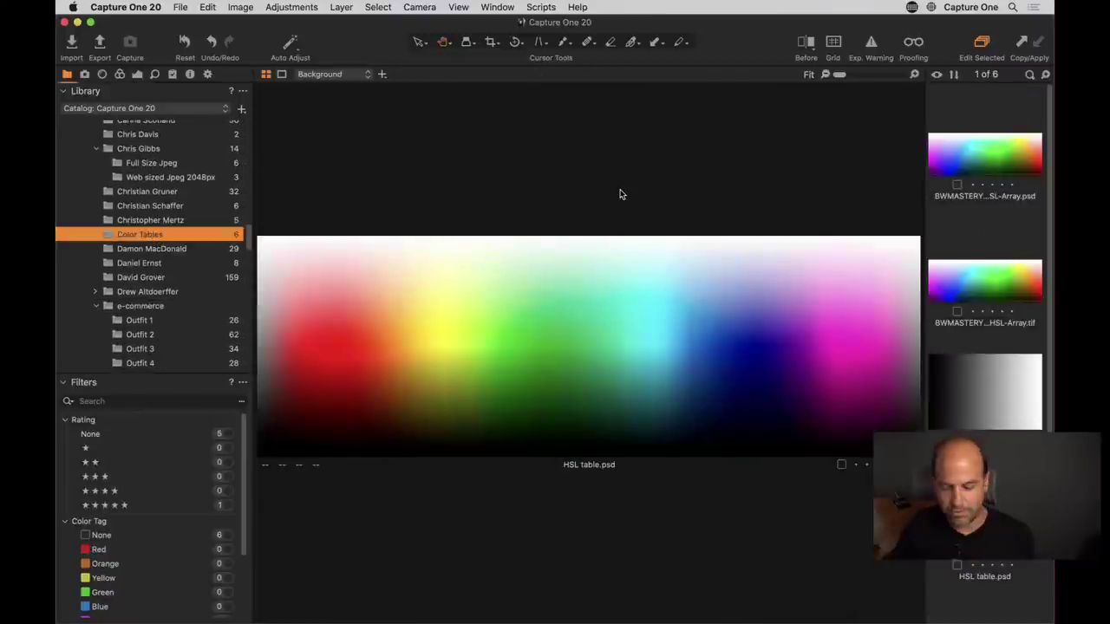
key(super+equal)
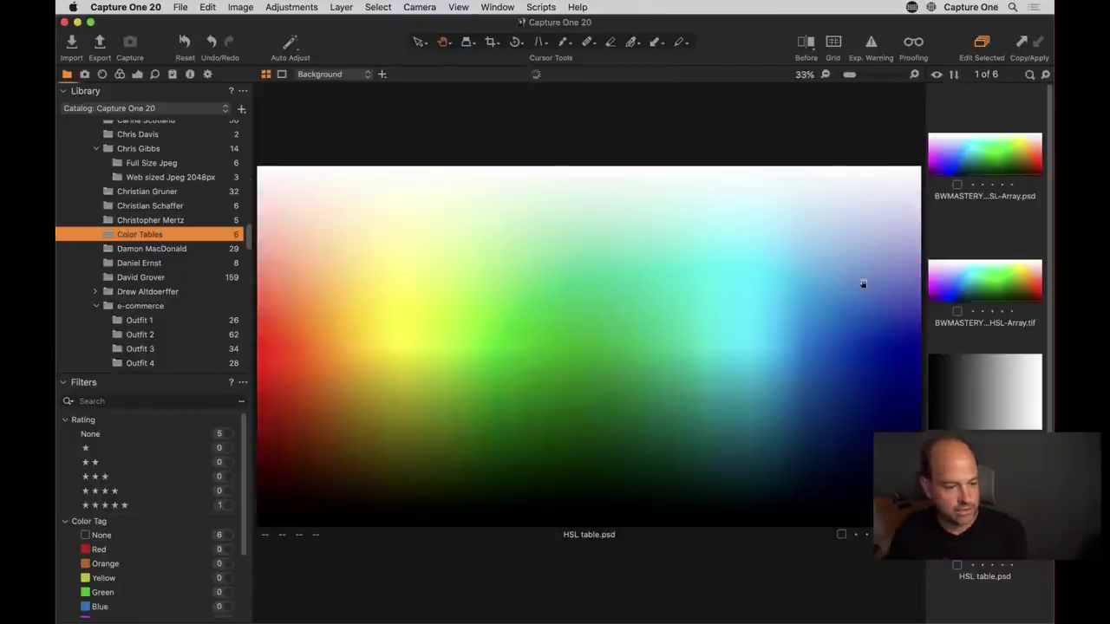
drag(478, 320, 604, 317)
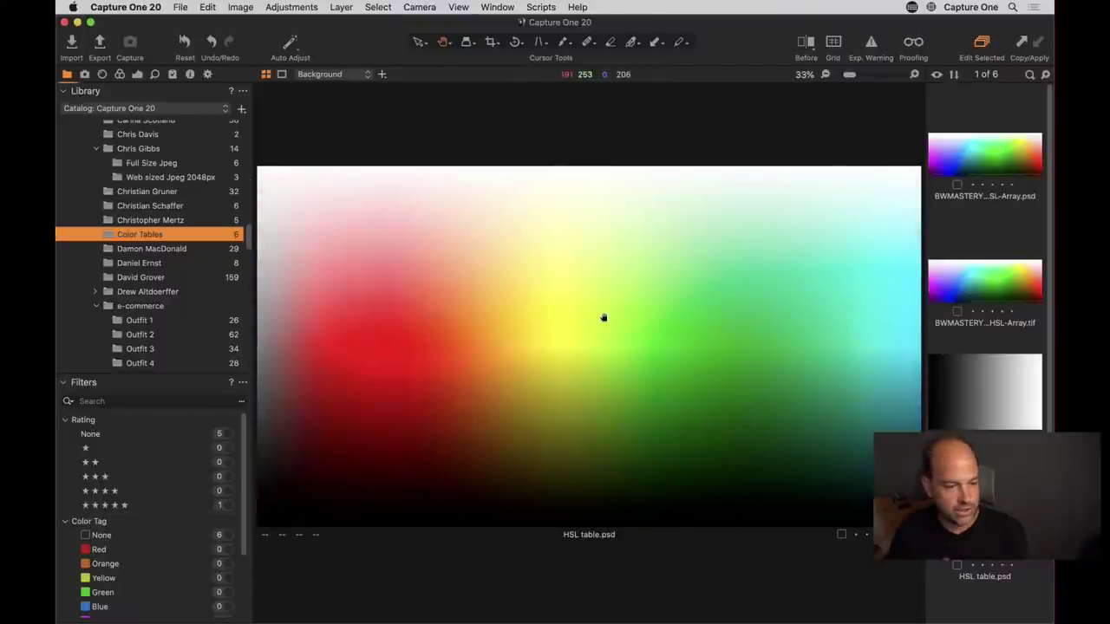
Step: Reset the Color Editor on the HSL table and sample its yellow area as a new advanced color range
click(119, 75)
click(229, 171)
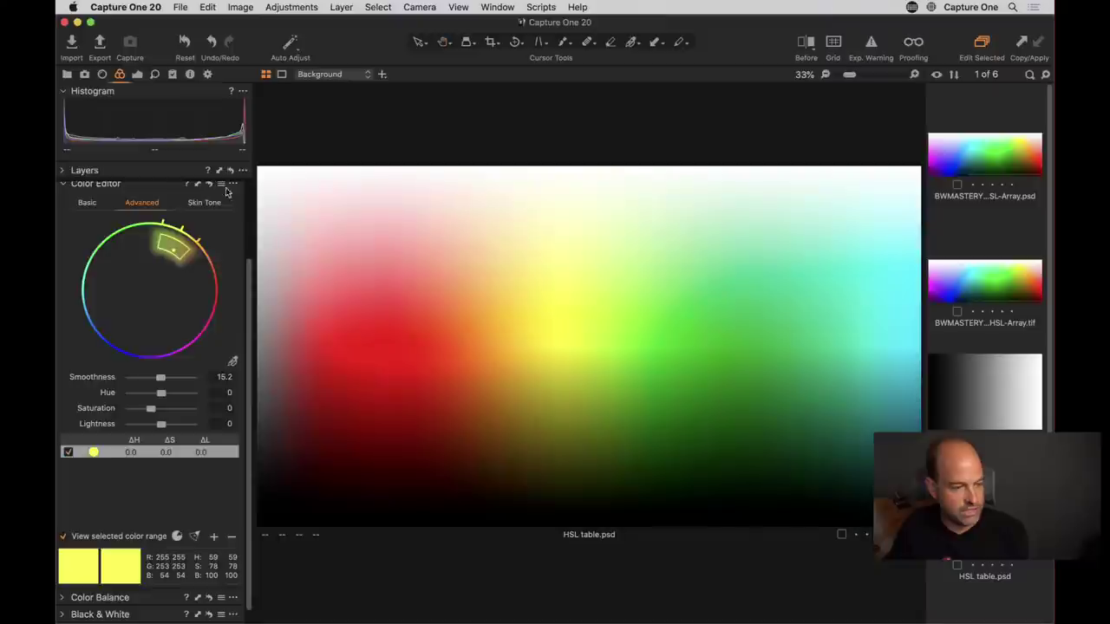
click(232, 361)
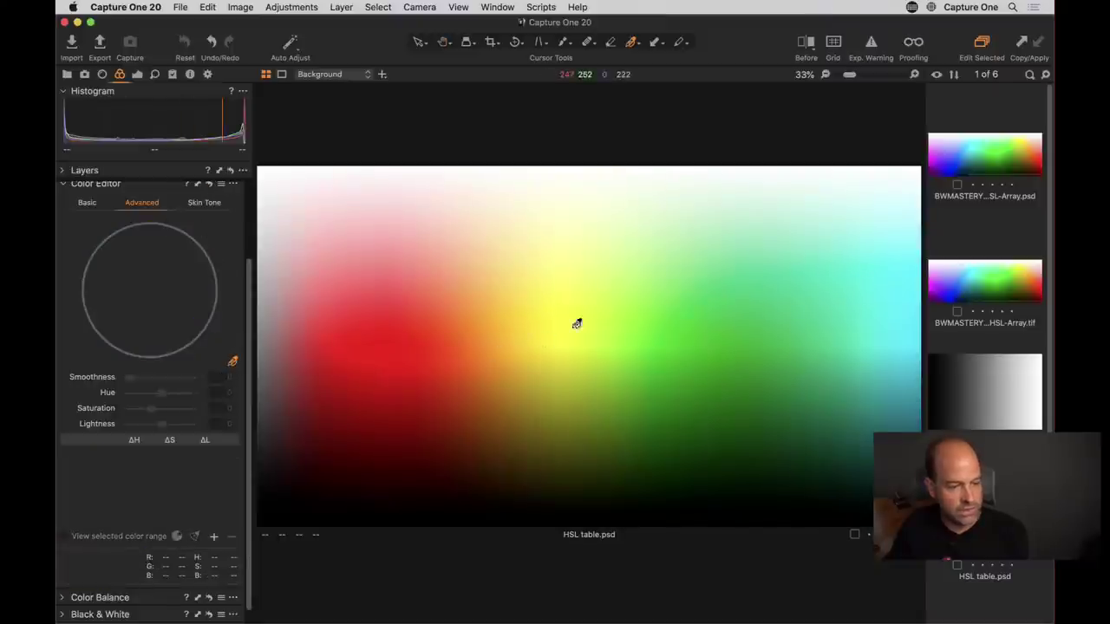
click(540, 307)
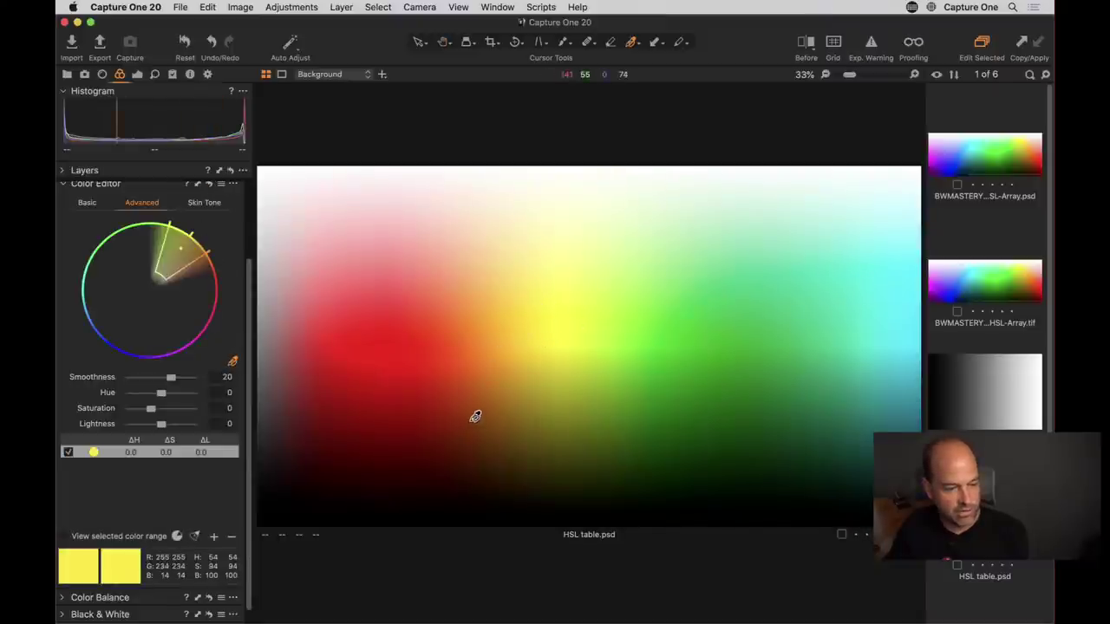
Step: Show only the selected yellow range, restrict its saturation and orange-side hue limits, and set smoothness to 1
click(87, 536)
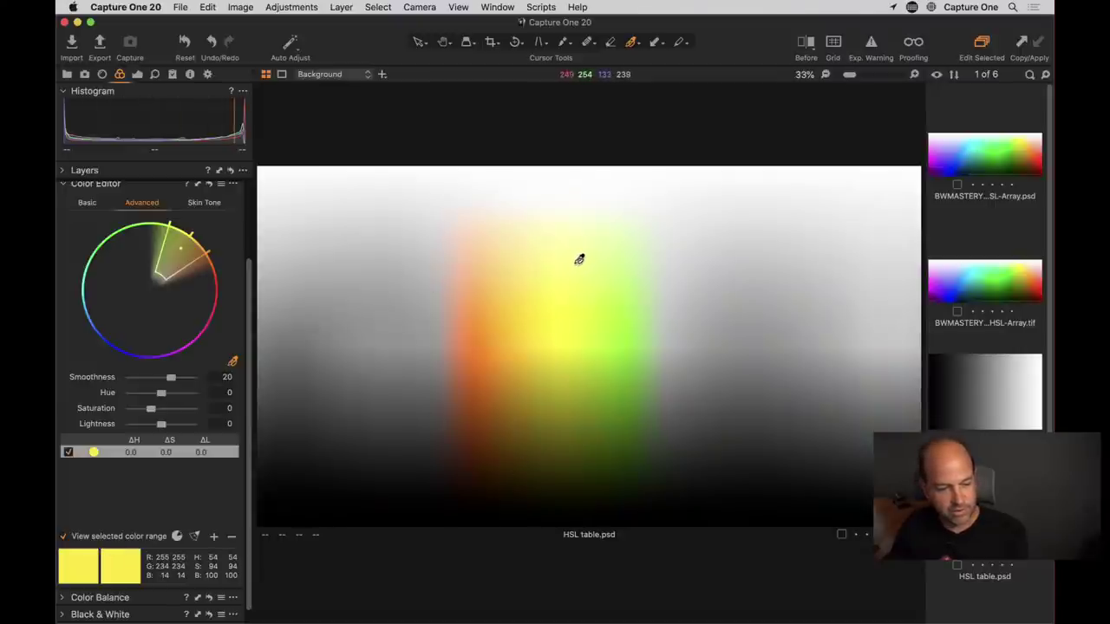
mouse_move(198, 261)
mouse_down()
mouse_move(210, 313)
mouse_move(206, 252)
mouse_move(164, 267)
mouse_move(199, 235)
mouse_move(192, 246)
mouse_up()
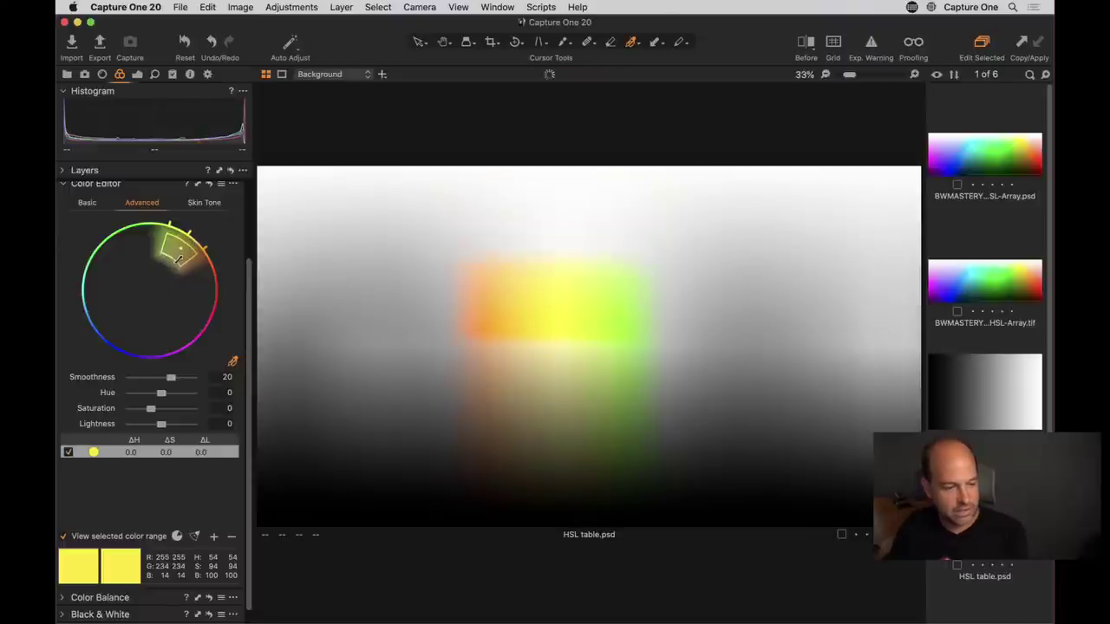
drag(171, 377, 130, 378)
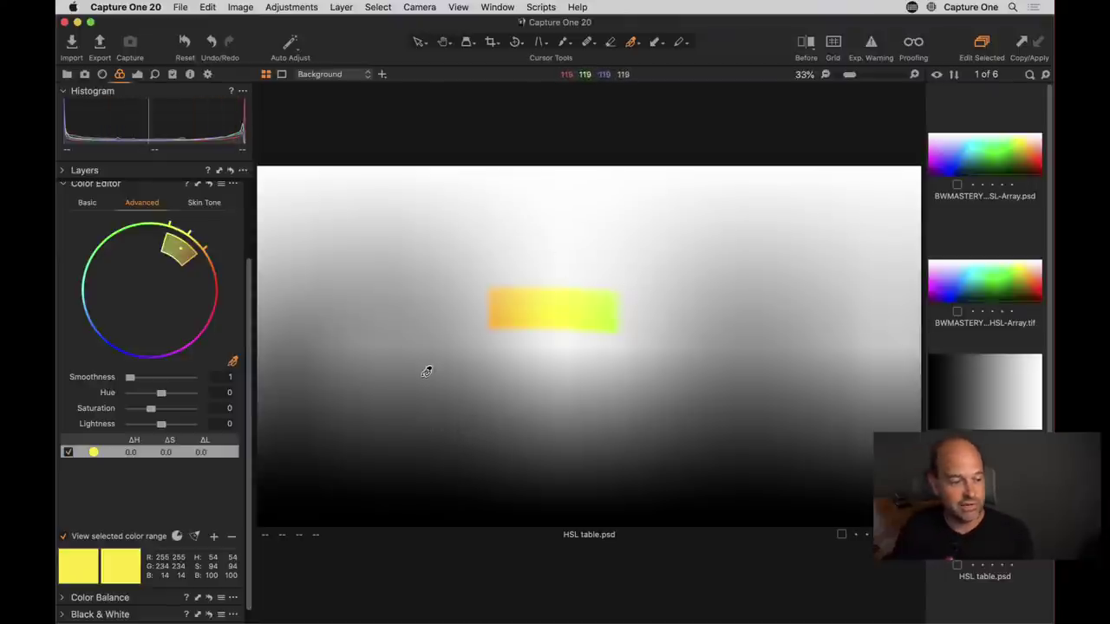
Step: Open the Photos album of the Fujifilm Pro project and reset the Color Editor adjustments on the cable car photo
click(68, 74)
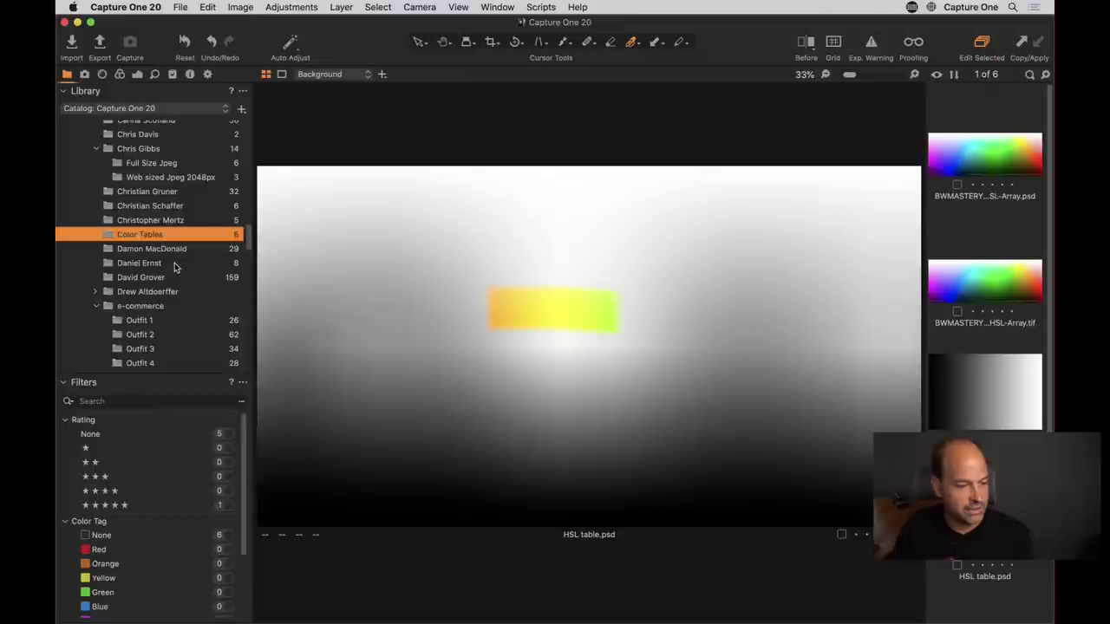
scroll(174, 265, up, 15)
scroll(174, 267, up, 3)
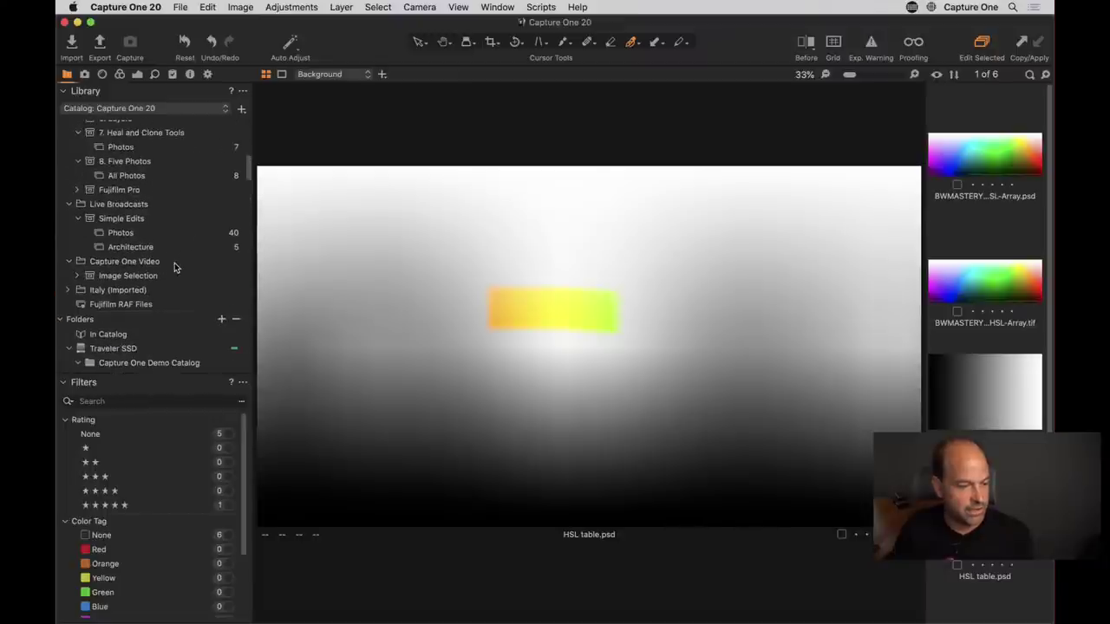
scroll(151, 183, up, 2)
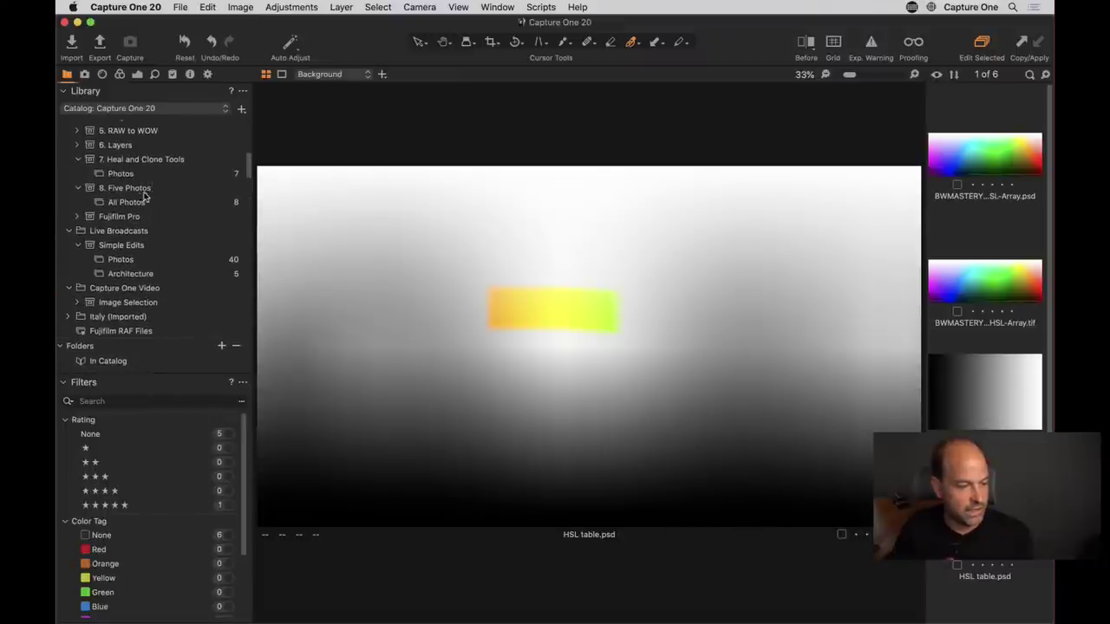
click(77, 217)
click(124, 230)
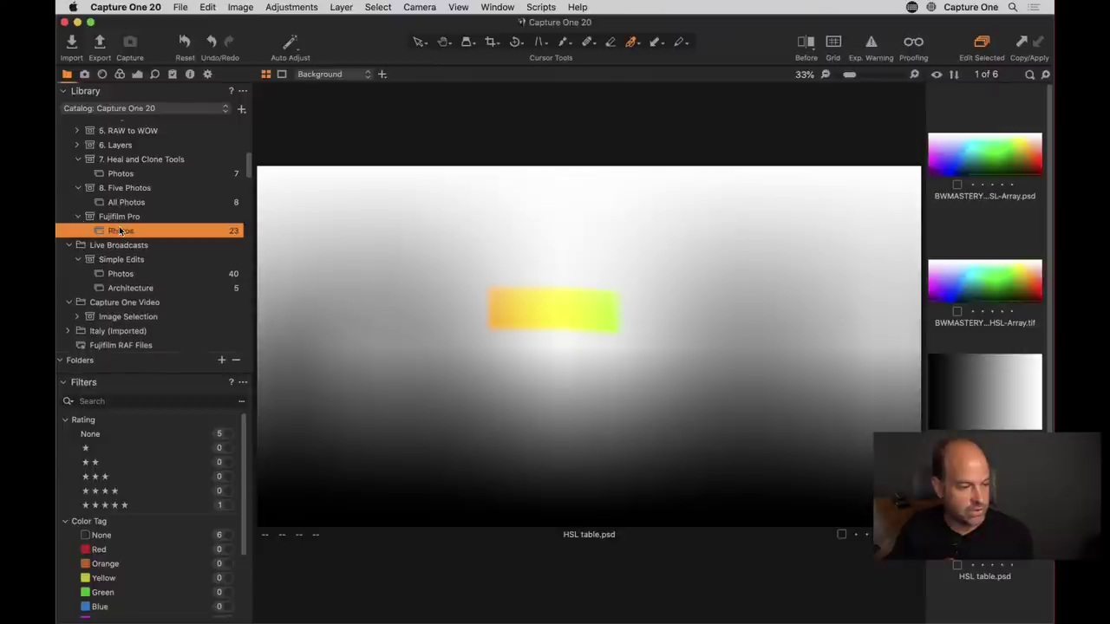
click(119, 74)
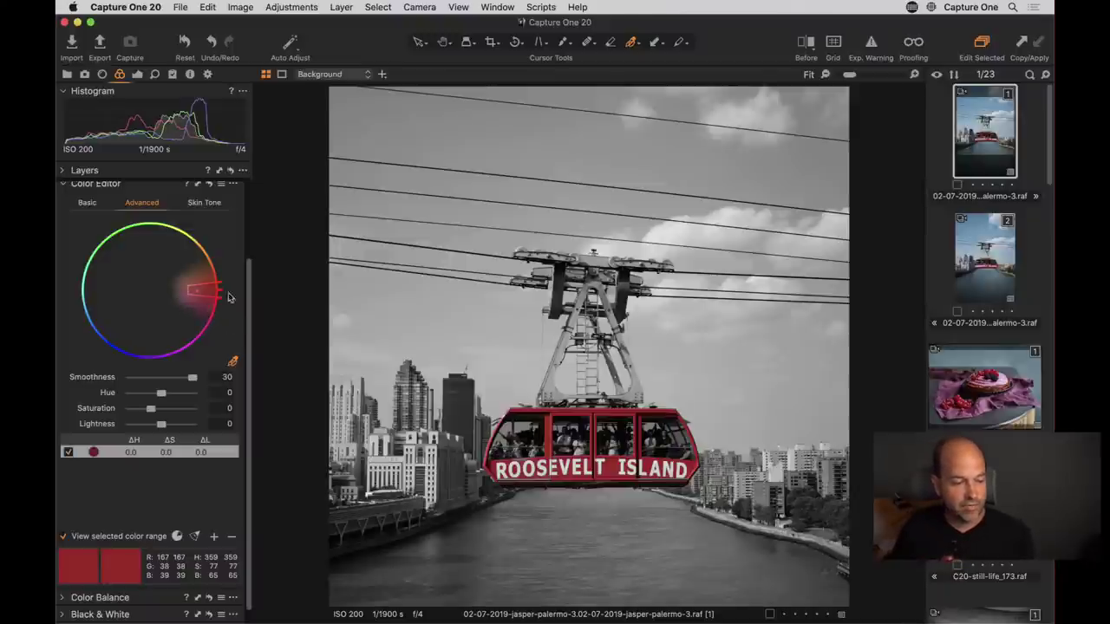
click(209, 185)
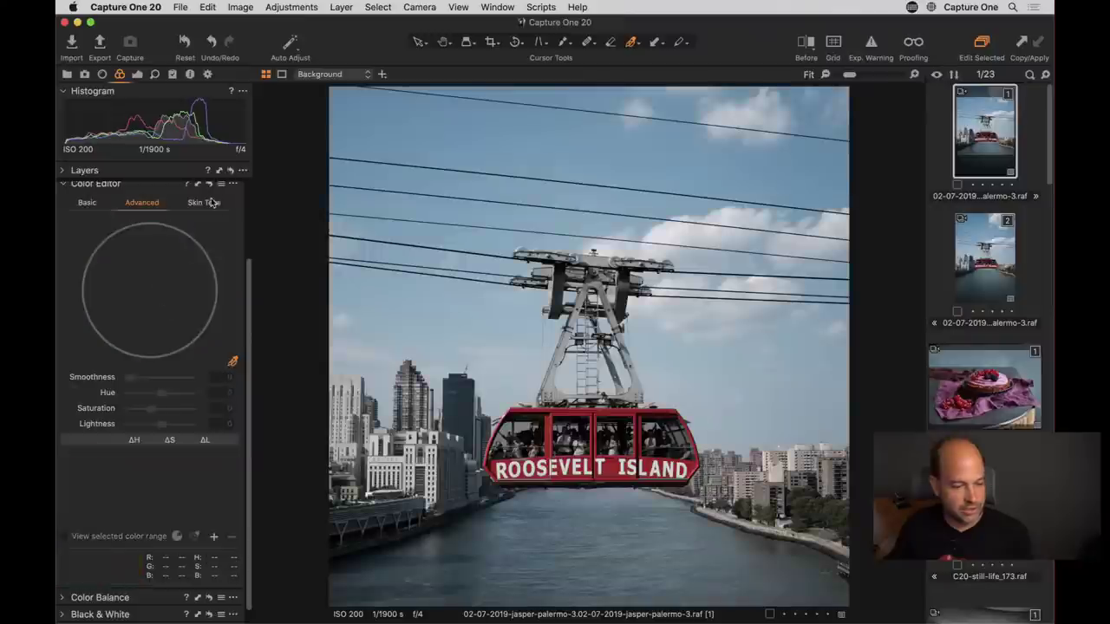
Step: Sample the cable car's red as an advanced color range, exclude its low saturations, and set hue to 6.5 and lightness to -11.1
click(615, 463)
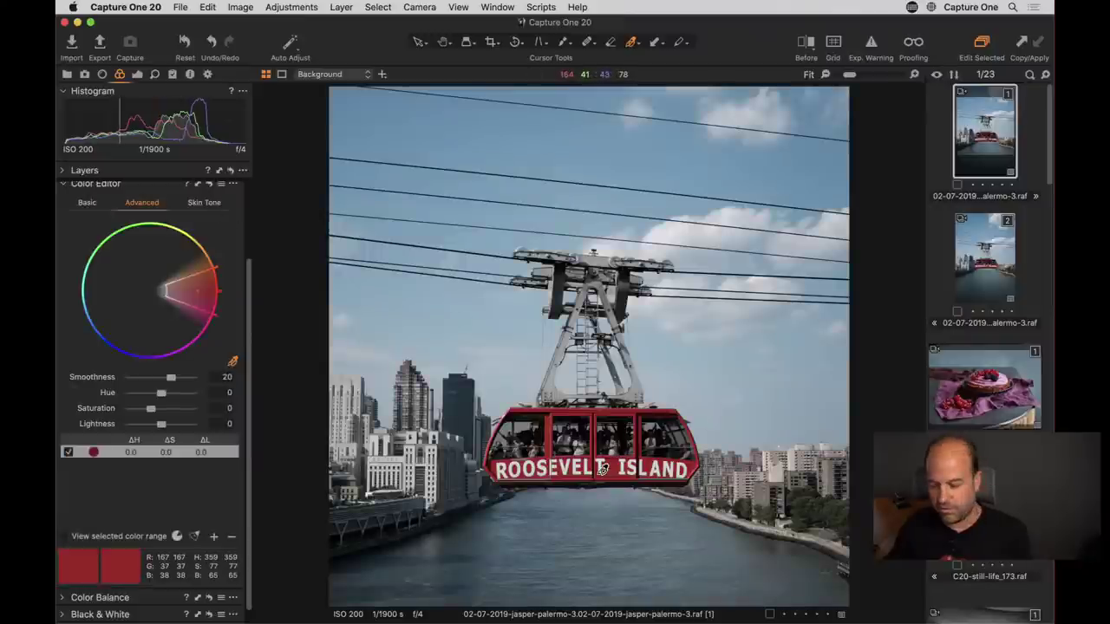
key(super+equal)
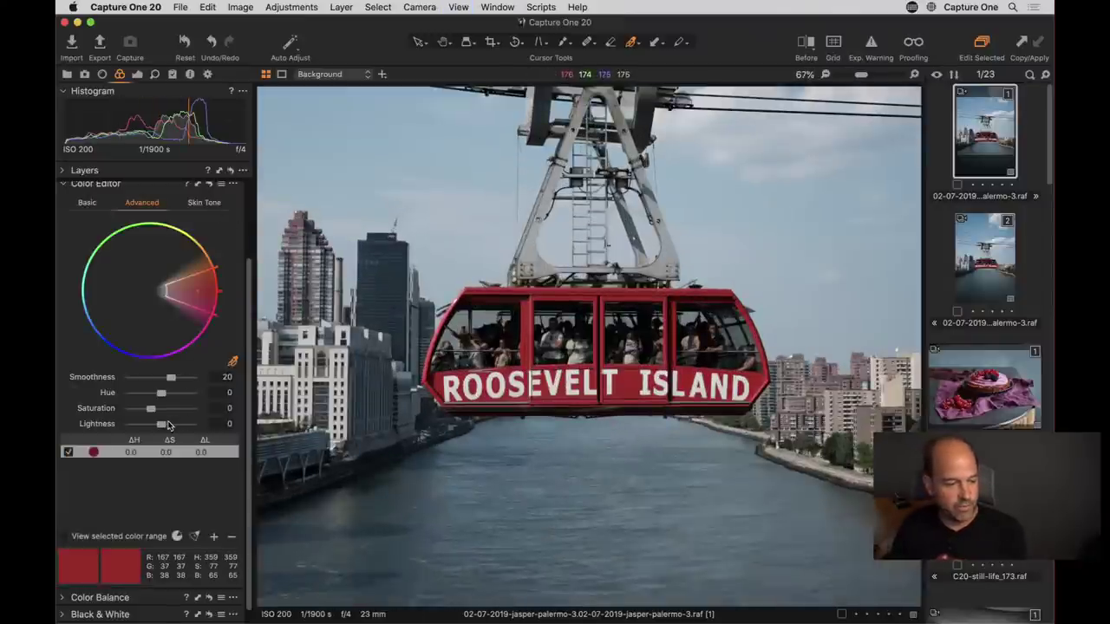
drag(161, 424, 154, 424)
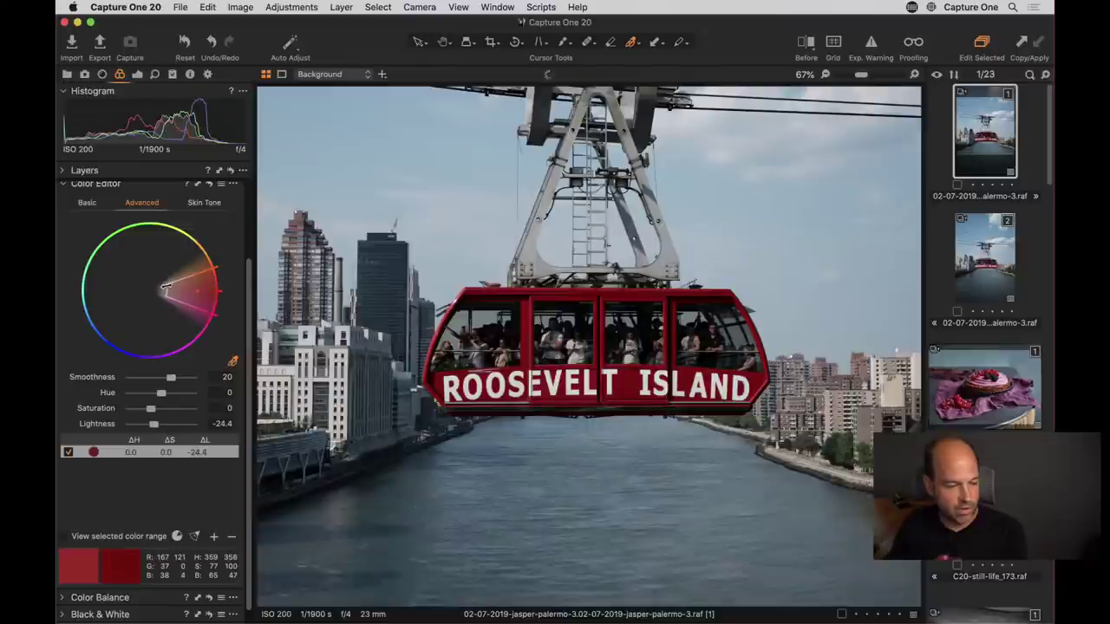
drag(183, 287, 189, 287)
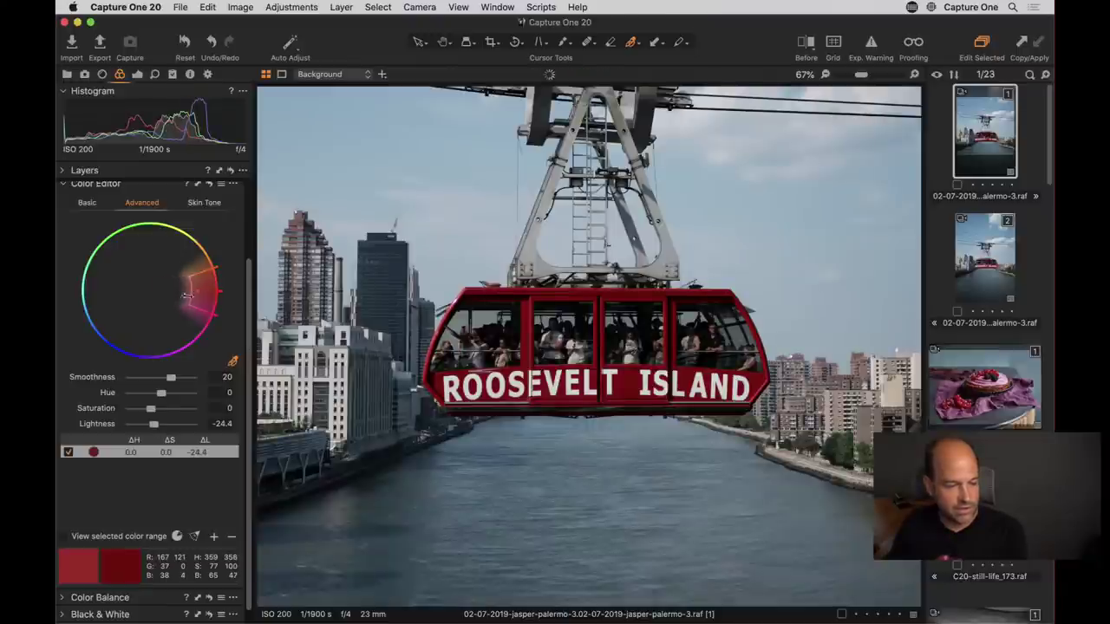
drag(154, 426, 167, 396)
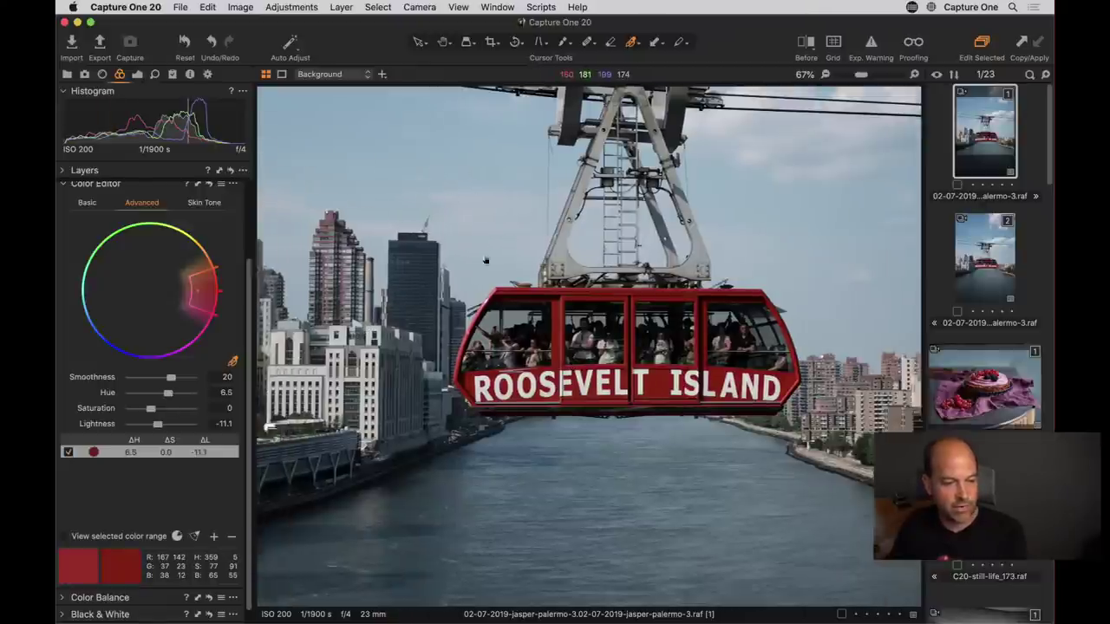
Step: Sample the blue sky above the cables as a second advanced color range and fit the whole photo in view
scroll(494, 166, up, 3)
scroll(521, 261, up, 8)
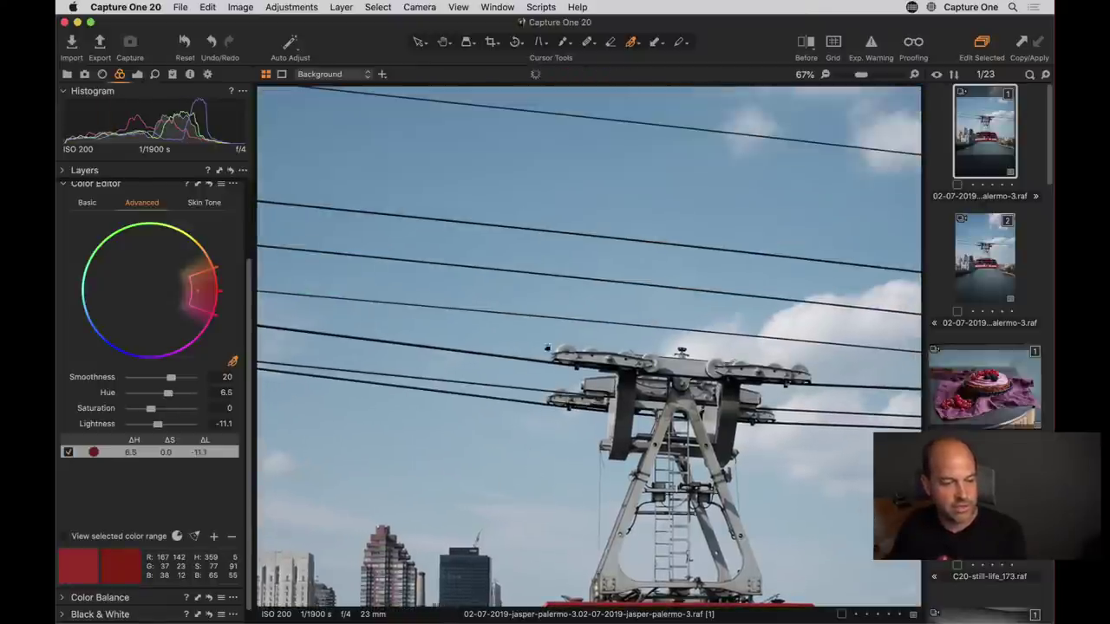
click(609, 154)
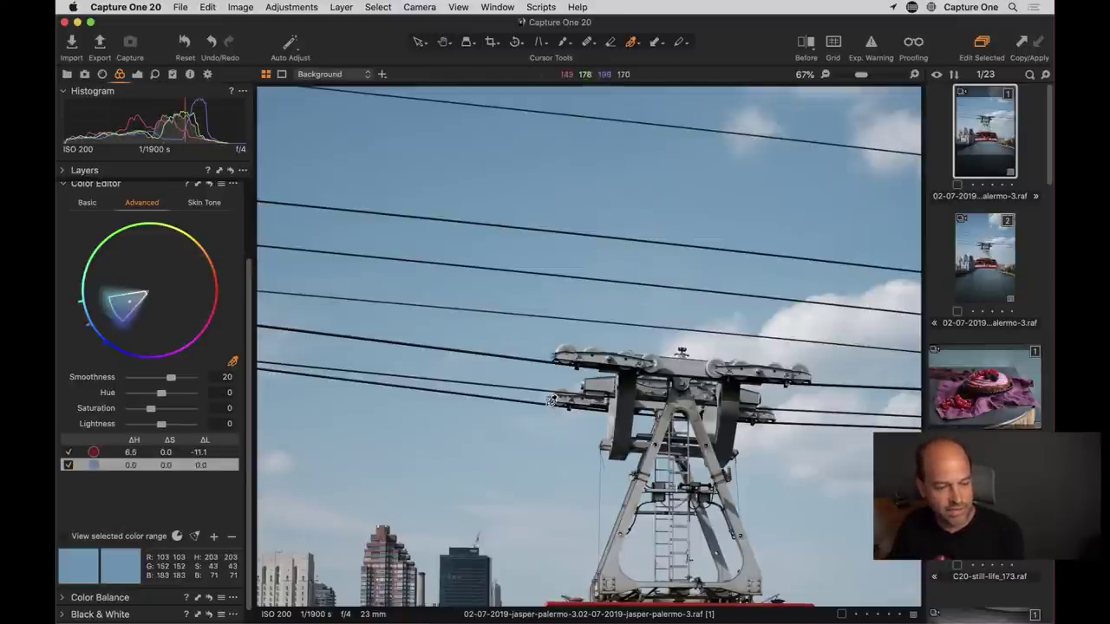
key(super+0)
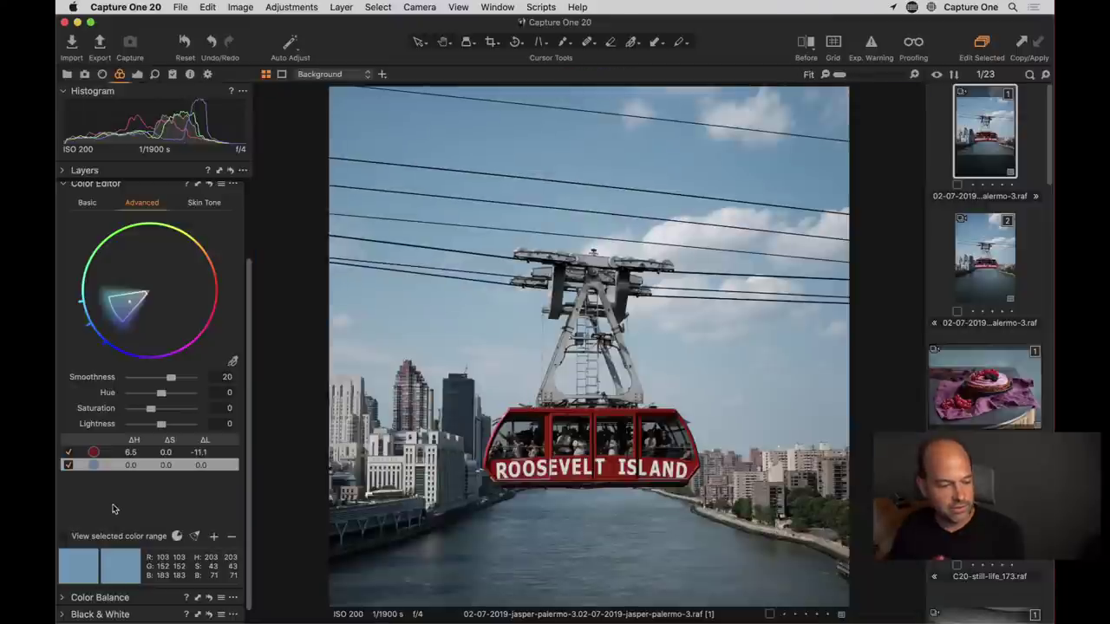
Step: Preview only the selected blue range and extend its saturation limits from the color wheel's center to its rim
click(63, 536)
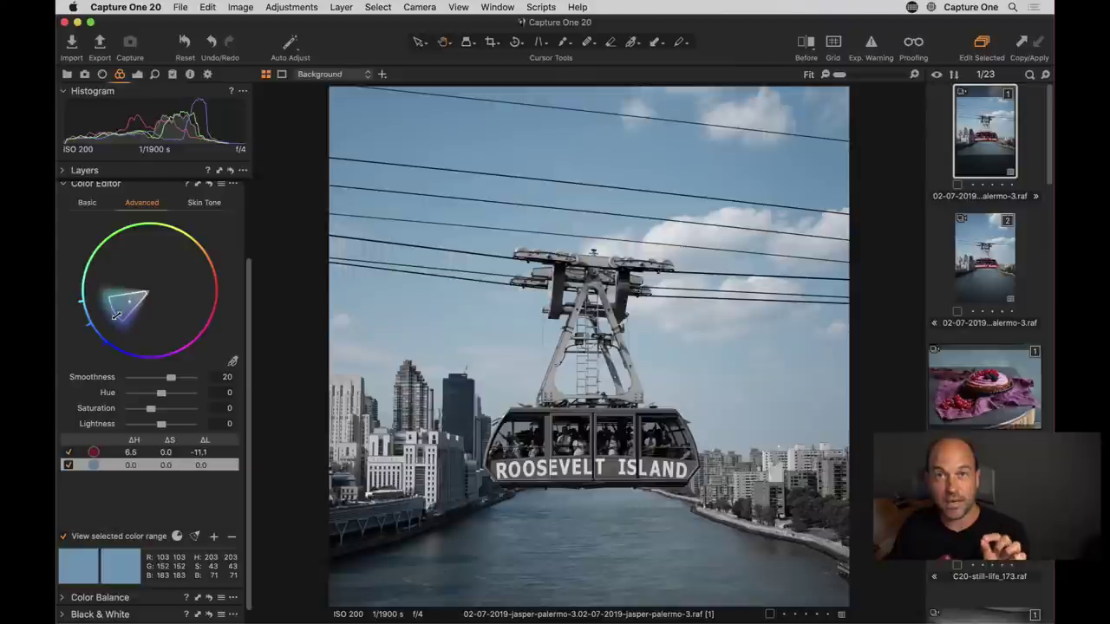
drag(115, 314, 110, 332)
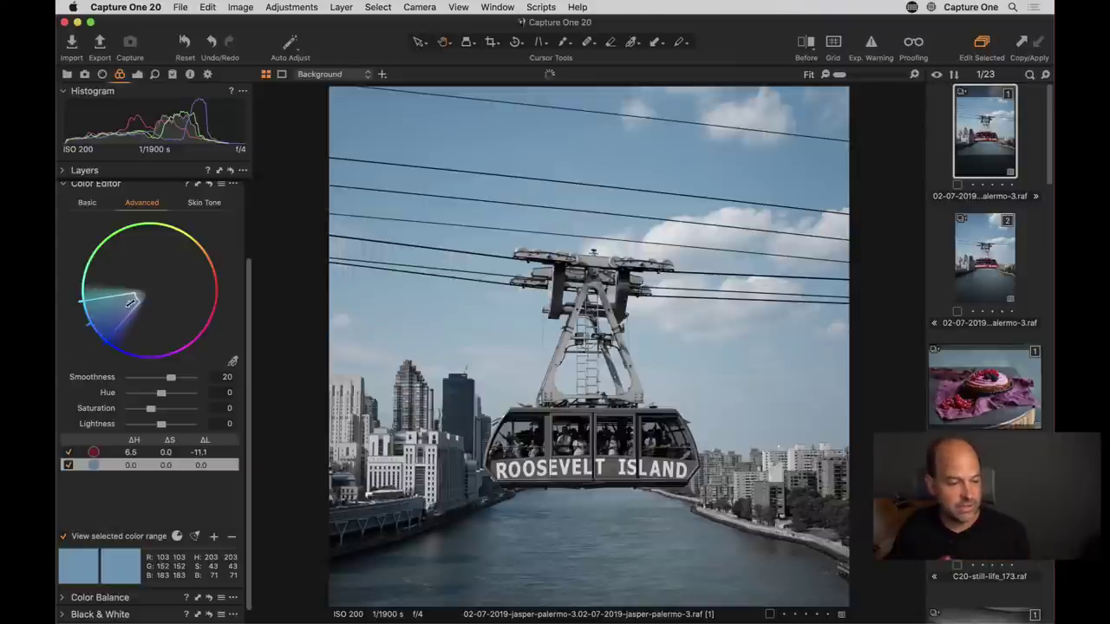
mouse_move(144, 296)
mouse_down()
mouse_move(124, 309)
mouse_move(149, 293)
mouse_up()
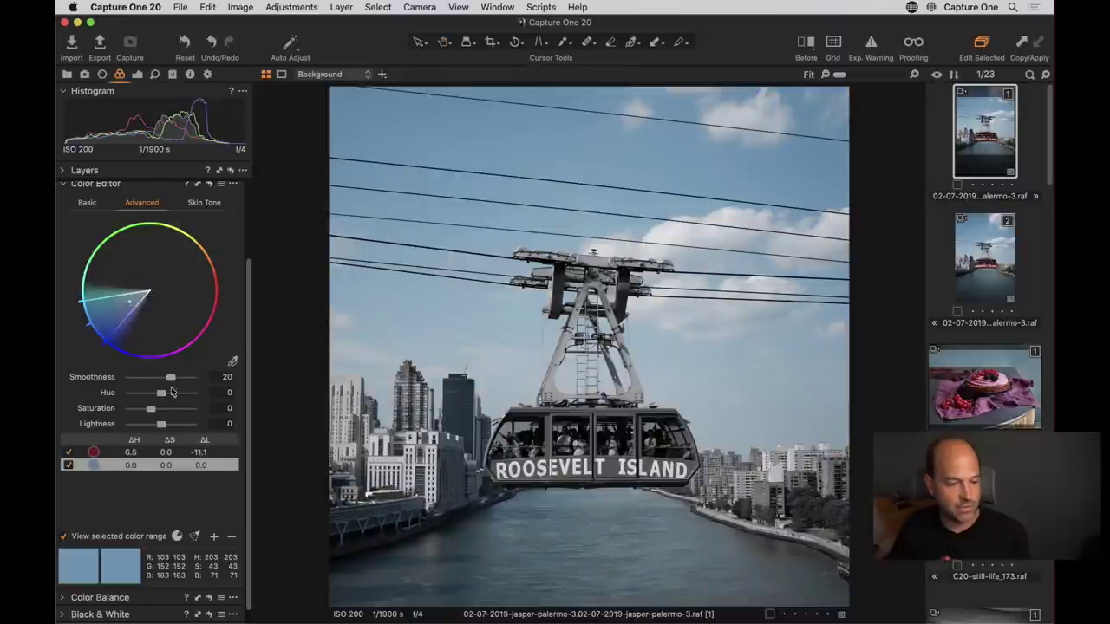
click(64, 537)
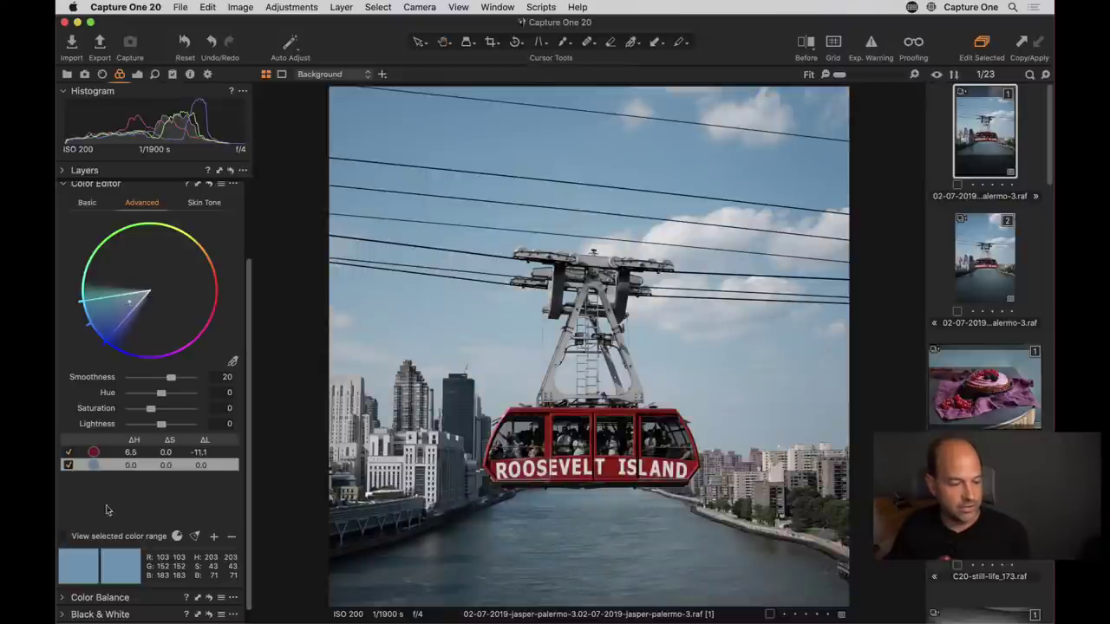
Step: Set the blue range's saturation to 62.7 and its lightness to -52
mouse_move(158, 424)
mouse_down()
mouse_move(141, 424)
mouse_move(164, 409)
mouse_up()
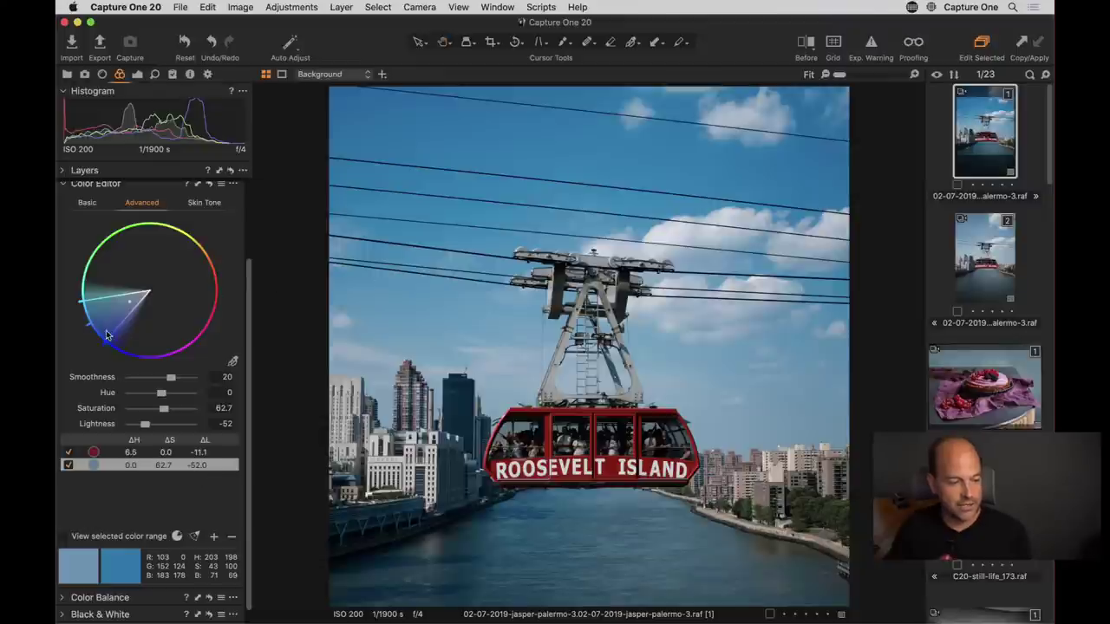
drag(102, 328, 130, 319)
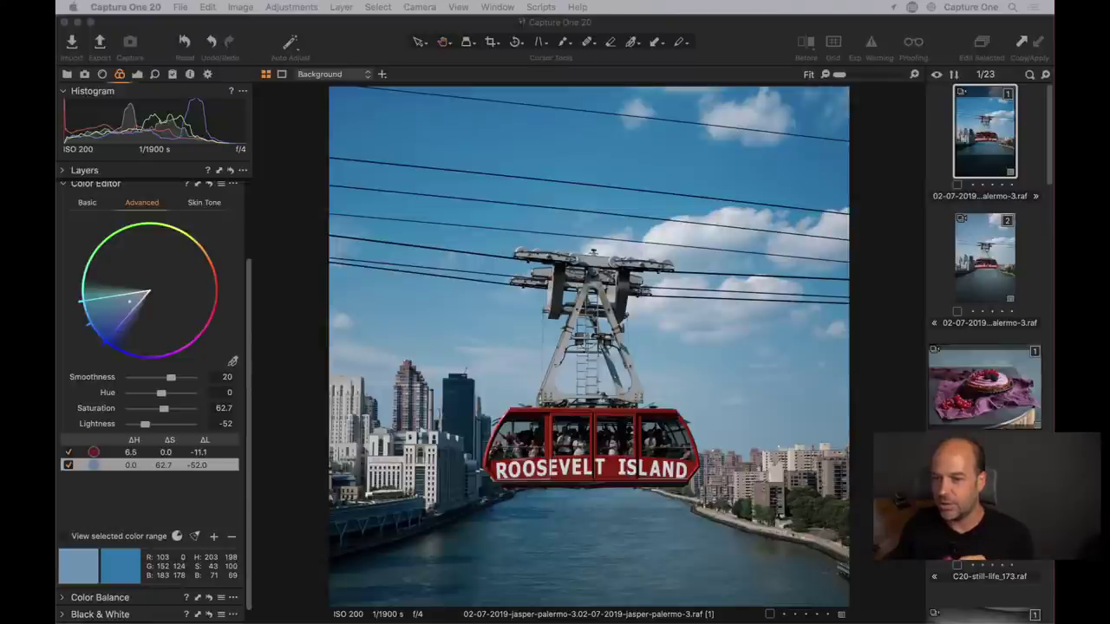
scroll(232, 303, up, 1)
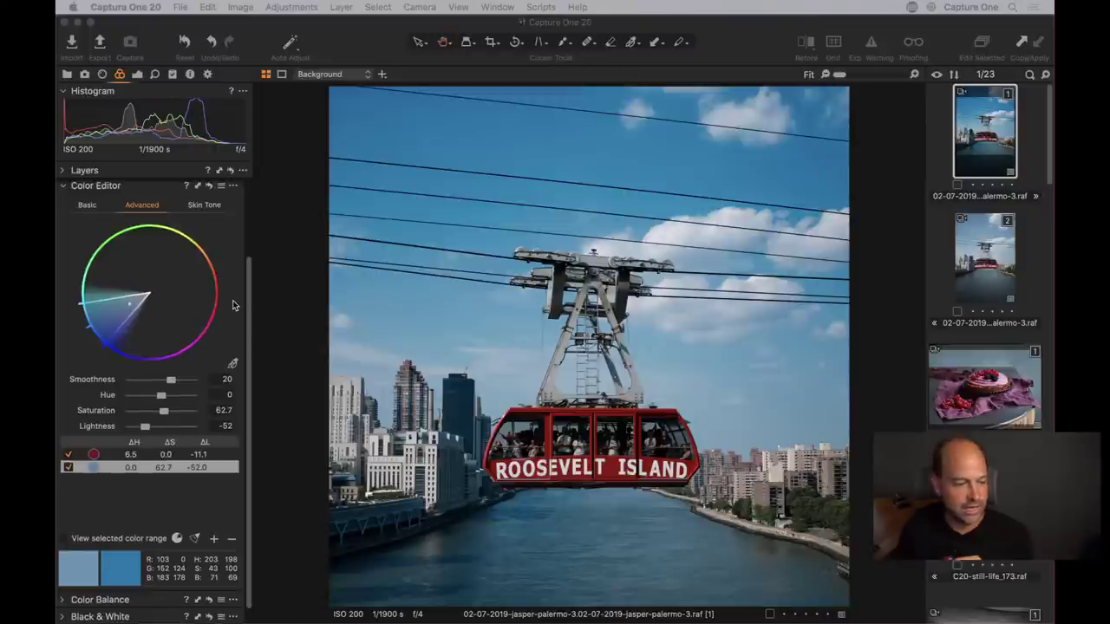
scroll(232, 306, up, 2)
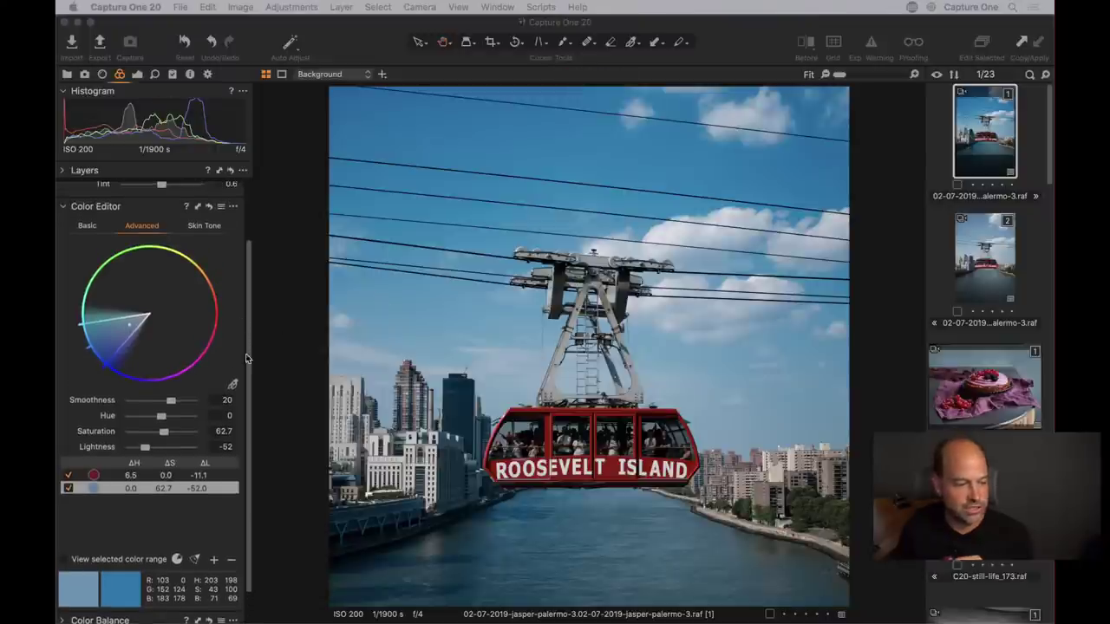
Step: Open the process recipes and search the application commands for "proo" to locate the proofing options
click(207, 75)
click(254, 6)
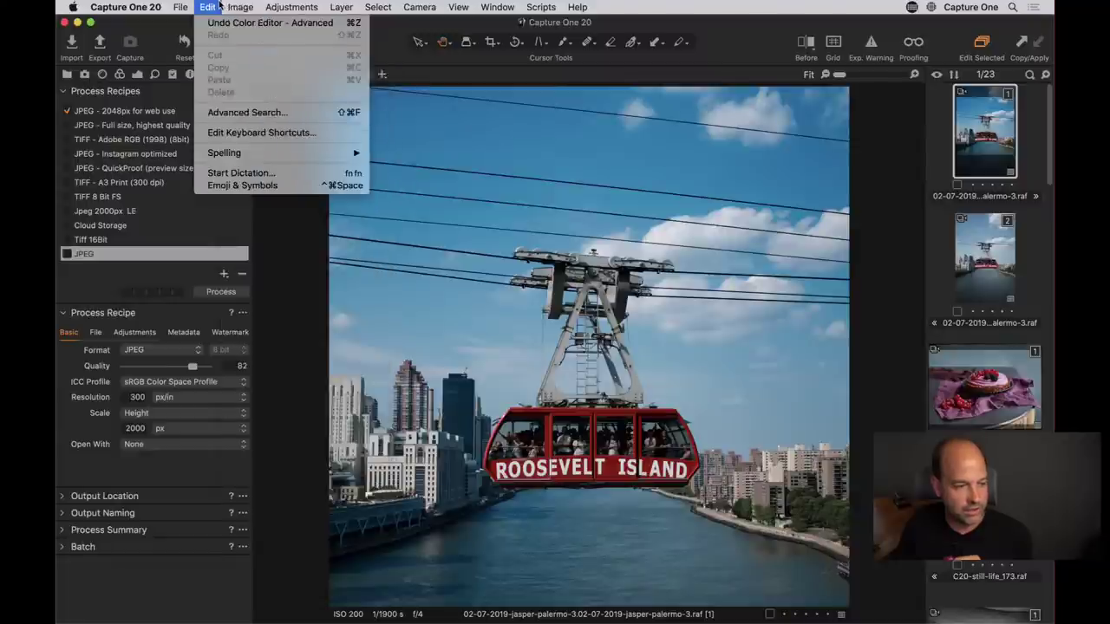
mouse_move(286, 6)
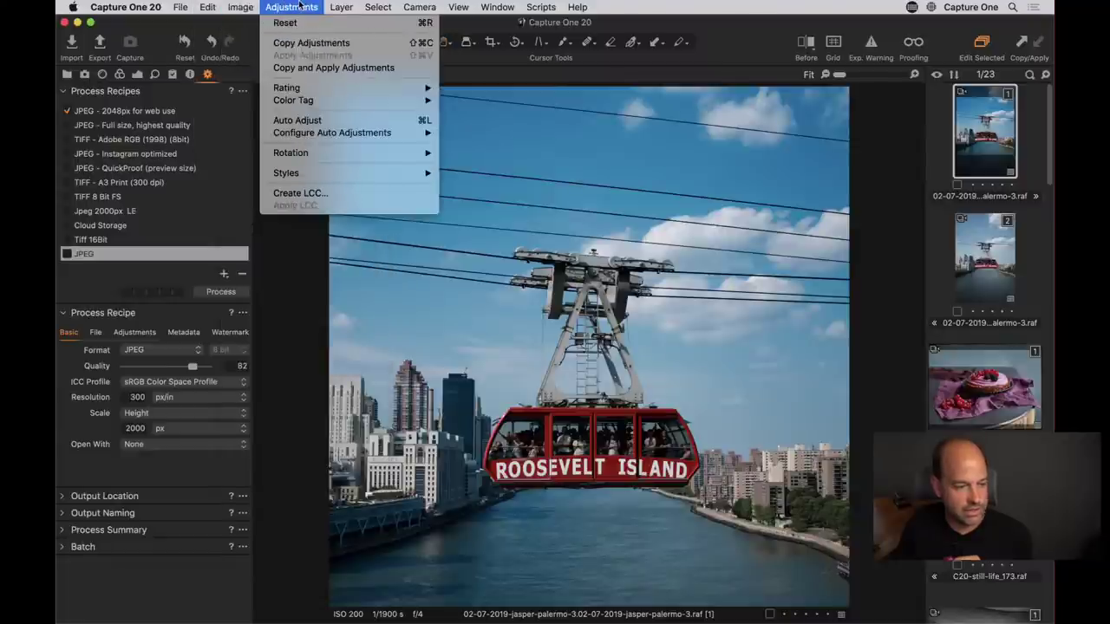
mouse_move(248, 8)
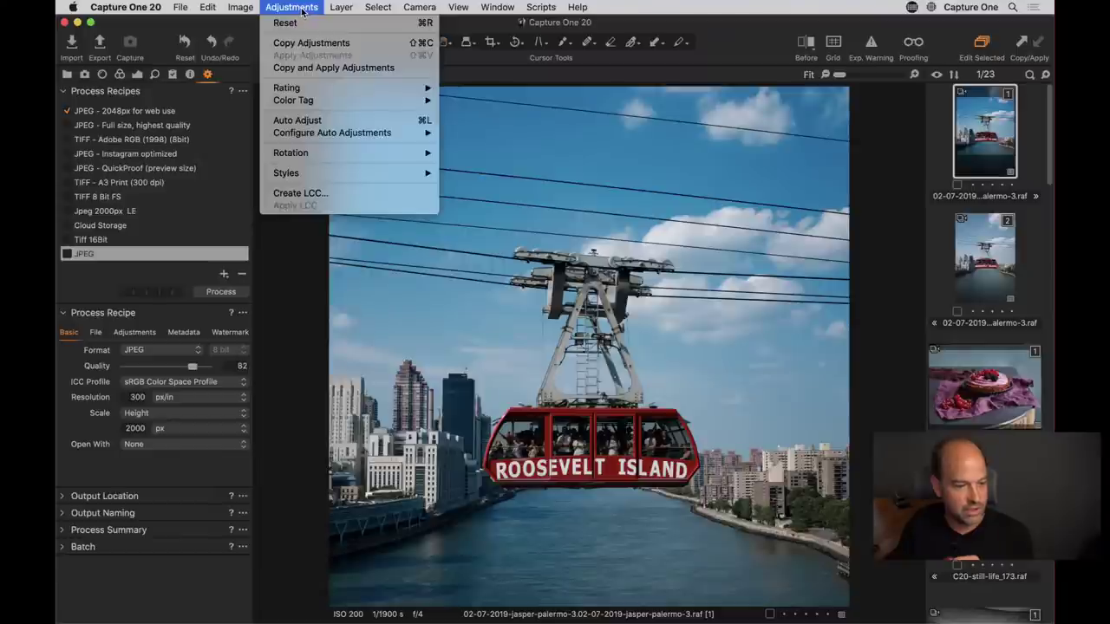
mouse_move(208, 6)
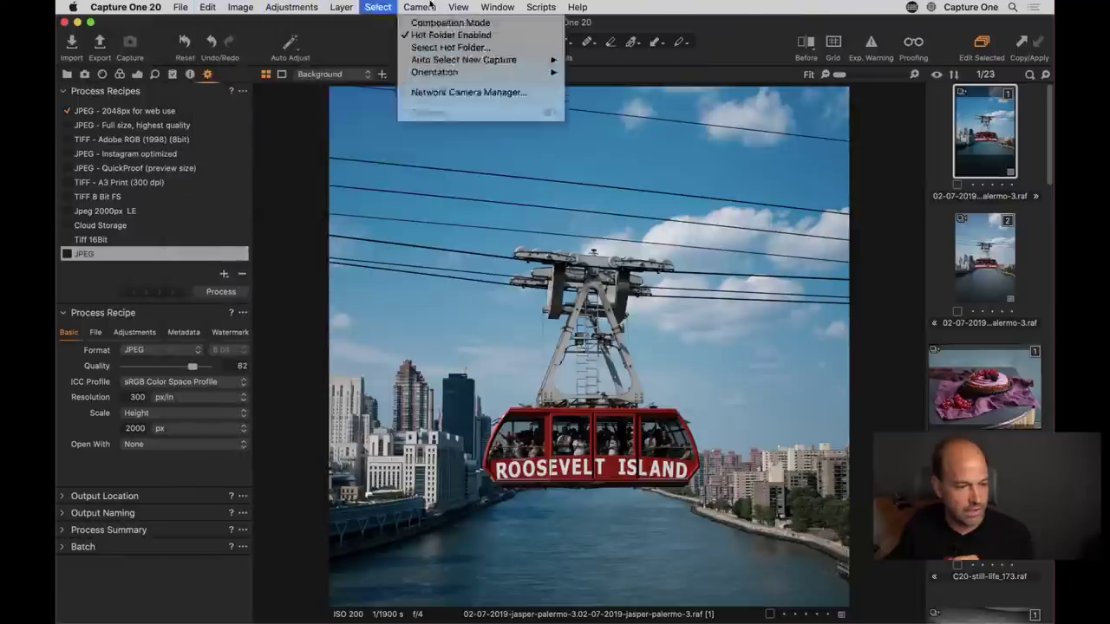
click(601, 7)
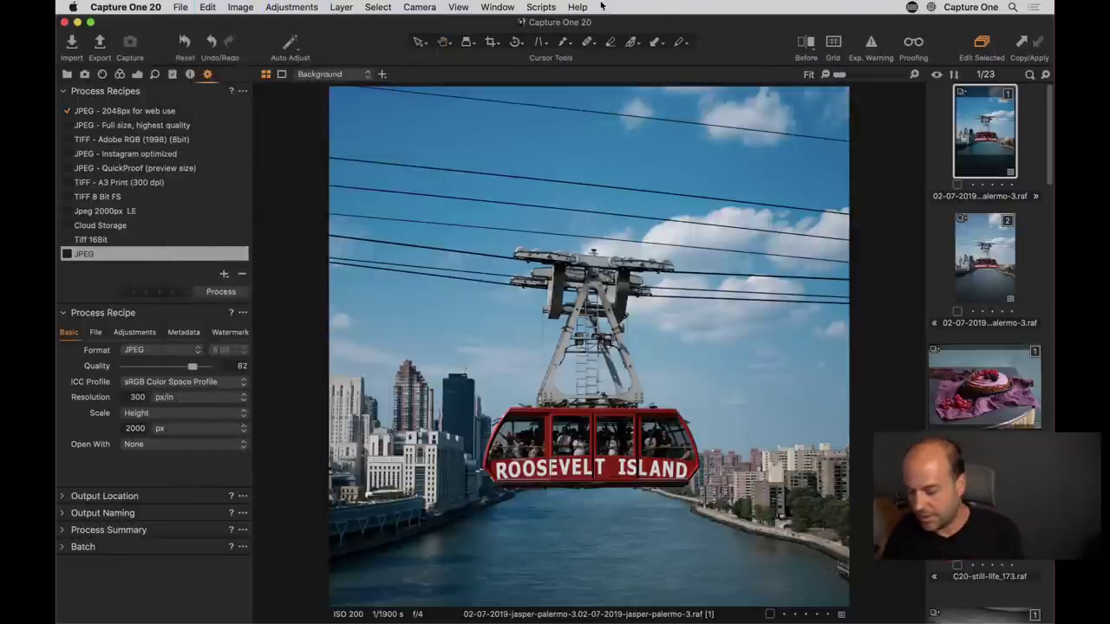
key(ctrl+super+f)
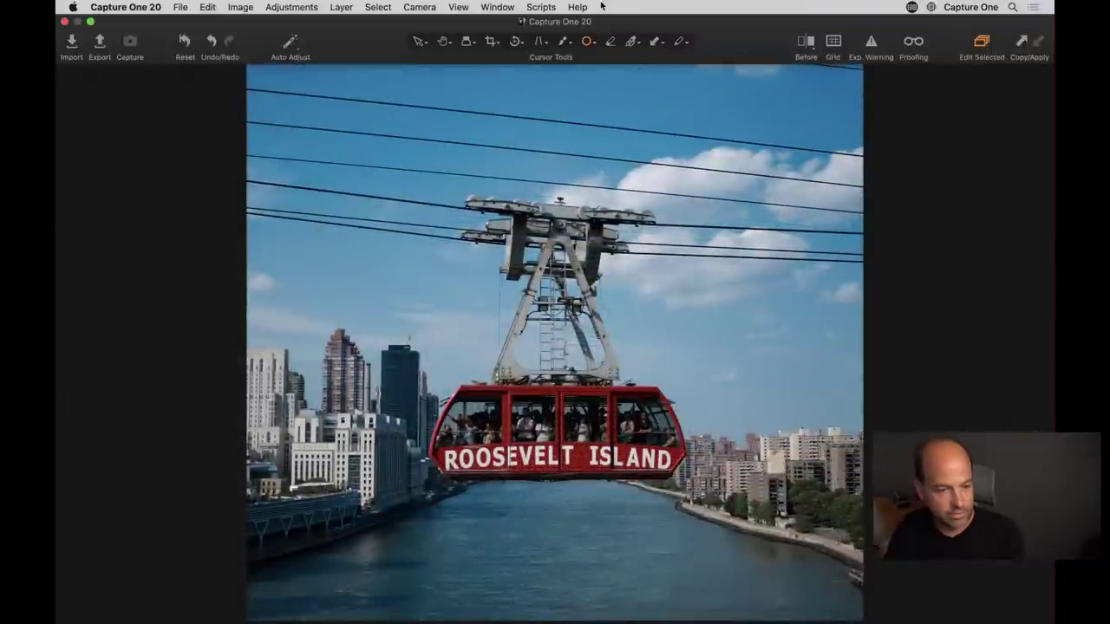
key(super+shift+slash)
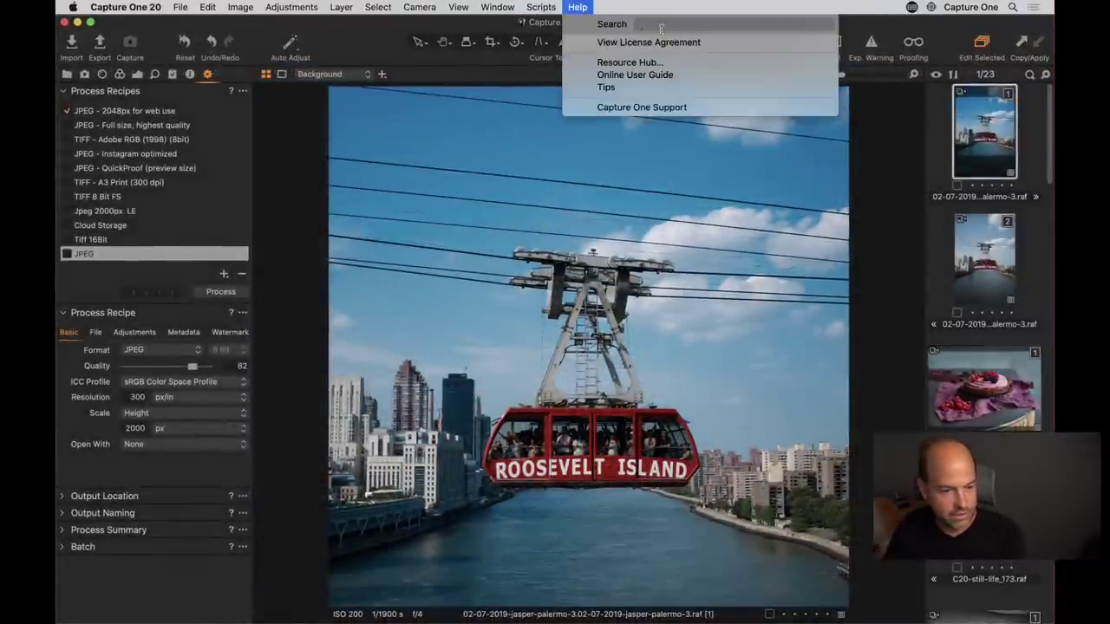
text(proo)
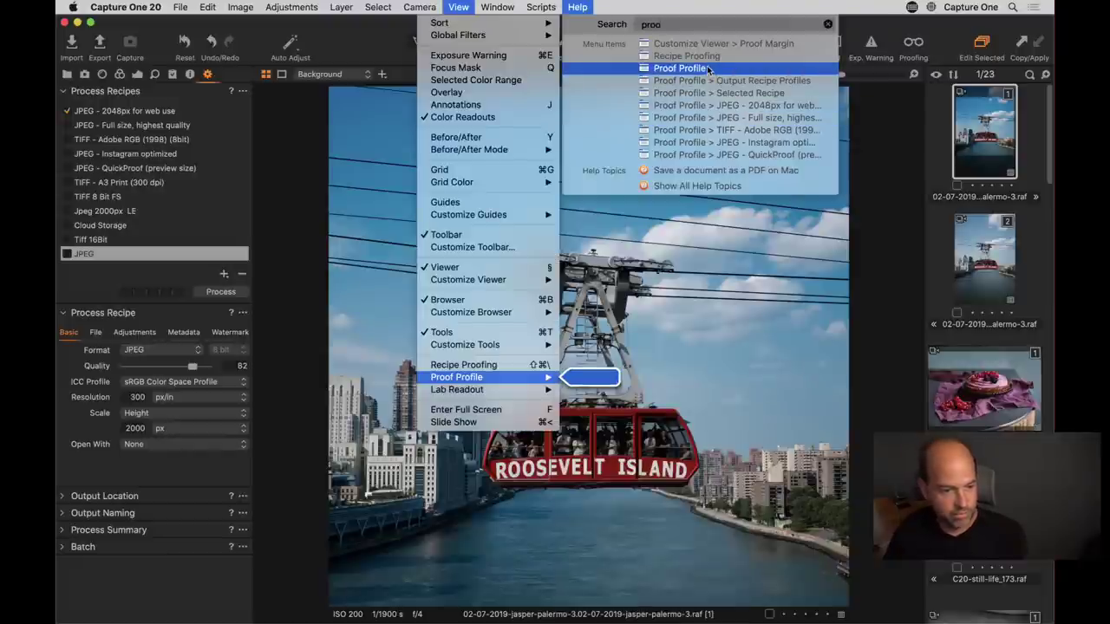
Step: Review the available proof profiles, keeping Selected Recipe as the active one
click(418, 7)
mouse_move(458, 6)
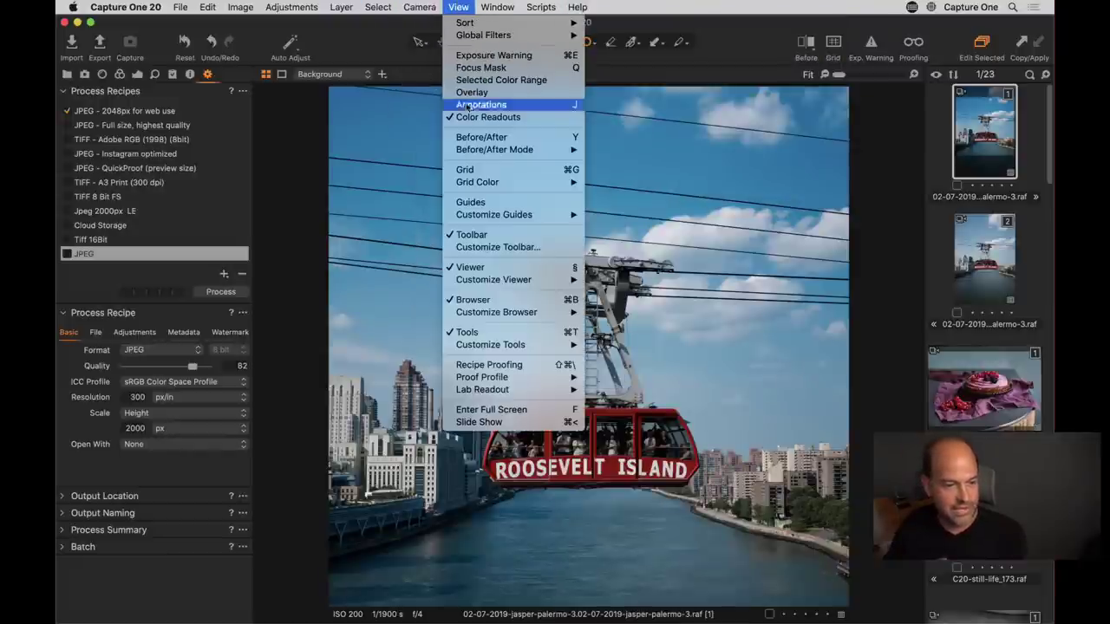
mouse_move(495, 379)
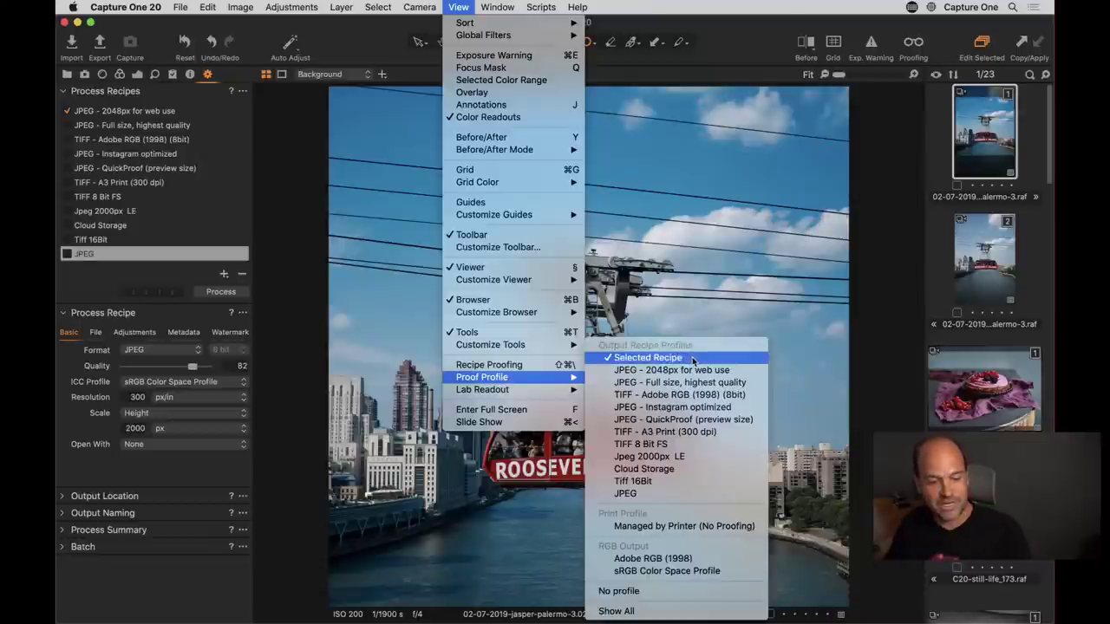
click(265, 195)
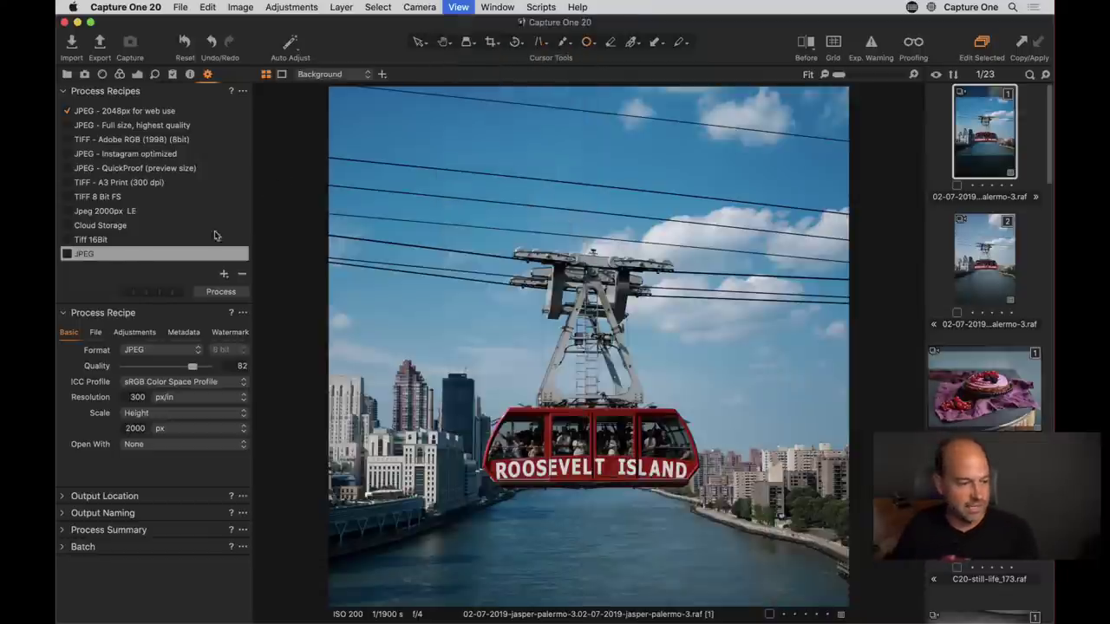
Step: Compare the ICC profiles of the 2048px web JPEG, A3 Print TIFF, Jpeg 2000px LE and TIFF 8 Bit FS recipes and review the proofing commands
click(130, 110)
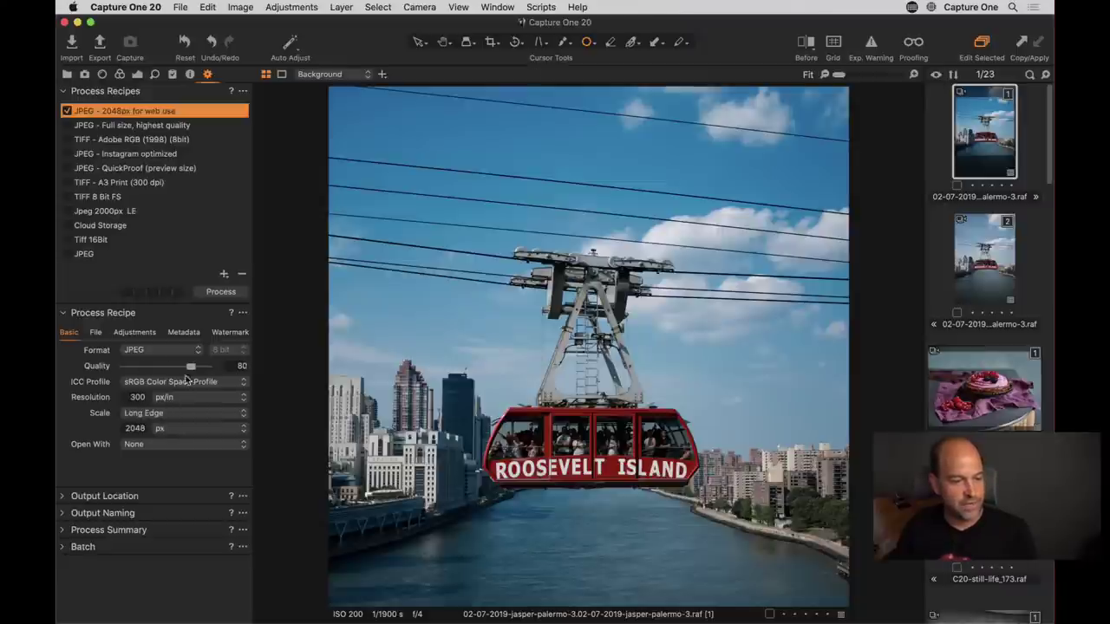
click(133, 183)
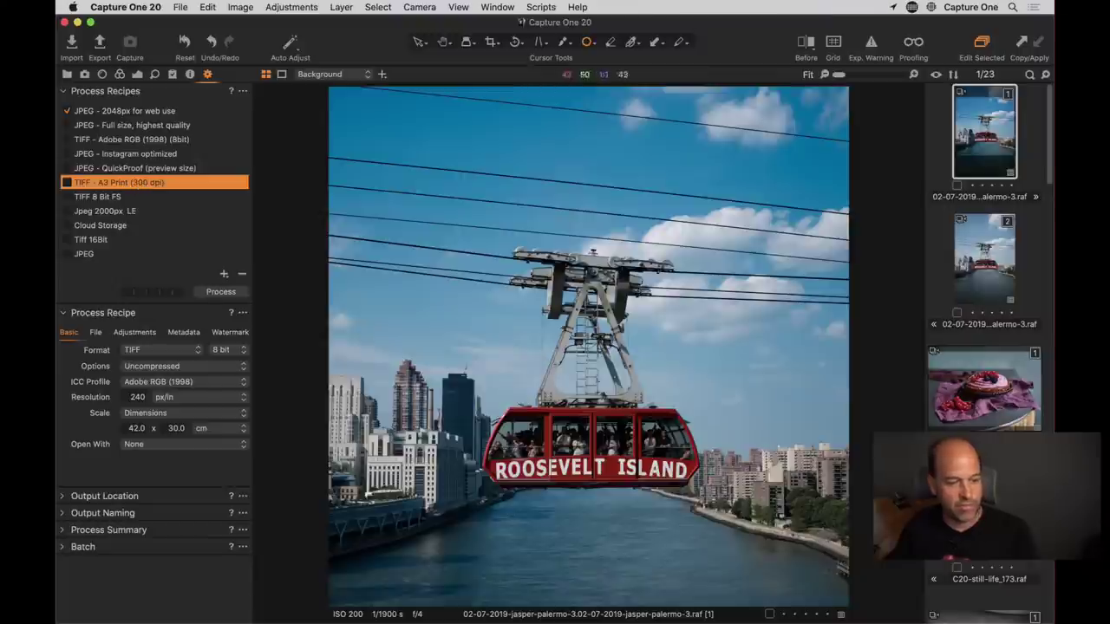
click(117, 213)
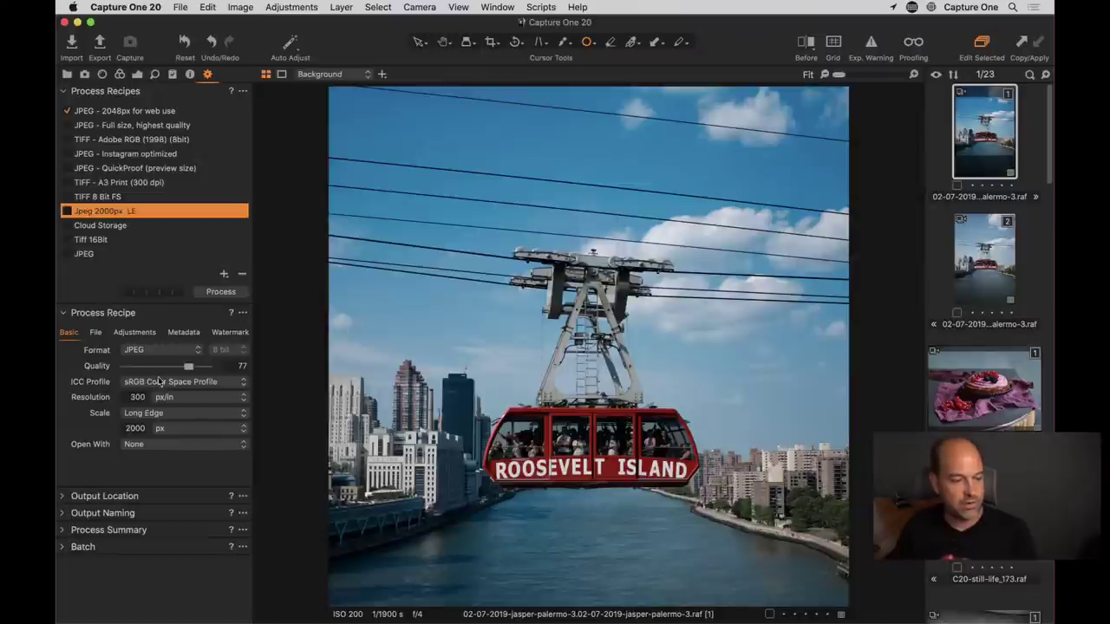
click(117, 197)
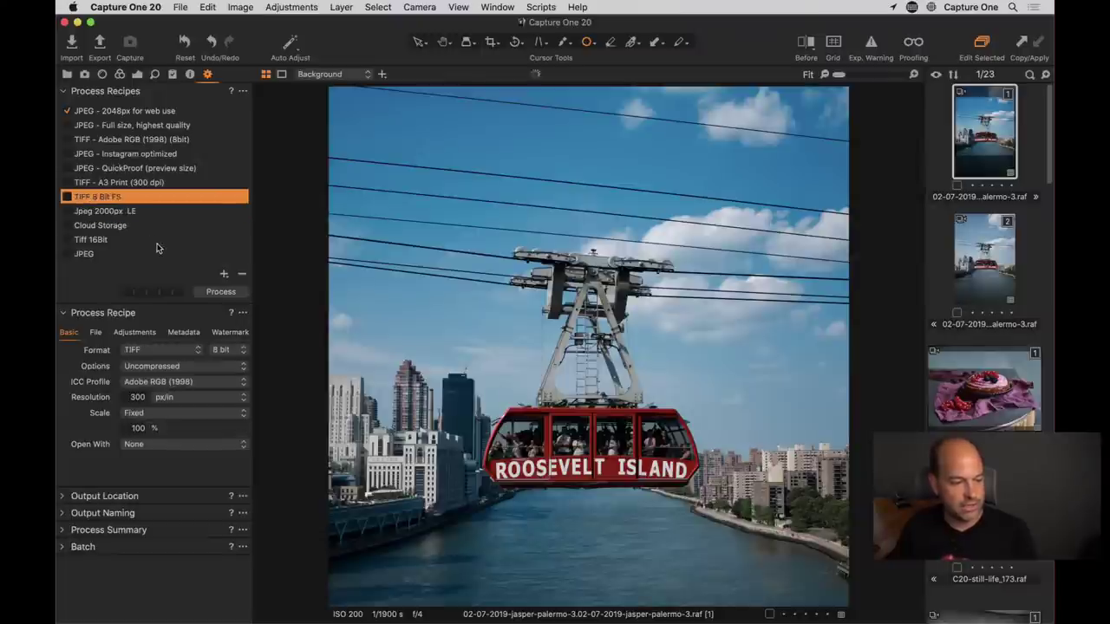
click(458, 7)
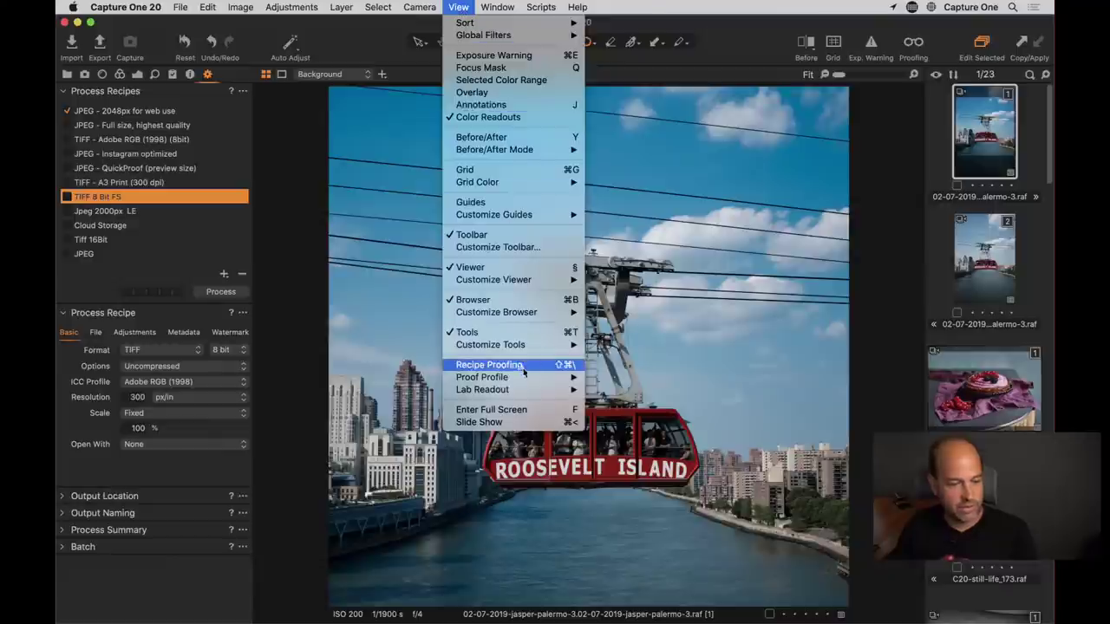
mouse_move(535, 378)
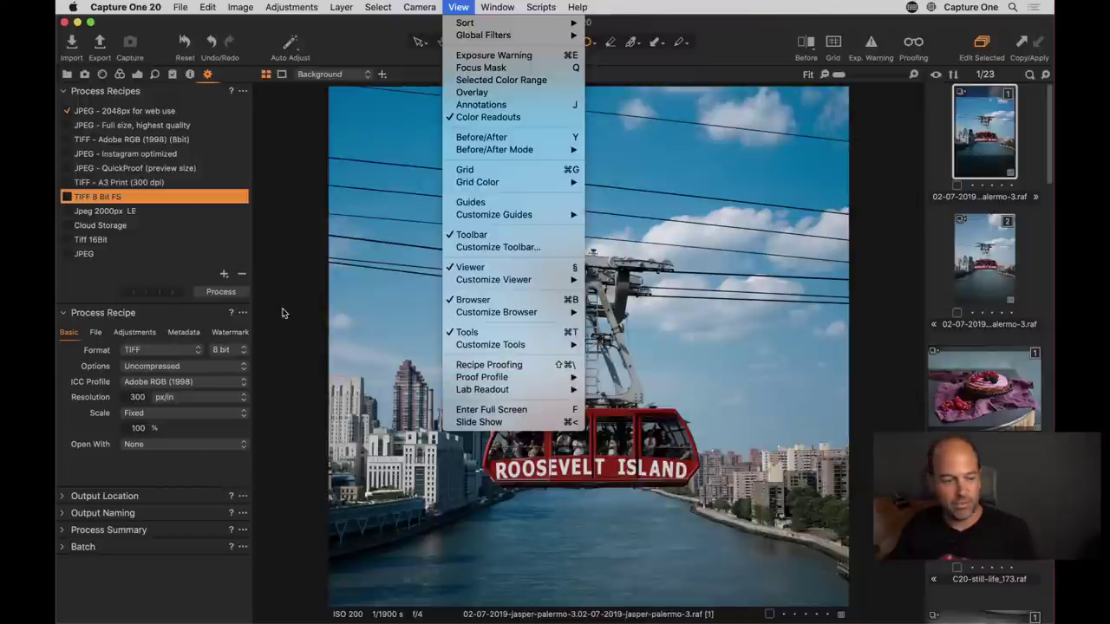
click(279, 279)
Step: Return to the advanced Color Editor ranges of the cable car photo
click(137, 74)
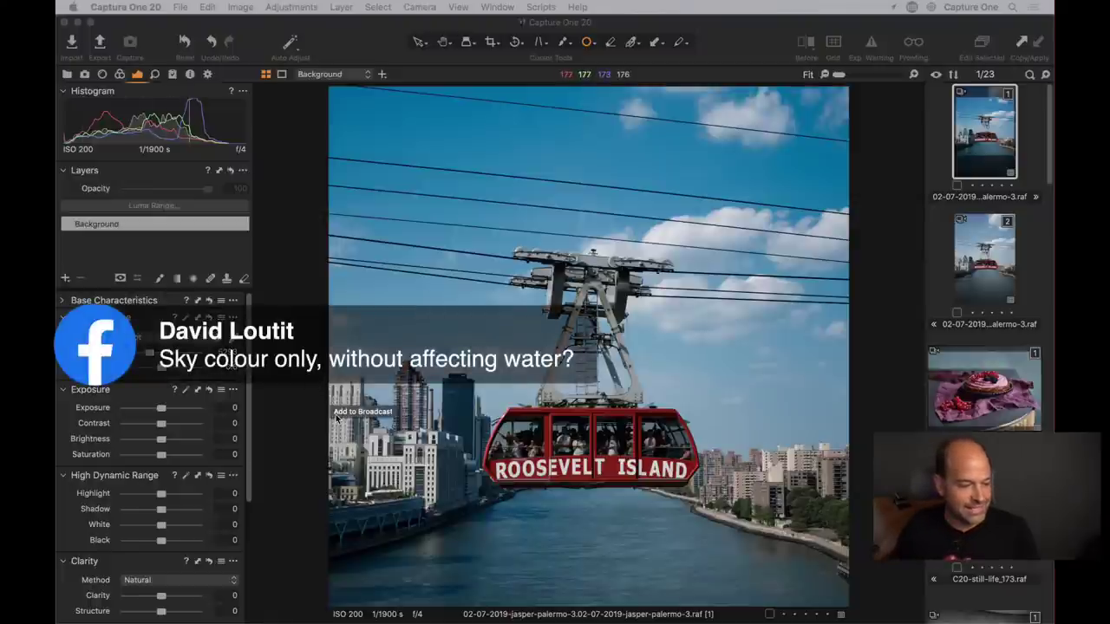
click(120, 74)
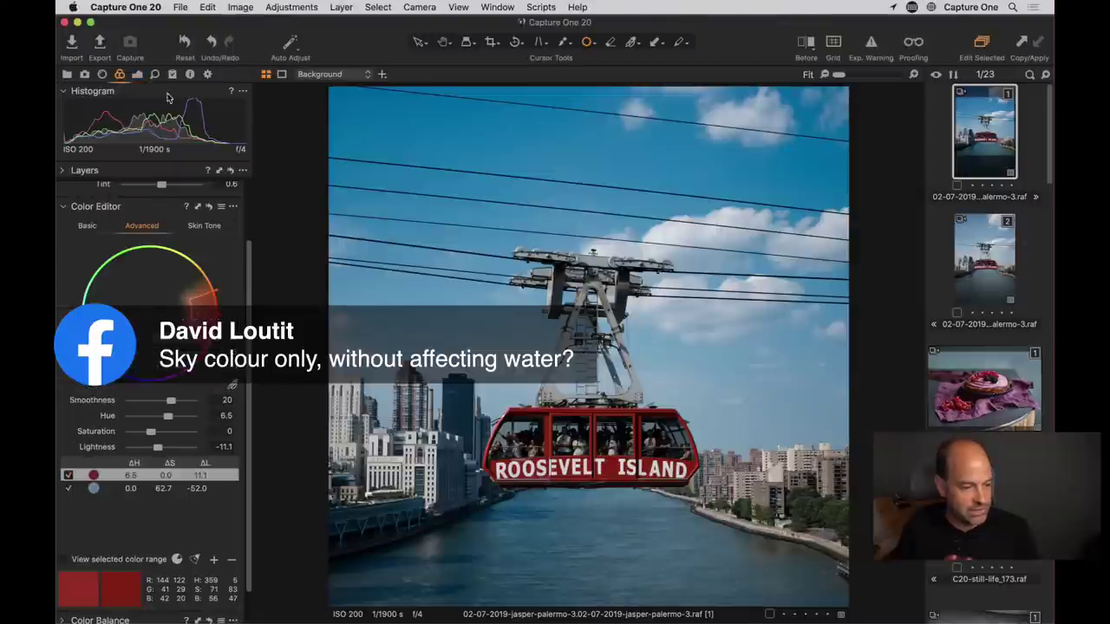
Step: Select the sky-blue range of the cable car photo and tighten its low-saturation limit on the color wheel to exclude the water
click(134, 488)
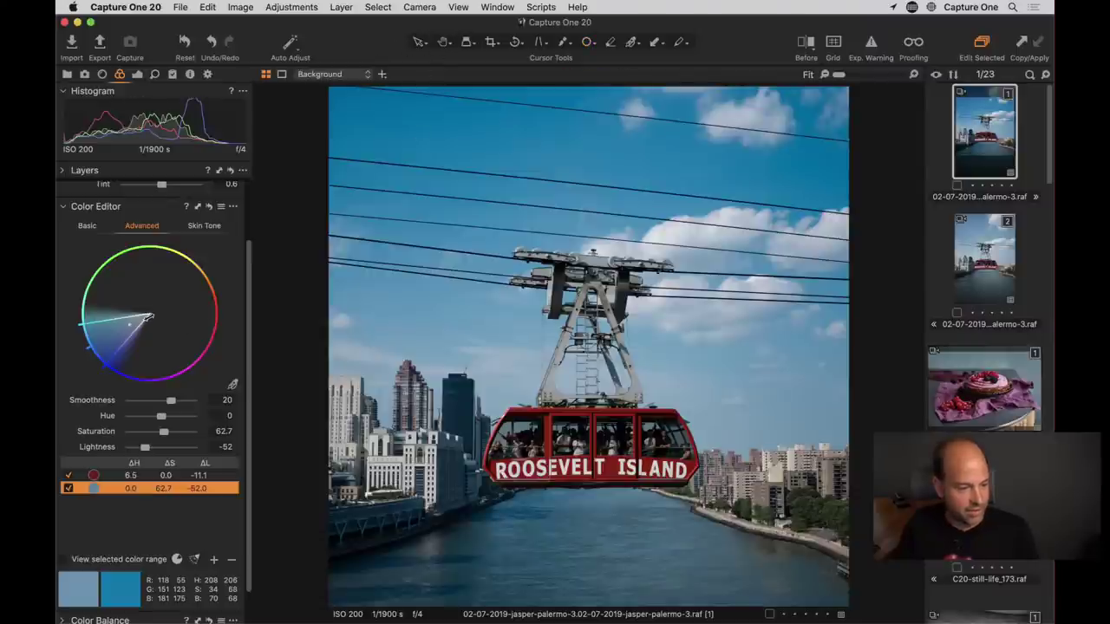
drag(146, 317, 113, 331)
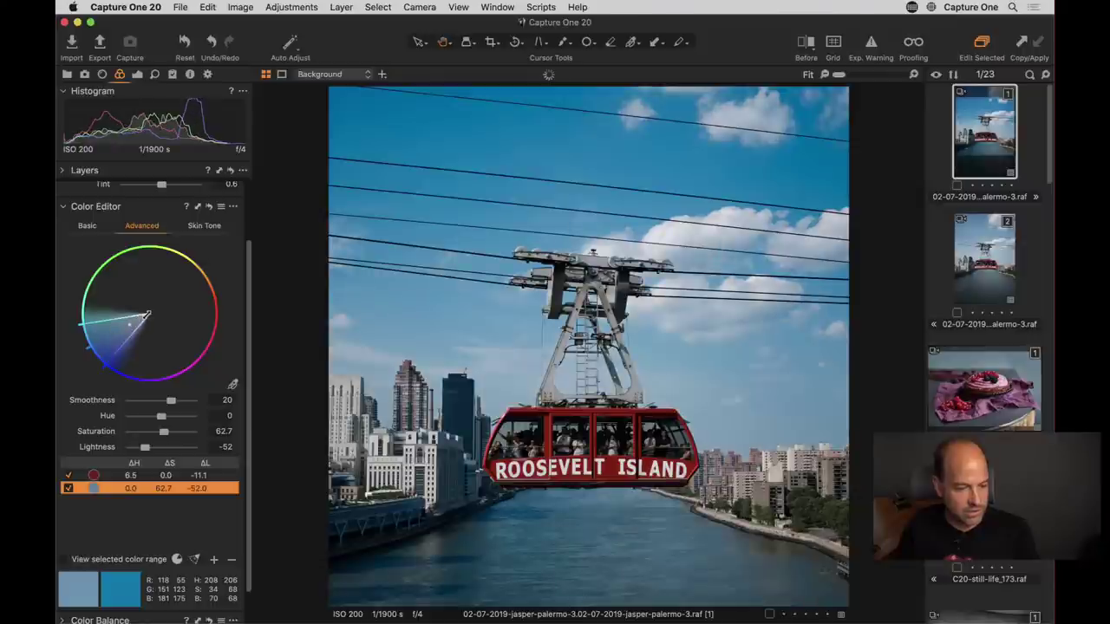
mouse_move(128, 328)
mouse_down()
mouse_move(162, 312)
mouse_move(132, 323)
mouse_up()
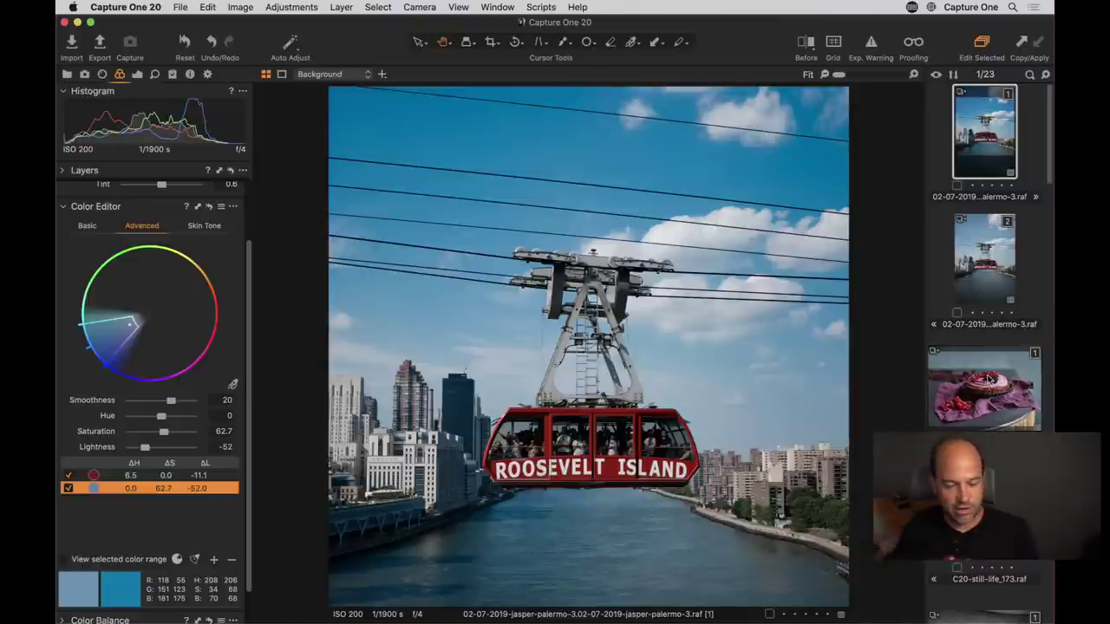
Step: Open the cake photo C20-still-life_173.raf and show the basic Color Editor controls
click(989, 418)
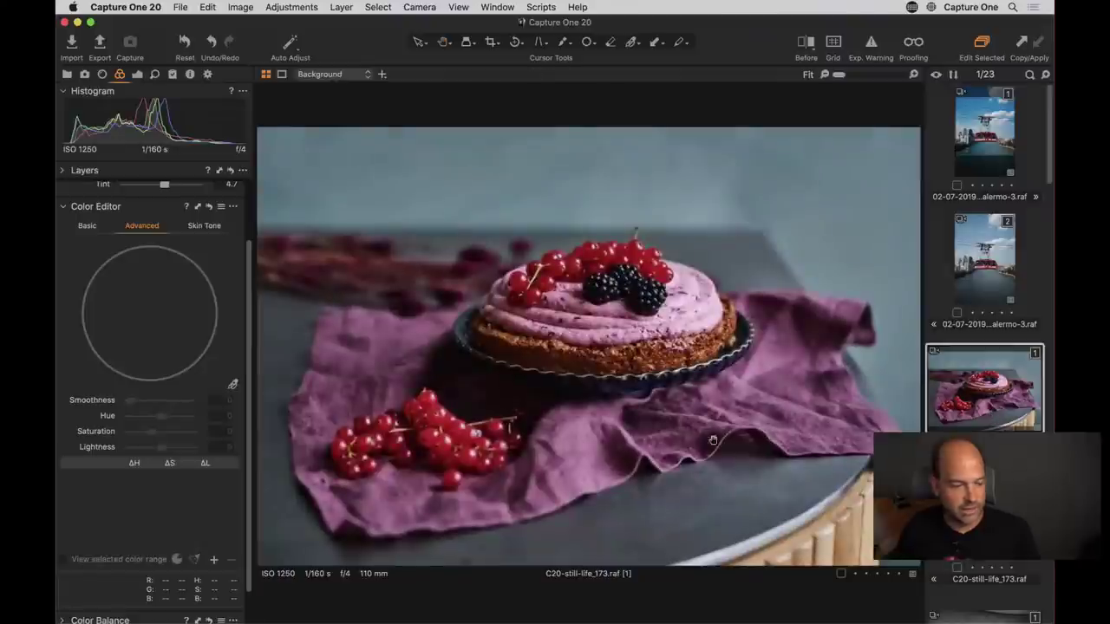
scroll(85, 291, up, 1)
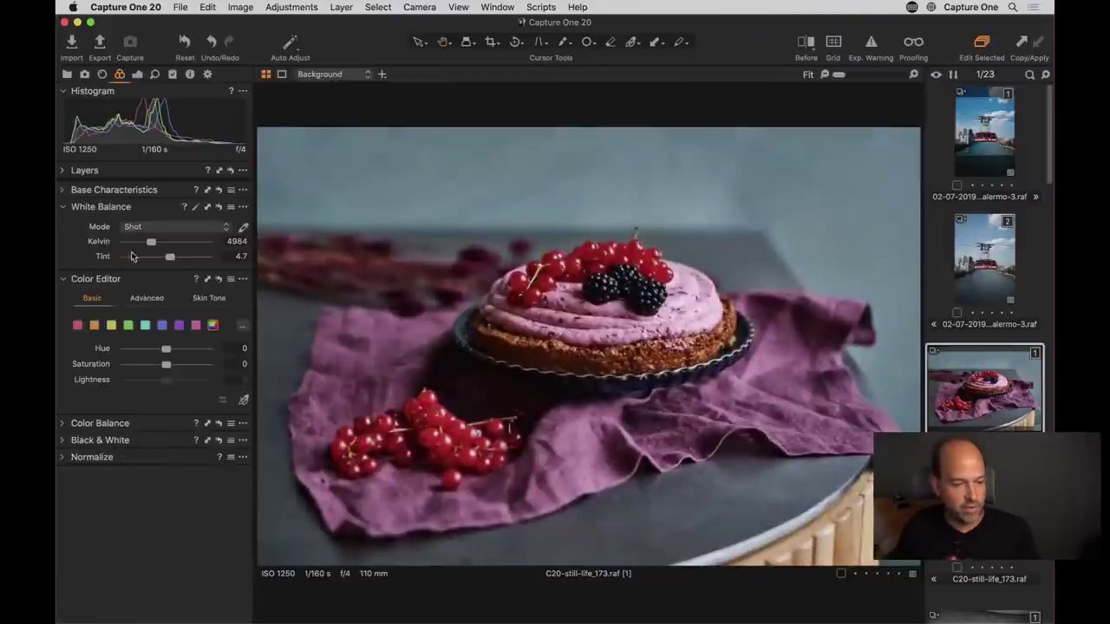
click(89, 251)
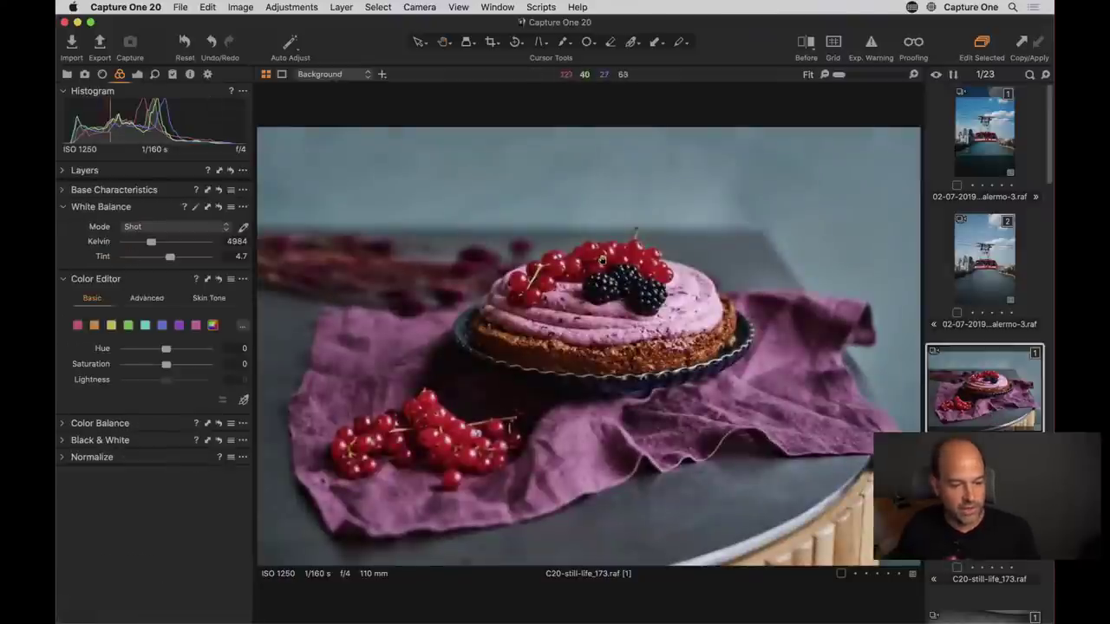
Step: Try to darken the berries by lowering the basic red range's Lightness to -15.1, checking the effect on other reddish areas
click(77, 327)
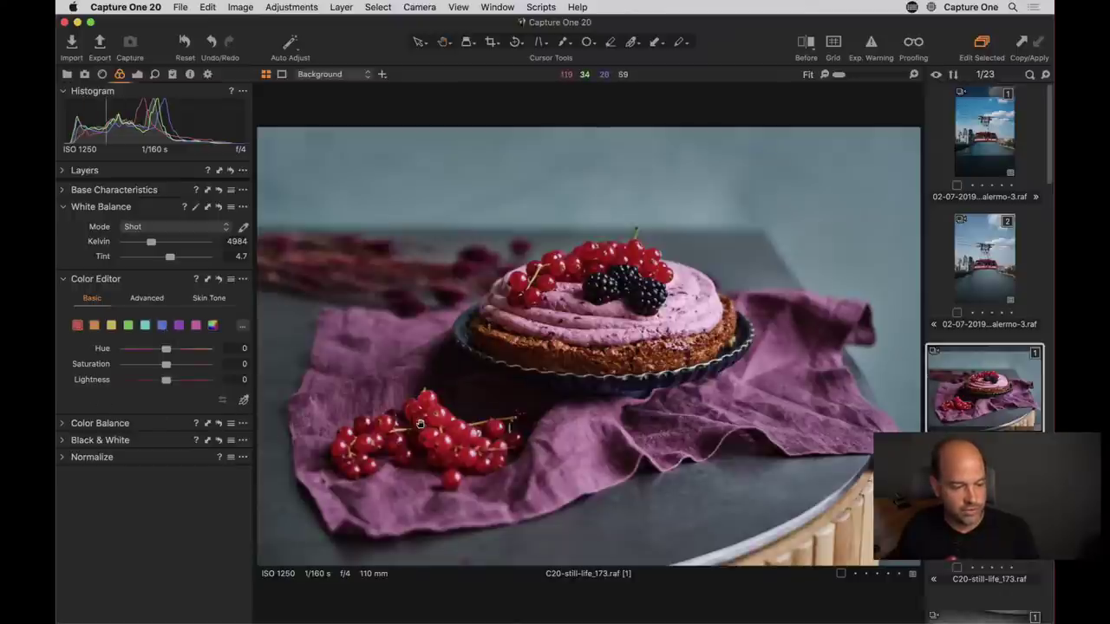
mouse_move(160, 381)
mouse_down()
mouse_move(137, 380)
mouse_move(184, 380)
mouse_move(153, 382)
mouse_up()
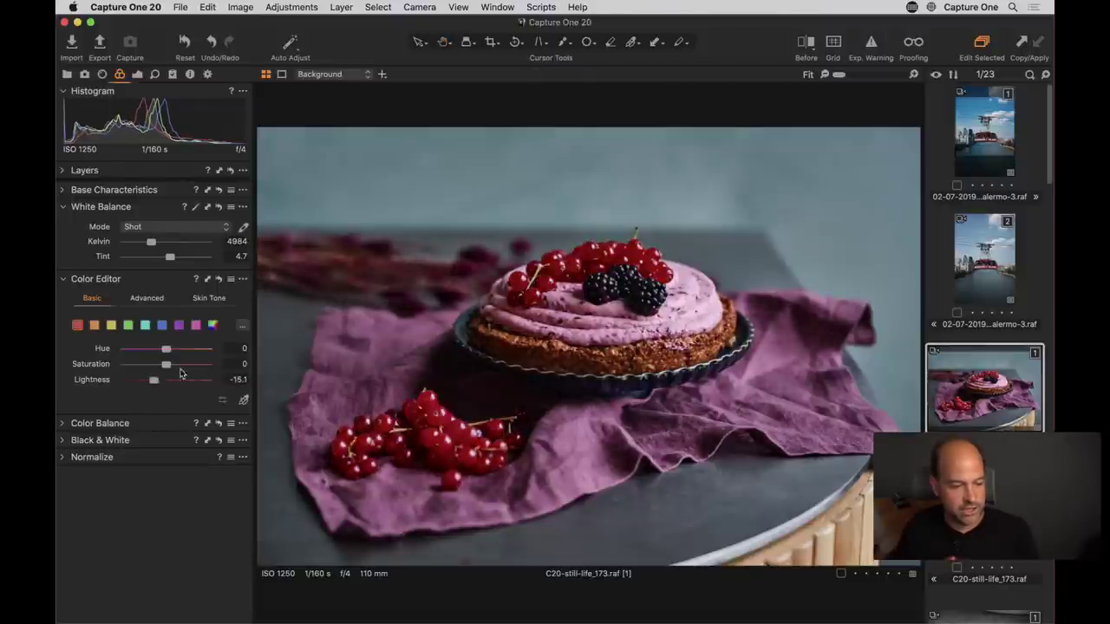
click(378, 278)
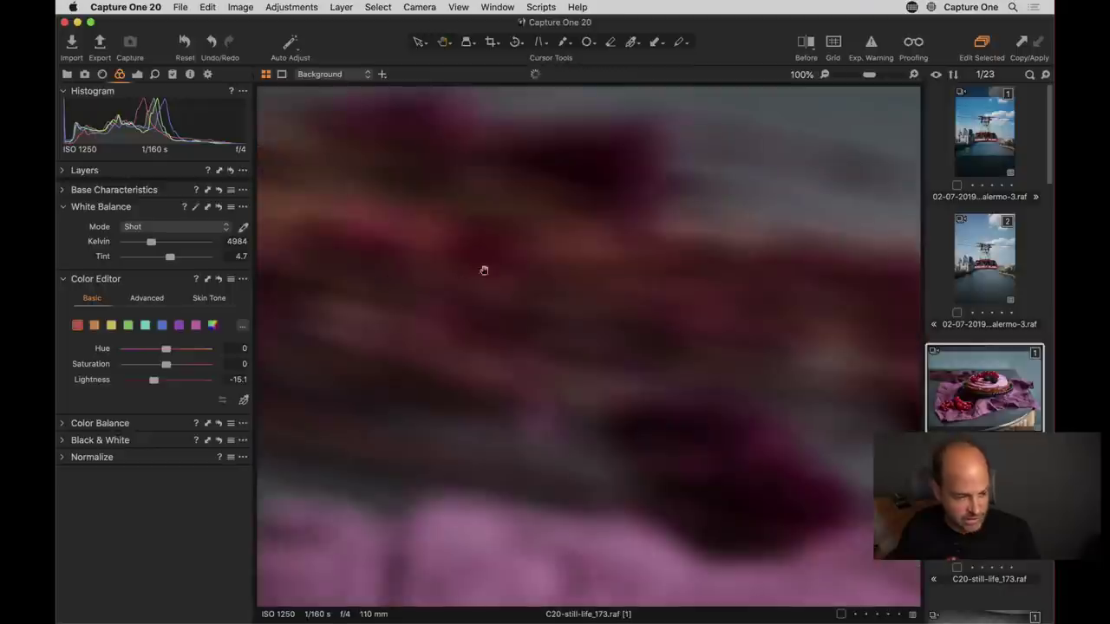
click(497, 296)
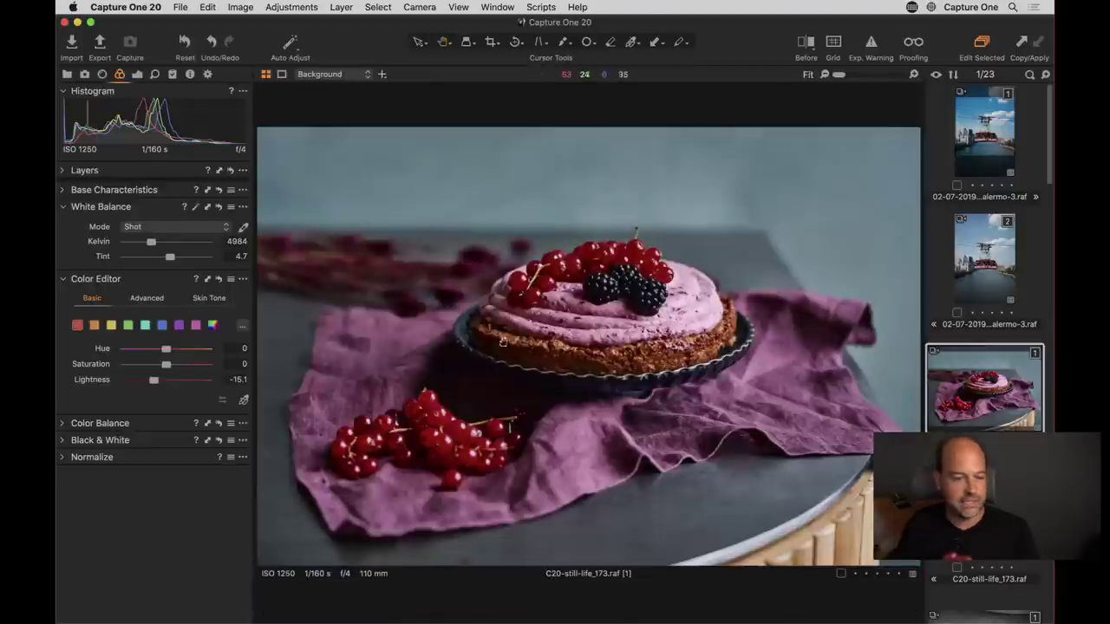
mouse_move(155, 381)
mouse_down()
mouse_move(172, 384)
mouse_move(160, 381)
mouse_up()
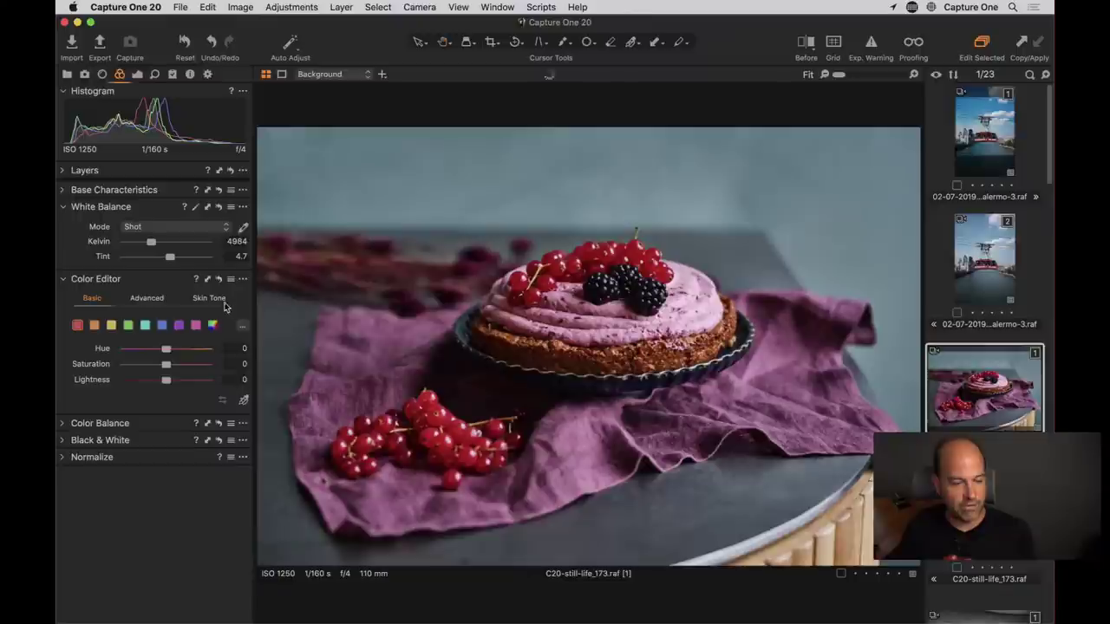
Step: Pick the red of the berries on top of the cake as a range in the advanced Color Editor
click(149, 300)
click(233, 457)
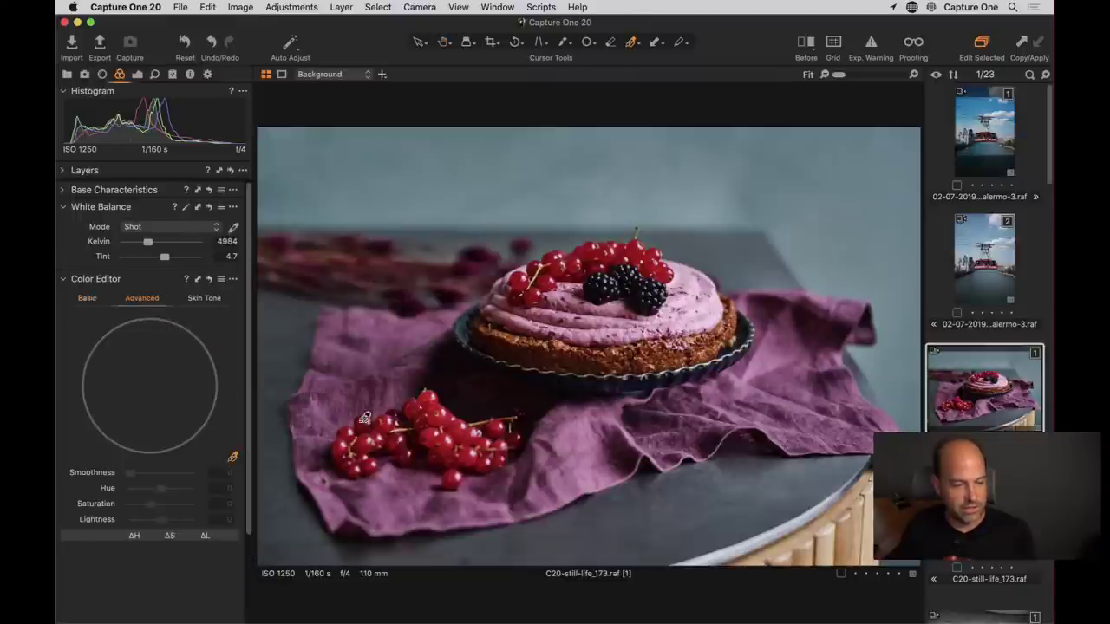
click(590, 249)
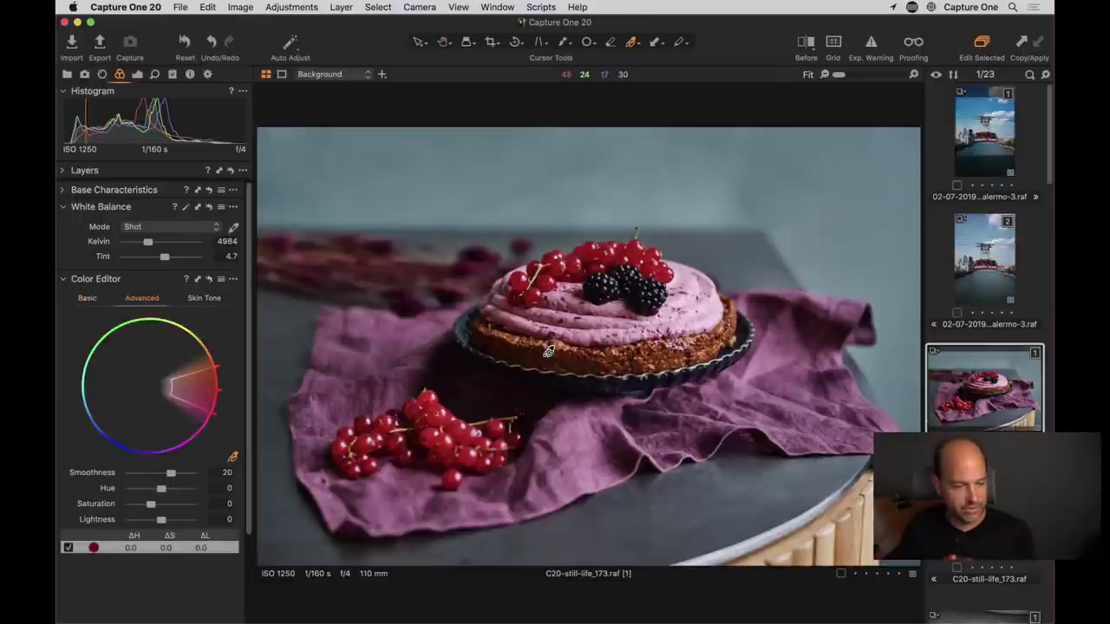
Step: Narrow the red range's saturation and hue limits to the berries using the selected color range preview, and set its Lightness to -6.5
scroll(122, 532, down, 3)
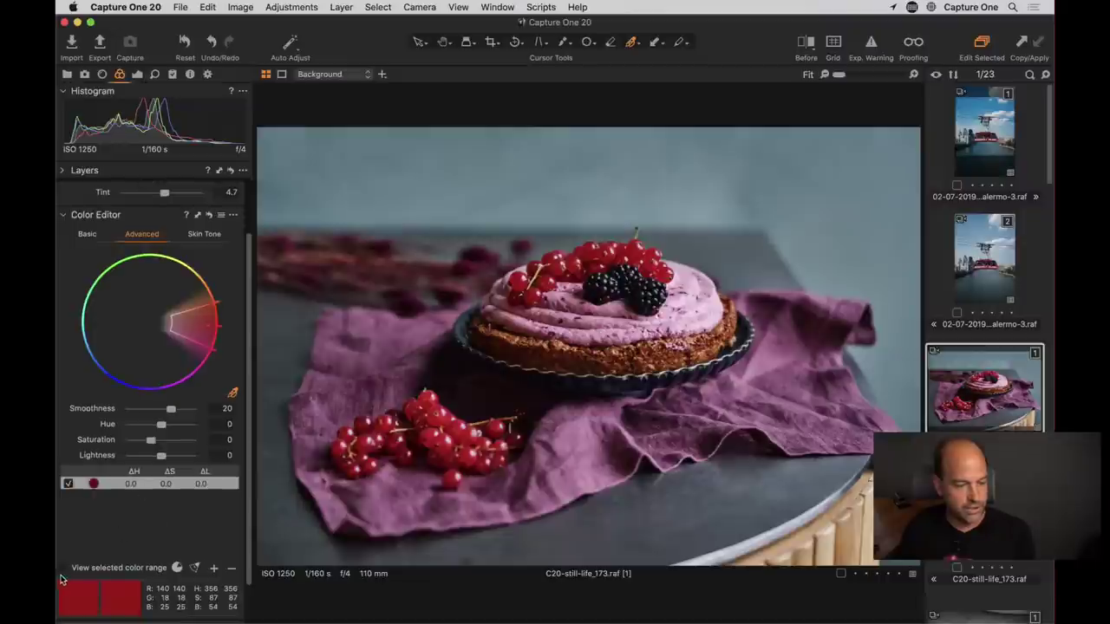
click(62, 568)
drag(171, 323, 209, 327)
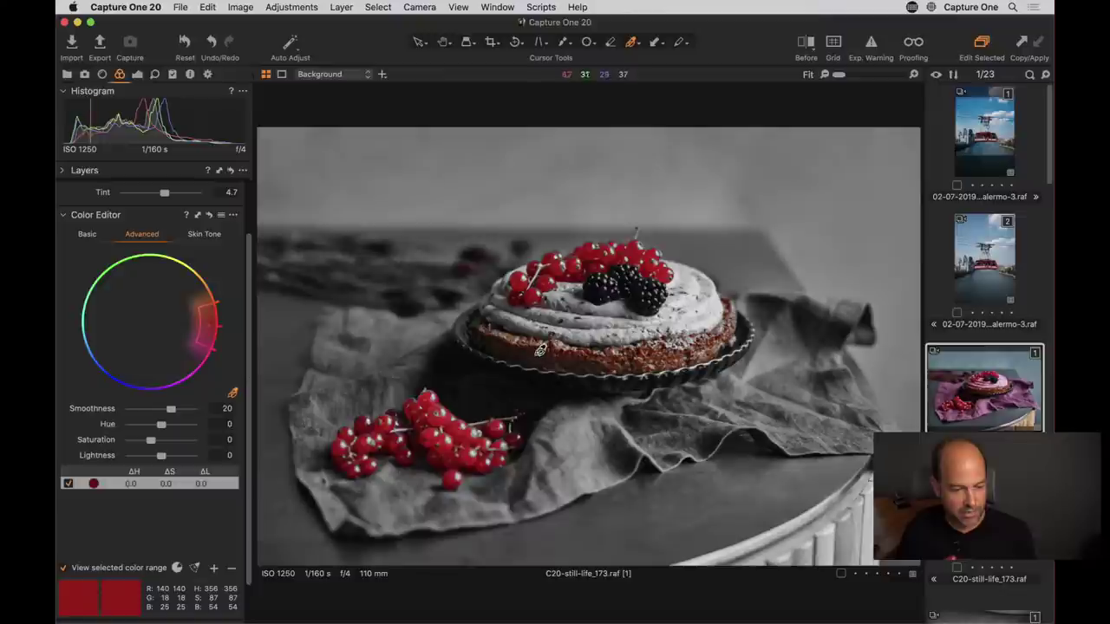
drag(208, 307, 214, 318)
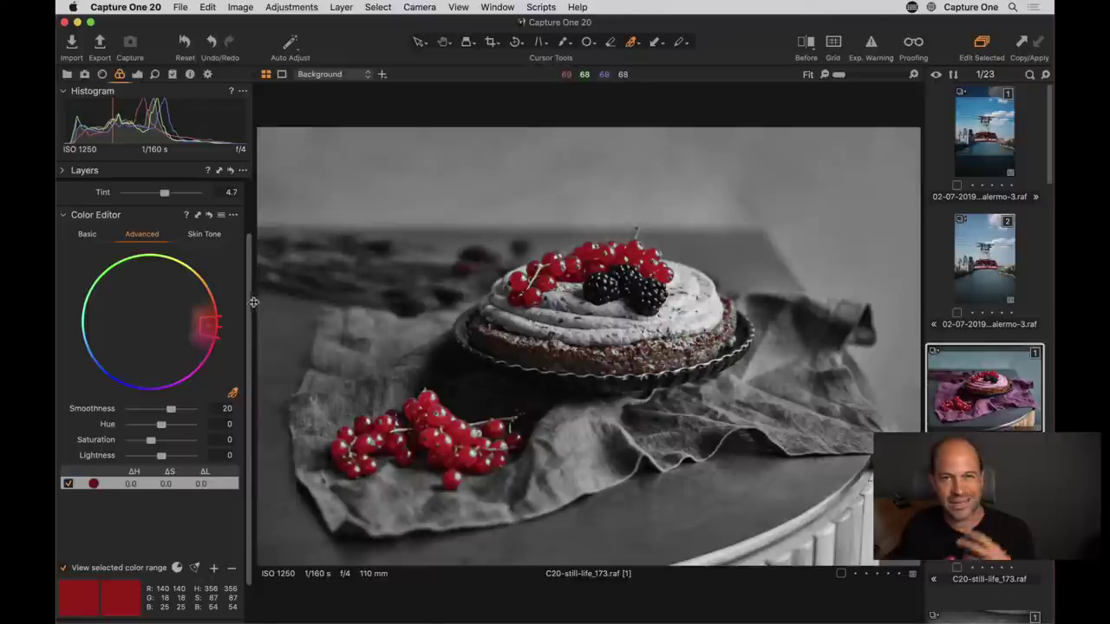
click(95, 564)
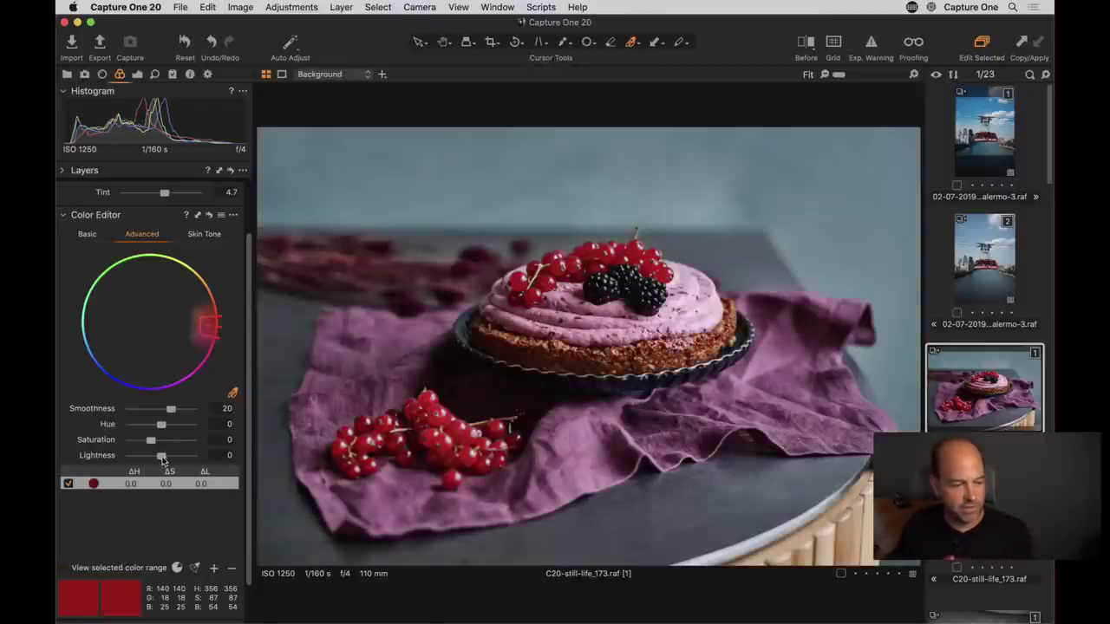
mouse_move(162, 460)
mouse_down()
mouse_move(177, 460)
mouse_move(147, 461)
mouse_move(158, 460)
mouse_up()
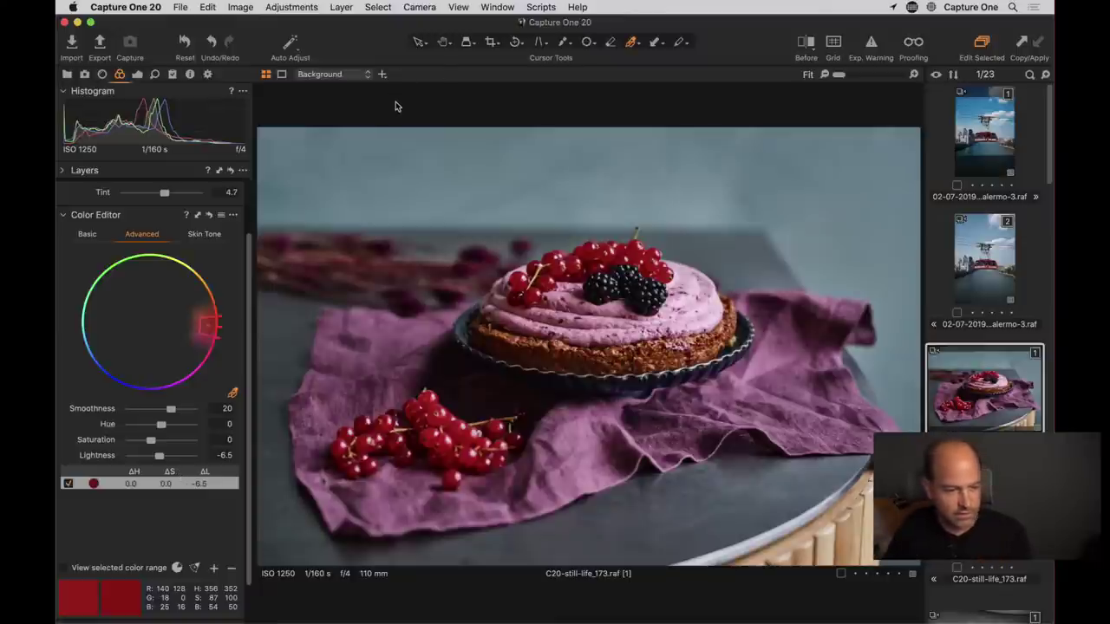
Step: Find the portrait C20-editorial-interior_228.raf among the thumbnails and open it in the viewer with the browser hidden
key(super+alt+v)
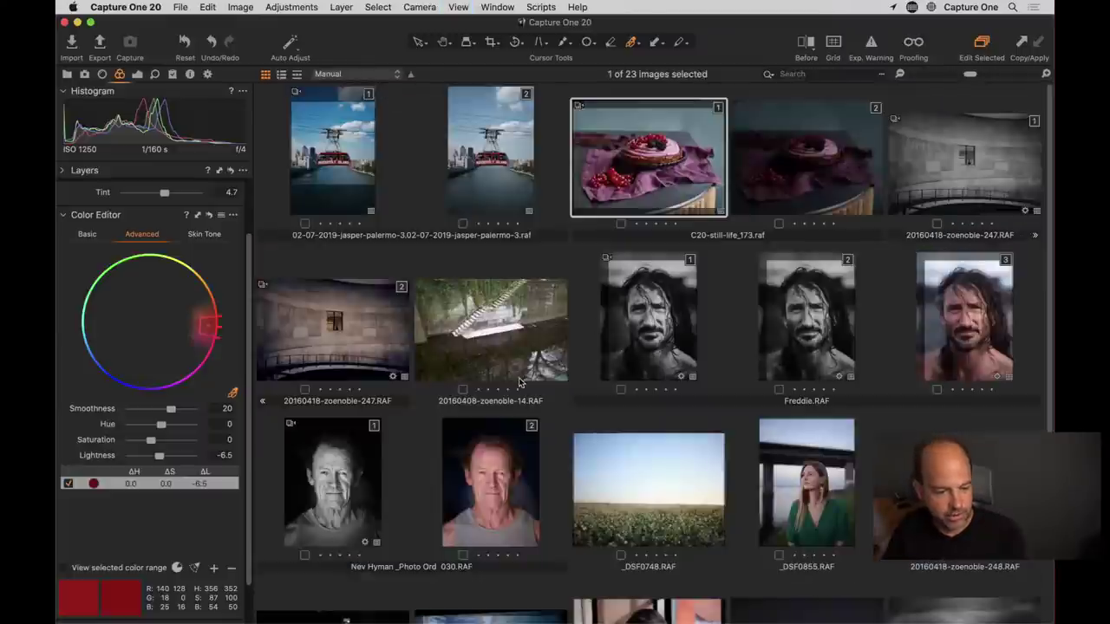
scroll(592, 275, down, 2)
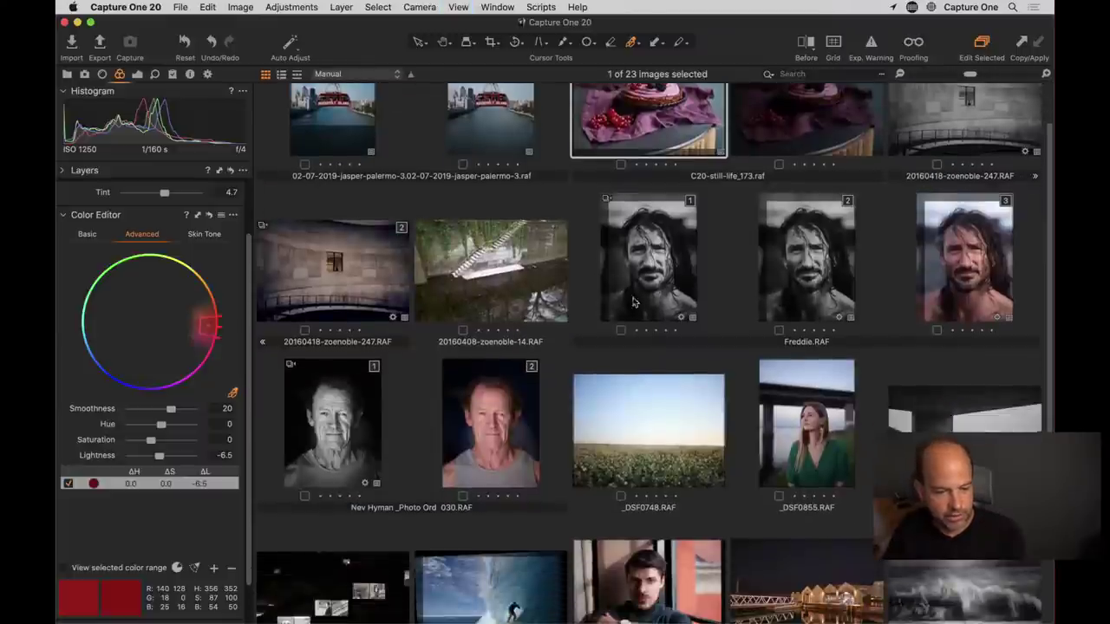
double_click(972, 252)
key(super+alt+v)
scroll(558, 317, down, 2)
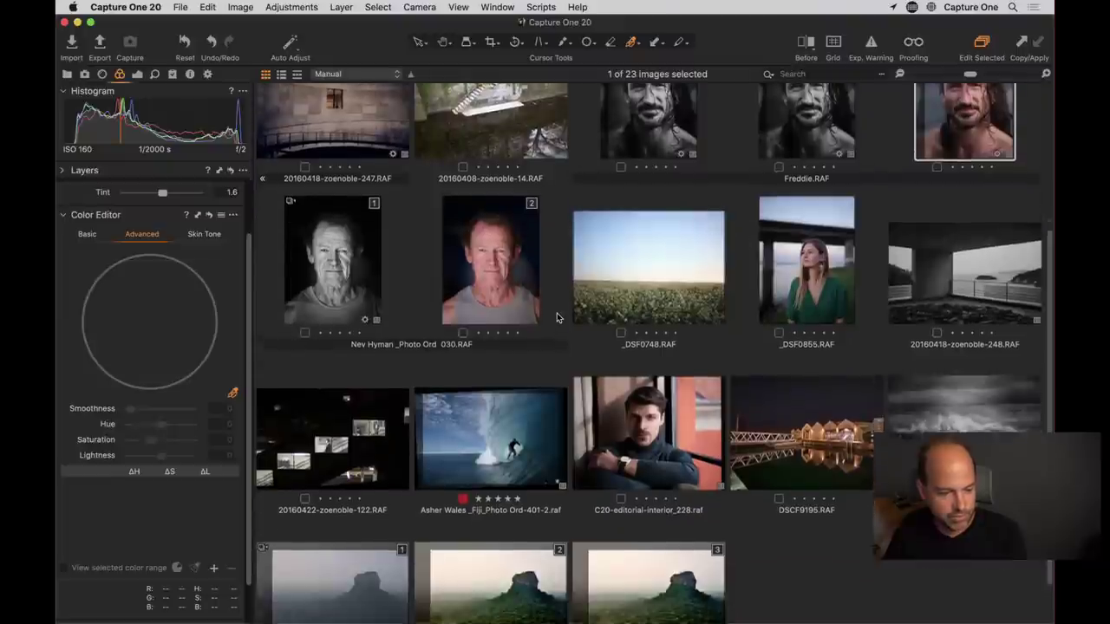
scroll(557, 318, down, 1)
double_click(661, 401)
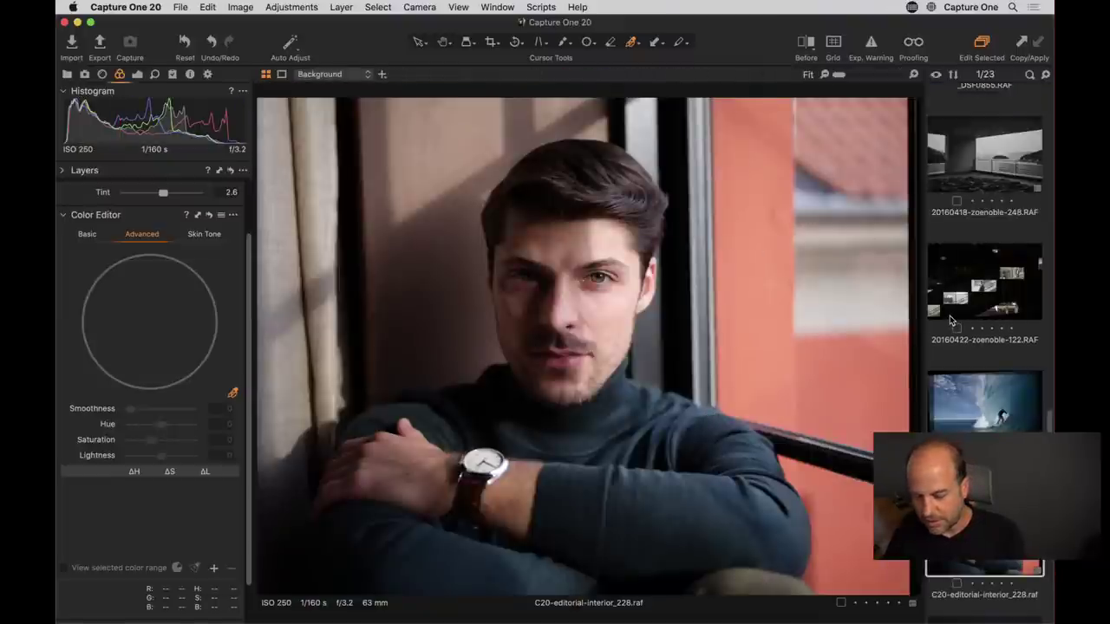
key(super+b)
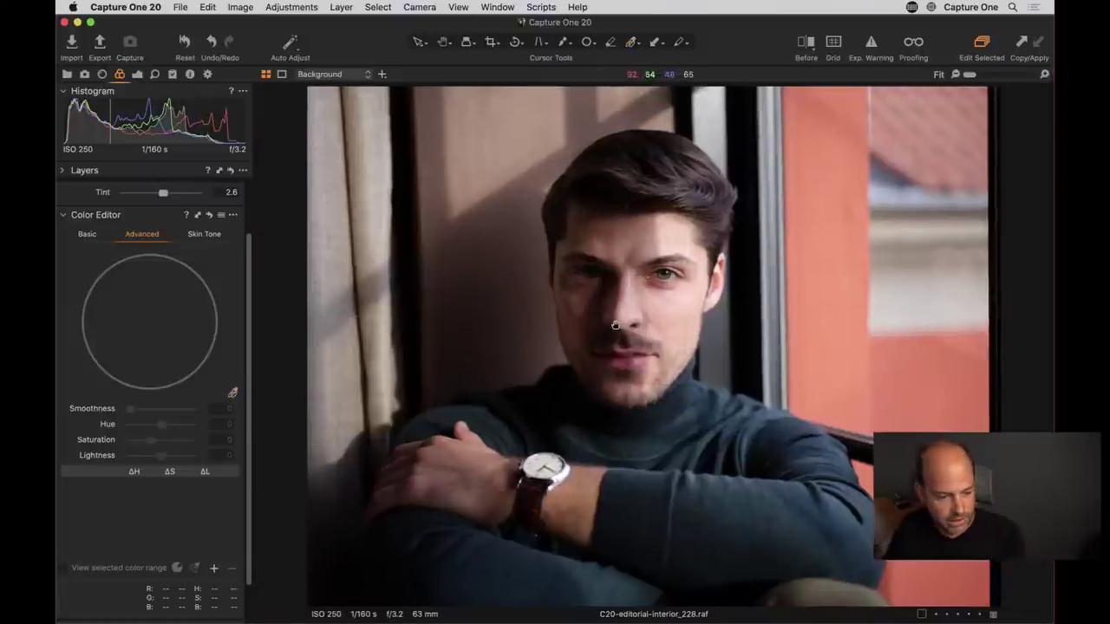
Step: Reset all adjustments of the portrait, including its adjustment layer, and show the Skin Tone mode of the Color Editor
key(z)
scroll(203, 243, up, 3)
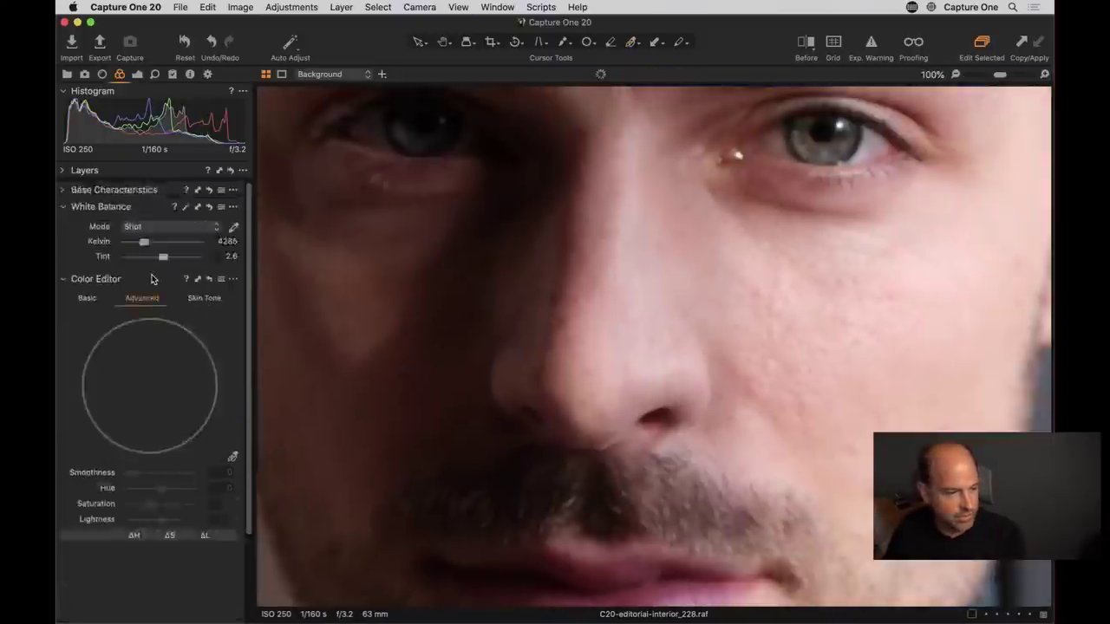
click(137, 74)
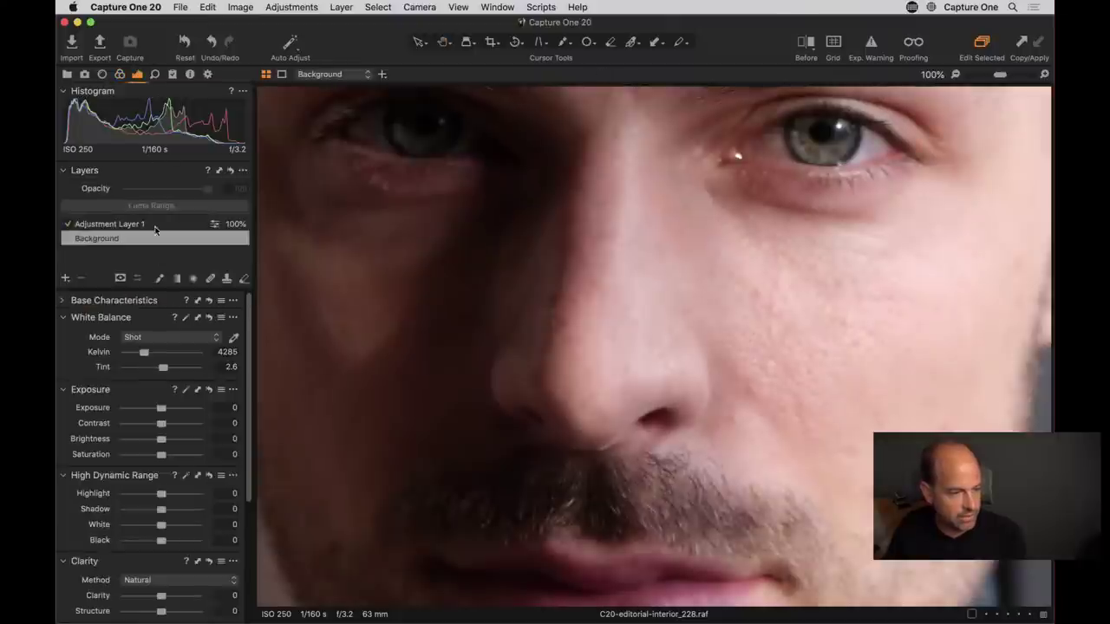
click(183, 45)
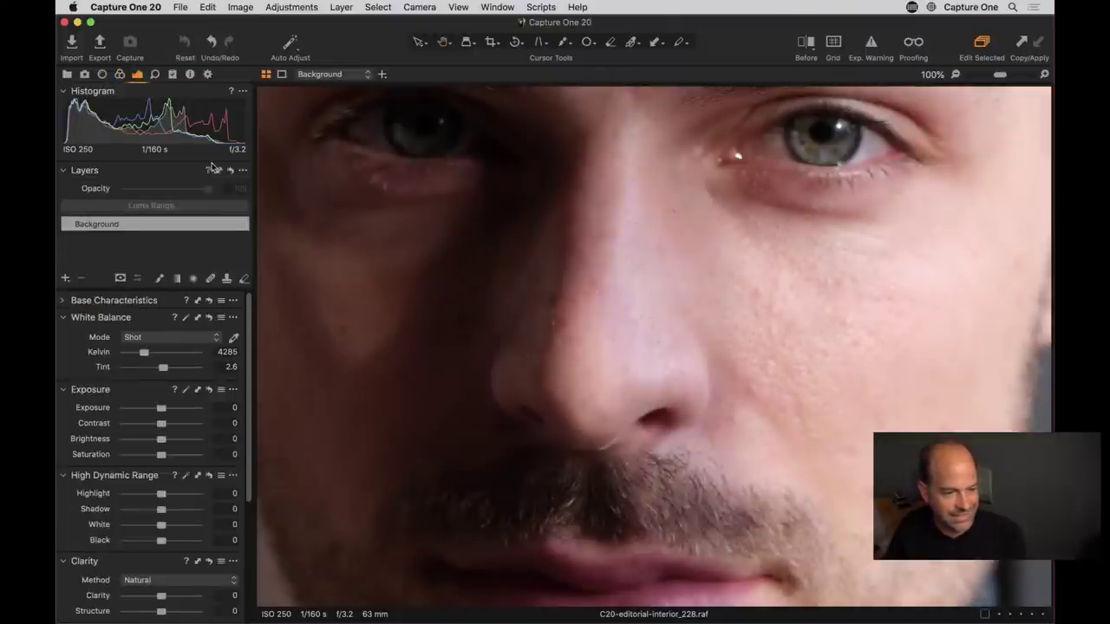
click(120, 74)
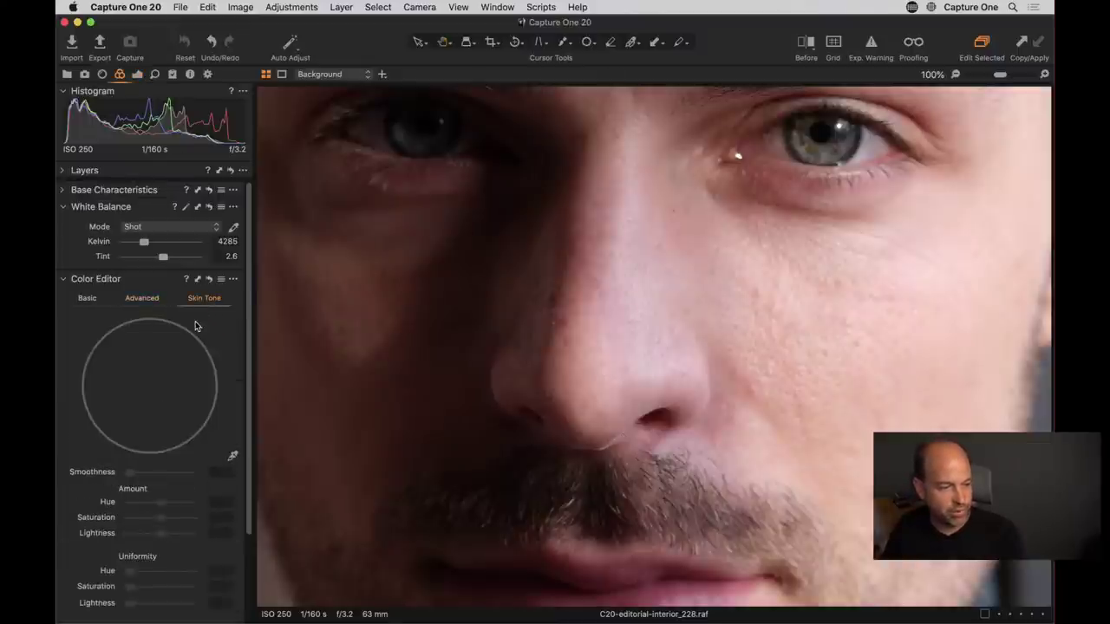
scroll(195, 326, down, 5)
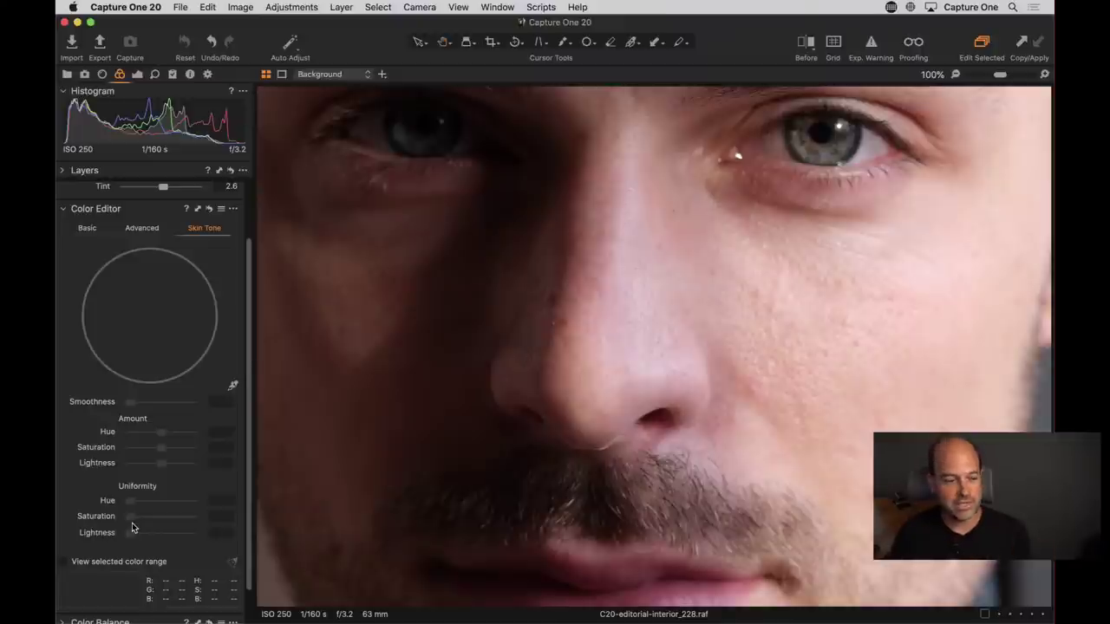
Step: Examine the skin color variations across the nose, cheeks and shadowed side of the man's face at different magnifications
double_click(633, 355)
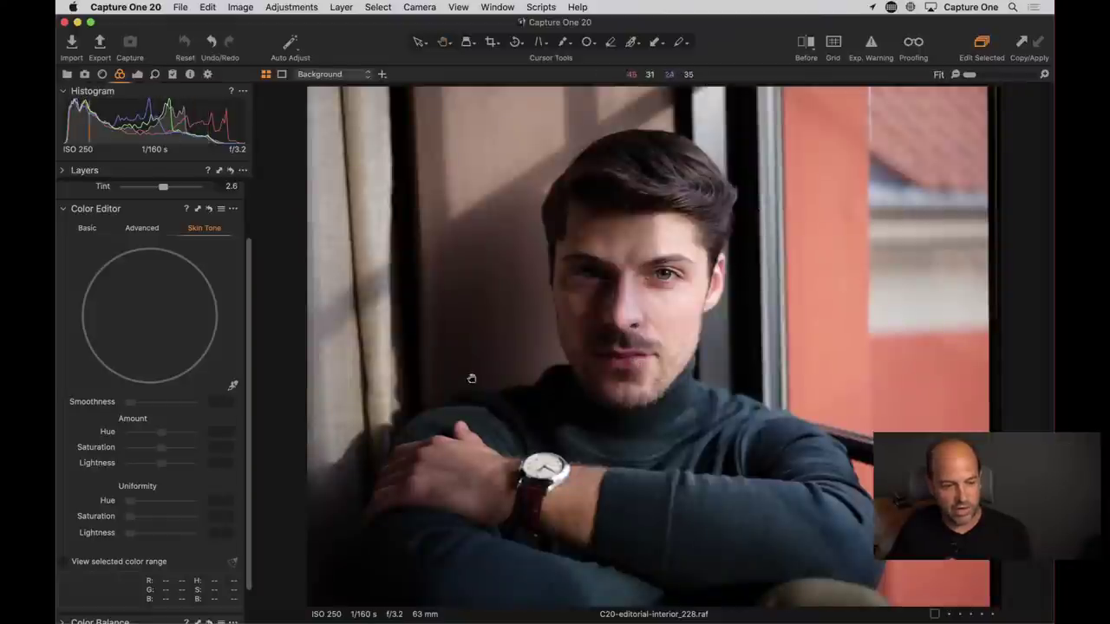
double_click(578, 307)
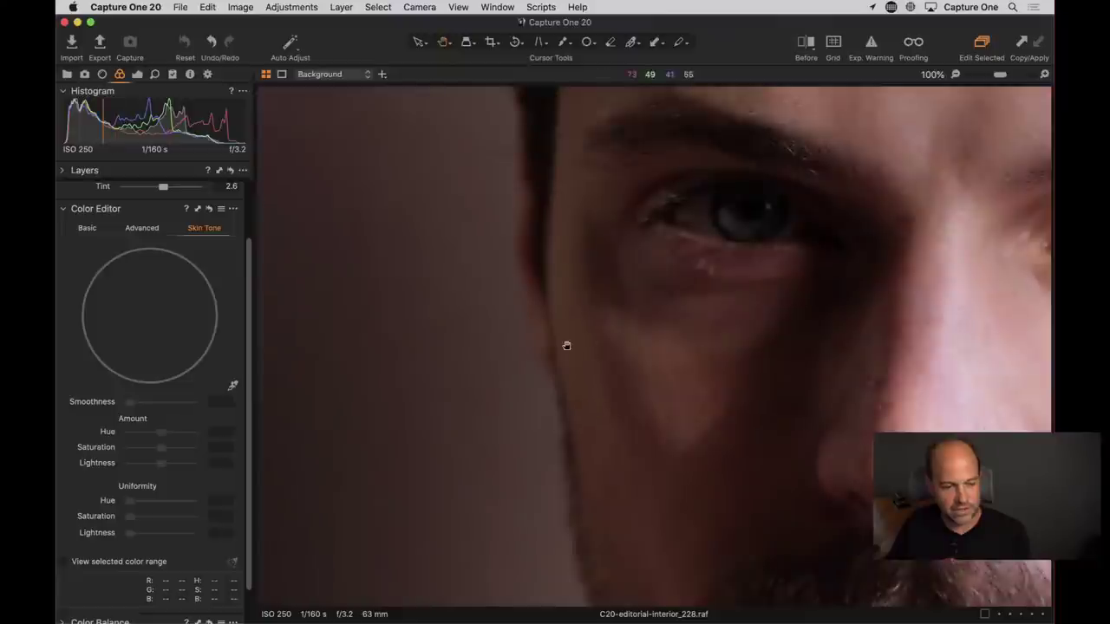
drag(617, 350, 408, 223)
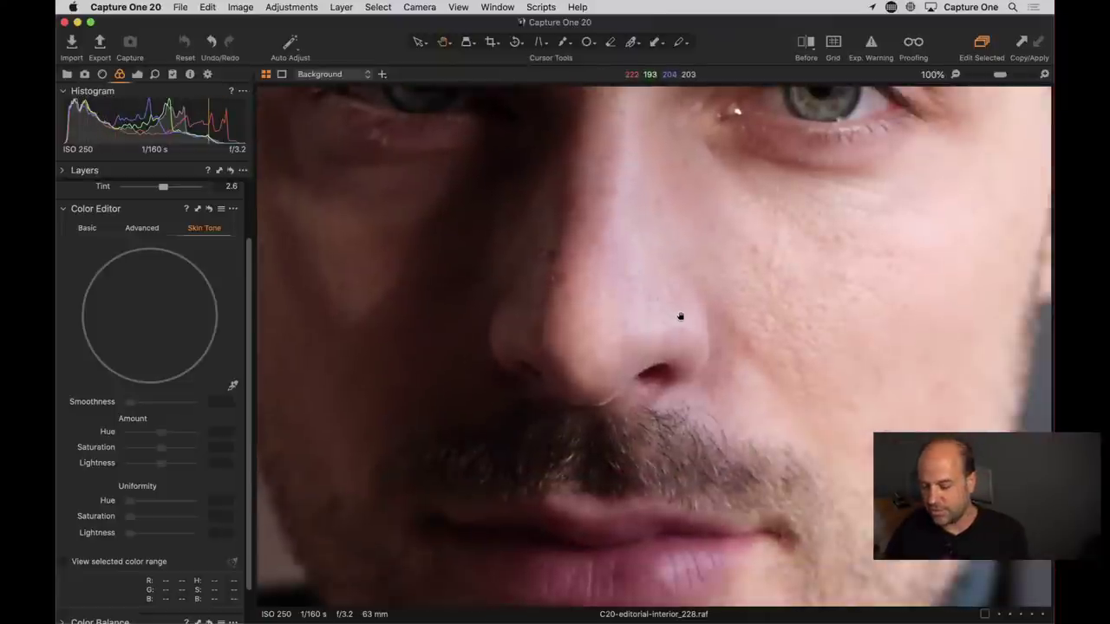
key(super+equal)
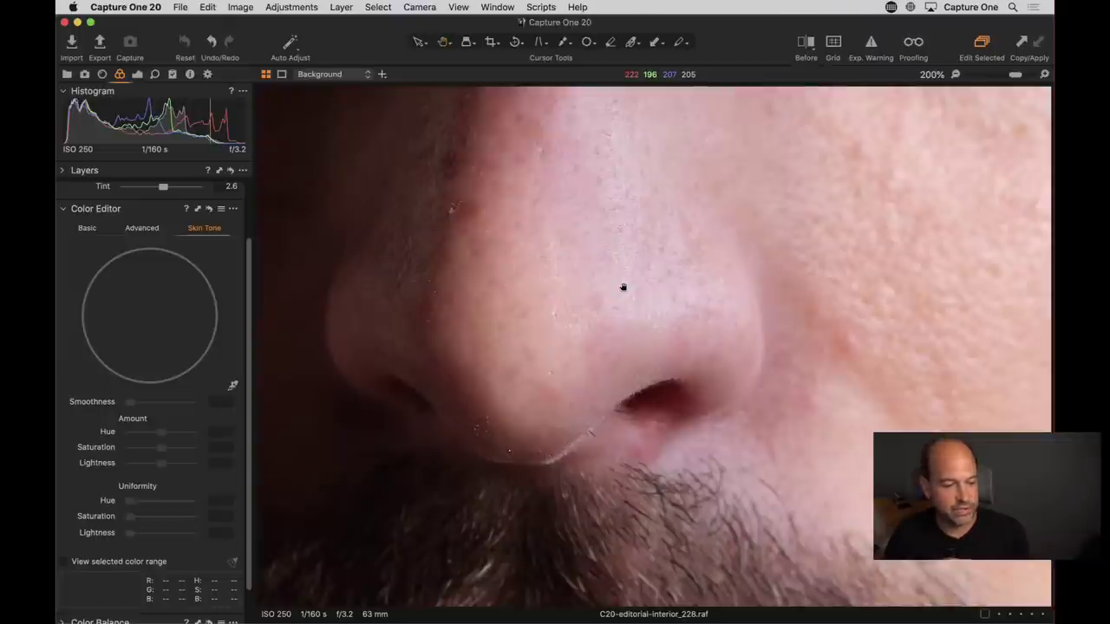
key(super+minus)
key(super+minus)
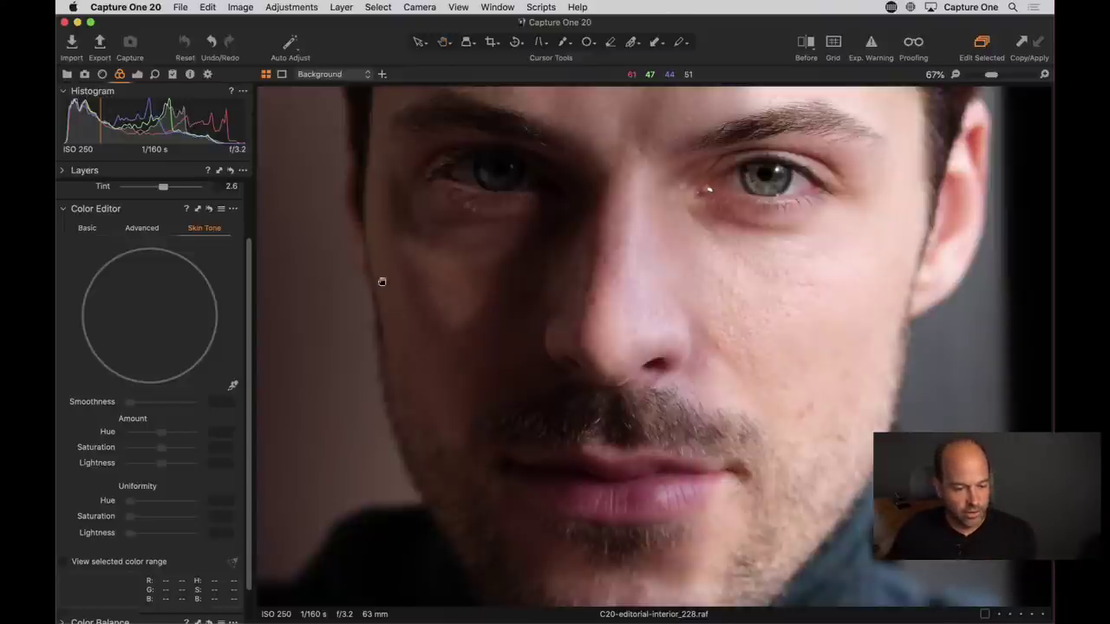
scroll(520, 260, down, 2)
scroll(550, 310, down, 2)
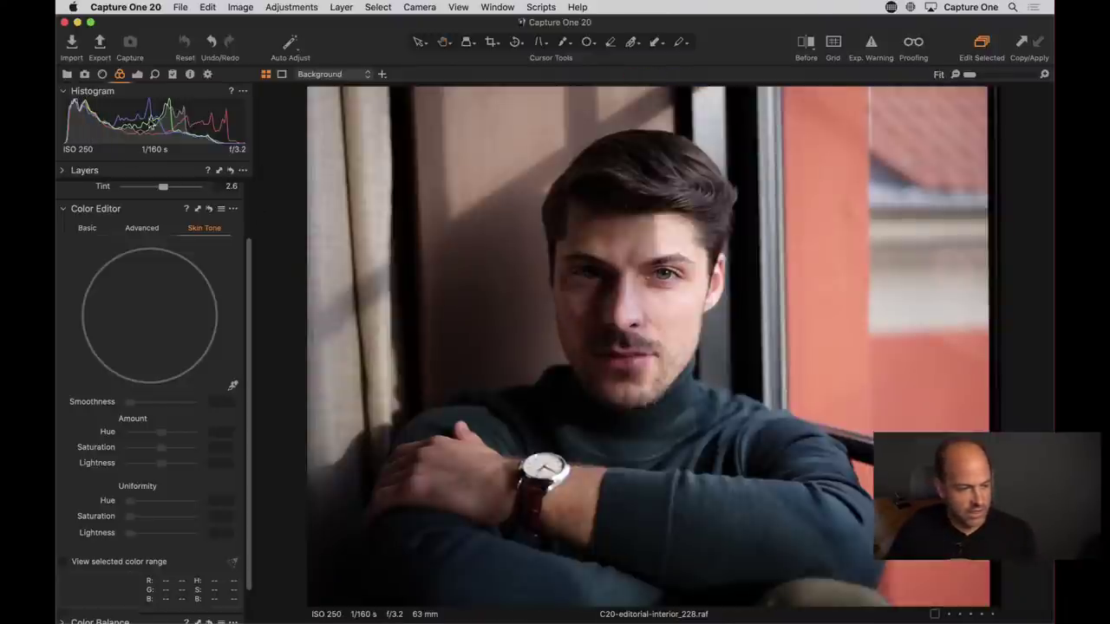
Step: Set the portrait's Brightness to 11, Shadow to 16, Black to 3 and Highlight to -32
click(137, 74)
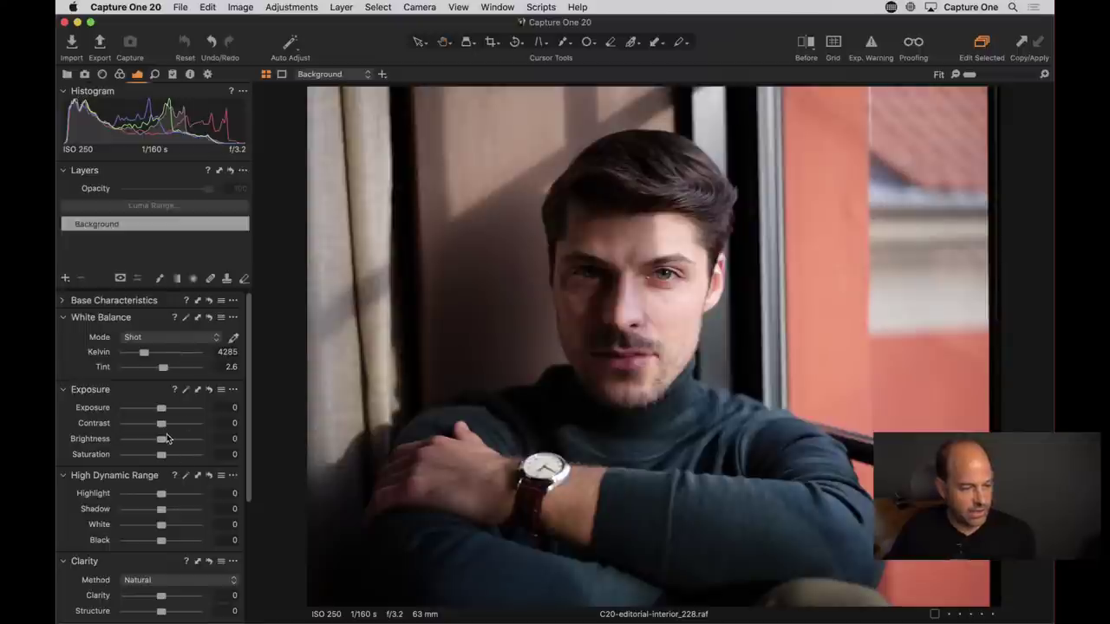
drag(161, 439, 171, 440)
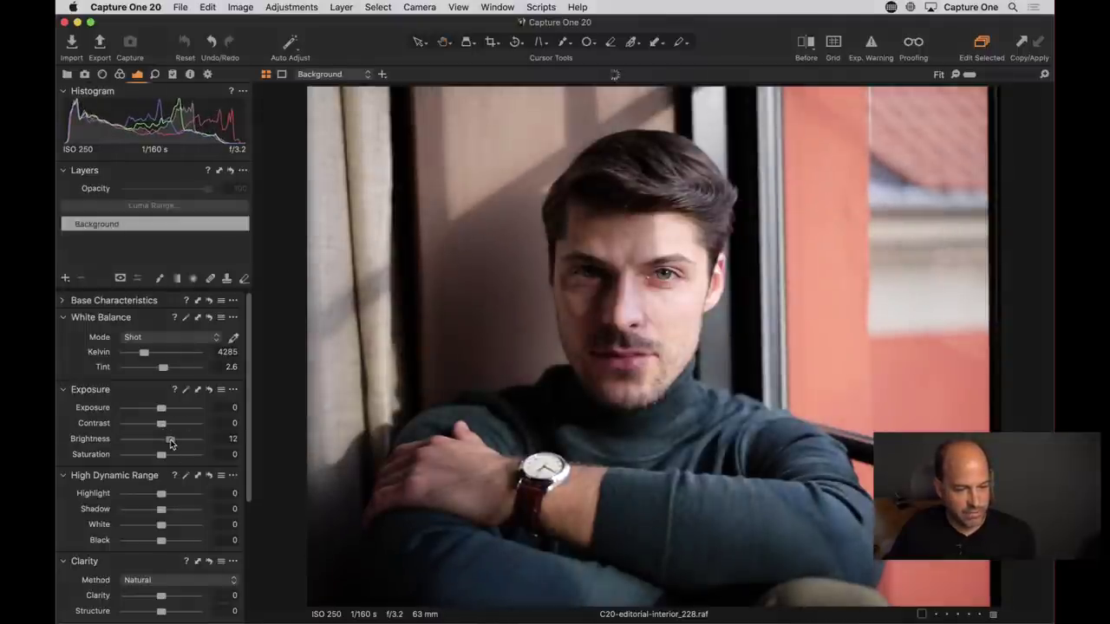
drag(162, 509, 165, 543)
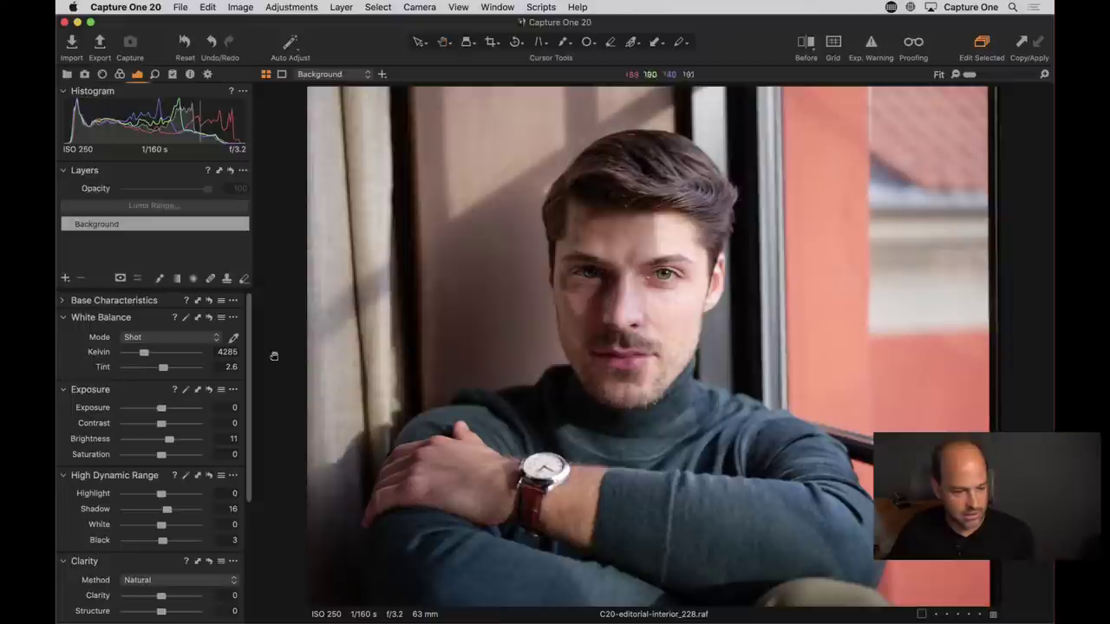
drag(160, 495, 149, 493)
Step: Show the Color Editor again and examine the skin color variations on the man's nose, cheek and hand at 100%
click(611, 335)
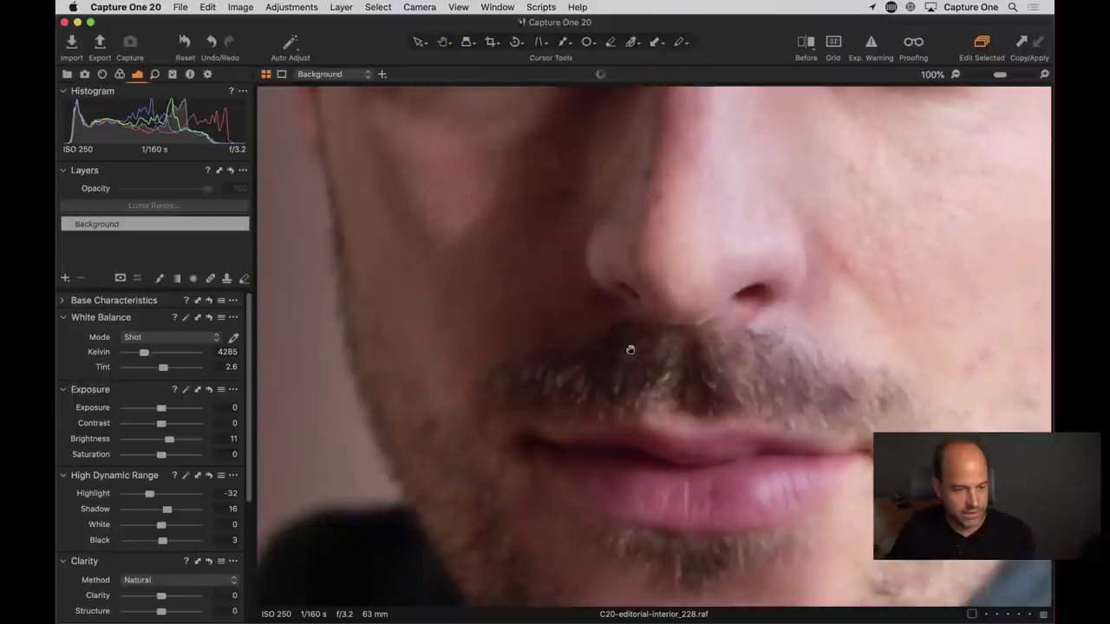
drag(684, 305, 535, 387)
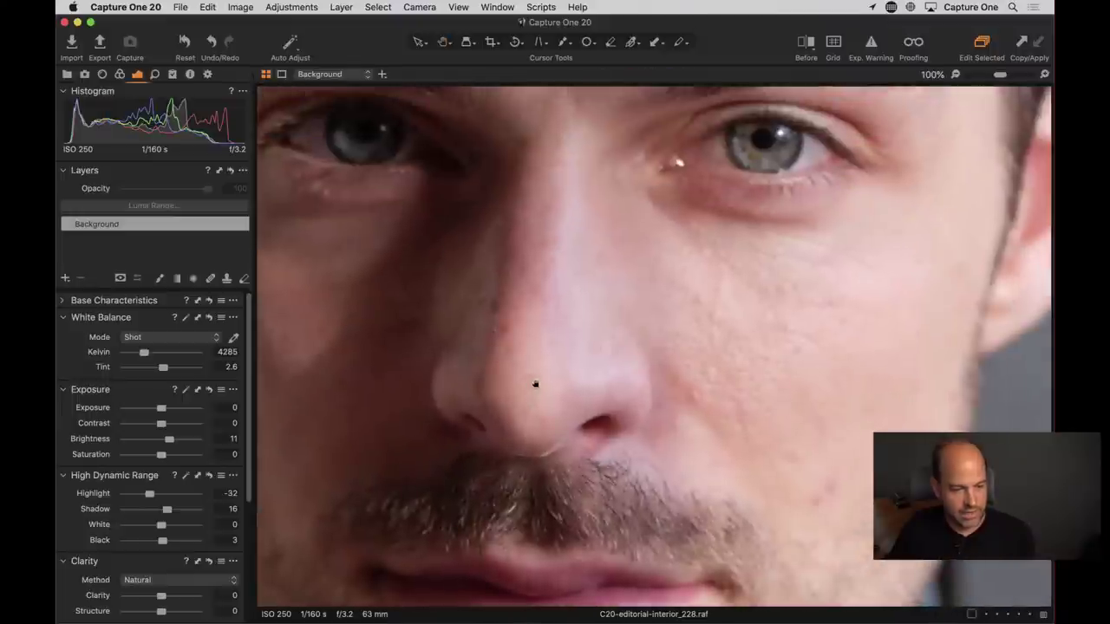
click(119, 74)
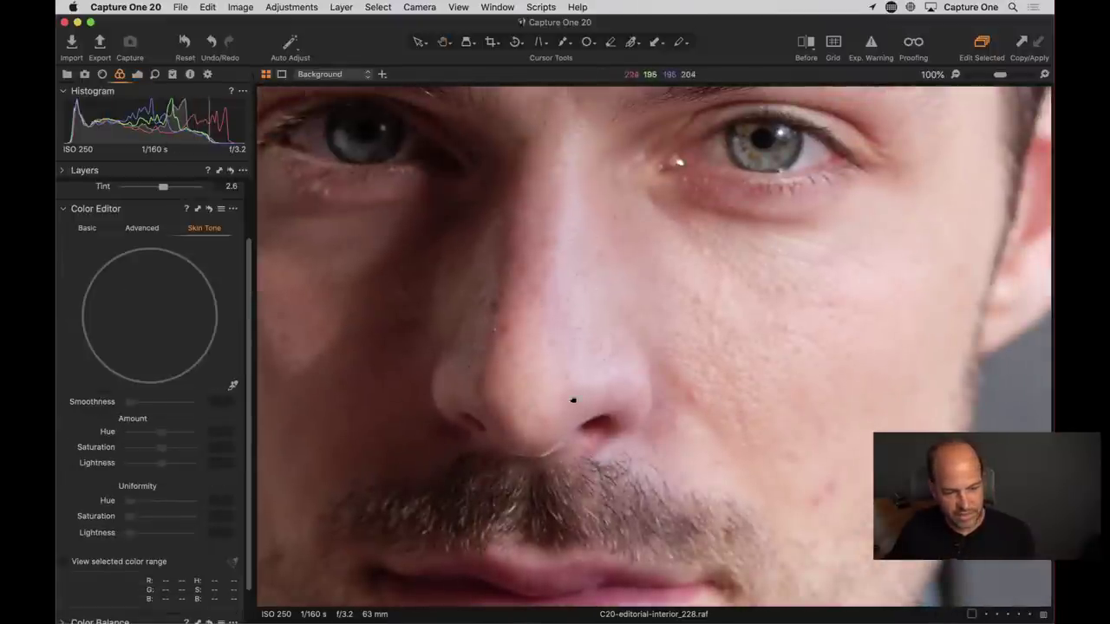
click(629, 422)
click(438, 488)
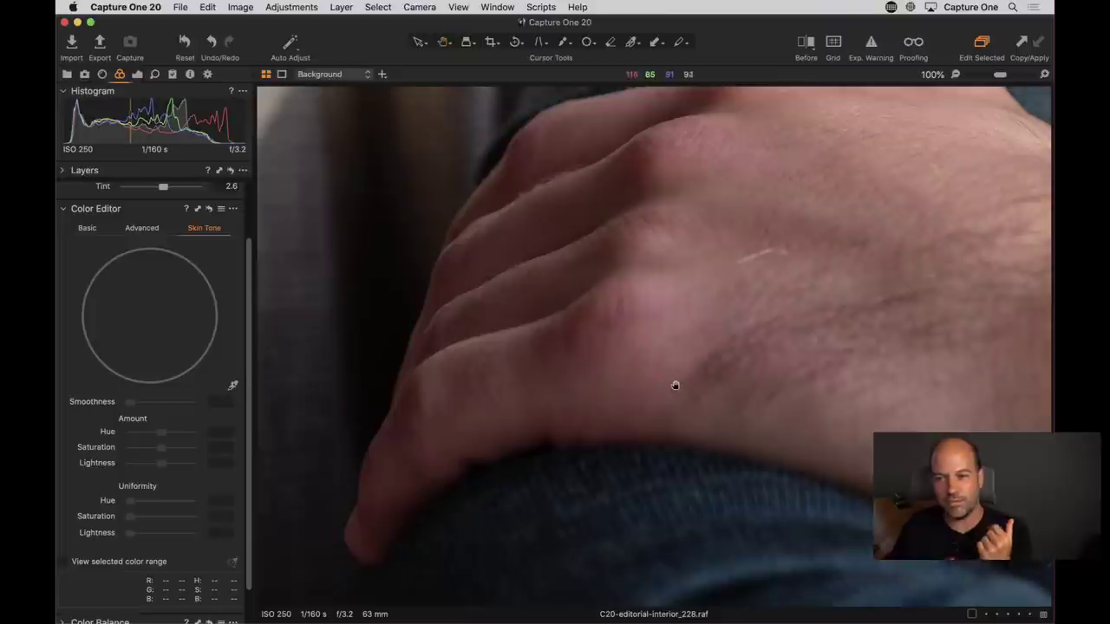
drag(664, 386, 699, 283)
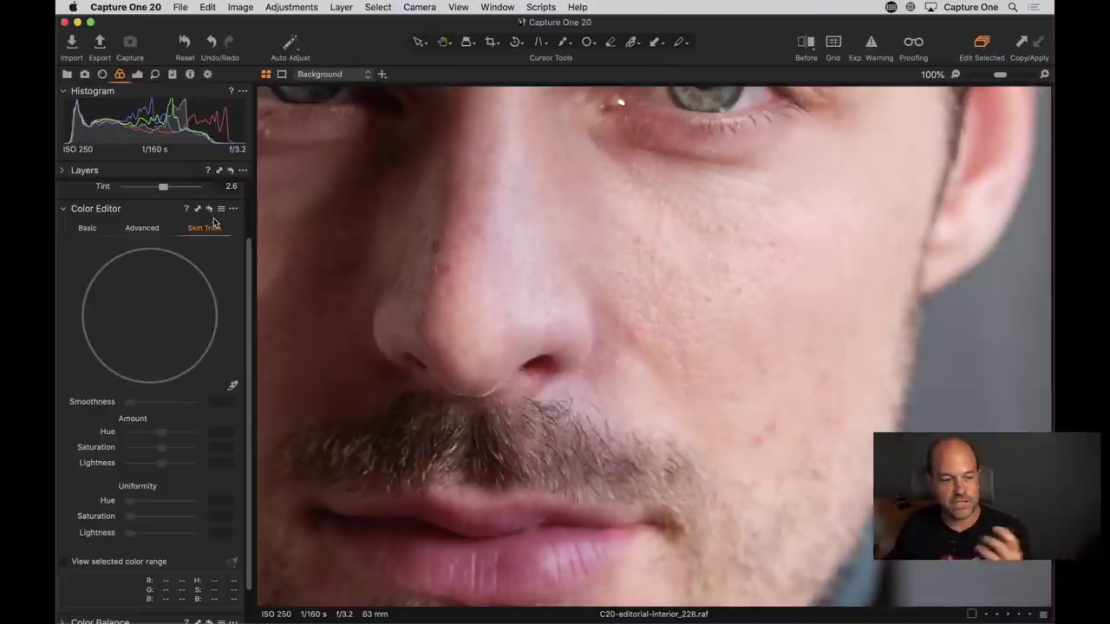
Step: Sample the skin tone from the sunlit cheek and widen its range to full saturation and neighboring magenta and yellow hues
click(233, 386)
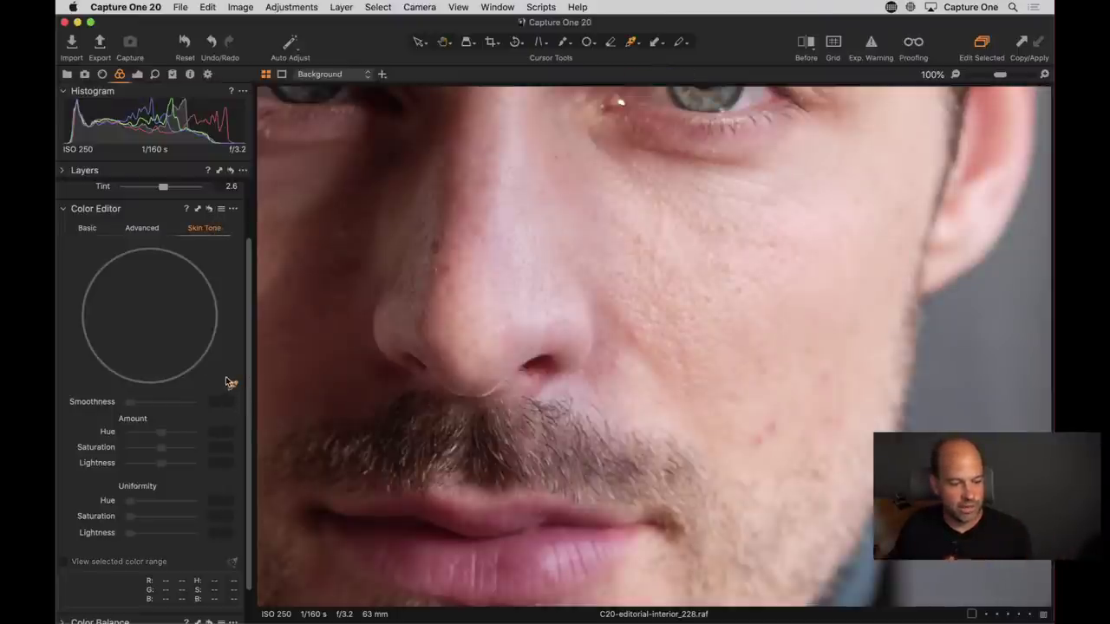
click(741, 337)
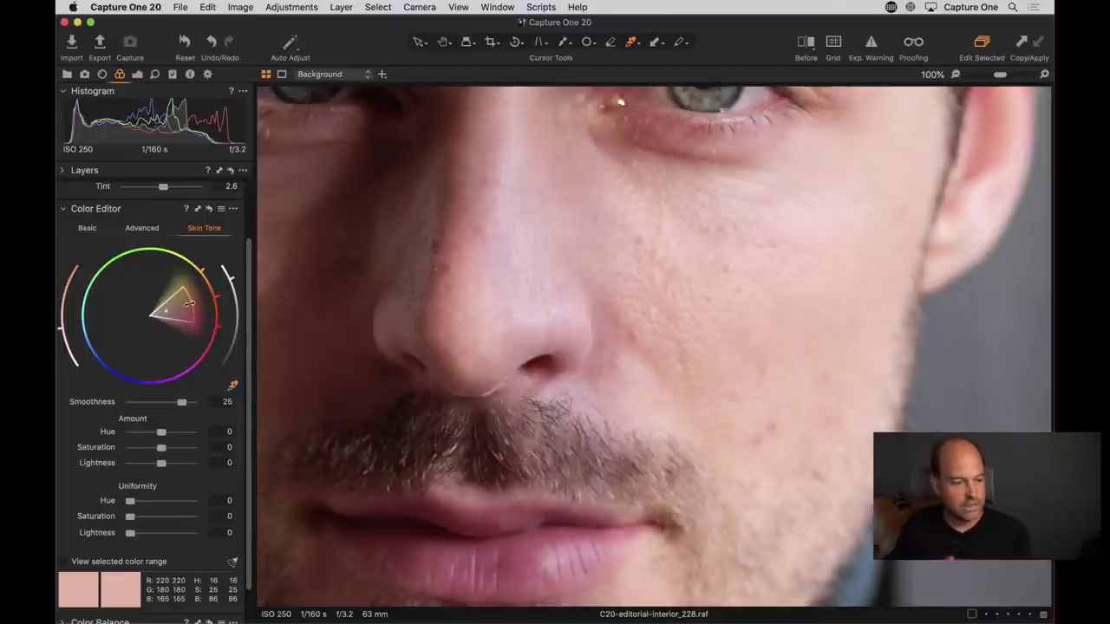
drag(191, 304, 215, 340)
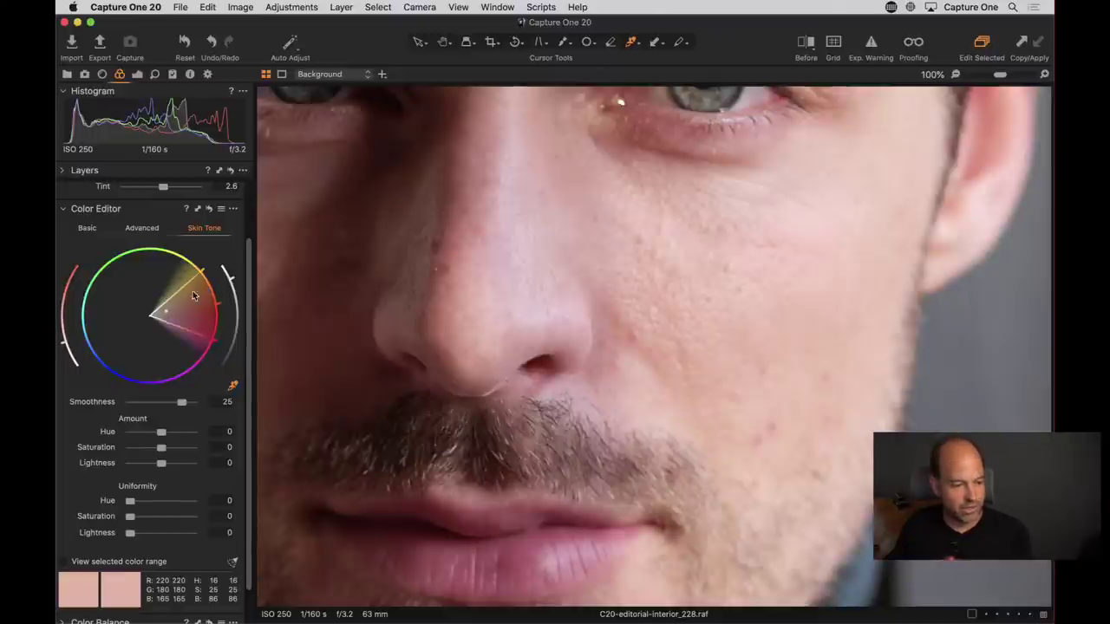
drag(189, 282, 190, 283)
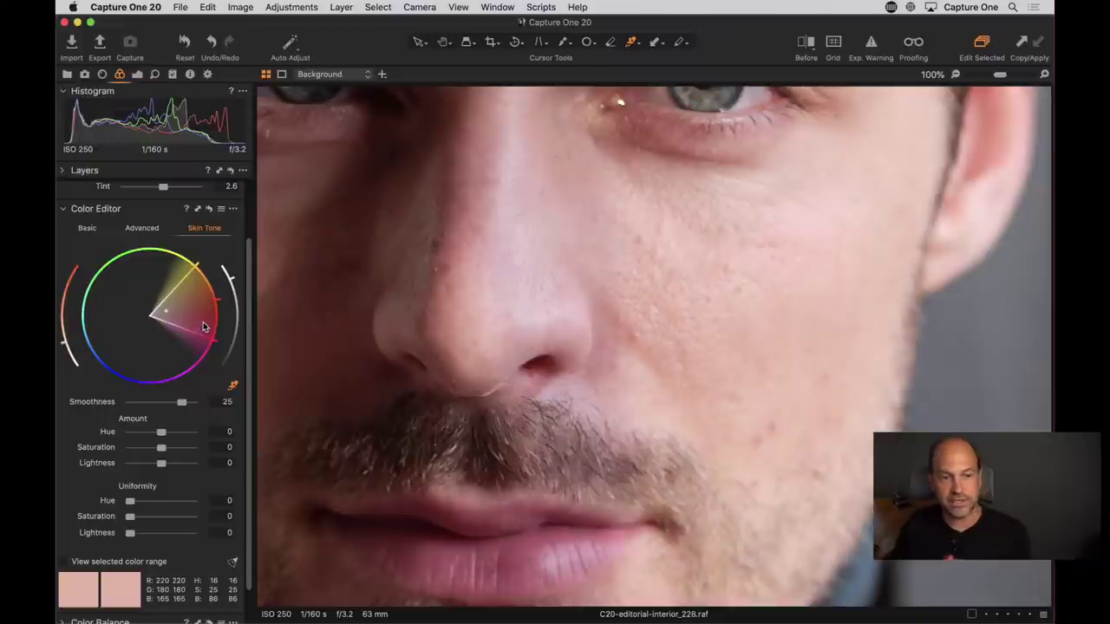
click(63, 564)
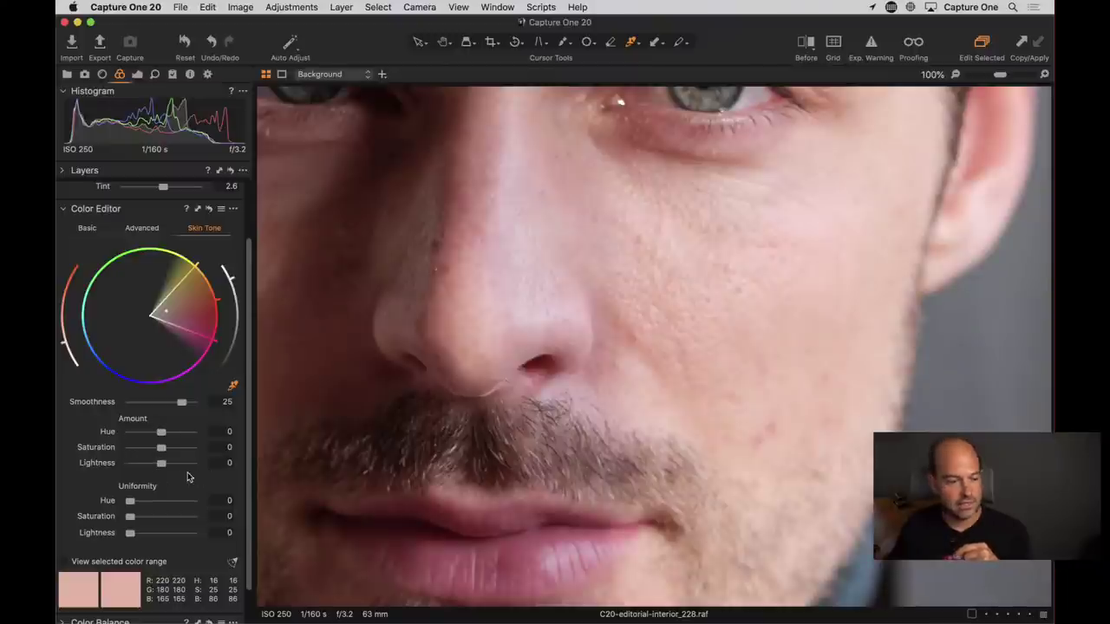
mouse_move(159, 468)
mouse_down()
mouse_move(134, 469)
mouse_move(213, 469)
mouse_move(163, 471)
mouse_up()
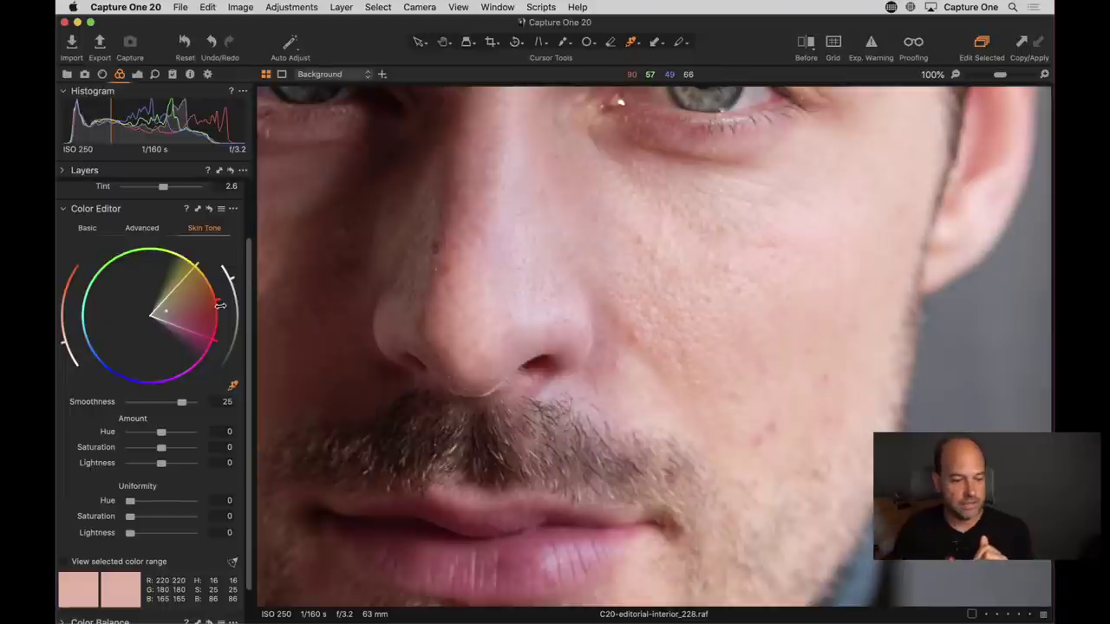
Step: Try a Hue Uniformity of 100 on the skin tones, extending the range slightly further toward magenta
drag(132, 502, 288, 490)
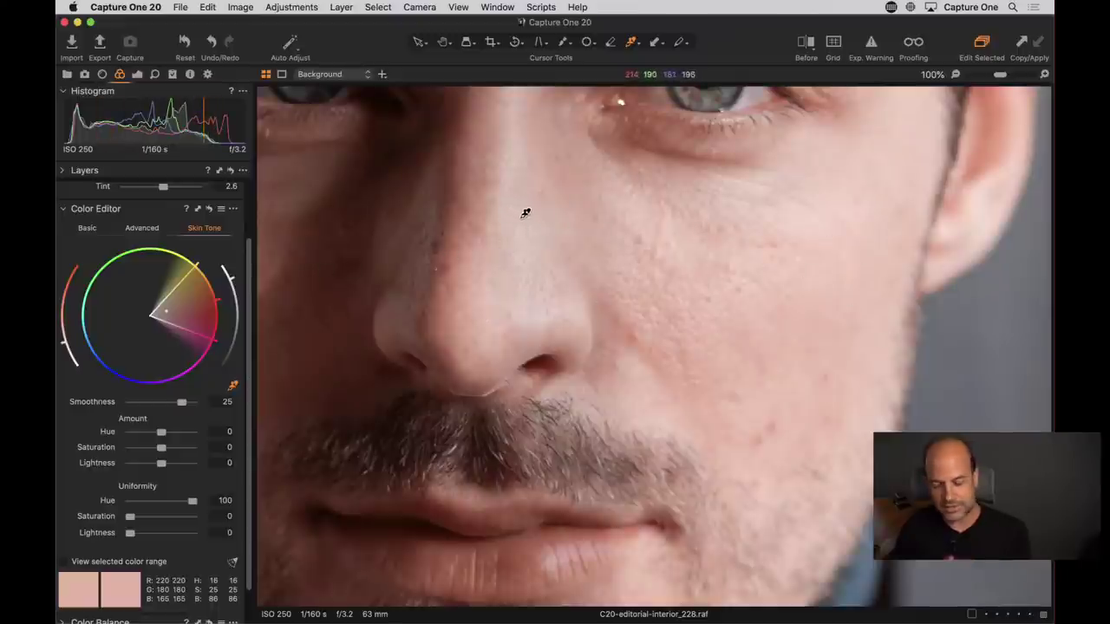
drag(530, 397, 545, 329)
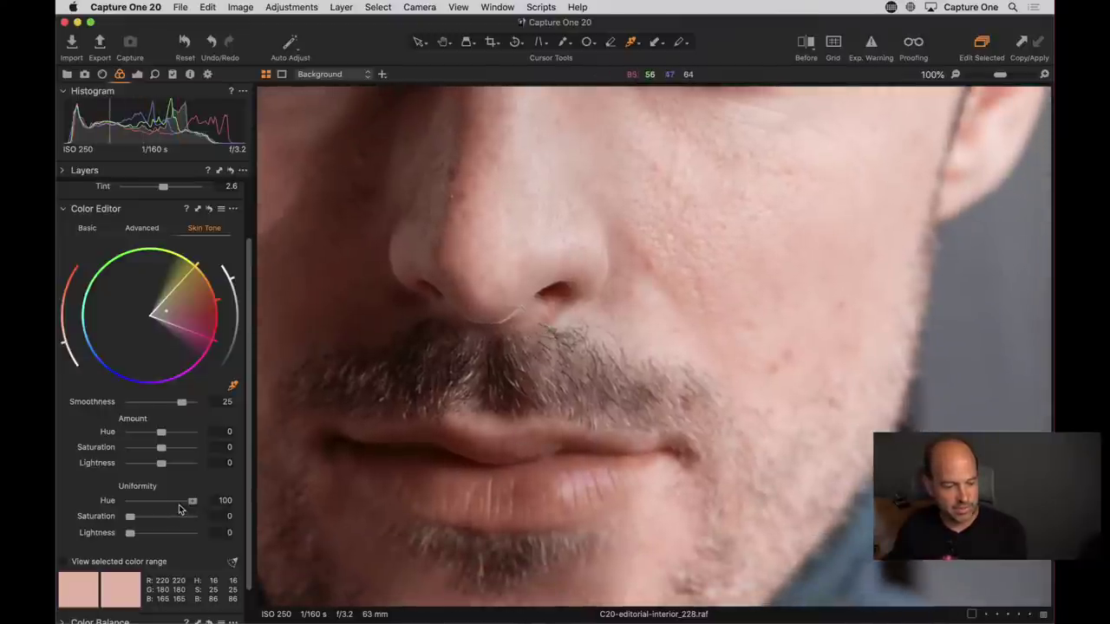
drag(191, 501, 301, 496)
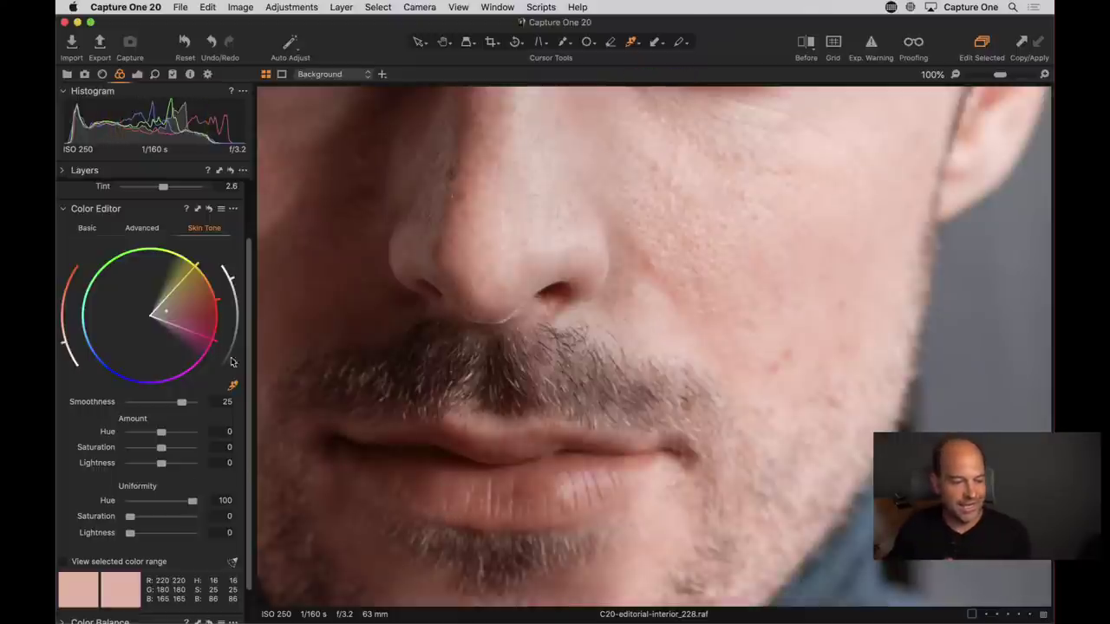
mouse_move(199, 335)
mouse_down()
mouse_move(199, 309)
mouse_move(208, 347)
mouse_up()
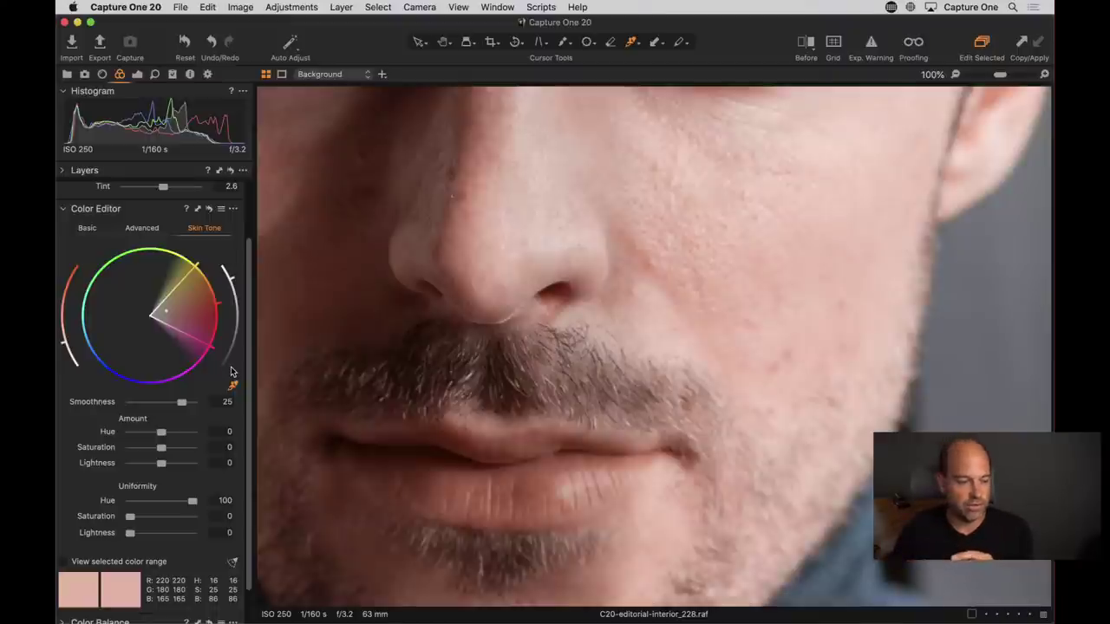
Step: Reset the Color Editor adjustments and expand the Layers tool
click(208, 210)
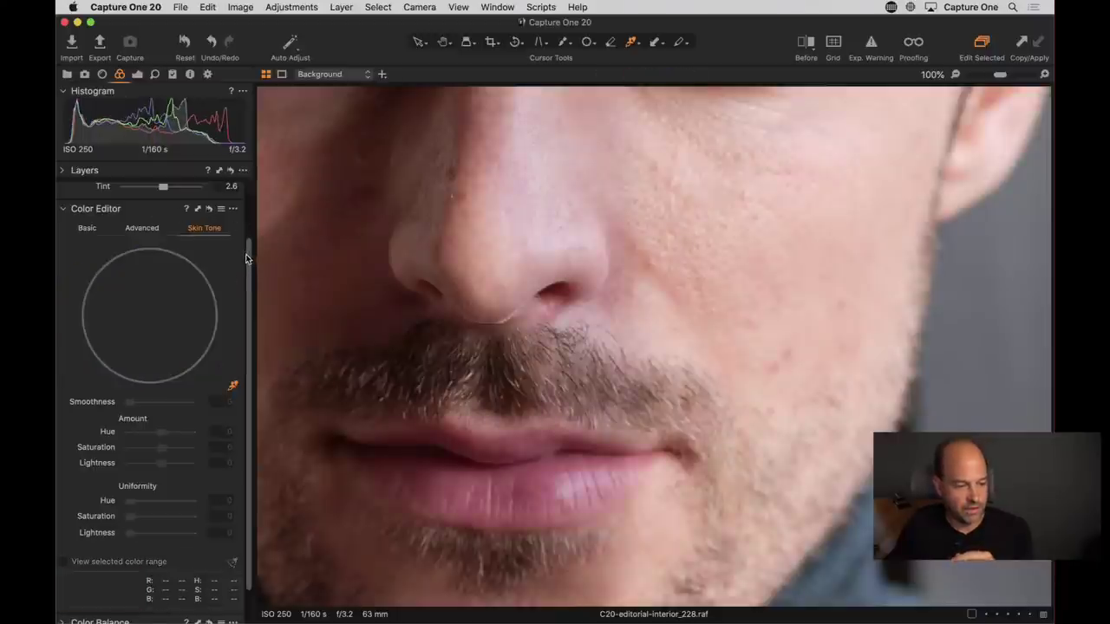
scroll(248, 251, up, 2)
click(71, 173)
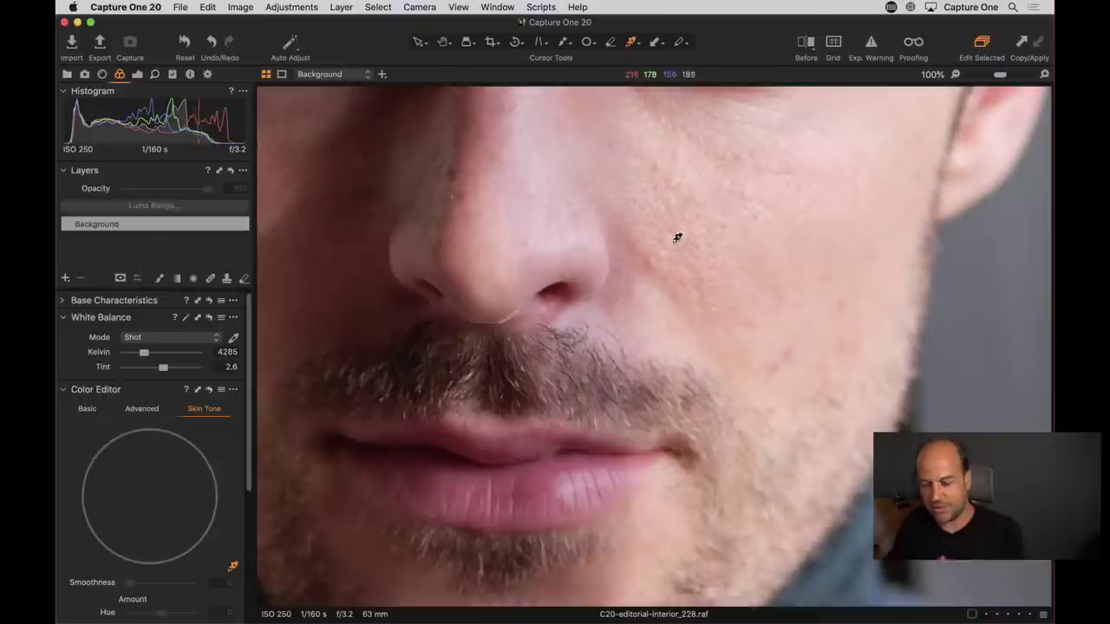
Step: Prepare the mask brush for painting the face, with a smaller size and a higher flow
key(super+0)
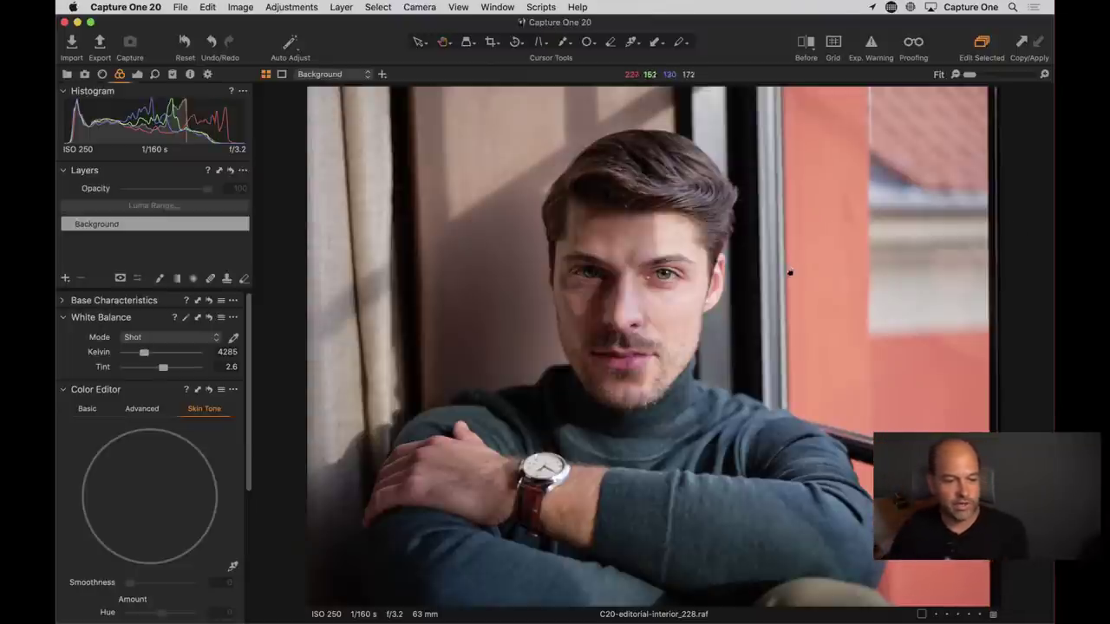
click(647, 325)
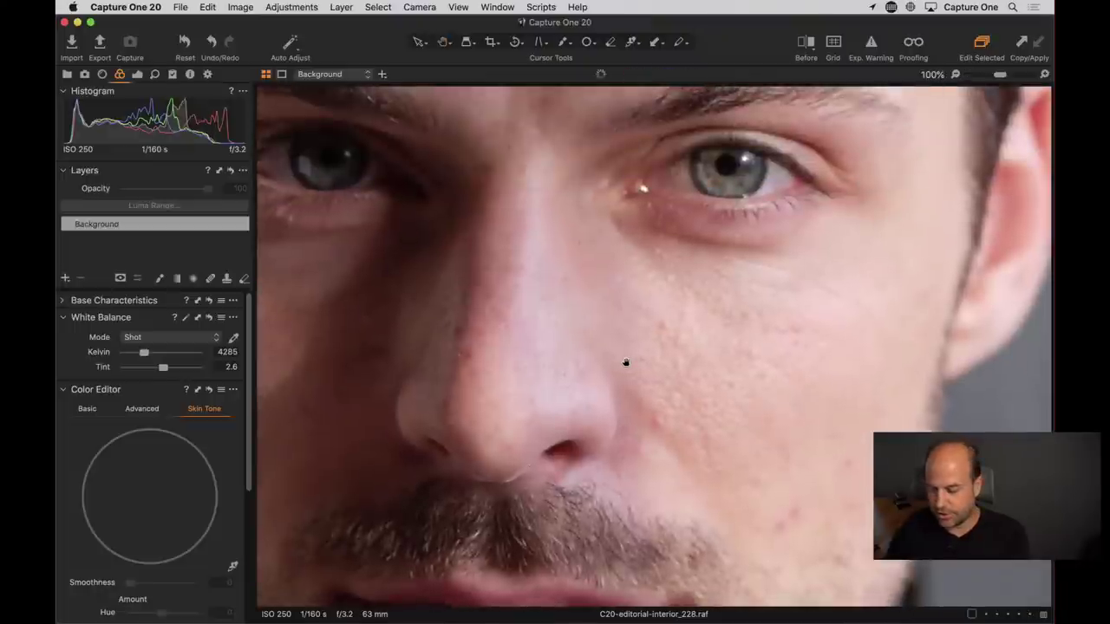
scroll(626, 362, down, 2)
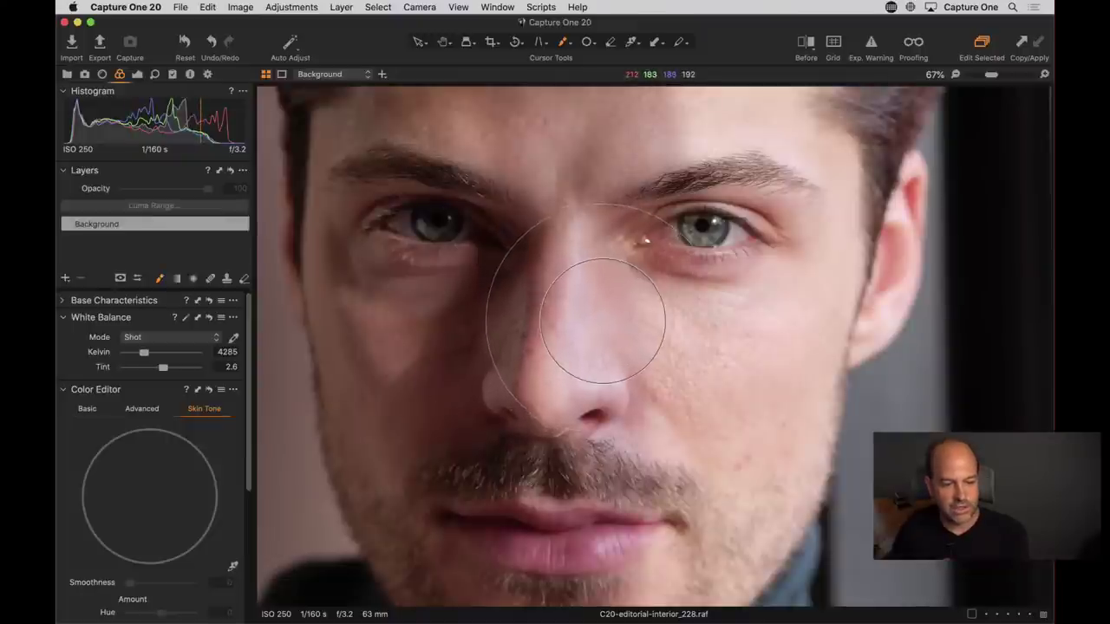
right_click(674, 349)
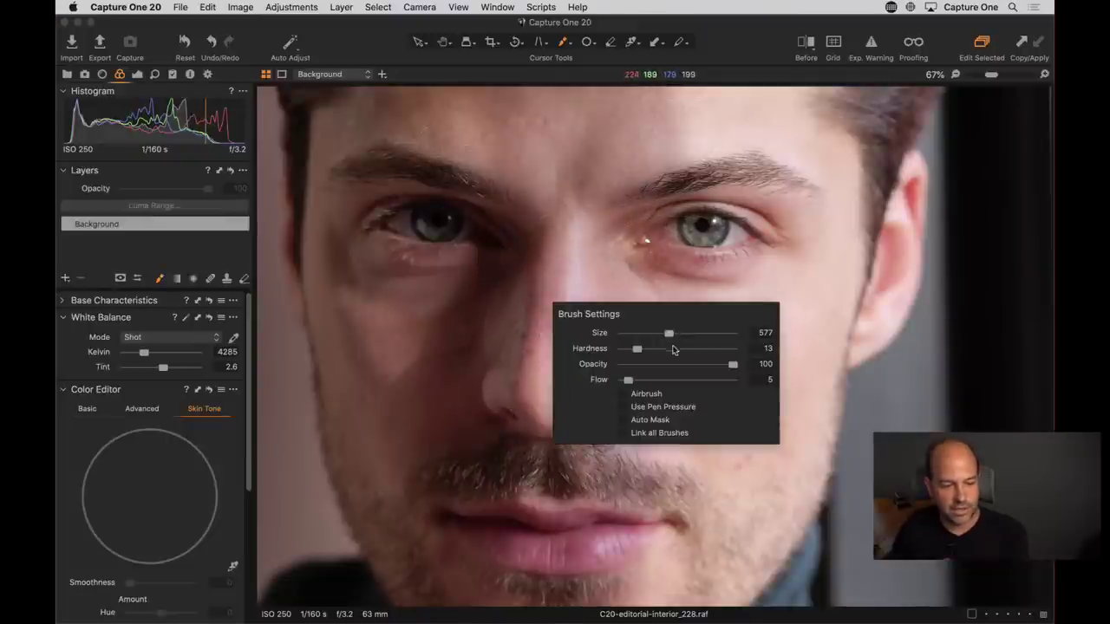
mouse_move(669, 334)
mouse_down()
mouse_move(654, 334)
mouse_move(659, 348)
mouse_move(655, 333)
mouse_move(659, 348)
mouse_move(733, 380)
mouse_up()
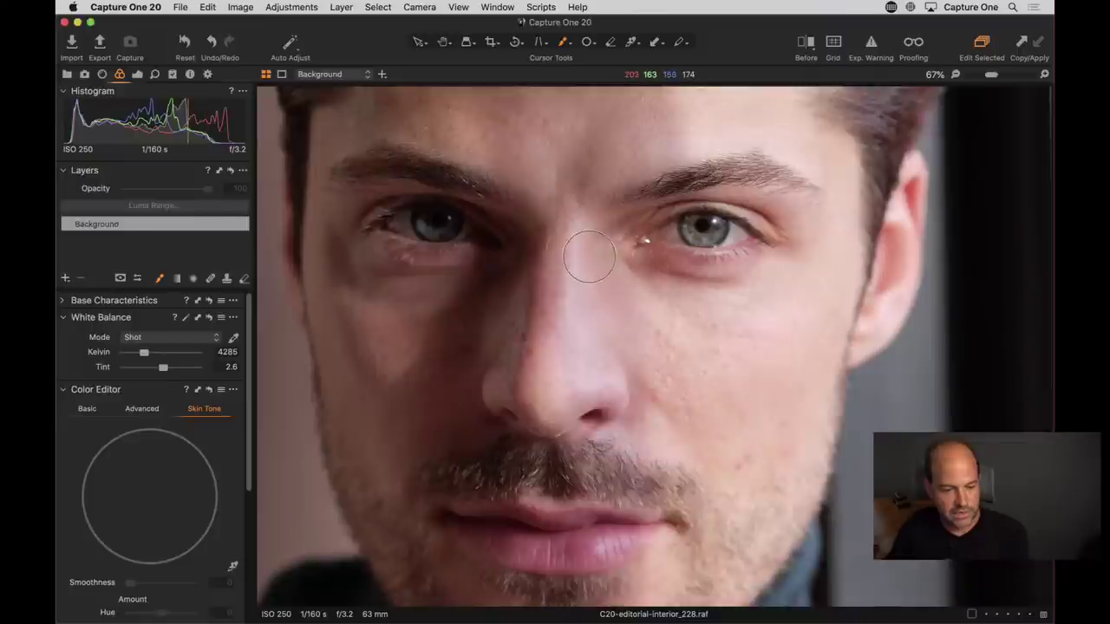
Step: Paint a mask on a new adjustment layer over the nose, cheeks, upper lip and chin with the mask shown, leaving out the lips
drag(595, 252, 657, 323)
key(m)
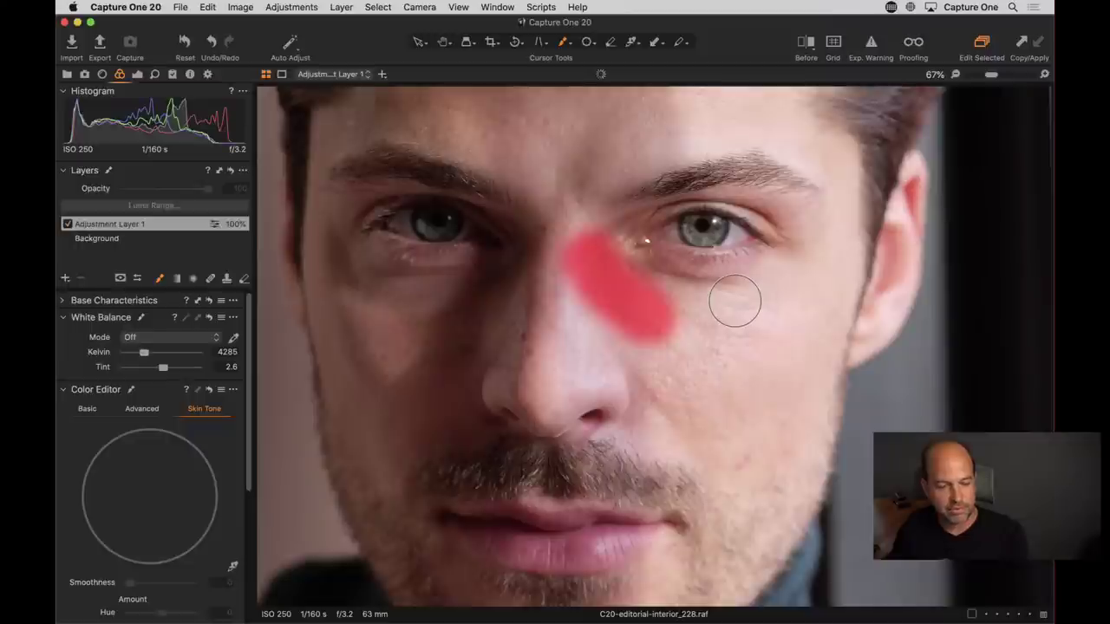
mouse_move(639, 292)
mouse_down()
mouse_move(740, 280)
mouse_move(811, 262)
mouse_move(671, 340)
mouse_move(635, 345)
mouse_move(582, 326)
mouse_move(571, 246)
mouse_move(482, 347)
mouse_move(533, 302)
mouse_move(488, 311)
mouse_move(462, 398)
mouse_move(617, 384)
mouse_move(556, 405)
mouse_move(751, 457)
mouse_move(693, 394)
mouse_move(809, 318)
mouse_move(815, 275)
mouse_move(790, 411)
mouse_move(776, 399)
mouse_move(753, 428)
mouse_move(770, 462)
mouse_move(807, 418)
mouse_move(730, 514)
mouse_move(735, 484)
mouse_move(656, 462)
mouse_move(463, 477)
mouse_move(429, 466)
mouse_move(560, 419)
mouse_move(511, 421)
mouse_move(644, 416)
mouse_move(430, 426)
mouse_move(411, 415)
mouse_move(443, 316)
mouse_move(485, 289)
mouse_move(392, 287)
mouse_move(347, 271)
mouse_move(397, 369)
mouse_move(381, 360)
mouse_move(366, 408)
mouse_move(338, 302)
mouse_move(362, 392)
mouse_move(417, 489)
mouse_up()
scroll(494, 426, down, 5)
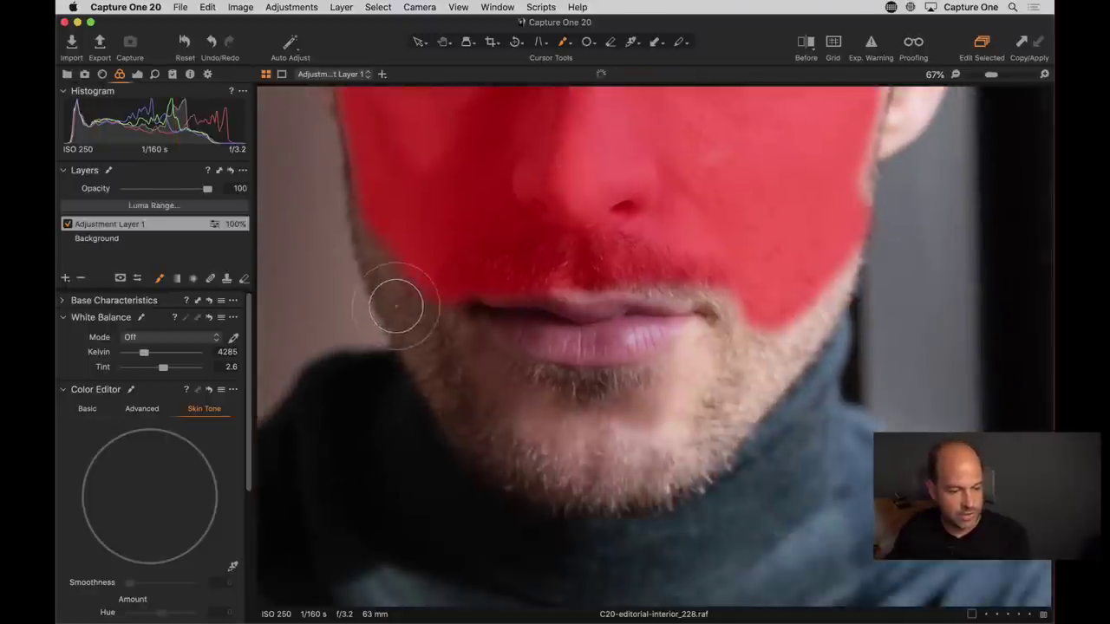
mouse_move(491, 391)
mouse_down()
mouse_move(608, 415)
mouse_move(529, 396)
mouse_move(657, 388)
mouse_move(718, 361)
mouse_move(756, 304)
mouse_move(665, 445)
mouse_move(786, 373)
mouse_move(809, 290)
mouse_move(654, 472)
mouse_move(614, 481)
mouse_move(470, 436)
mouse_move(435, 376)
mouse_move(372, 178)
mouse_up()
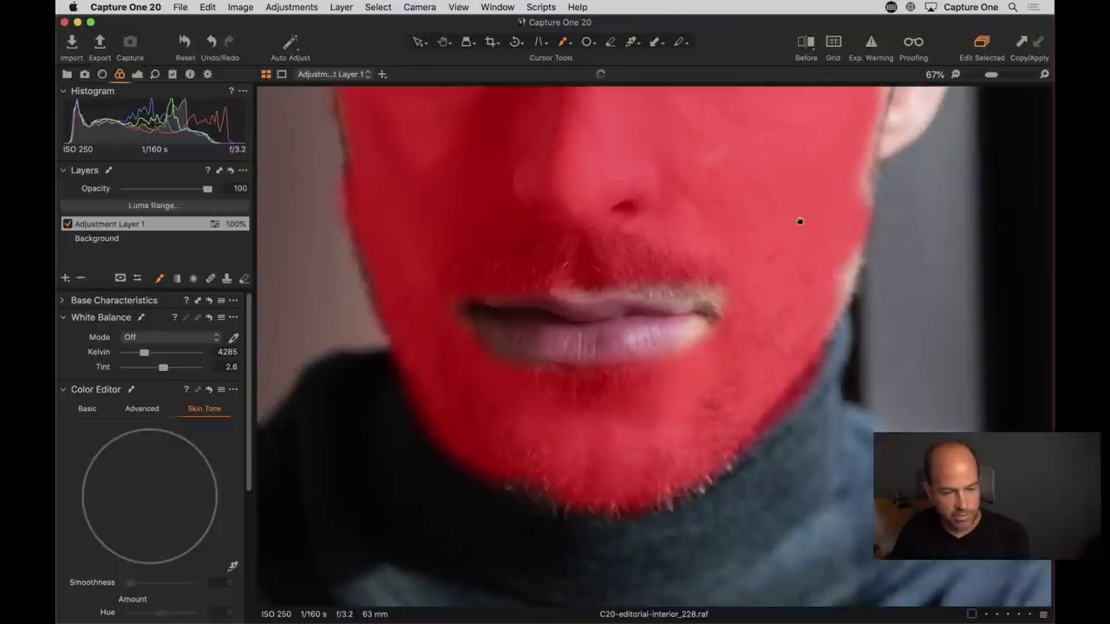
Step: Extend the layer mask over the forehead and temples, leaving out the eyes and eyebrows
scroll(798, 223, up, 10)
mouse_move(714, 341)
mouse_down()
mouse_move(720, 328)
mouse_move(703, 304)
mouse_up()
scroll(519, 293, left, 10)
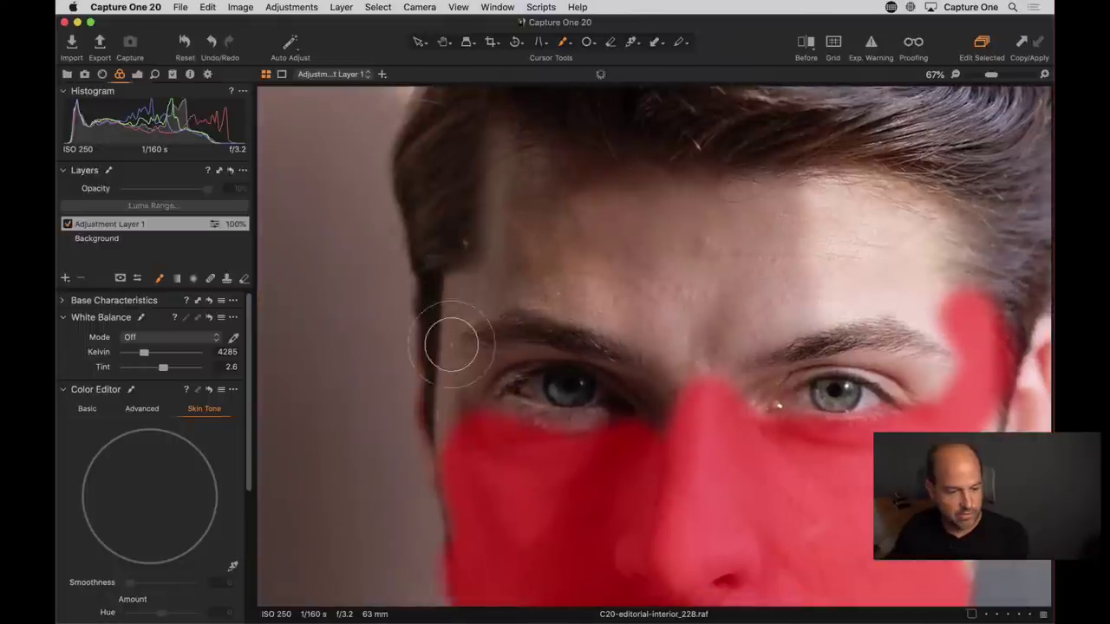
mouse_move(510, 276)
mouse_down()
mouse_move(768, 173)
mouse_move(920, 208)
mouse_move(620, 255)
mouse_move(945, 260)
mouse_move(545, 292)
mouse_move(657, 317)
mouse_move(702, 379)
mouse_move(772, 321)
mouse_move(972, 312)
mouse_move(945, 304)
mouse_move(721, 302)
mouse_move(968, 340)
mouse_move(941, 373)
mouse_move(984, 427)
mouse_up()
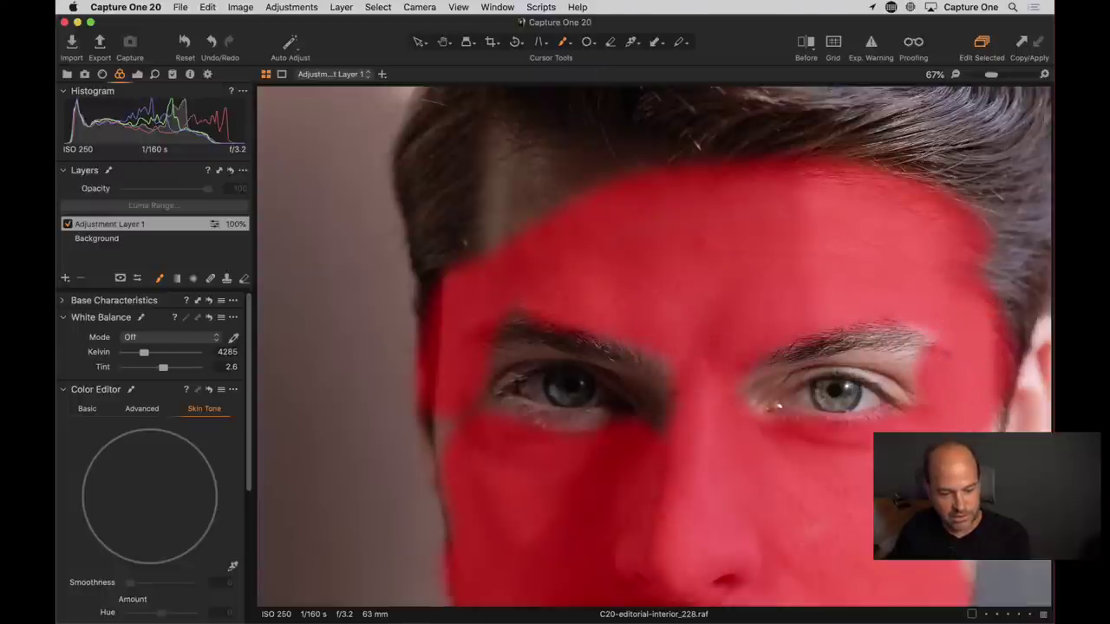
Step: Touch up the mask along the sunlit jaw edge, erase its spill onto the background, and hide the mask
scroll(711, 277, down, 5)
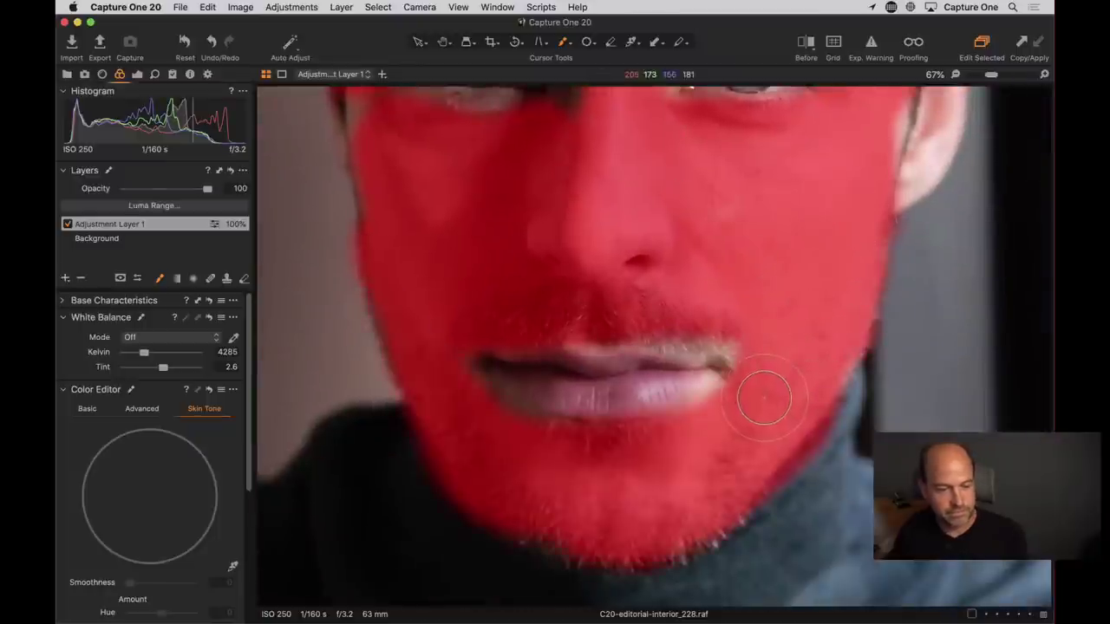
click(155, 279)
click(927, 319)
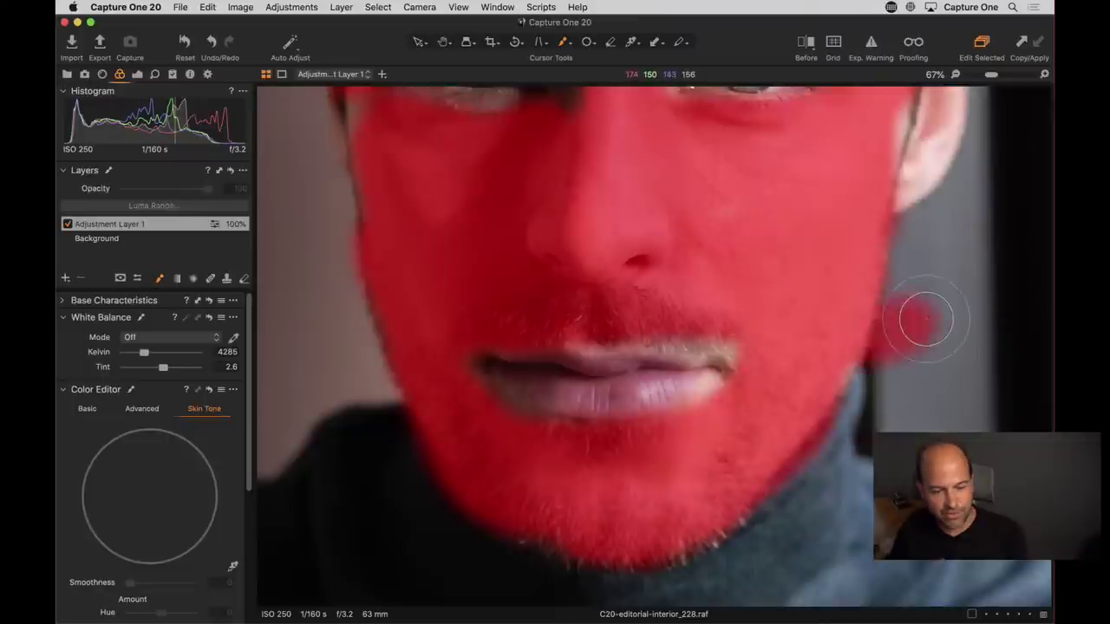
click(245, 280)
right_click(921, 277)
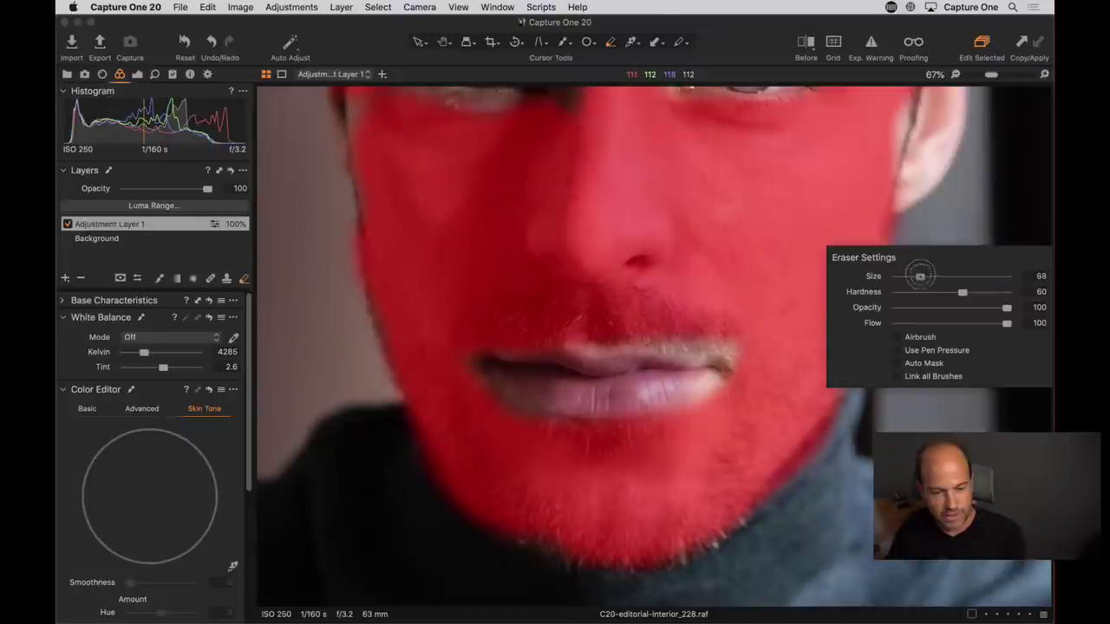
mouse_move(921, 295)
mouse_down()
mouse_move(911, 355)
mouse_move(896, 354)
mouse_up()
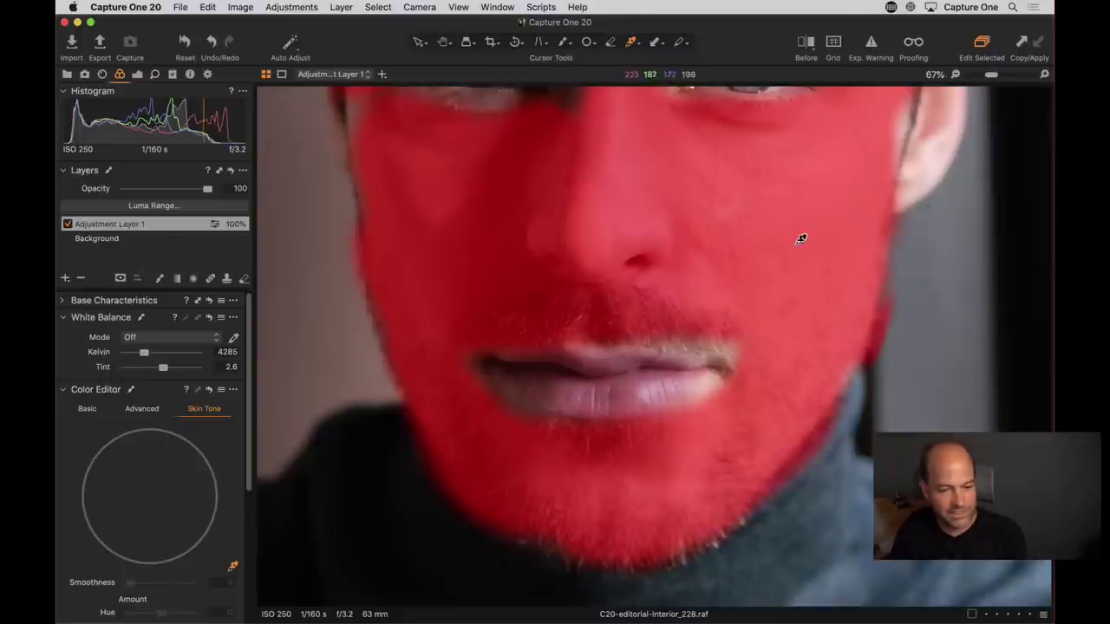
key(m)
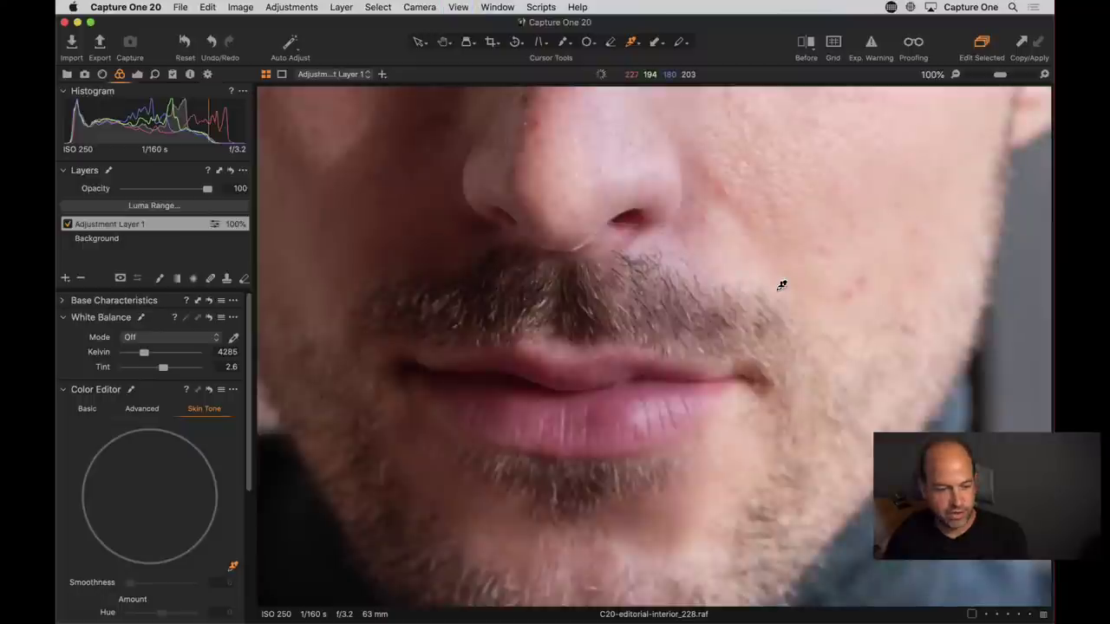
Step: Pick the skin tone from the sunlit cheek and widen its hue range toward yellow and magenta
key(super+equal)
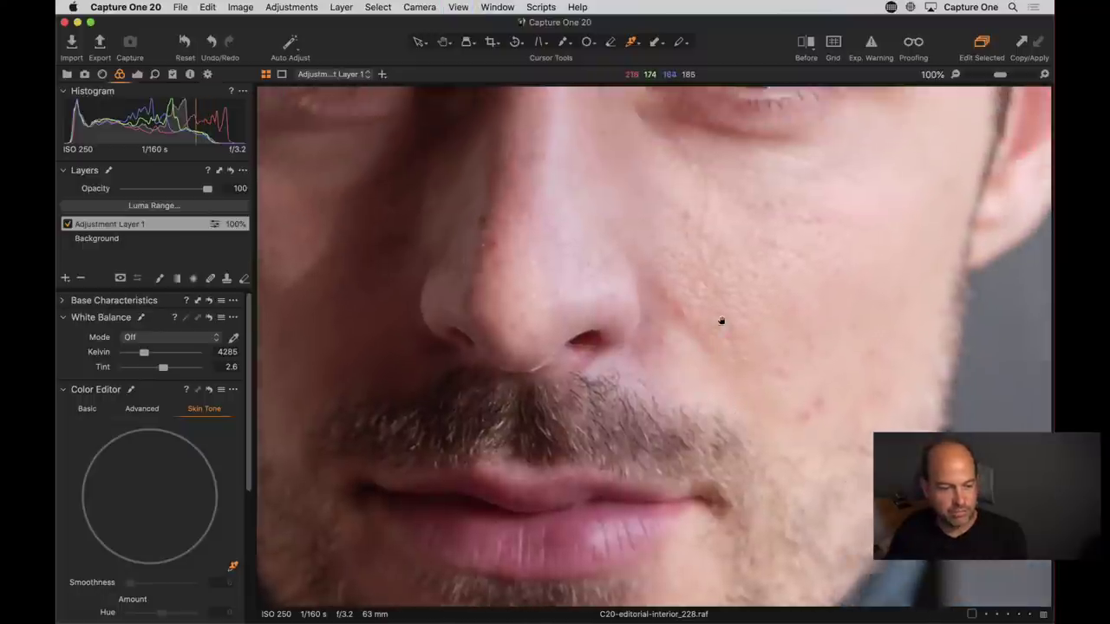
click(812, 302)
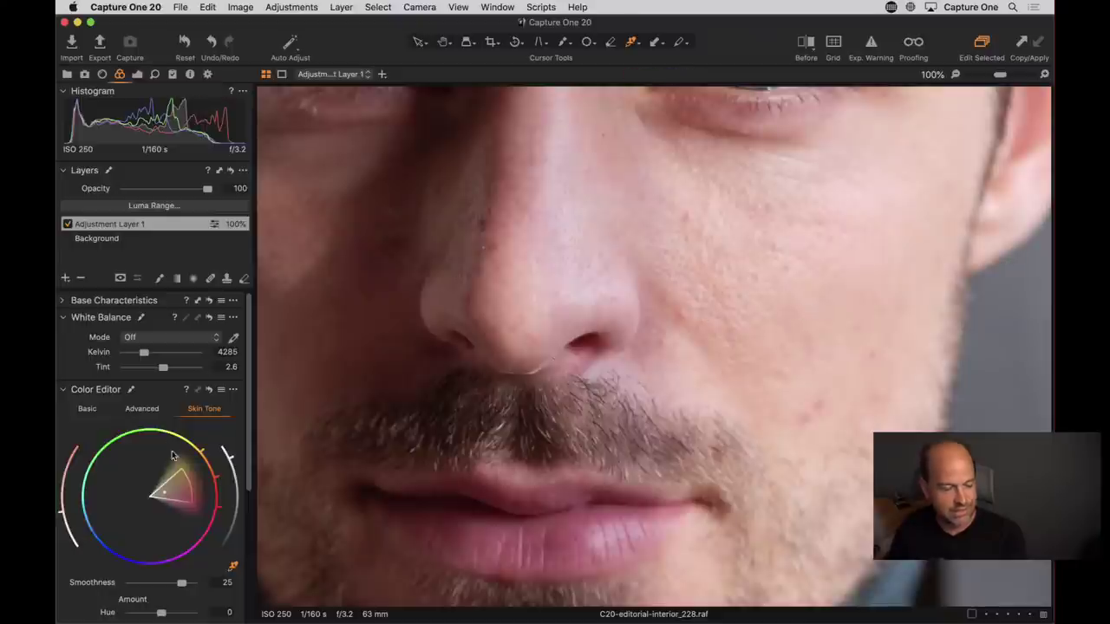
drag(192, 482, 213, 526)
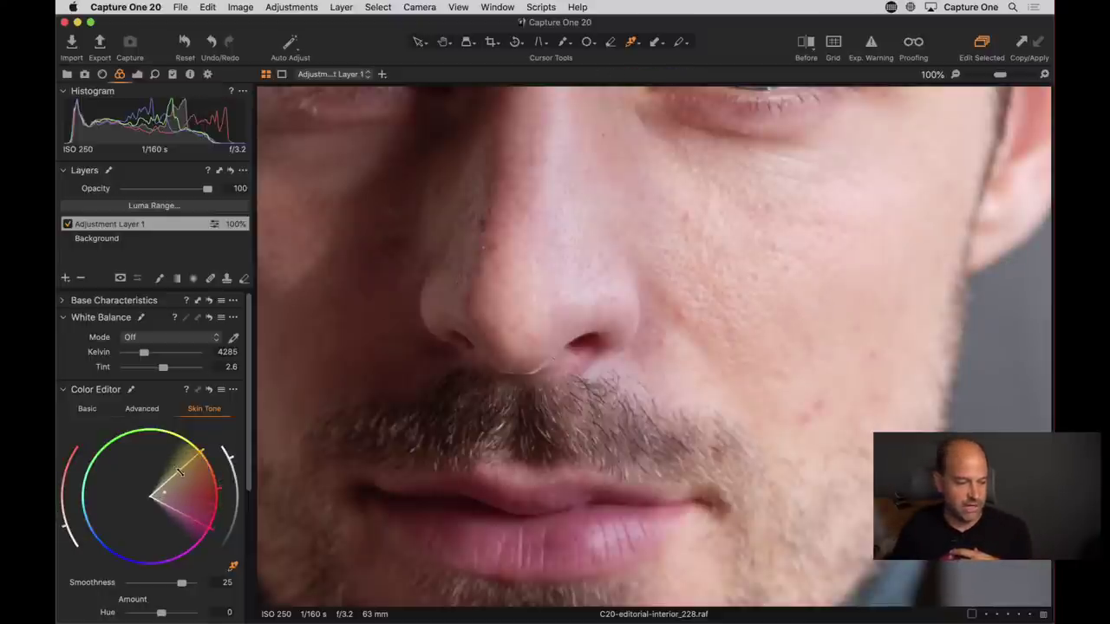
drag(176, 467, 182, 482)
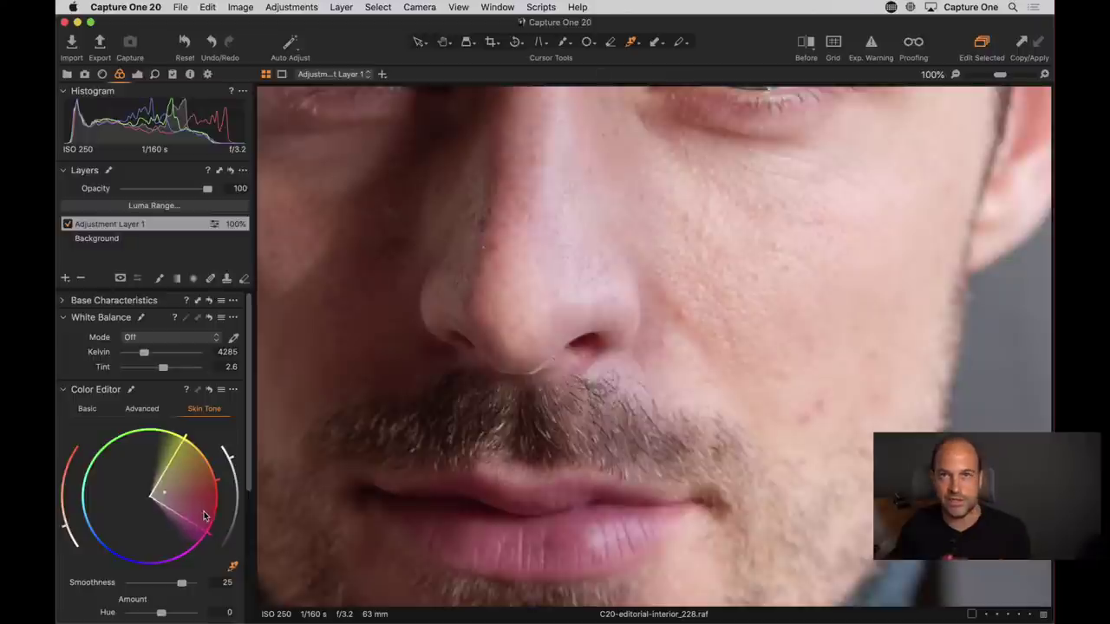
Step: Even out the face color with Skin Tone uniformity at Hue 75.1, Saturation 50.8 and Lightness 28.6
scroll(168, 523, down, 3)
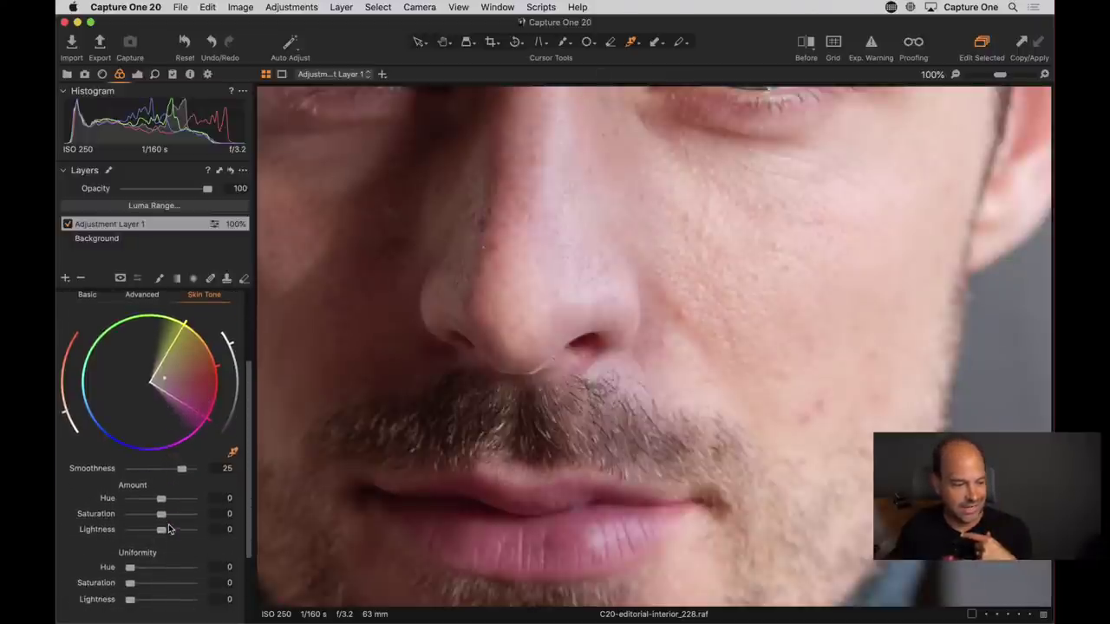
scroll(144, 561, down, 1)
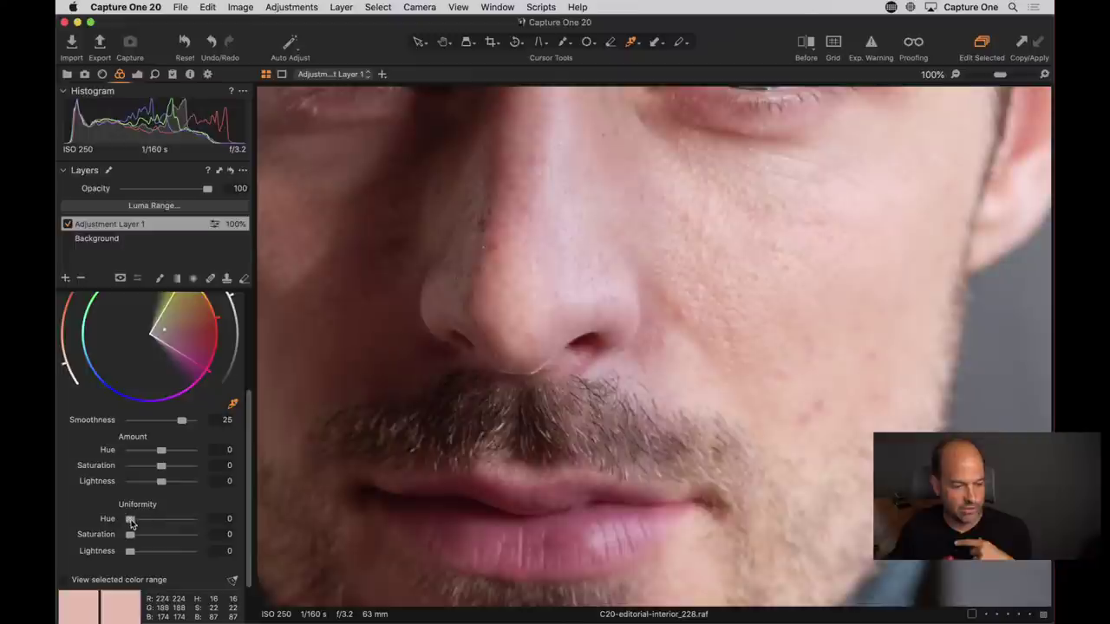
drag(130, 520, 214, 527)
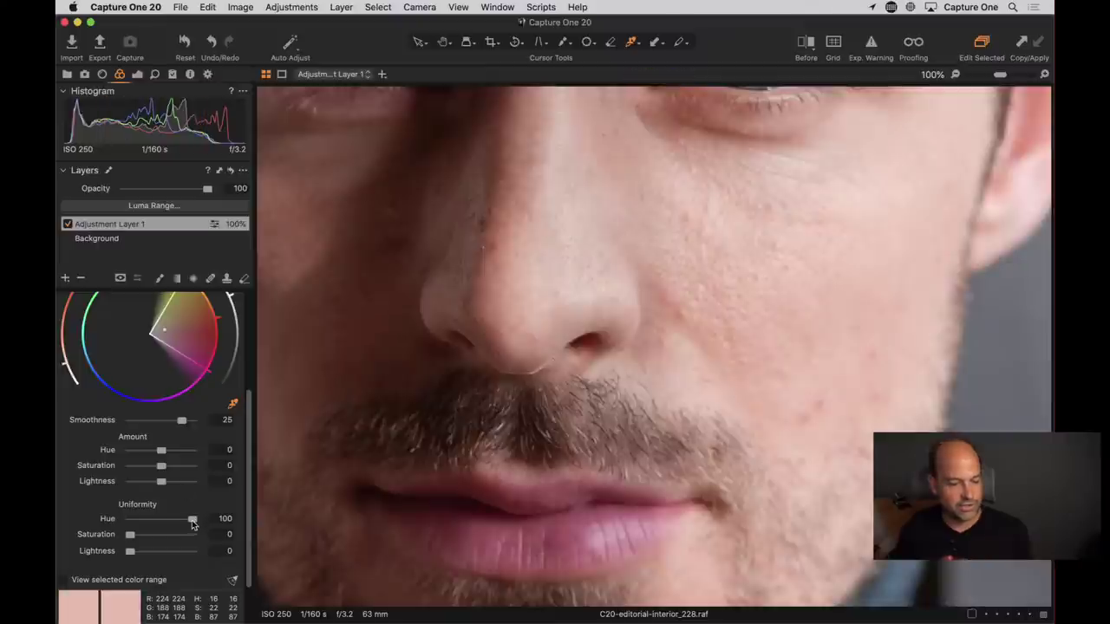
drag(191, 521, 146, 556)
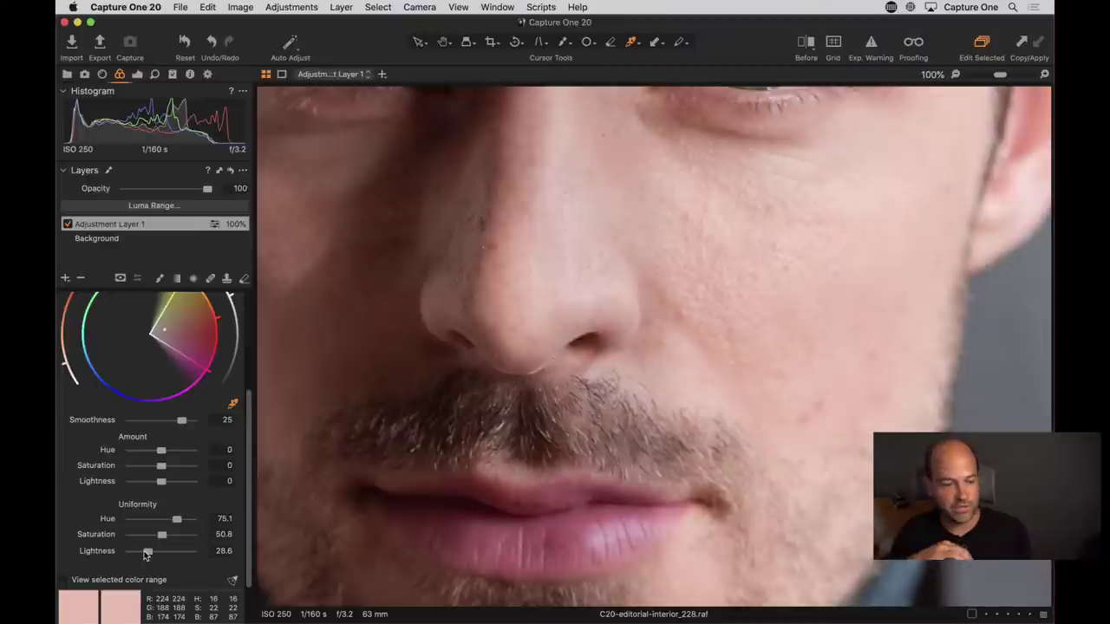
Step: Compare the face with and without the skin correction by toggling the adjustment layer, leaving it enabled
click(67, 225)
click(68, 224)
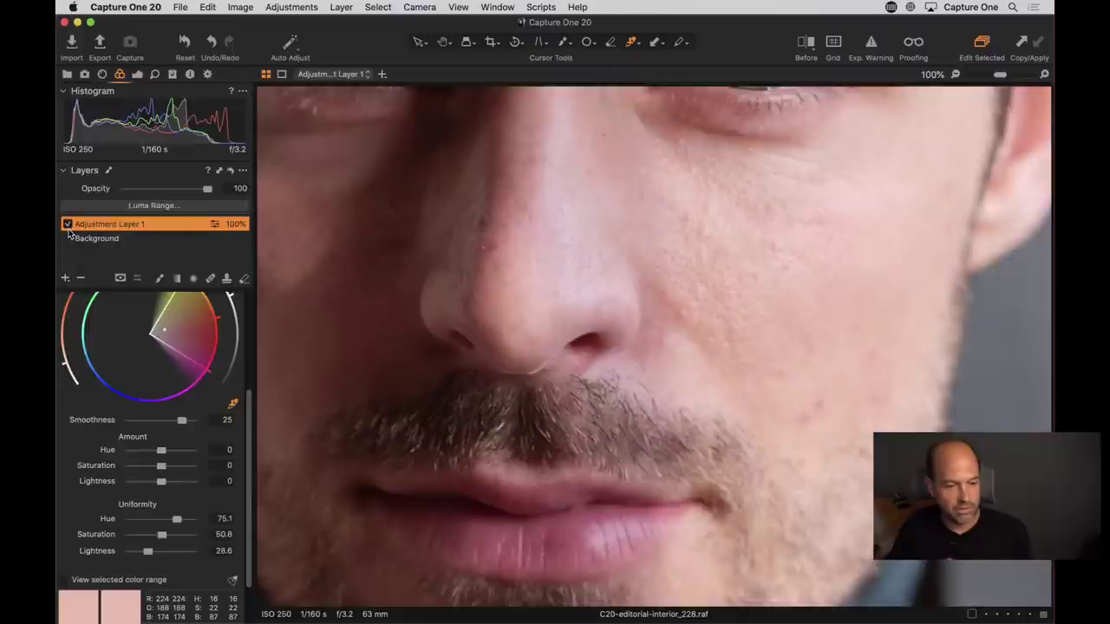
click(68, 224)
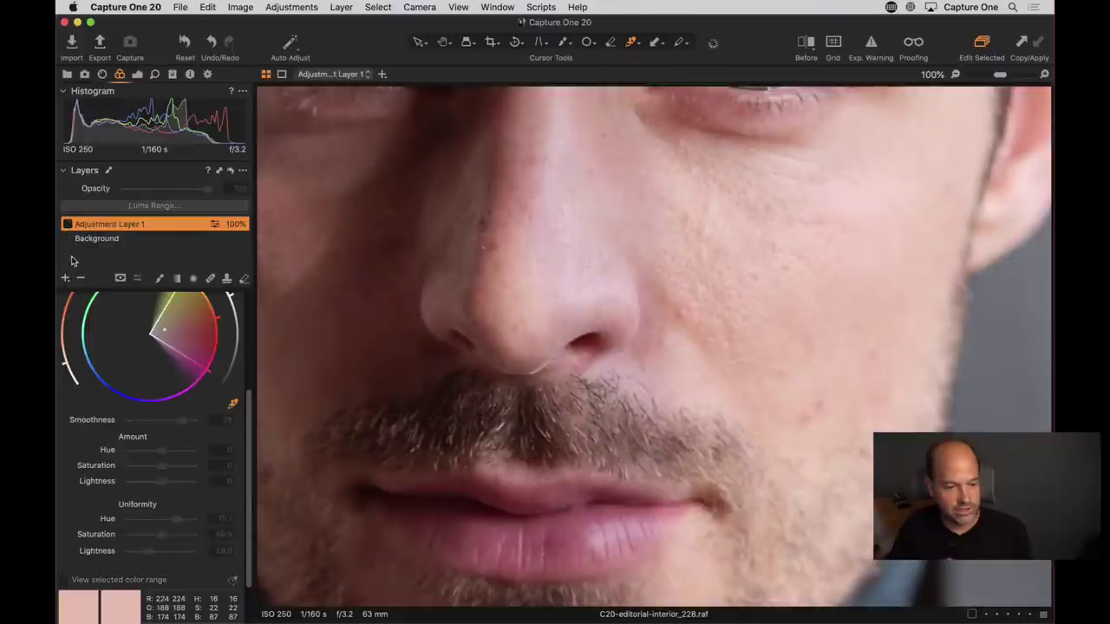
click(68, 224)
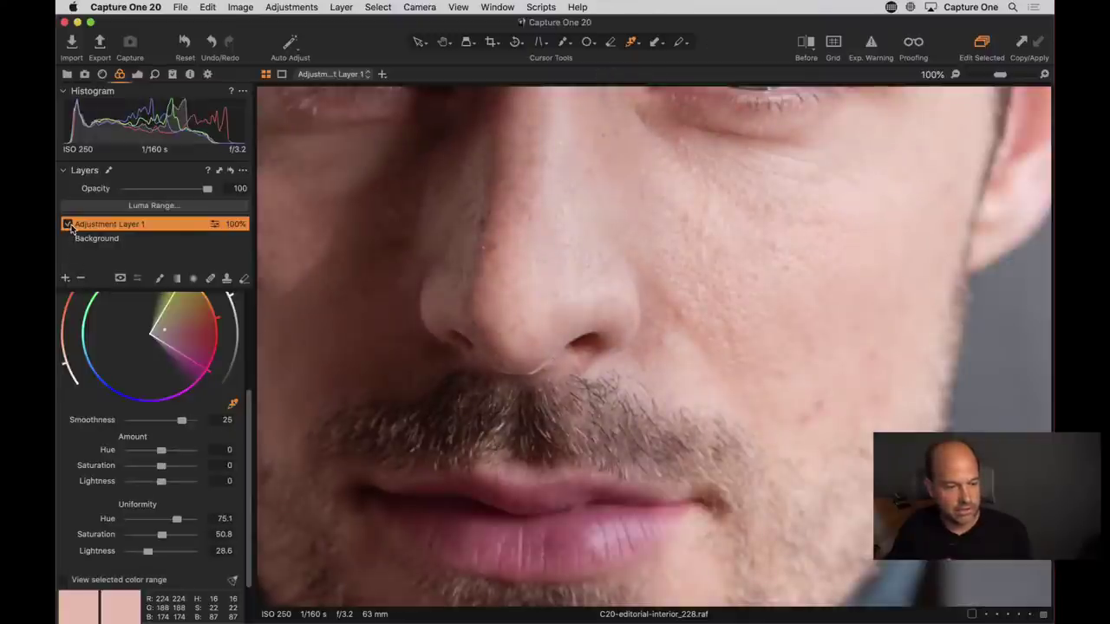
click(68, 224)
click(67, 225)
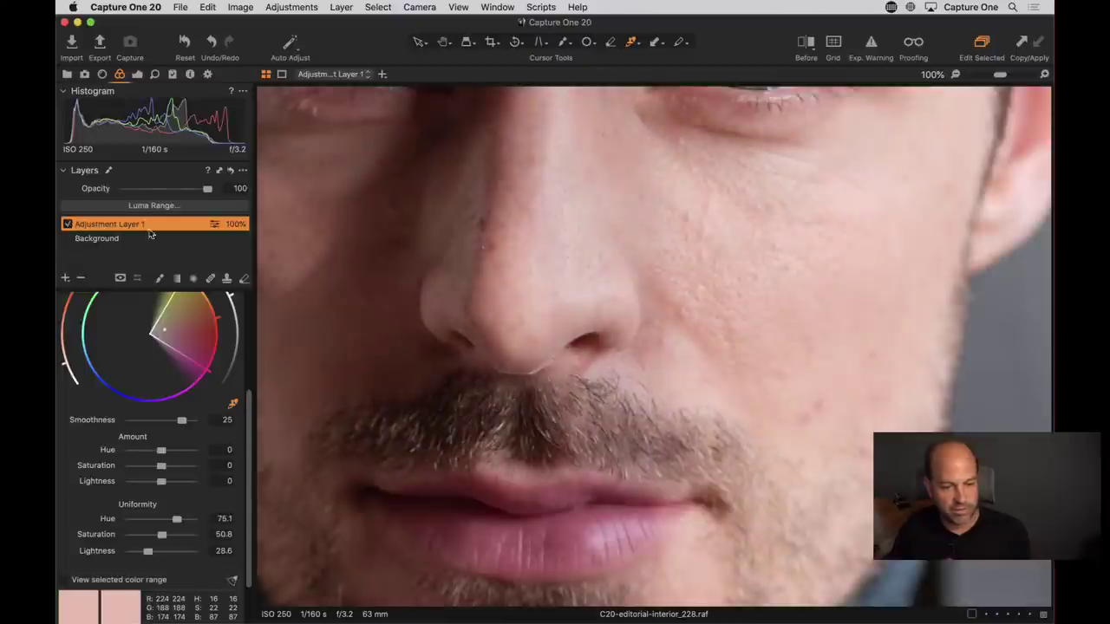
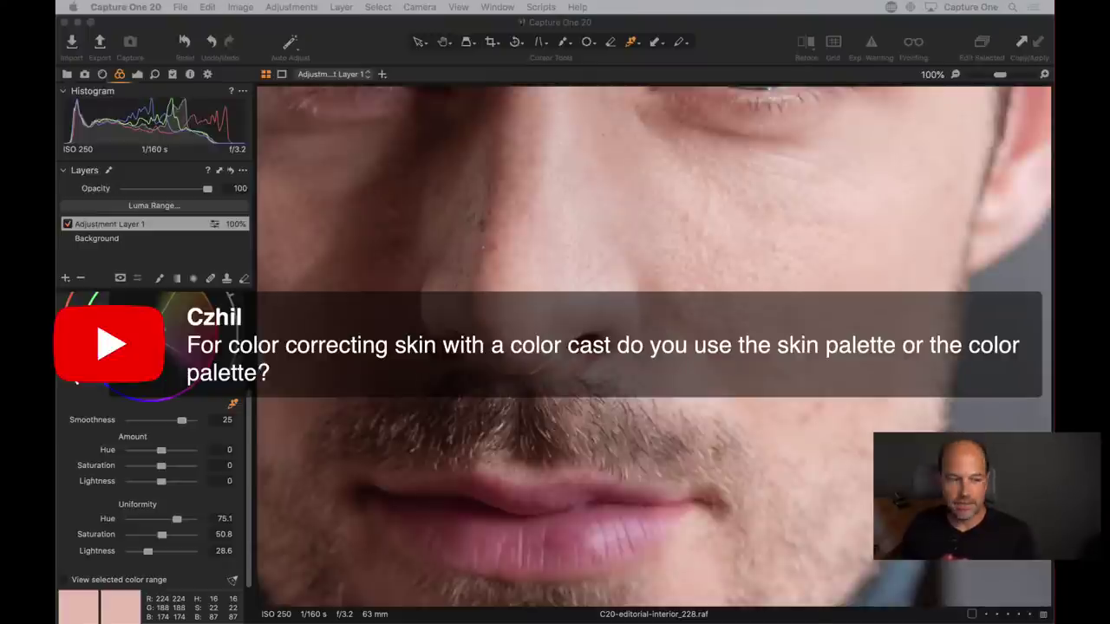
Step: Return to Capture One, turn off the skin color picker and check the layer mask on the whole portrait
key(super+Tab)
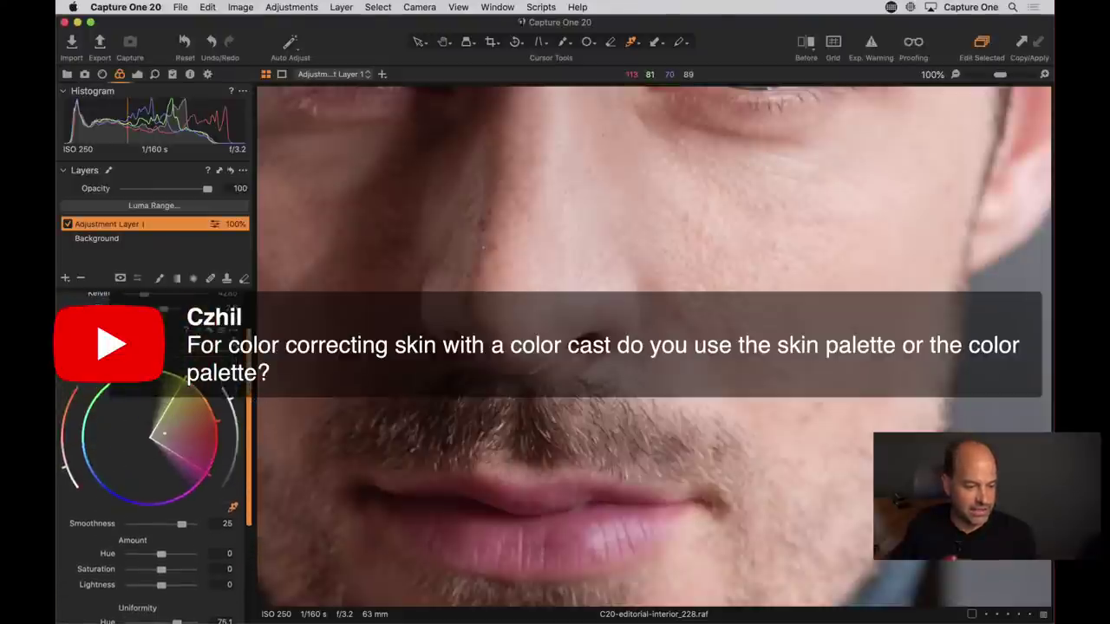
click(234, 511)
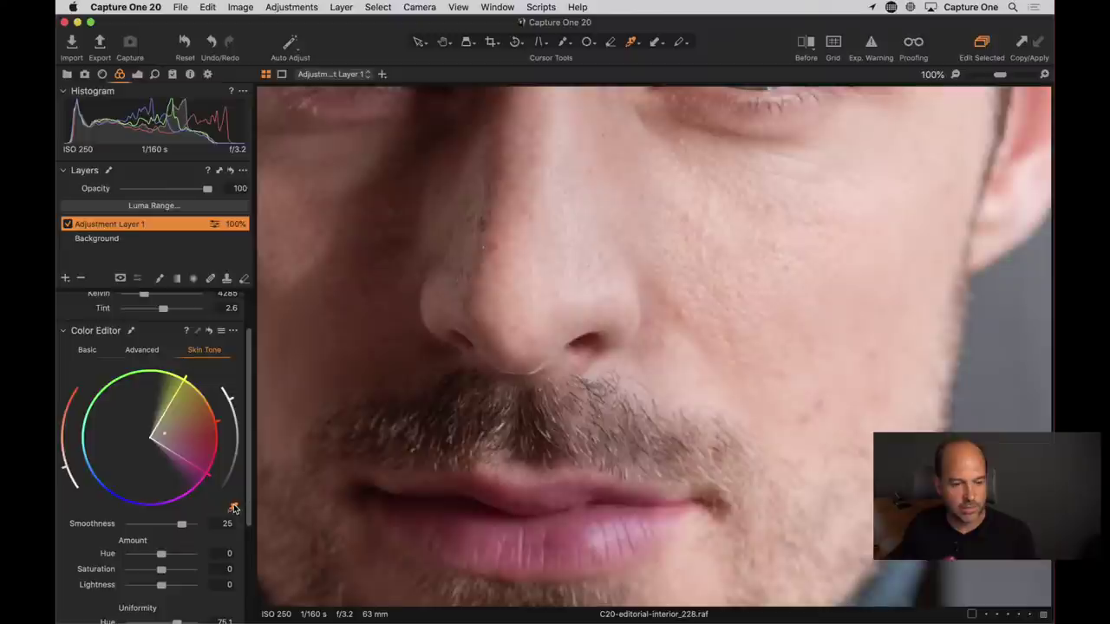
click(574, 283)
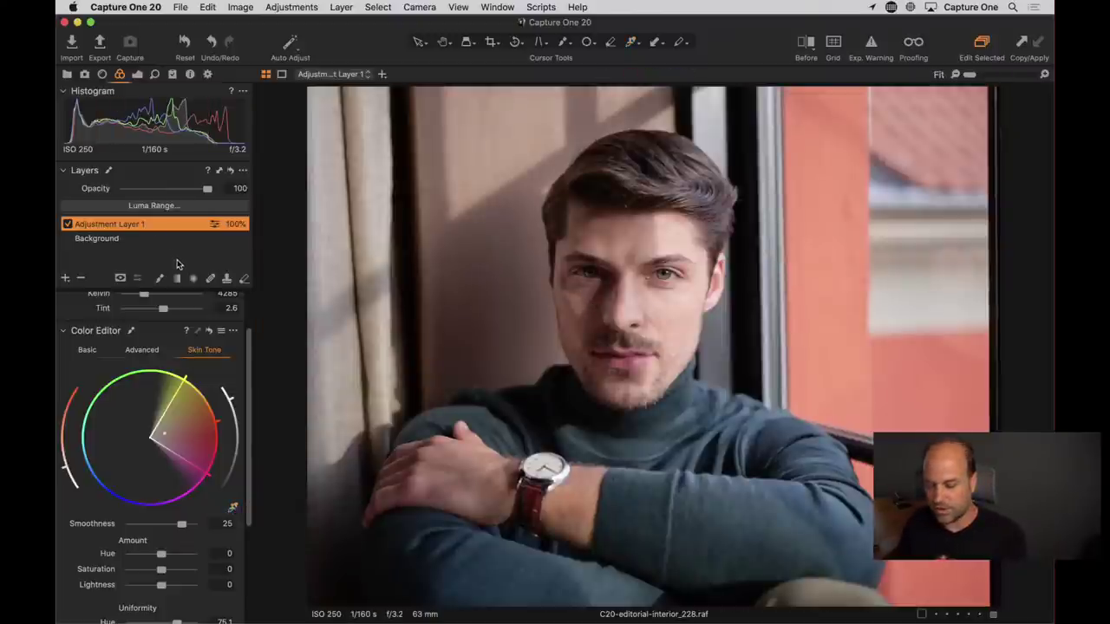
key(m)
key(m)
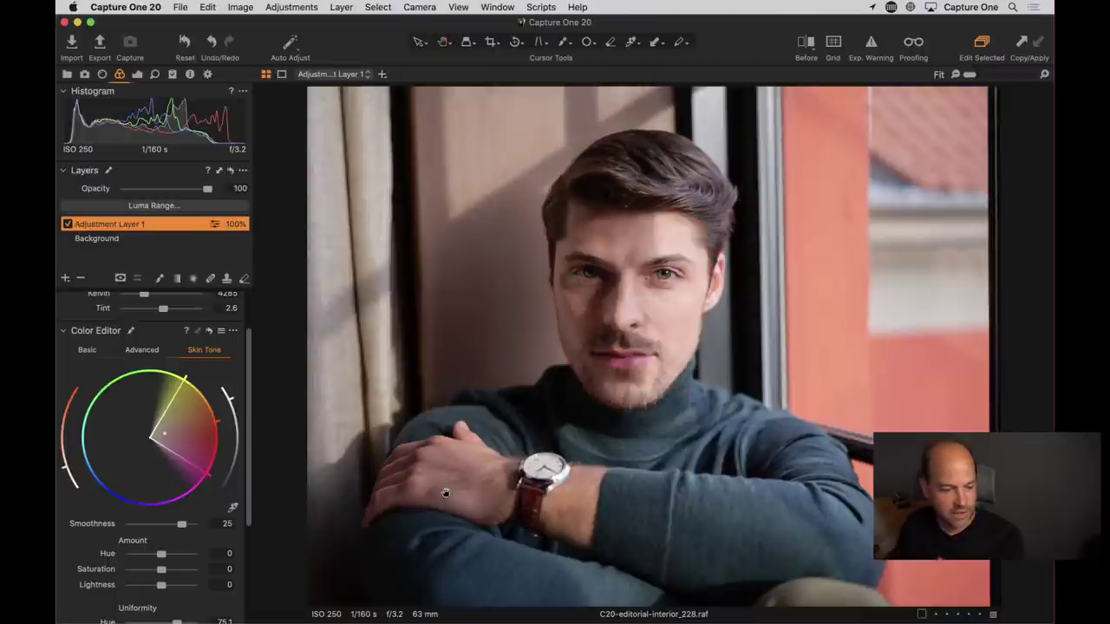
Step: Prepare a larger mask brush for painting the man's hand on the adjustment layer
click(432, 488)
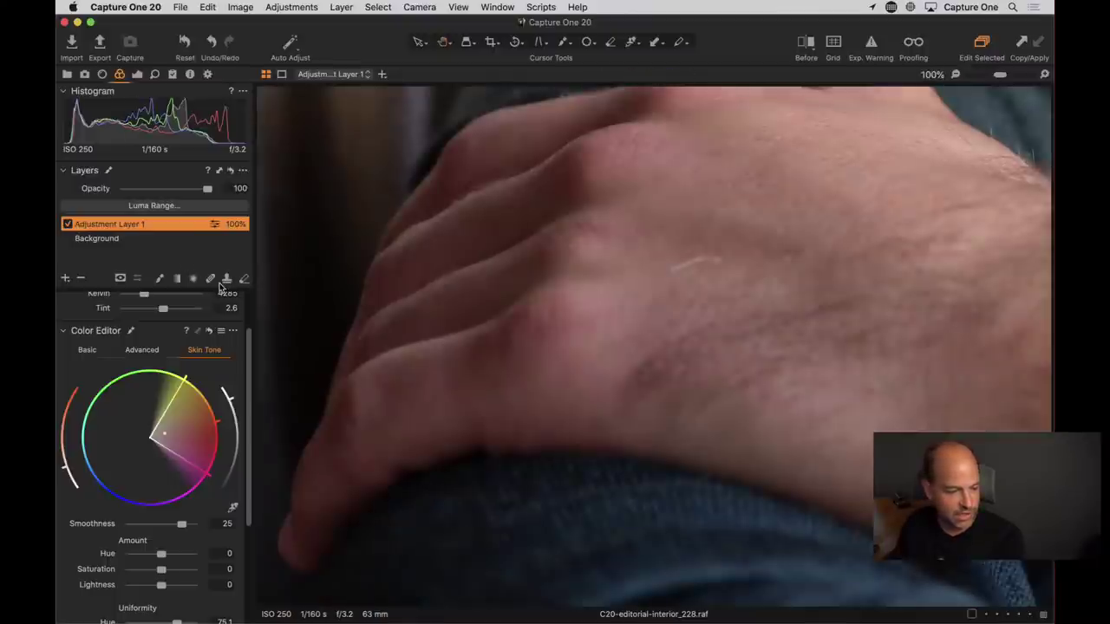
click(159, 278)
right_click(662, 280)
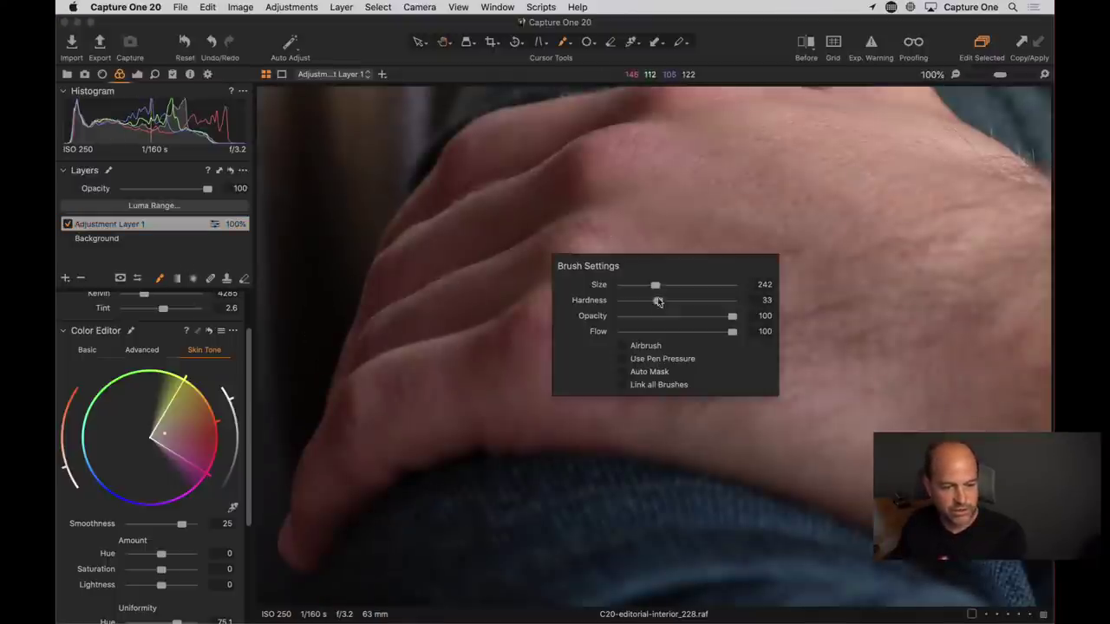
drag(656, 287, 694, 285)
Step: Extend the layer mask over the back of the hand, the knuckles and the fingers
mouse_move(701, 205)
mouse_down()
mouse_move(448, 305)
mouse_move(763, 260)
mouse_move(552, 317)
mouse_move(719, 347)
mouse_move(838, 409)
mouse_move(638, 243)
mouse_move(565, 198)
mouse_move(573, 213)
mouse_up()
drag(755, 210, 780, 295)
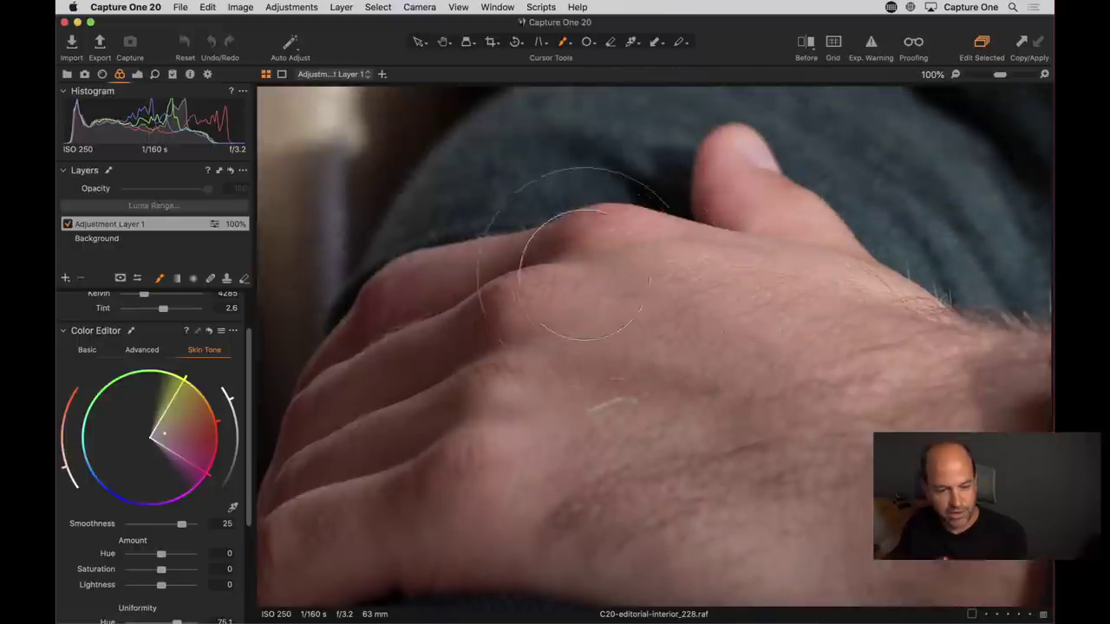
mouse_move(570, 248)
mouse_down()
mouse_move(798, 320)
mouse_move(879, 375)
mouse_move(977, 374)
mouse_move(925, 412)
mouse_move(607, 391)
mouse_up()
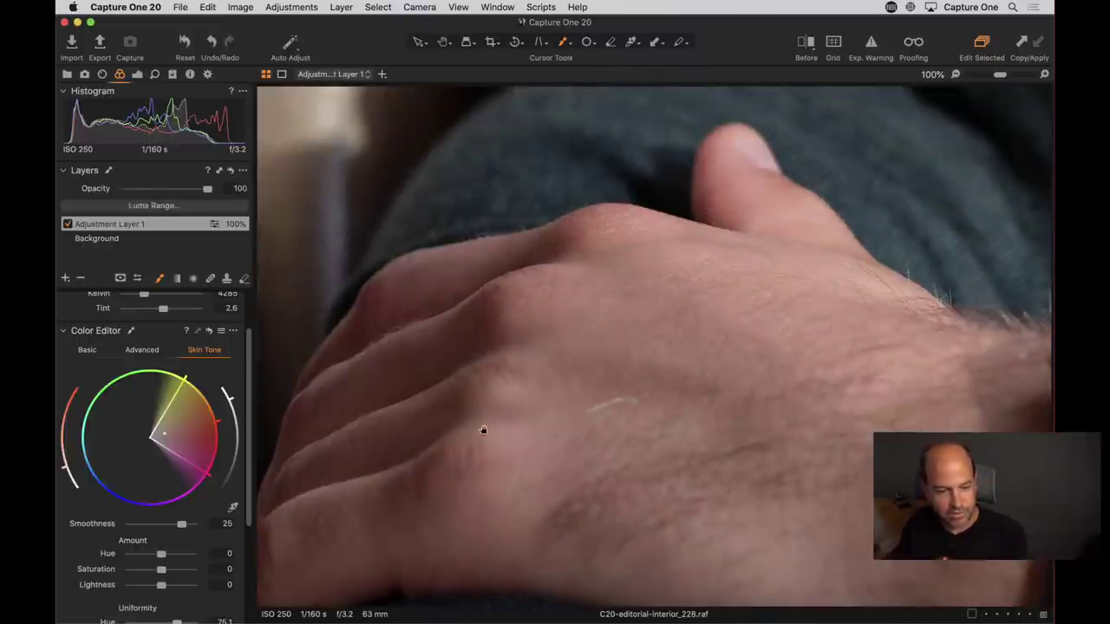
drag(483, 428, 669, 335)
mouse_move(757, 223)
mouse_down()
mouse_move(792, 248)
mouse_move(751, 292)
mouse_up()
key(super+0)
key(h)
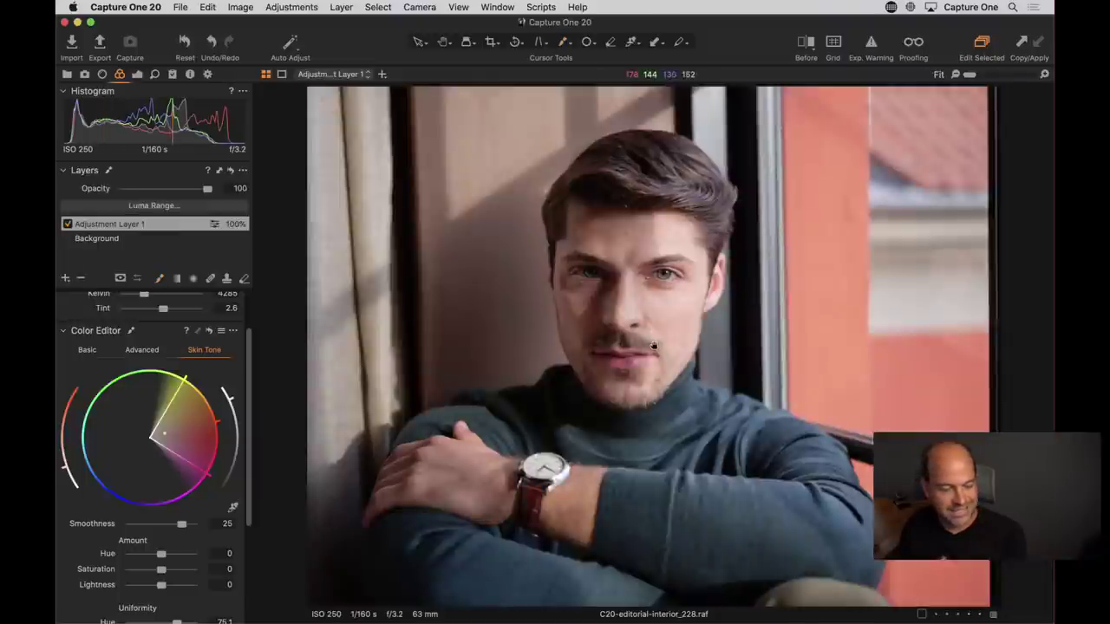
Step: Stretch the Skin Tone hue range into blue and try a violet target tone before restoring the skin color
drag(188, 470, 105, 497)
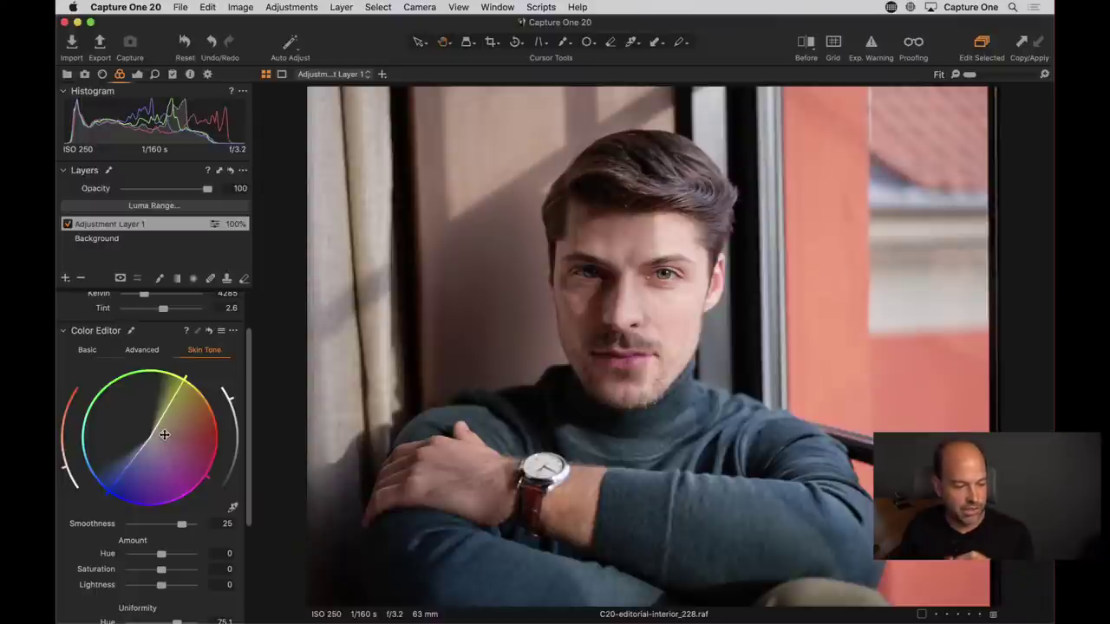
drag(164, 437, 137, 478)
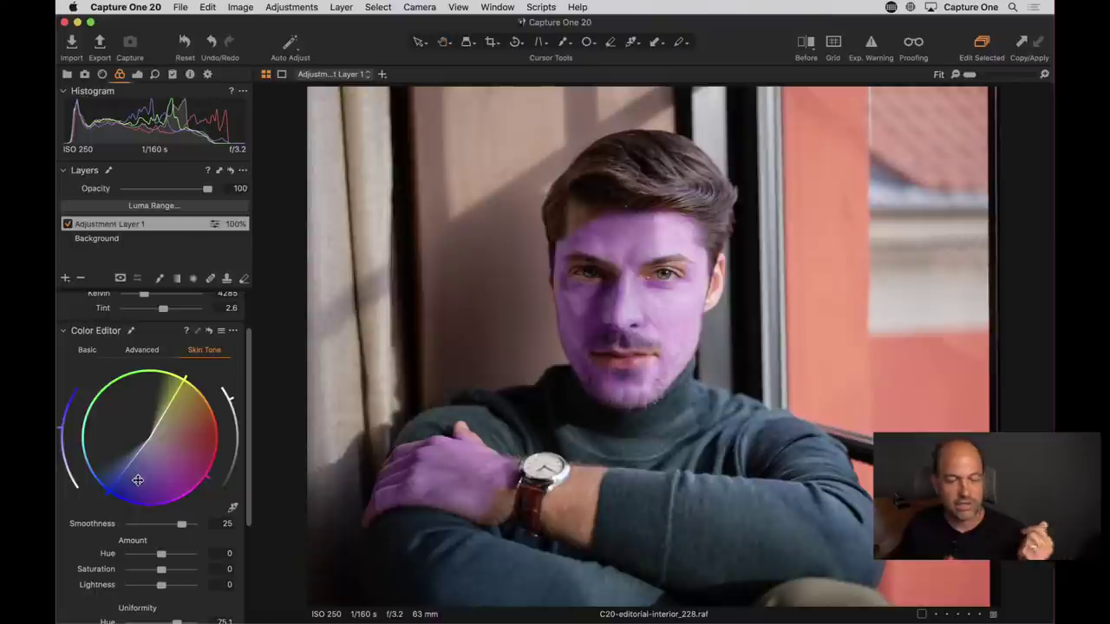
mouse_move(139, 477)
mouse_down()
mouse_move(169, 444)
mouse_move(161, 435)
mouse_up()
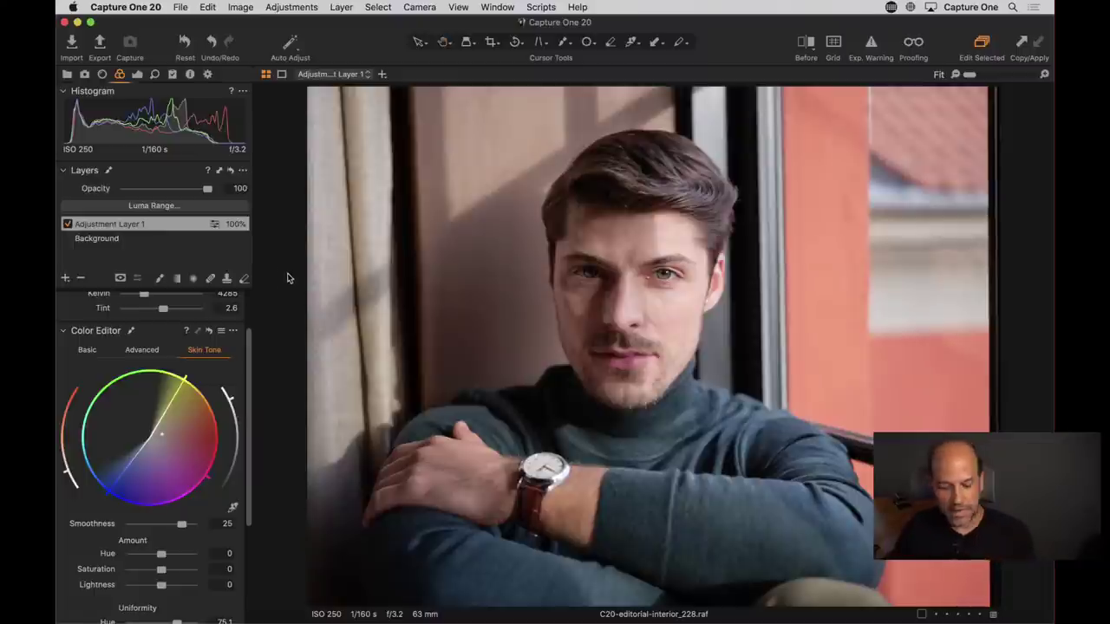
Step: Show the image browser and open the second variant of the Roosevelt Island tram photo
key(super+b)
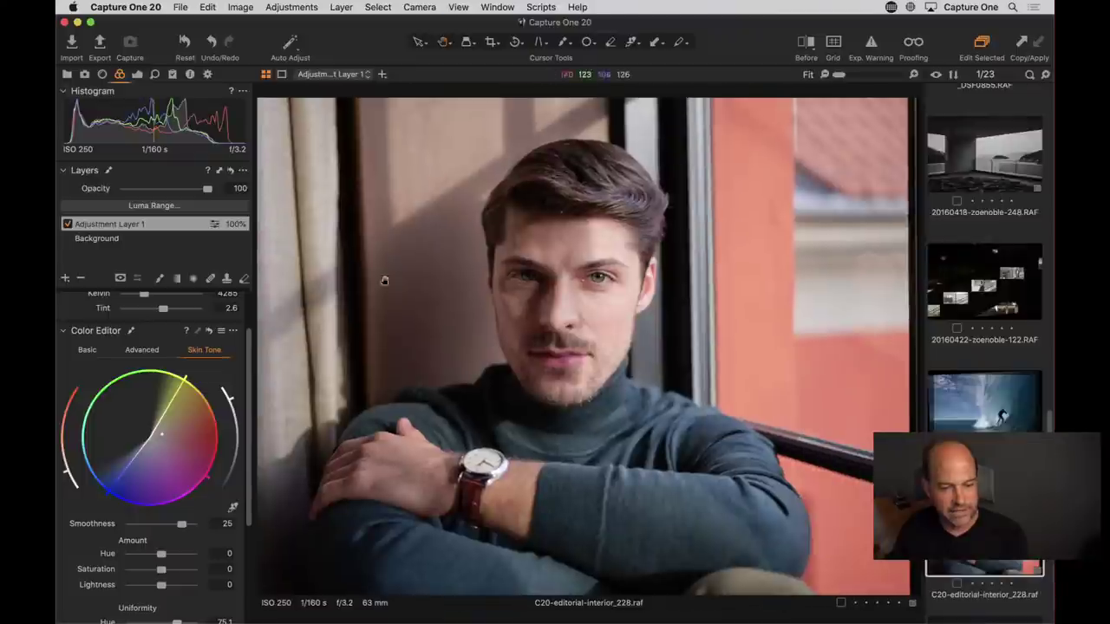
scroll(1013, 273, down, 5)
scroll(1012, 272, up, 5)
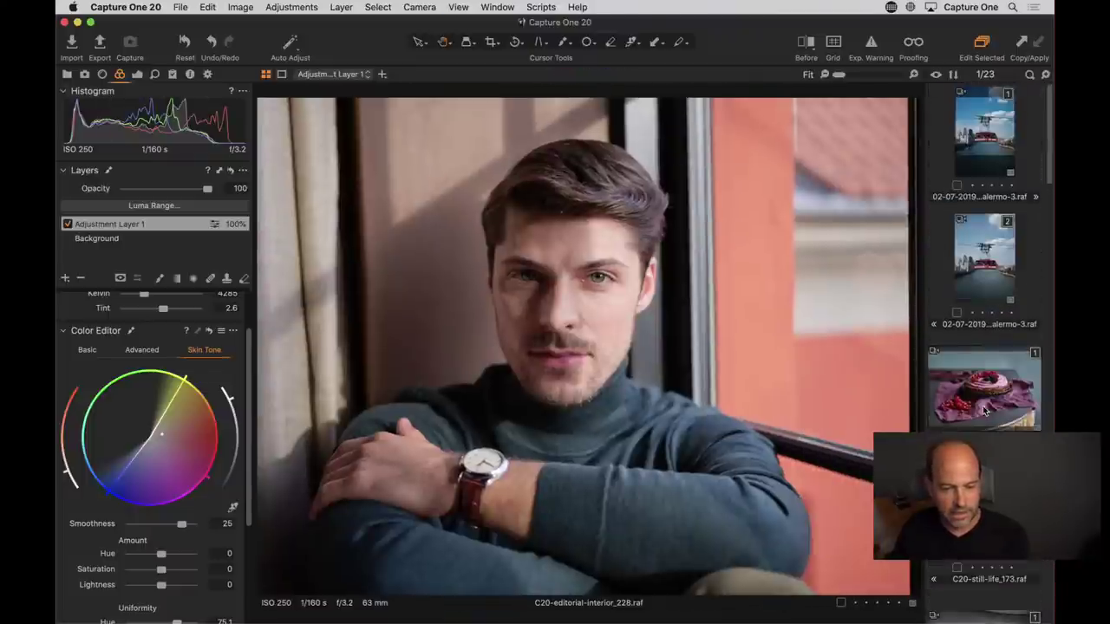
click(975, 238)
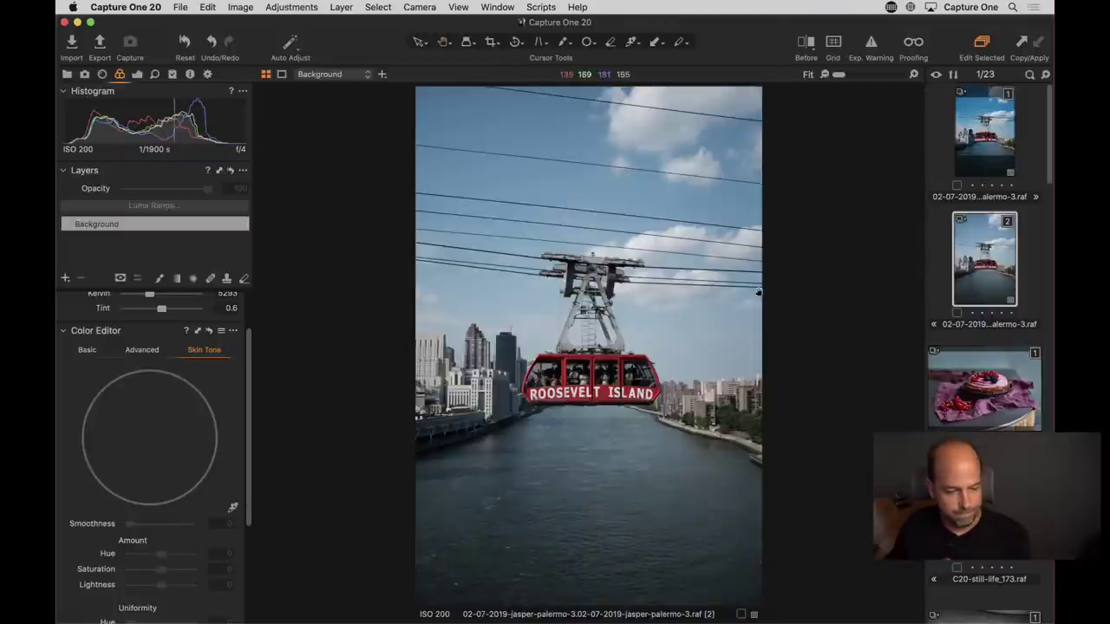
Step: Clear the existing red selection from the tram photo's Advanced color editor
scroll(206, 382, up, 1)
scroll(207, 382, down, 5)
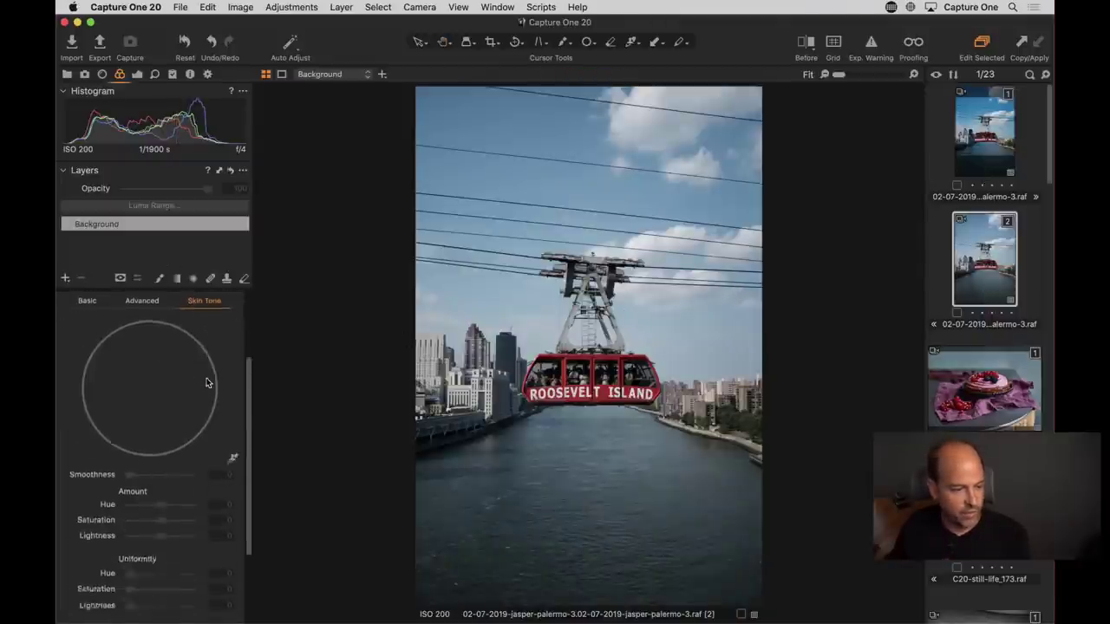
scroll(177, 381, up, 3)
click(140, 300)
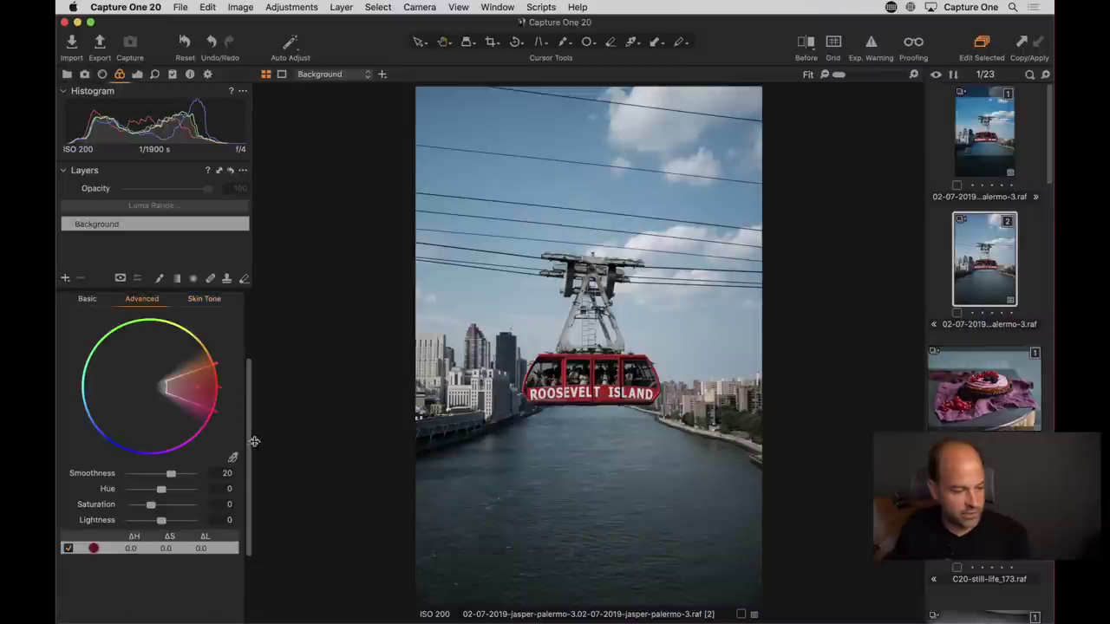
scroll(218, 326, up, 4)
click(210, 371)
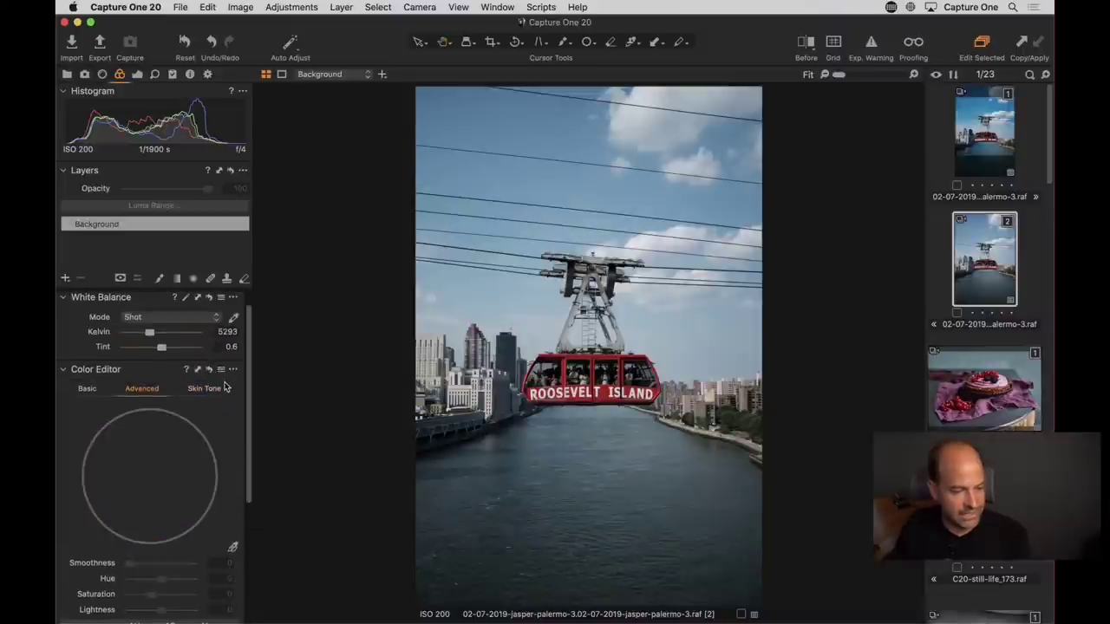
Step: Try darkening the sky's blues over a widened color range with Lightness at -100, and reset the color edits
click(544, 120)
drag(106, 480, 82, 489)
scroll(173, 479, down, 2)
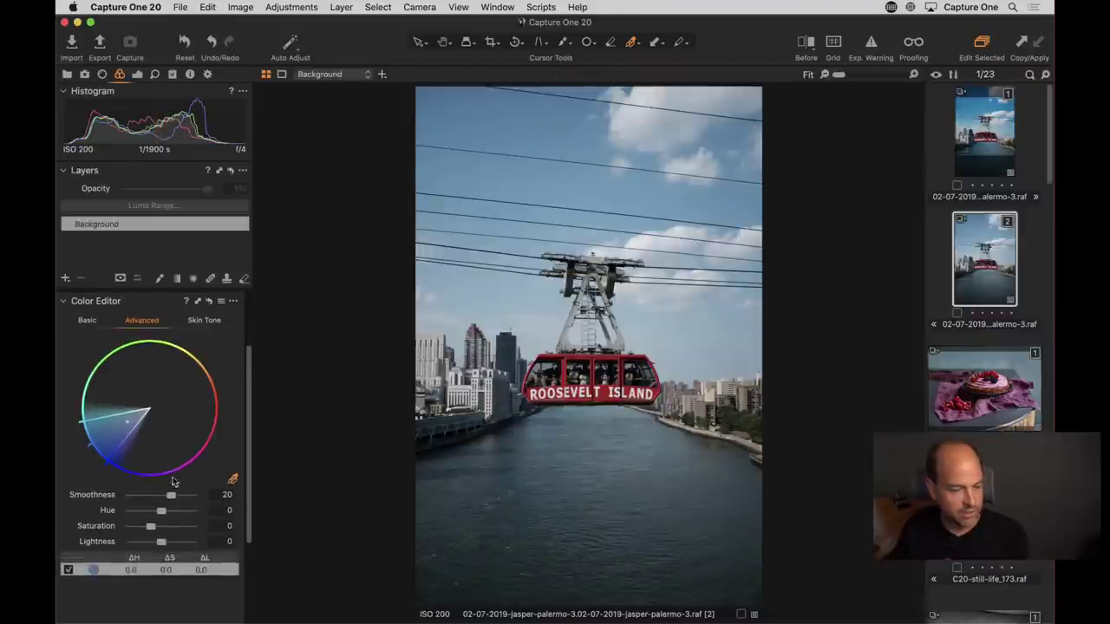
mouse_move(160, 543)
mouse_down()
mouse_move(126, 543)
mouse_move(146, 542)
mouse_up()
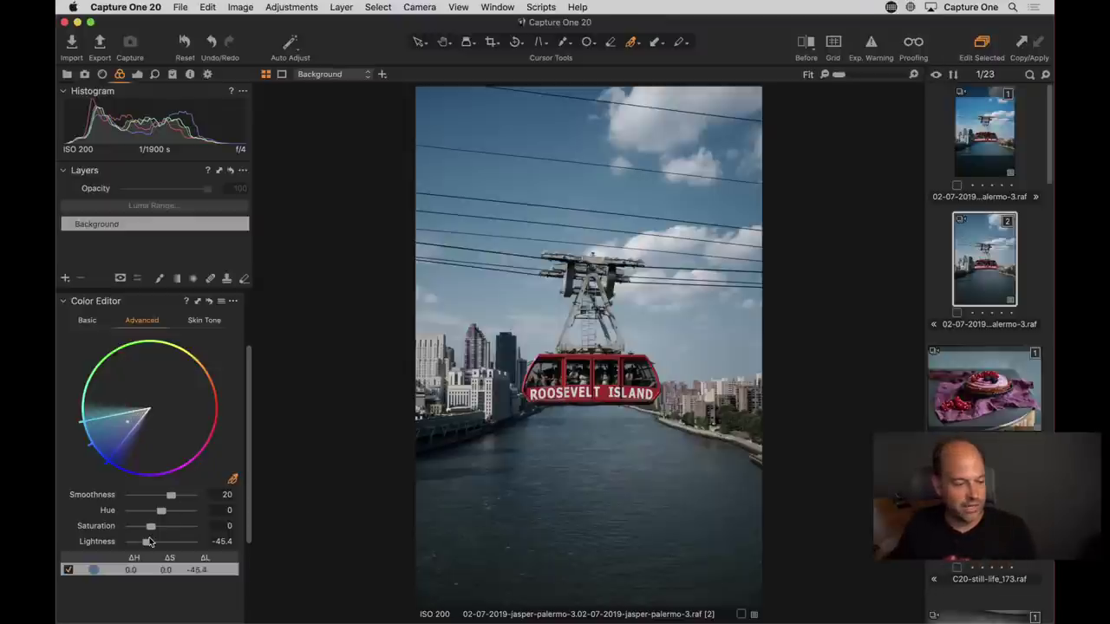
drag(147, 542, 102, 545)
mouse_move(147, 413)
mouse_down()
mouse_move(124, 425)
mouse_move(150, 411)
mouse_up()
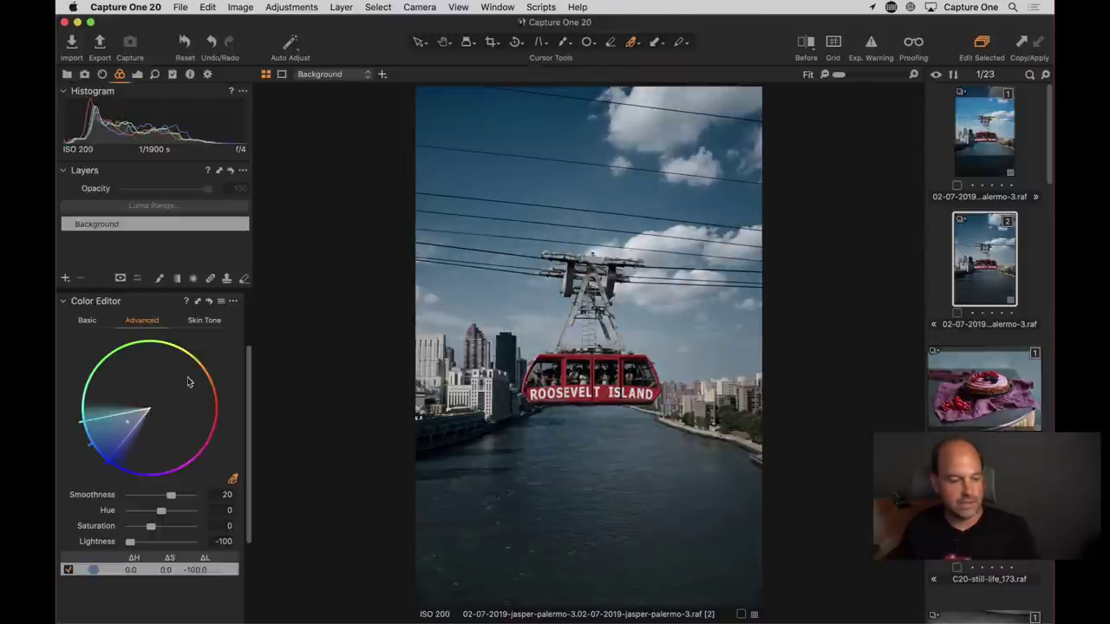
click(209, 302)
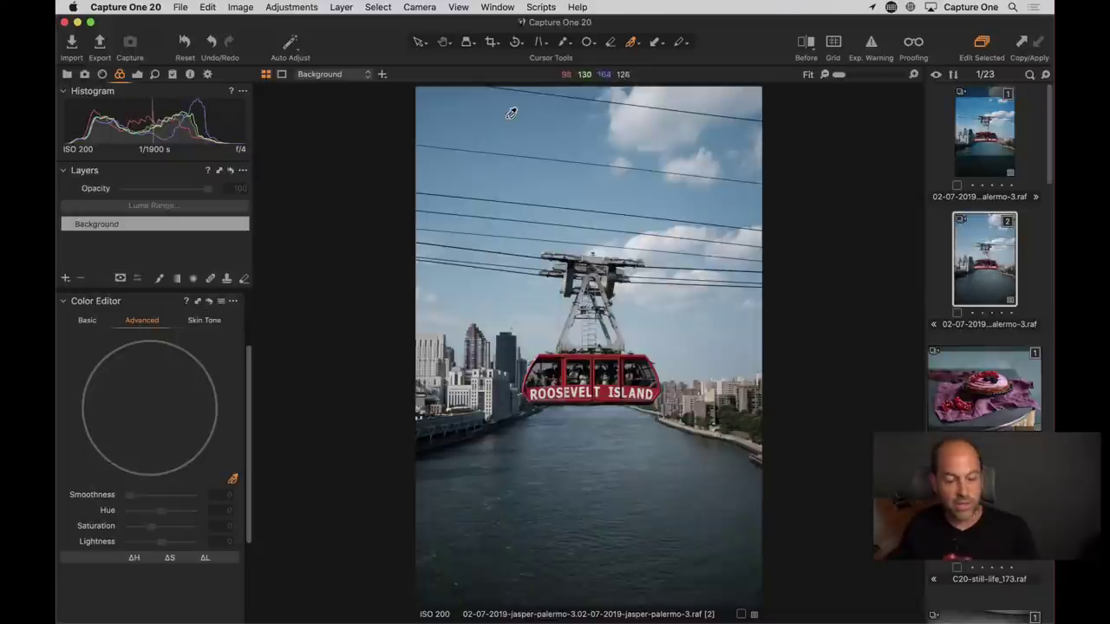
Step: Brush a mask outline around the sky above the skyline on a new adjustment layer and fill the mask
click(160, 280)
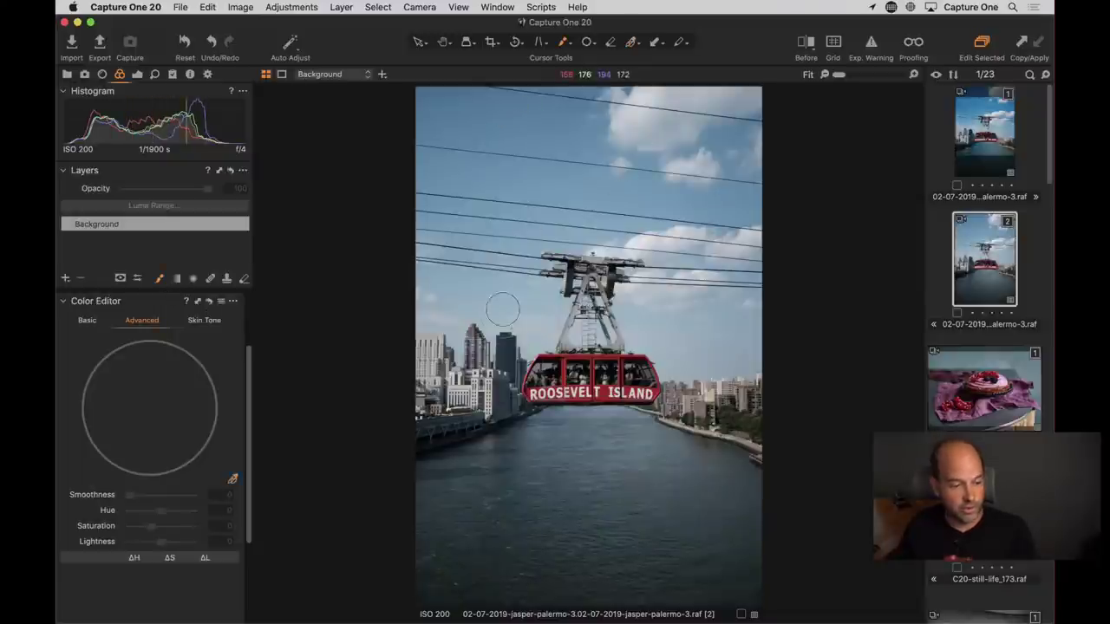
right_click(472, 319)
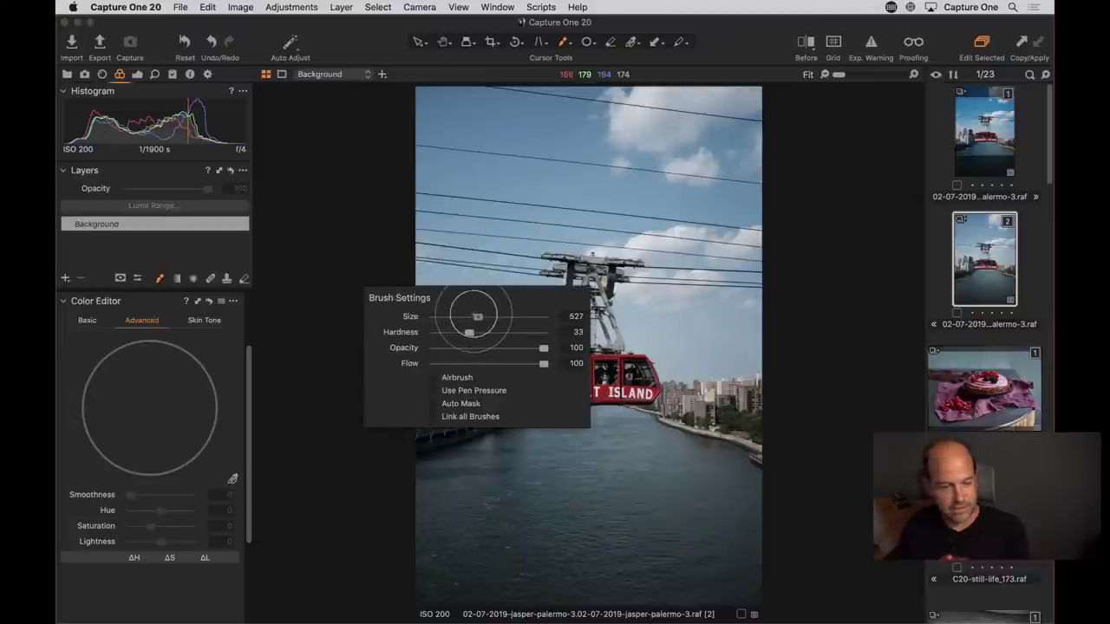
click(444, 347)
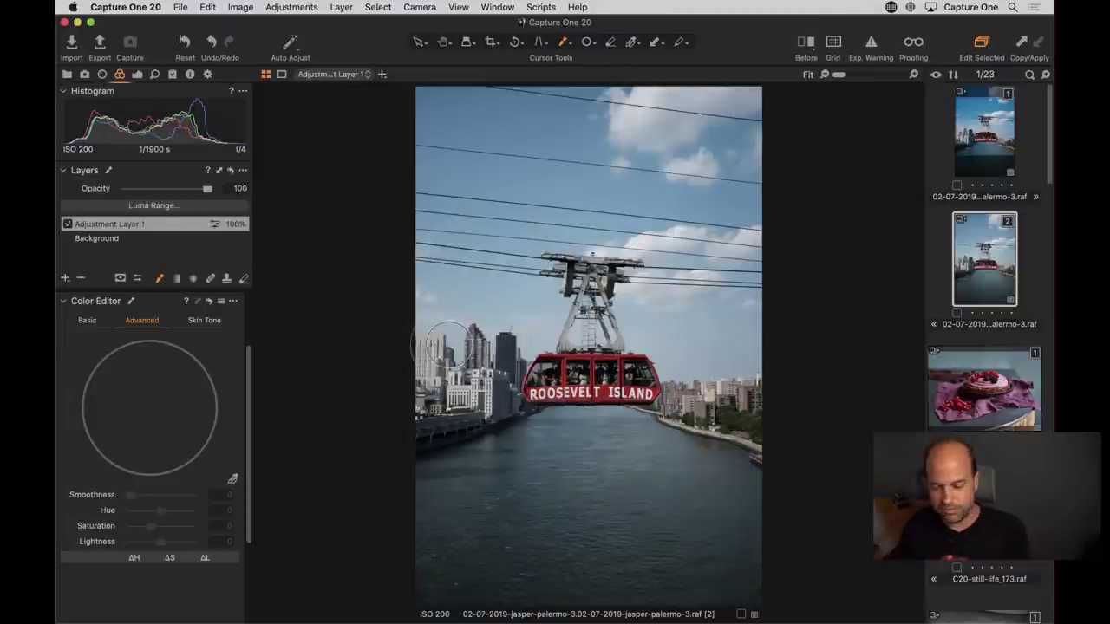
mouse_move(446, 334)
mouse_down()
mouse_move(521, 324)
mouse_move(571, 351)
mouse_move(695, 360)
mouse_move(719, 374)
mouse_move(760, 354)
mouse_move(738, 227)
mouse_move(744, 95)
mouse_move(758, 89)
mouse_move(751, 231)
mouse_move(748, 83)
mouse_move(403, 110)
mouse_move(436, 84)
mouse_move(420, 122)
mouse_move(456, 289)
mouse_move(412, 202)
mouse_up()
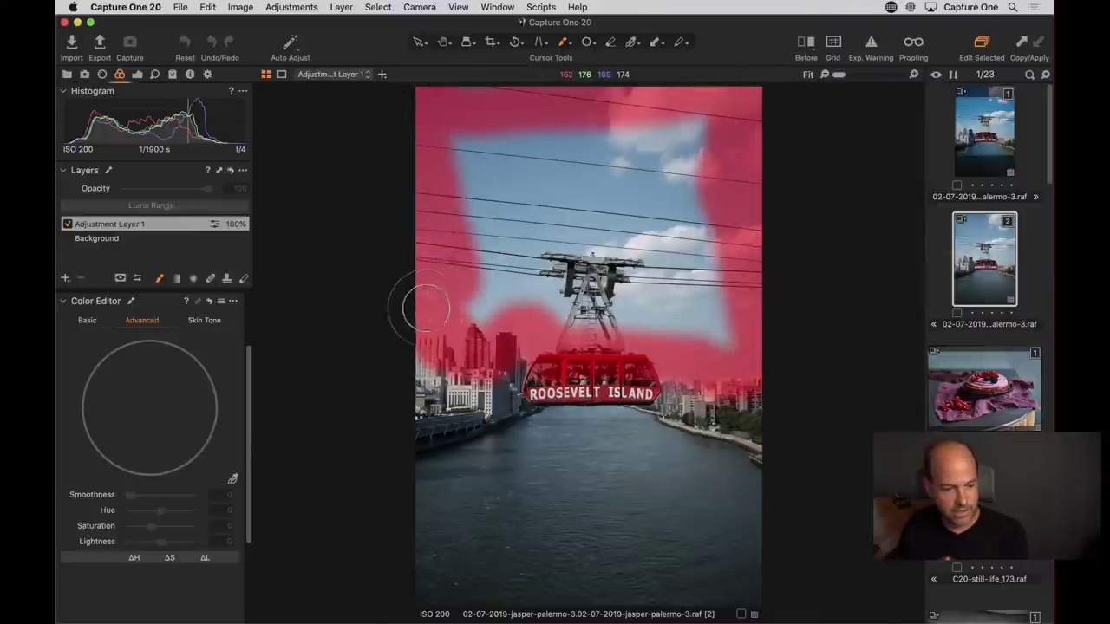
right_click(164, 231)
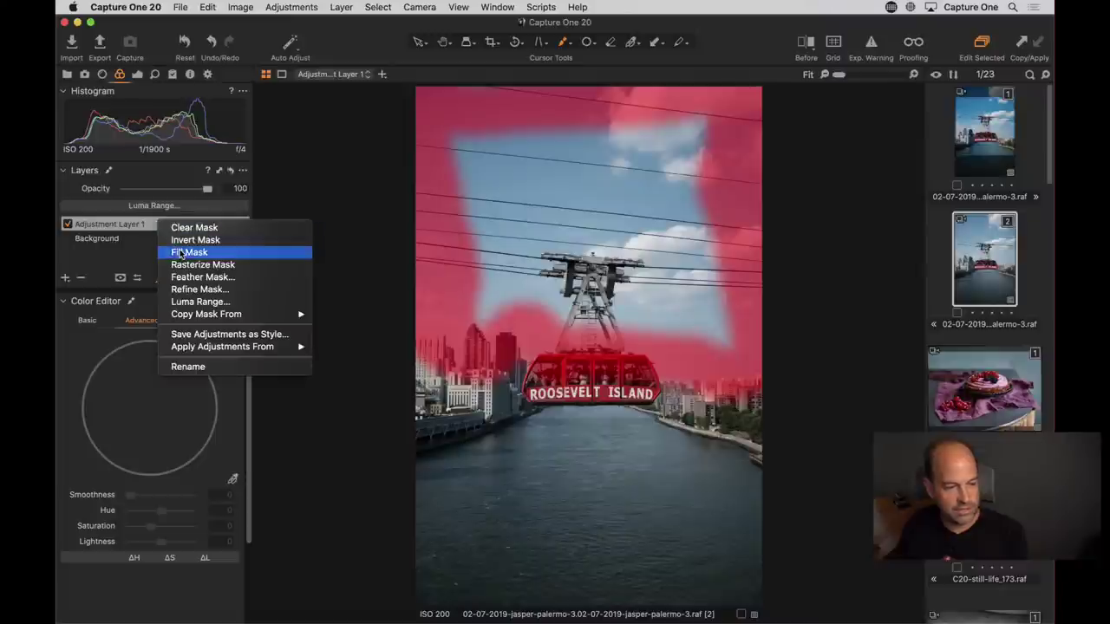
click(180, 254)
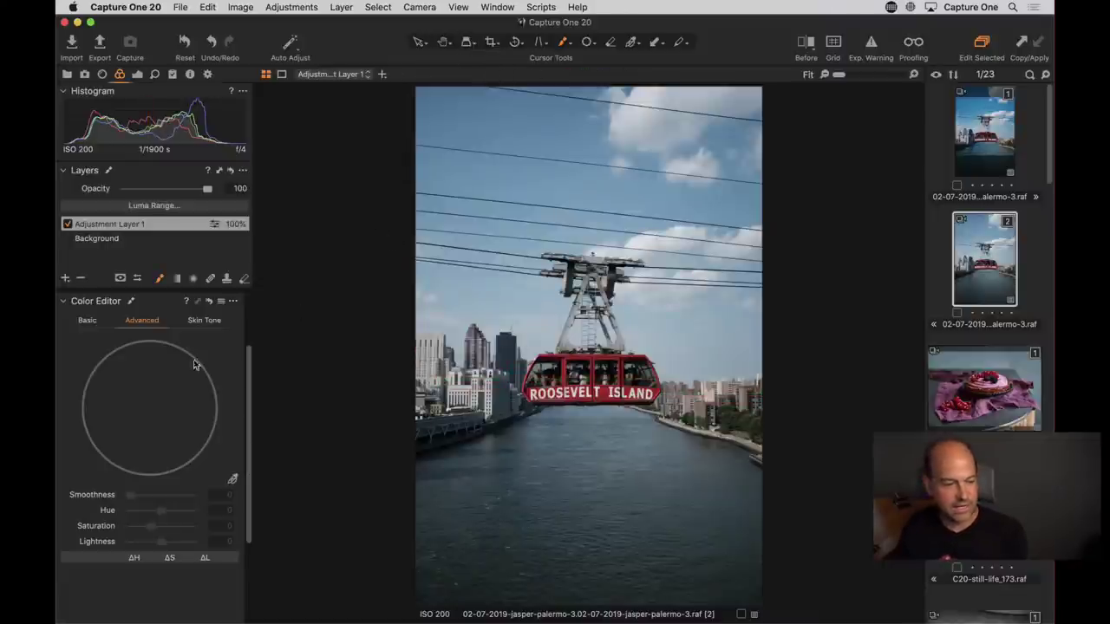
Step: Try darkening the masked sky by sampling its blue, widening the color range and setting Lightness to -48.6, and delete the adjustment layer
click(233, 480)
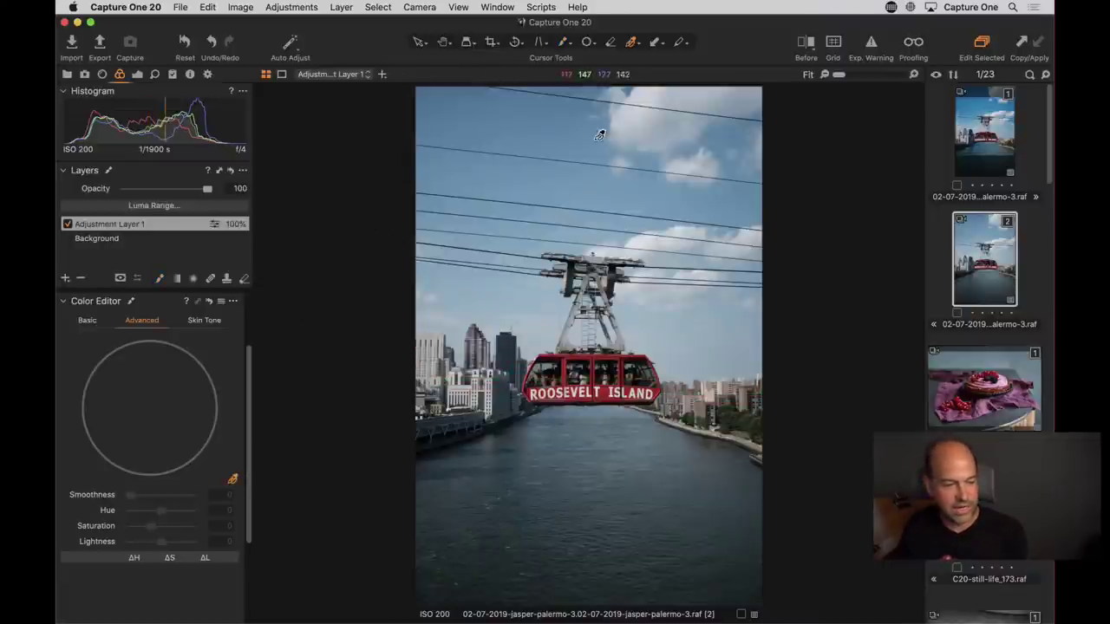
click(510, 176)
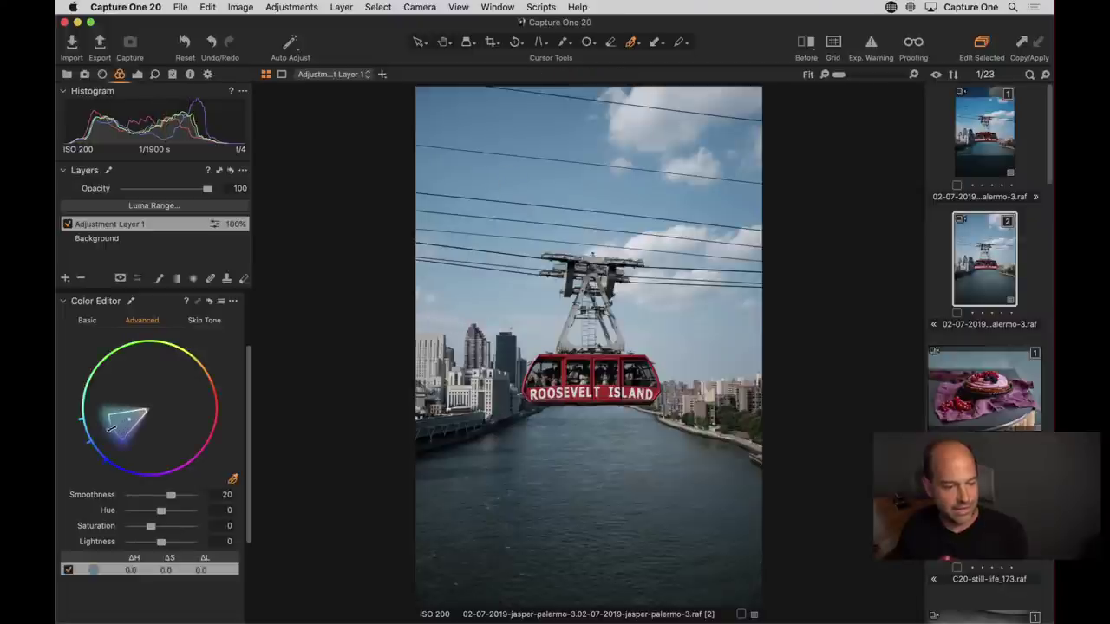
drag(111, 426, 119, 432)
mouse_move(151, 542)
mouse_down()
mouse_move(139, 543)
mouse_move(200, 543)
mouse_move(142, 547)
mouse_up()
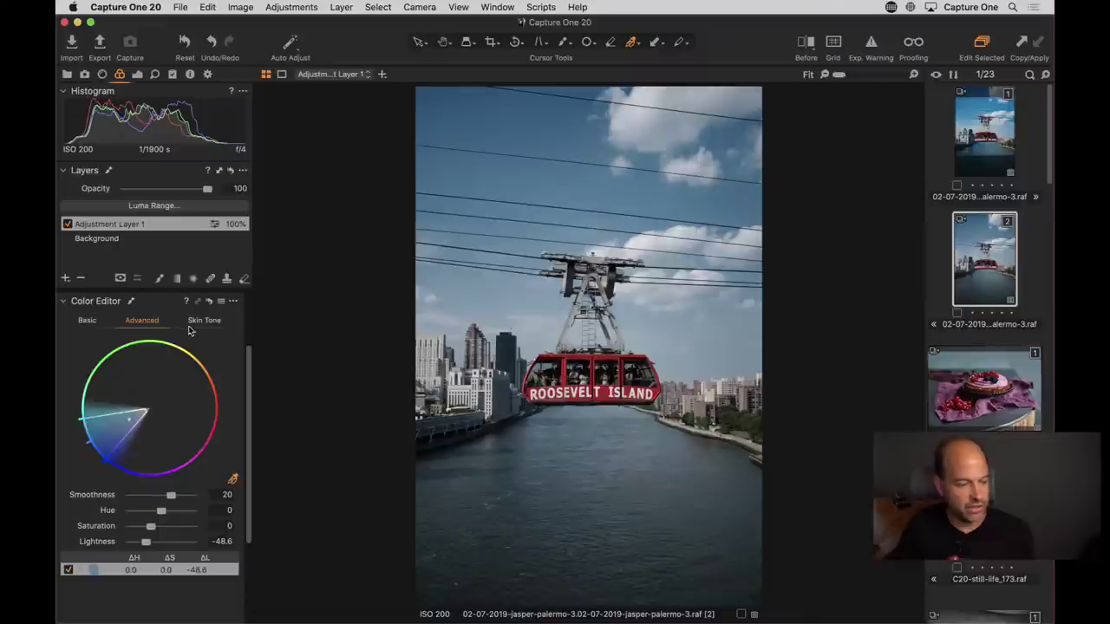
click(81, 279)
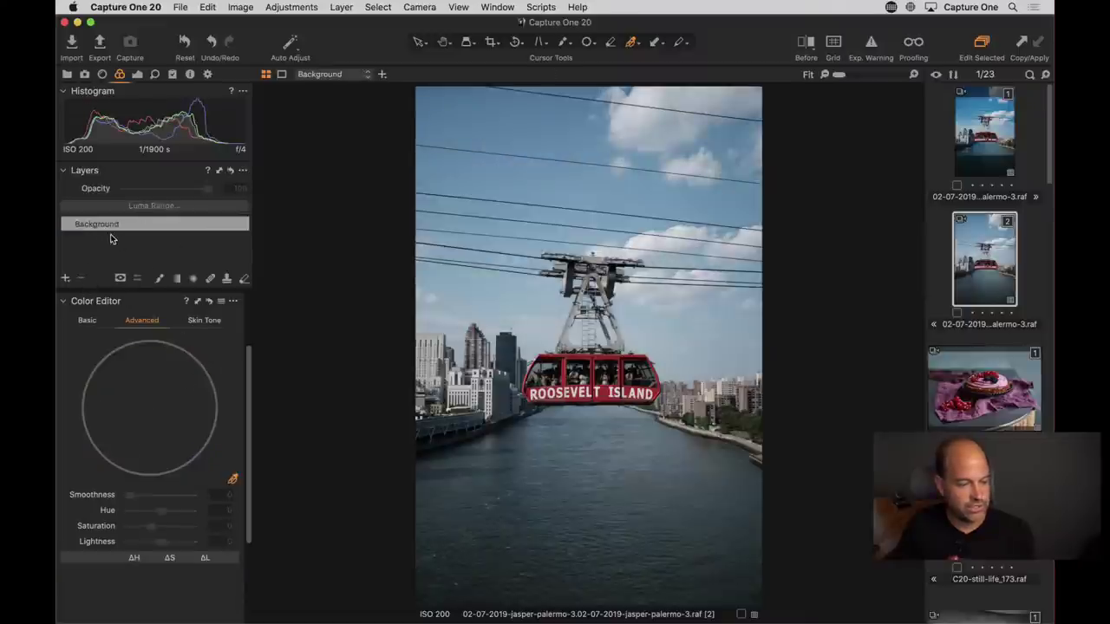
Step: Mask the sky on a new layer with a linear gradient, tightening its fade to around the tram cabin and checking the mask overlay
click(178, 279)
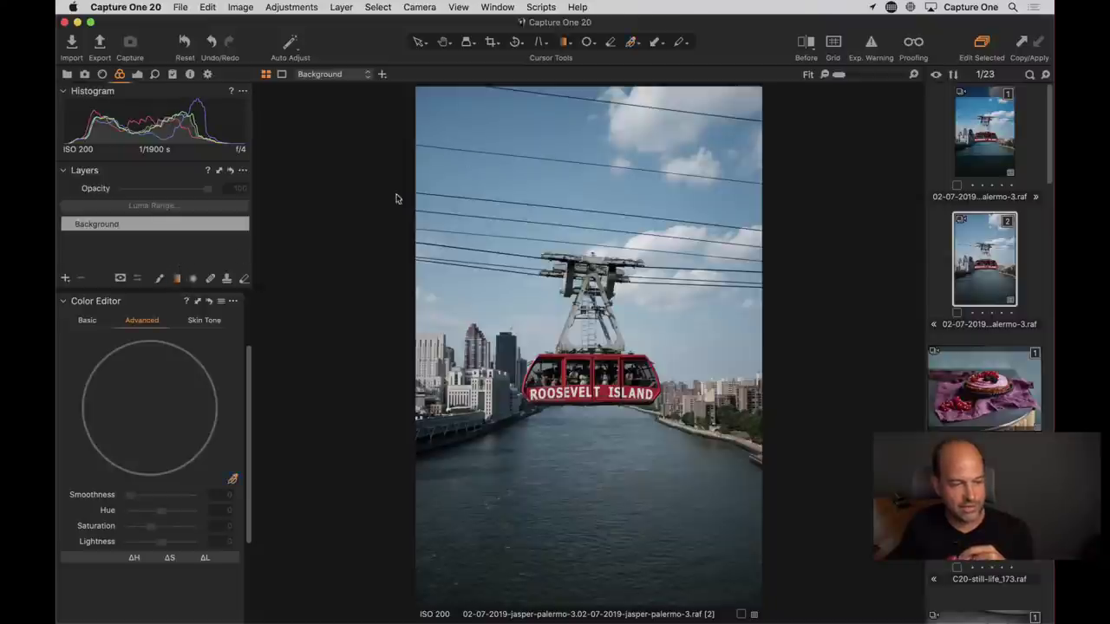
drag(563, 97, 584, 576)
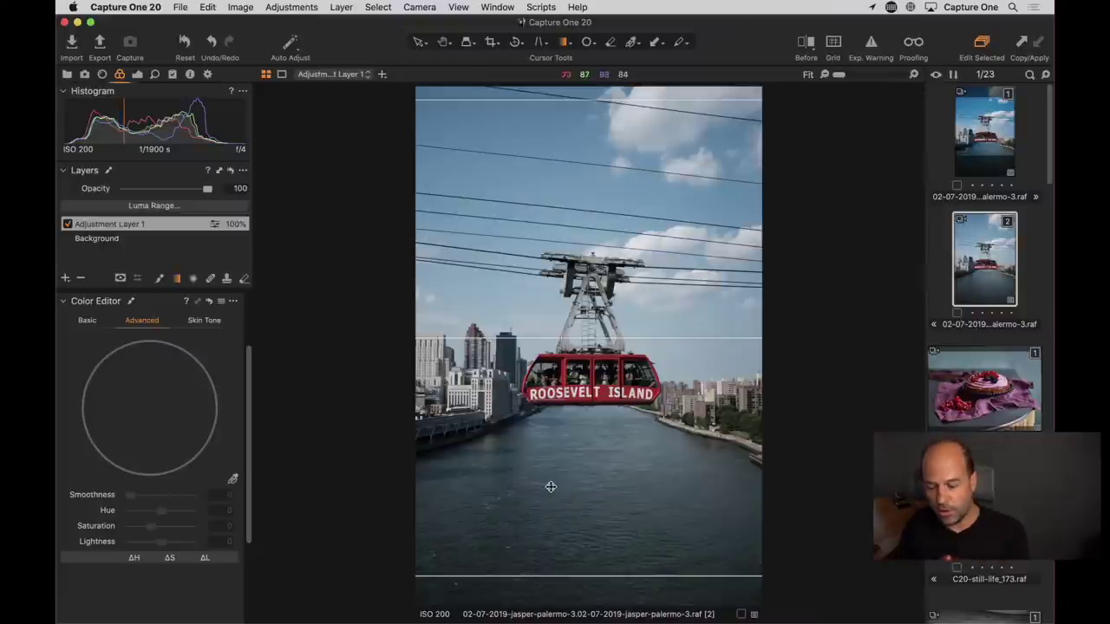
drag(549, 574, 549, 369)
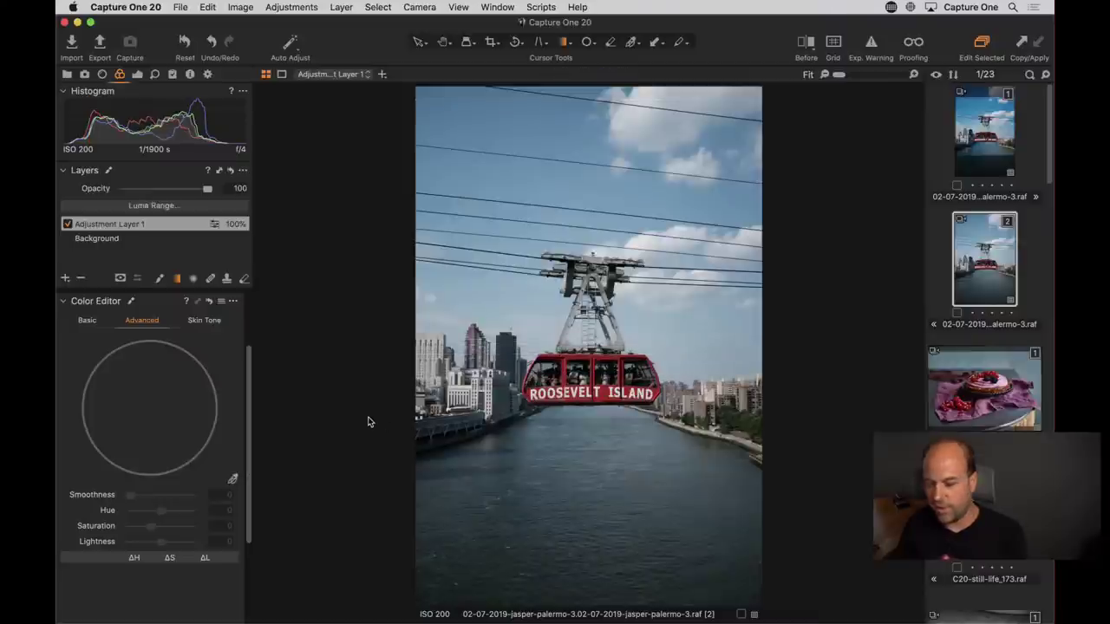
key(m)
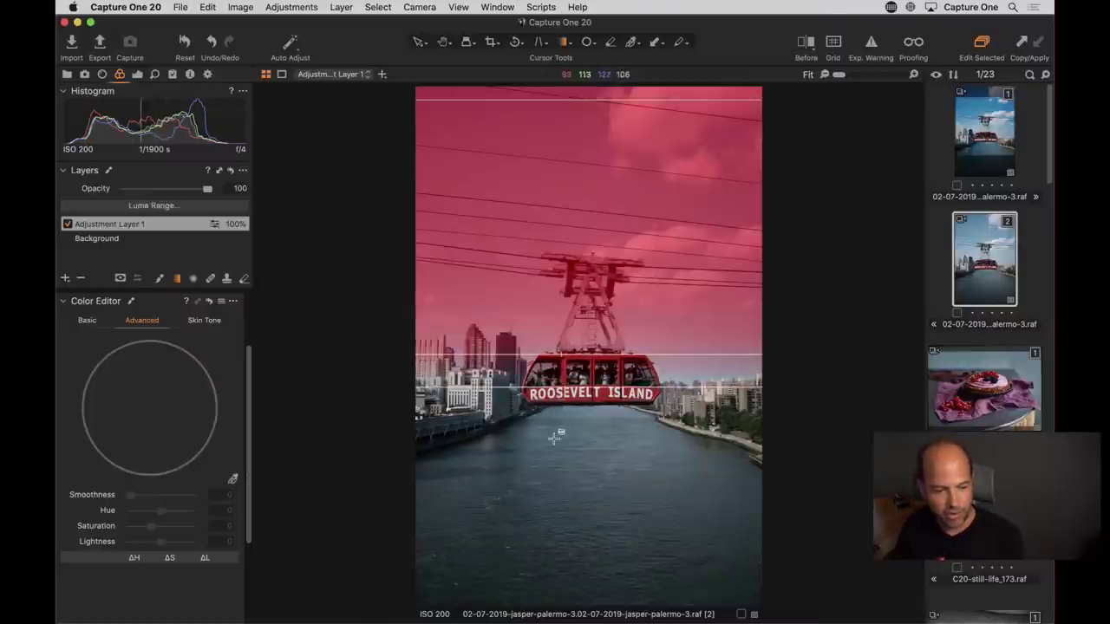
drag(555, 386, 555, 398)
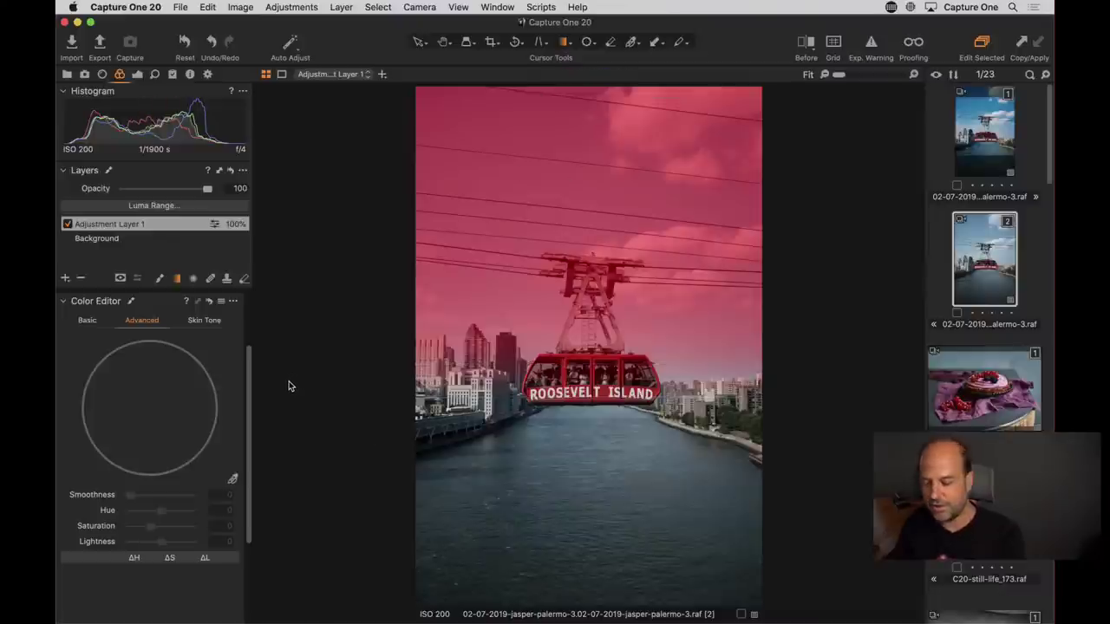
key(m)
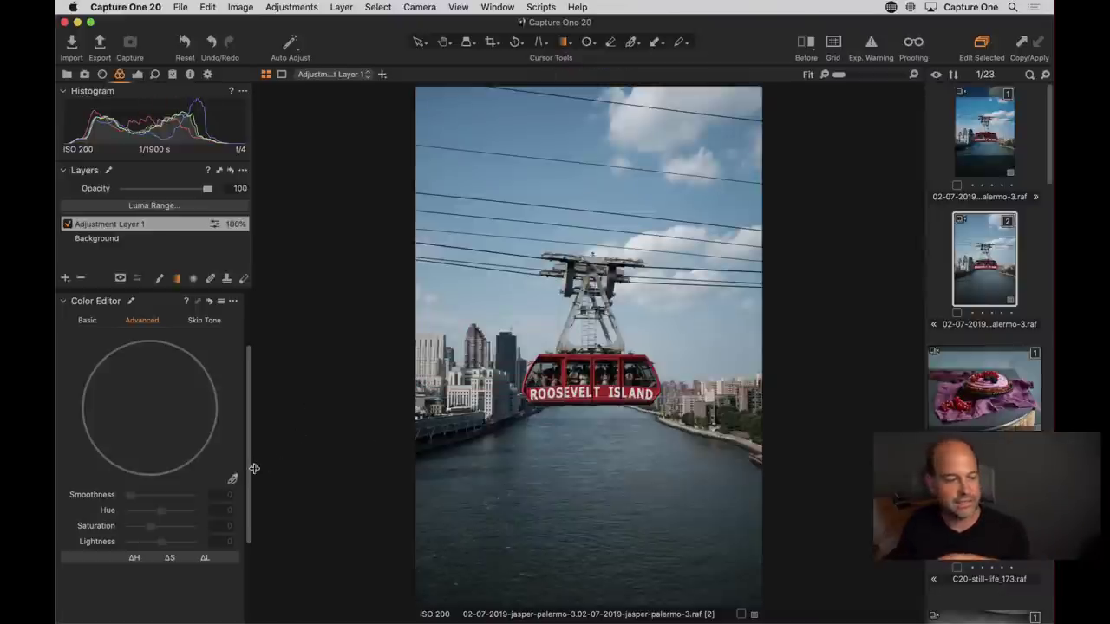
Step: Pick the sky's blue as an advanced colour range on the adjustment layer, with saturation 48.4 and lightness -43.5
click(233, 480)
click(505, 168)
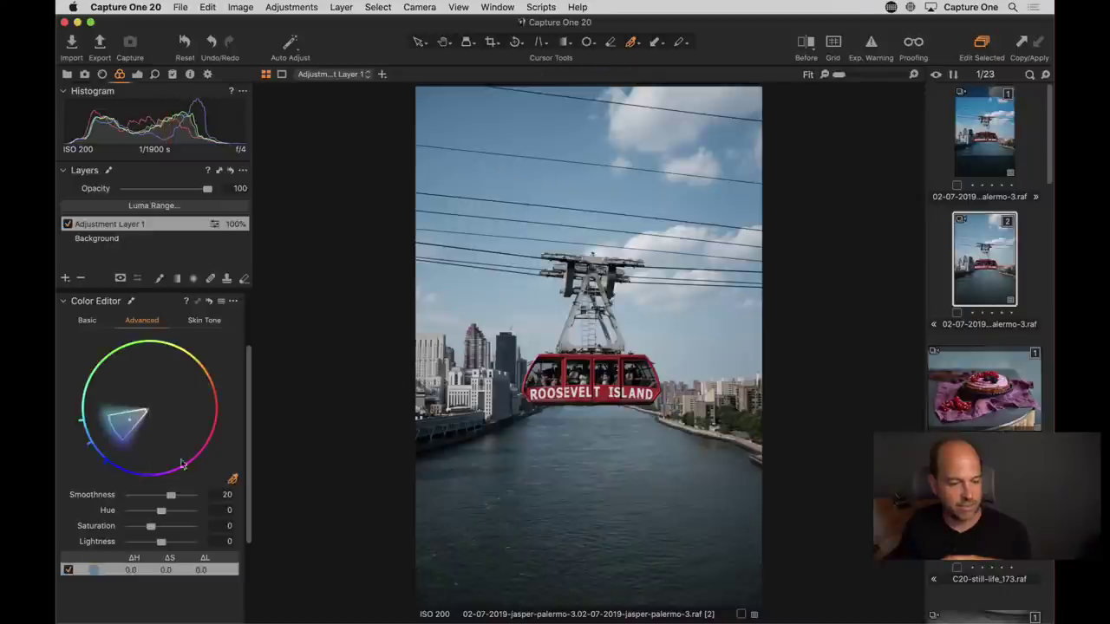
scroll(184, 498, down, 3)
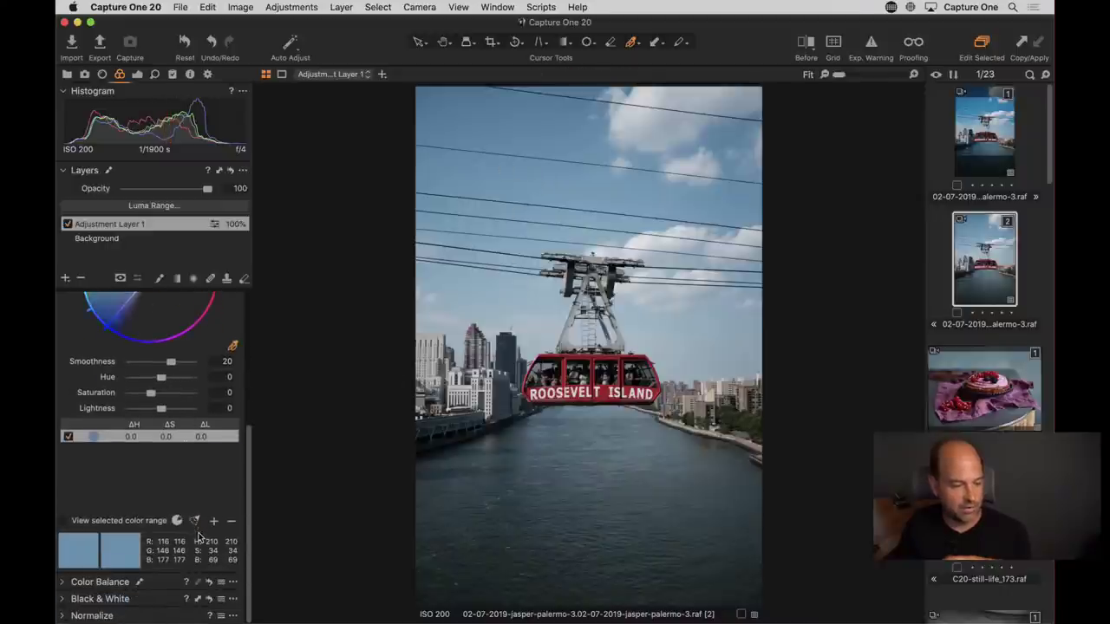
scroll(174, 482, up, 2)
drag(161, 496, 184, 493)
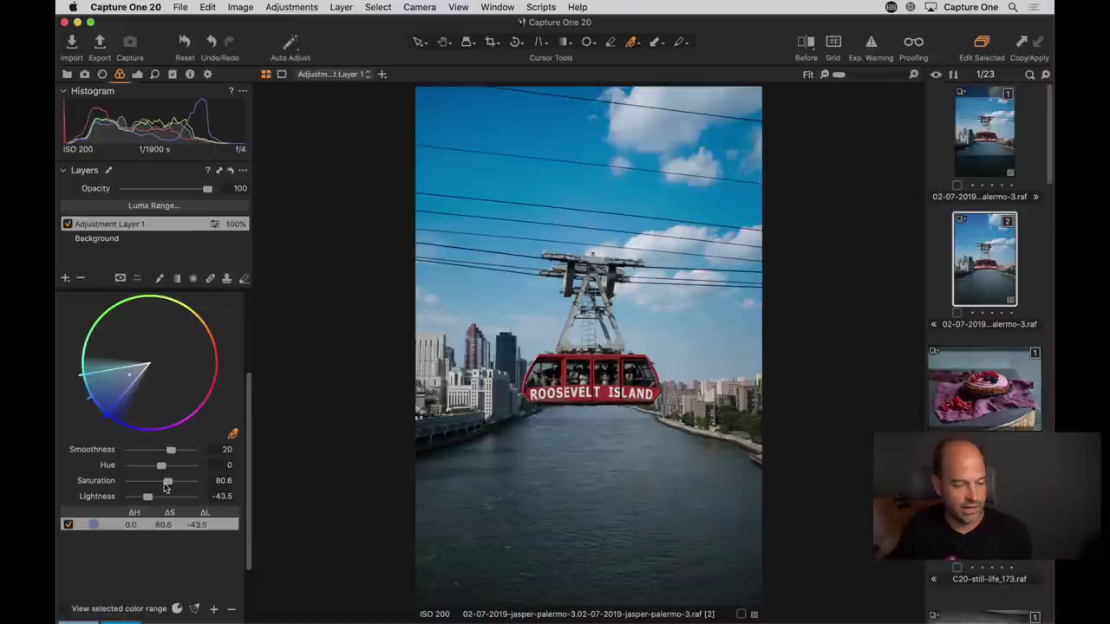
drag(164, 483, 161, 485)
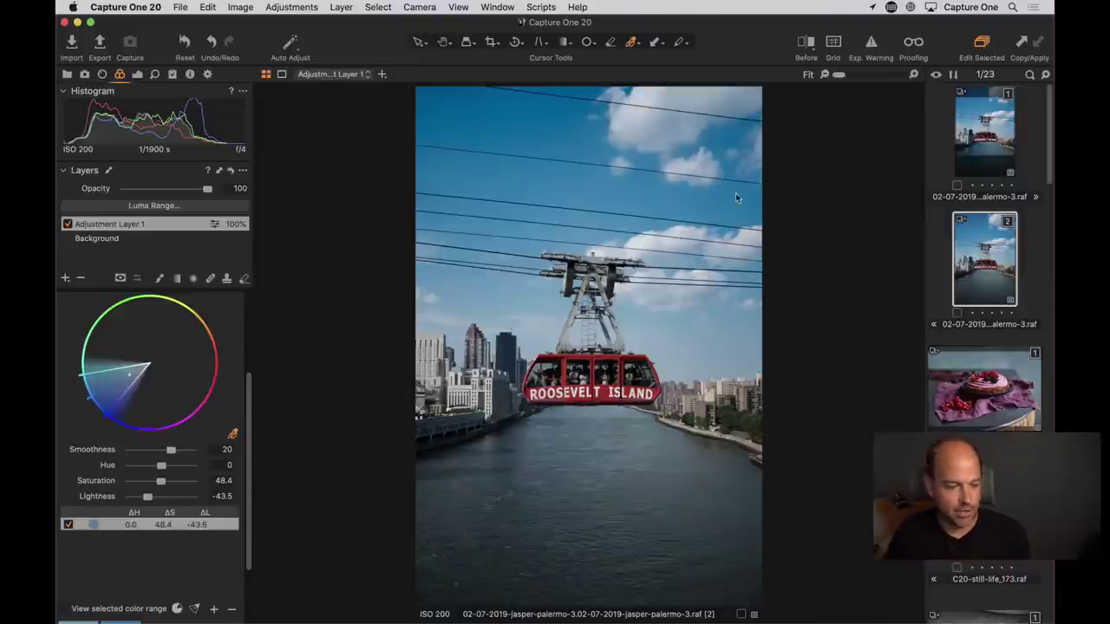
Step: Open the bright variant of the berry cake photo and preview its selected red colour range, then turn the preview off
key(super+alt+v)
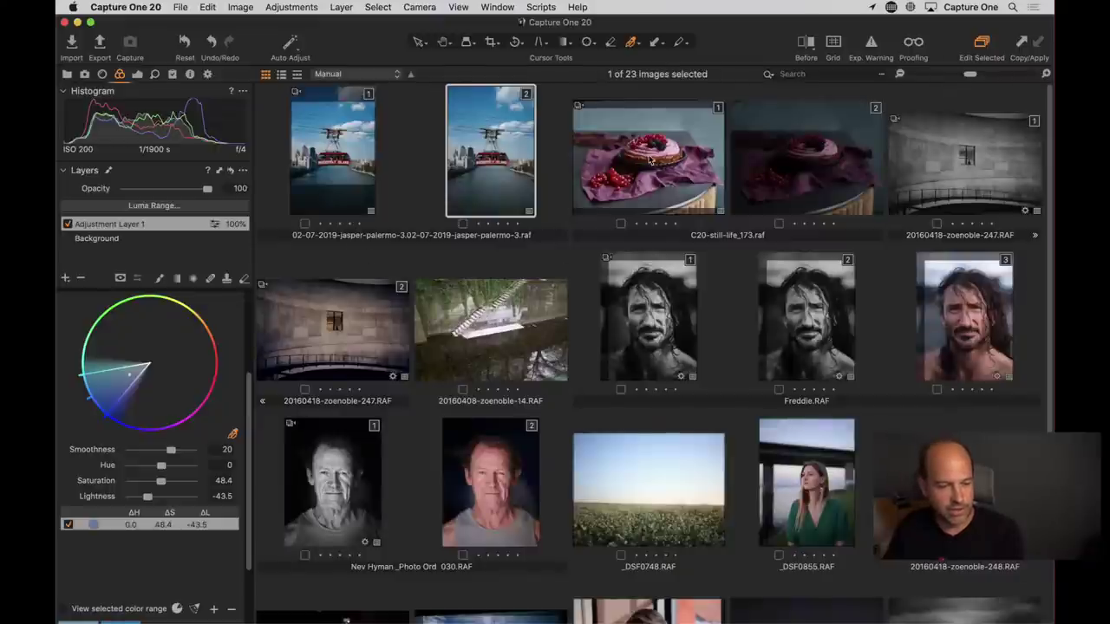
double_click(676, 217)
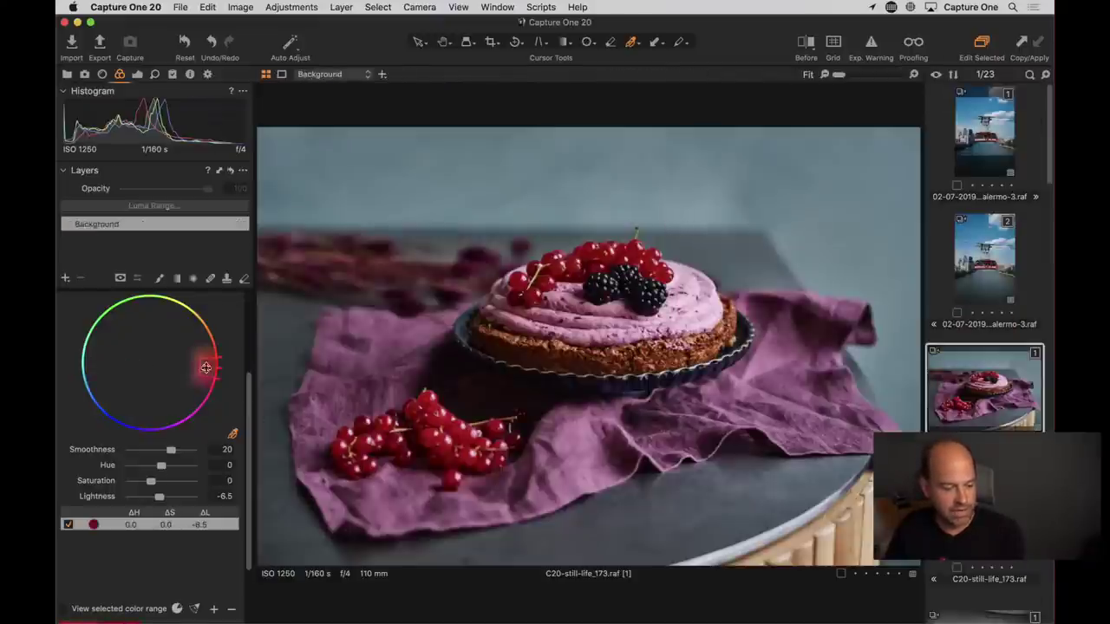
scroll(151, 399, up, 1)
scroll(111, 521, down, 2)
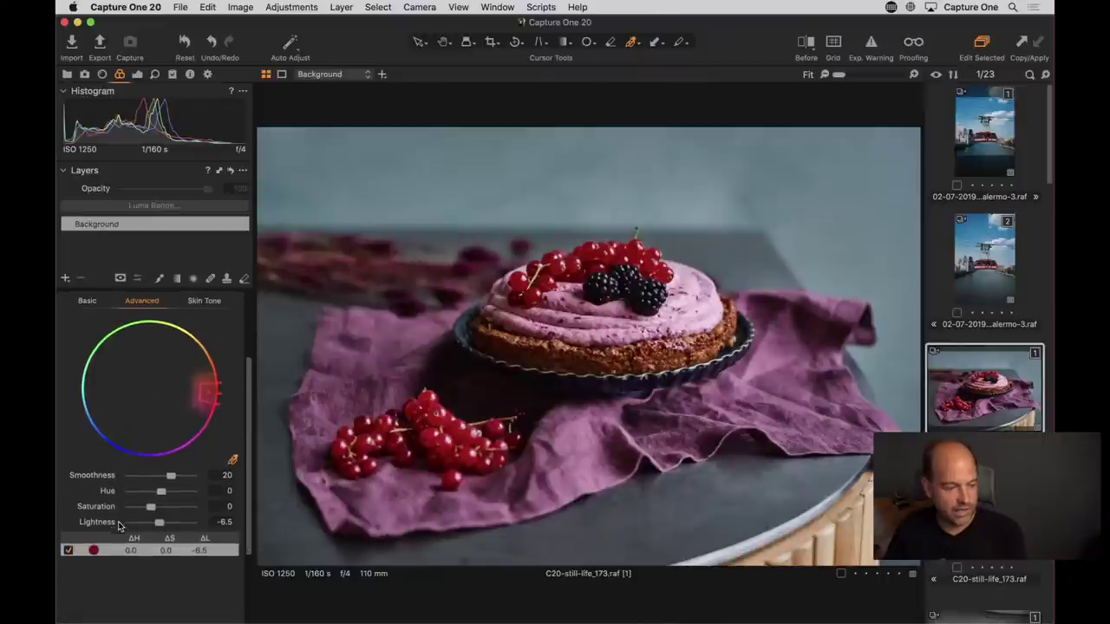
click(69, 584)
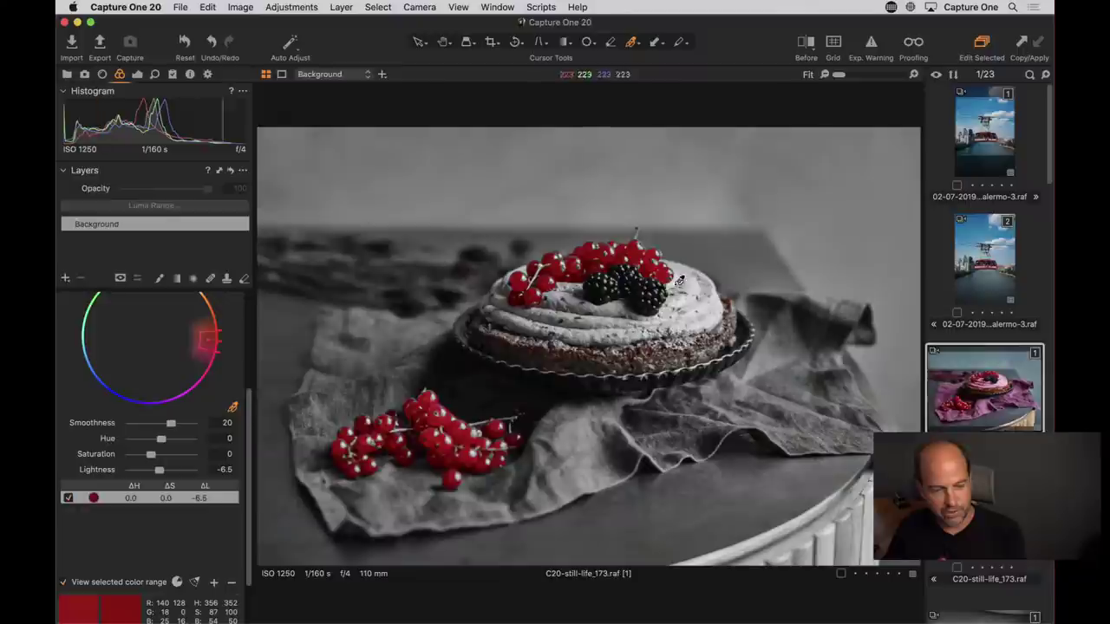
click(69, 585)
scroll(113, 481, up, 5)
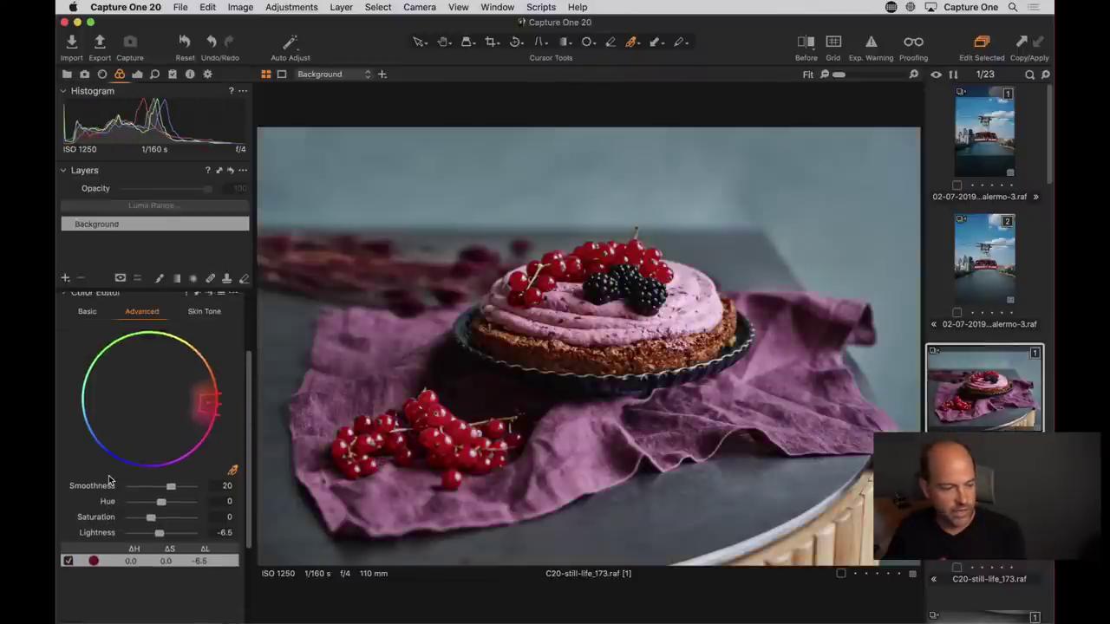
Step: Create a masked layer from the red colour selection and display its mask in grayscale
click(234, 390)
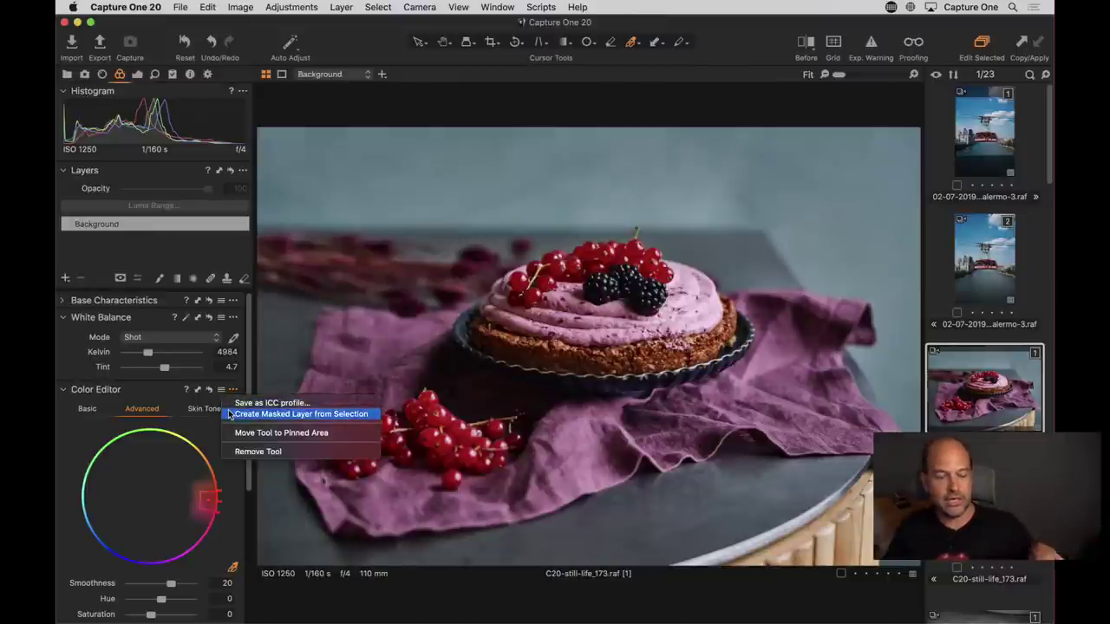
click(230, 415)
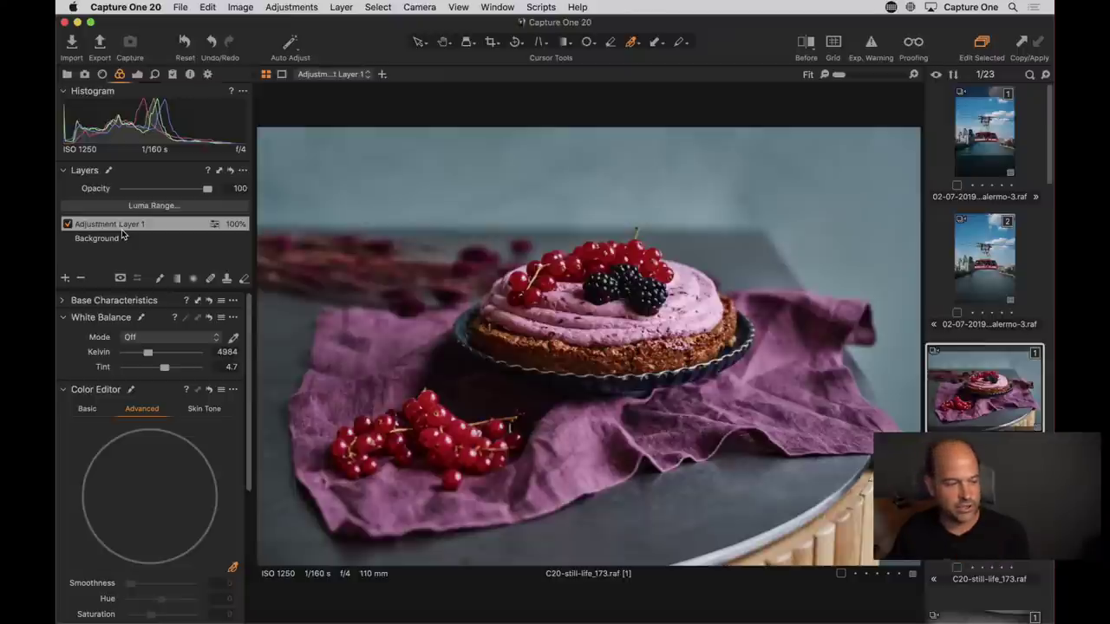
click(120, 279)
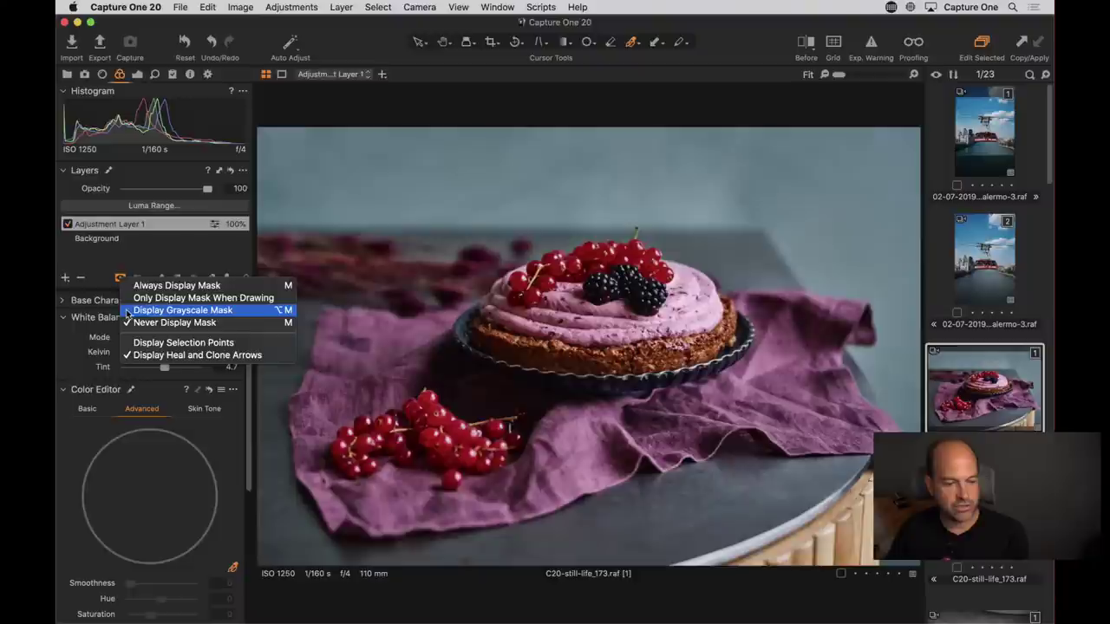
click(132, 311)
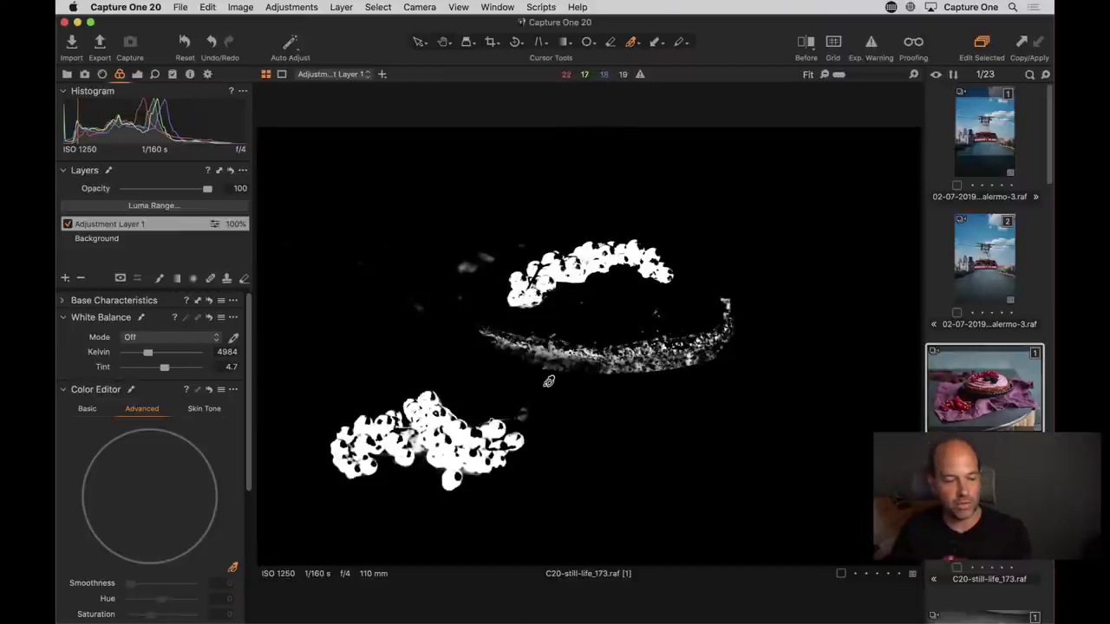
key(m)
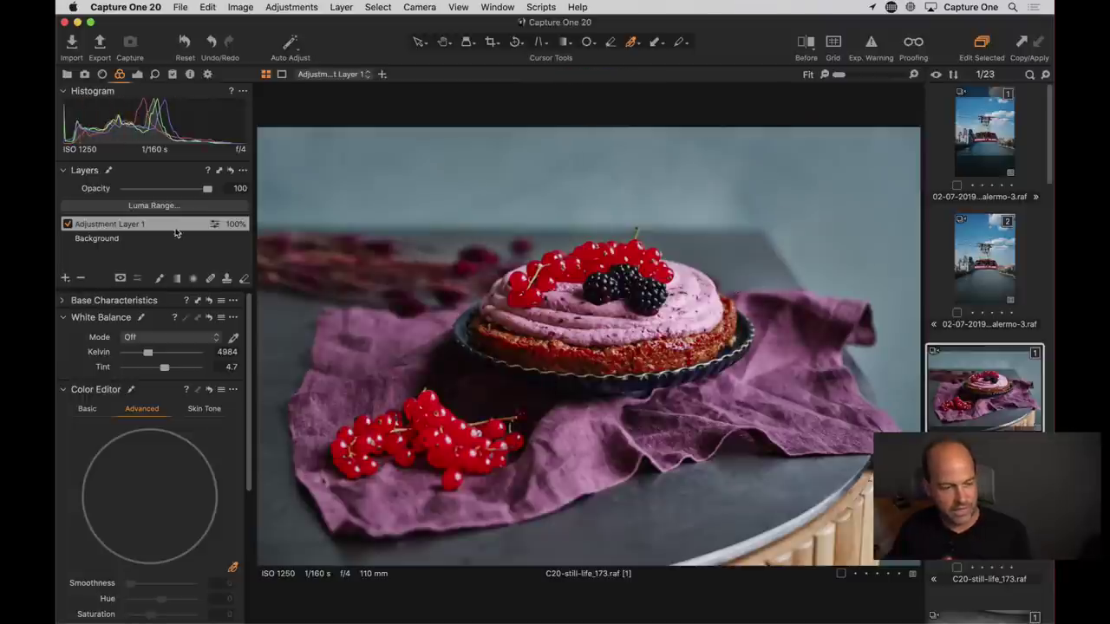
click(121, 279)
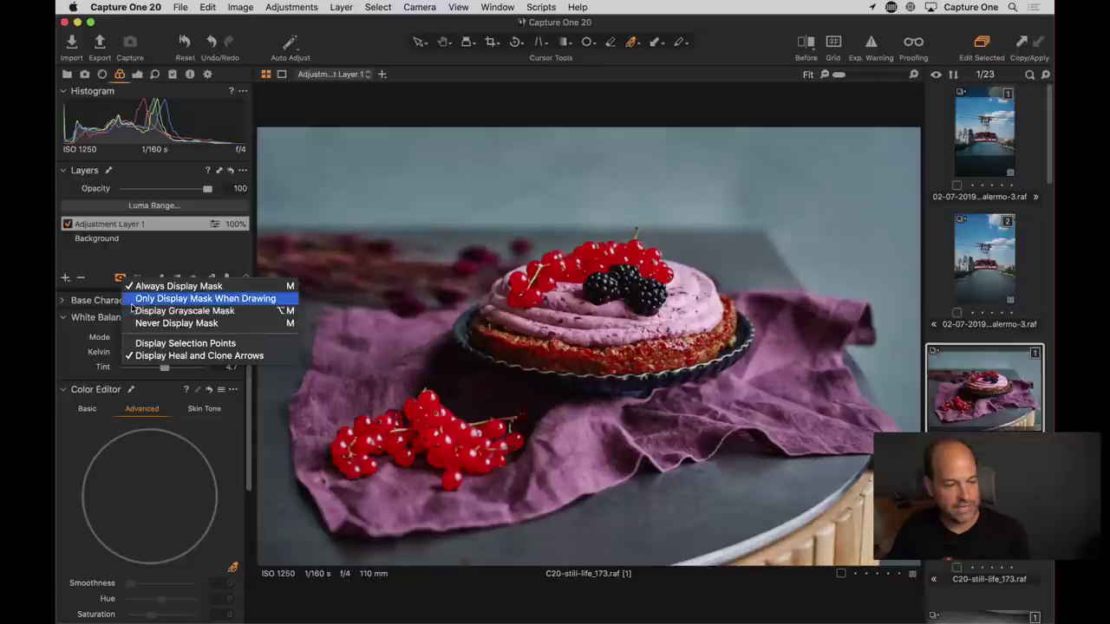
click(136, 312)
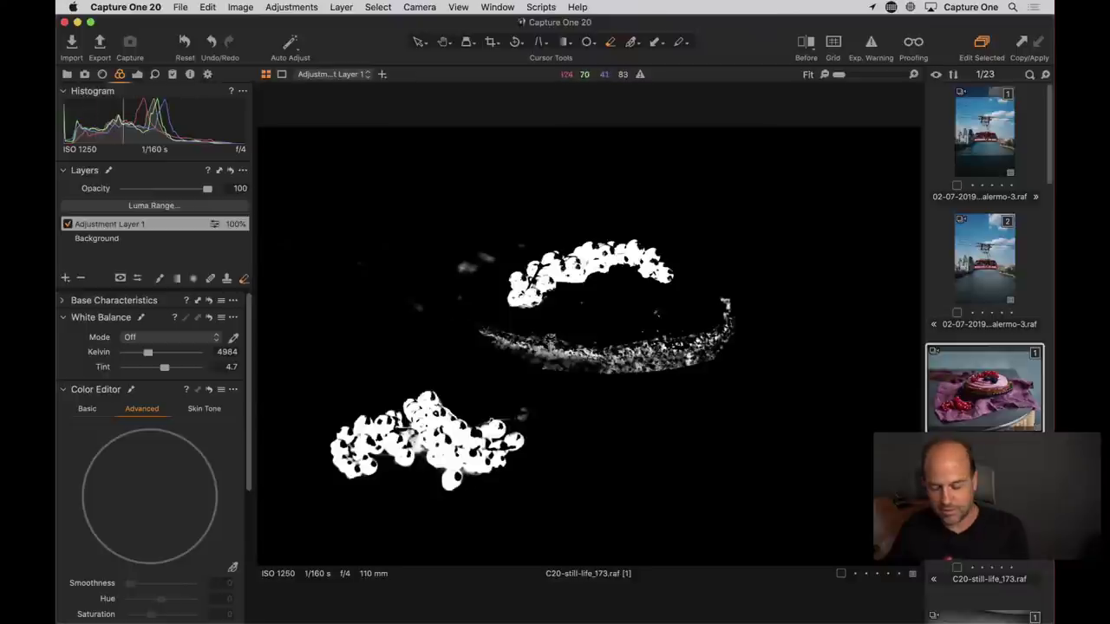
Step: Erase the cake crust and the stray background patches from the layer's mask, leaving only the red berries, and hide the mask
right_click(544, 344)
drag(545, 344, 572, 344)
mouse_move(492, 345)
mouse_down()
mouse_move(524, 358)
mouse_move(526, 399)
mouse_move(560, 348)
mouse_move(644, 329)
mouse_move(588, 317)
mouse_move(703, 353)
mouse_move(743, 303)
mouse_move(729, 293)
mouse_move(640, 358)
mouse_move(599, 368)
mouse_move(430, 338)
mouse_move(440, 276)
mouse_move(458, 278)
mouse_move(487, 245)
mouse_move(524, 229)
mouse_move(383, 245)
mouse_move(343, 266)
mouse_move(535, 384)
mouse_up()
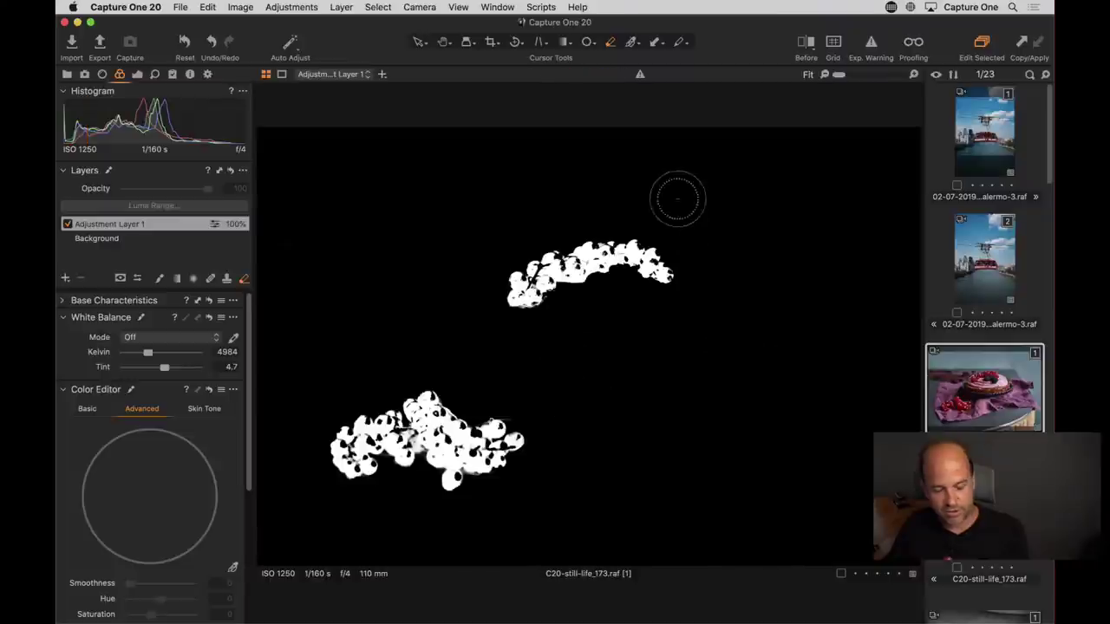
key(m)
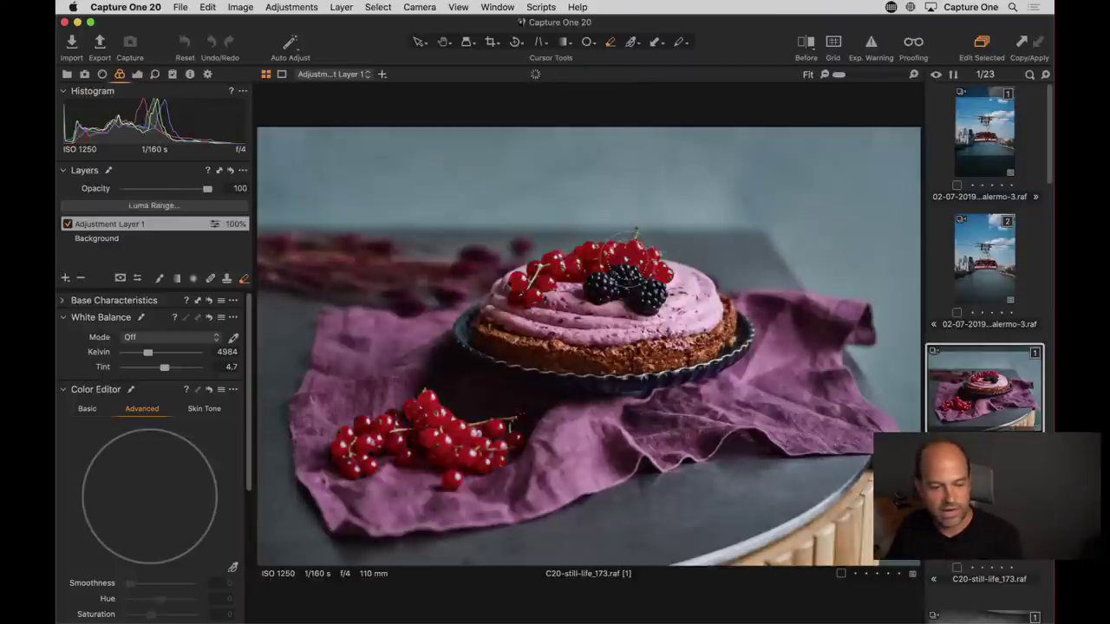
Step: Sharpen the masked red berries with an amount of 438, judging the effect at 100%
key(z)
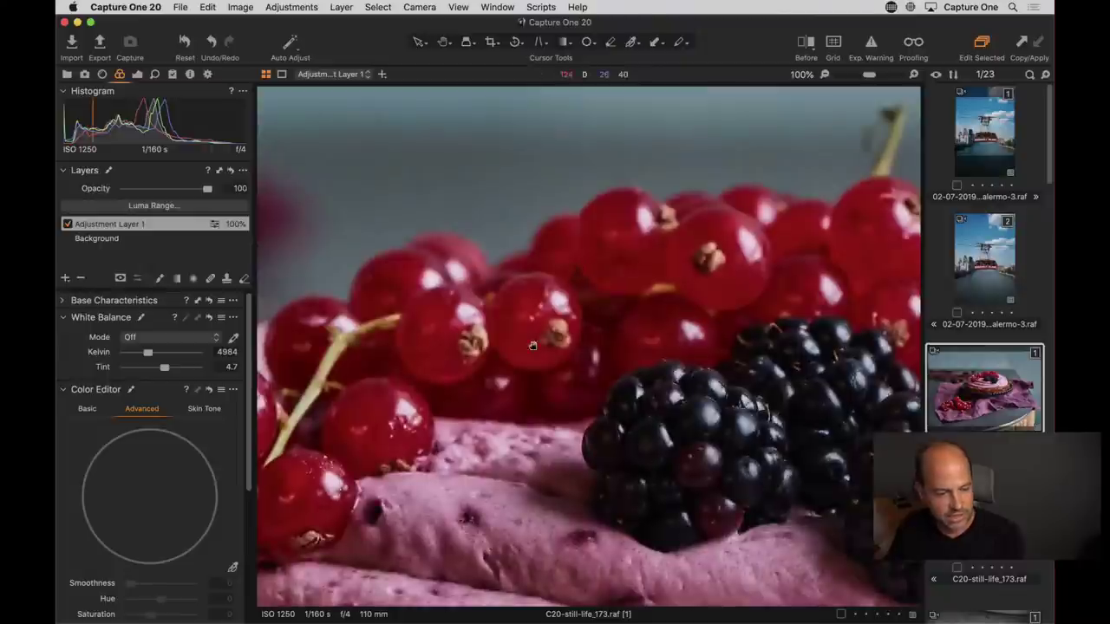
scroll(422, 227, down, 3)
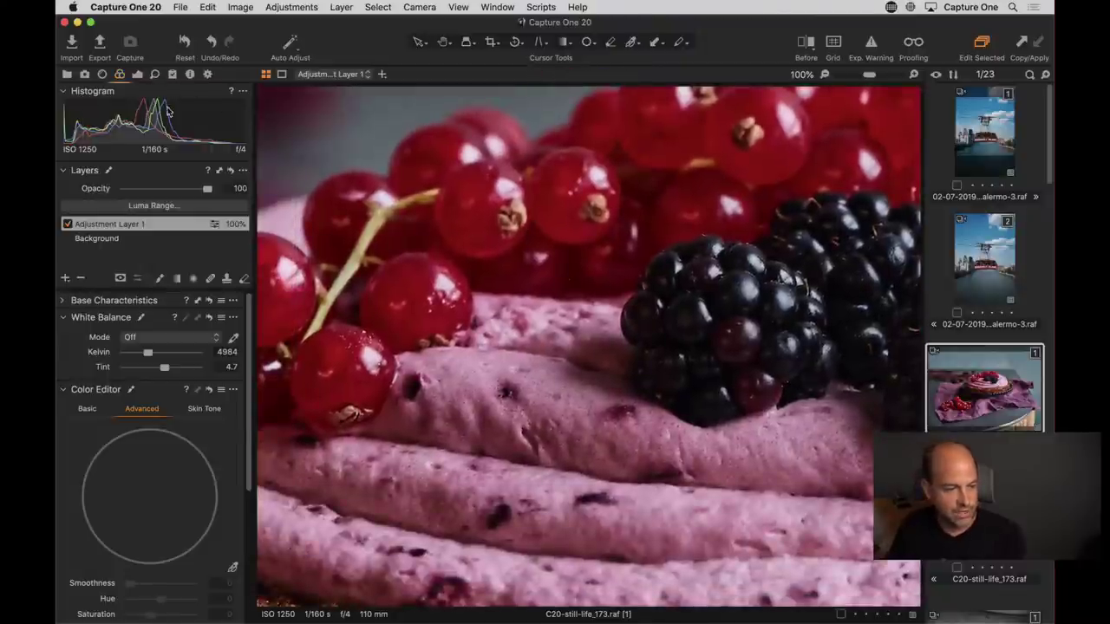
click(155, 74)
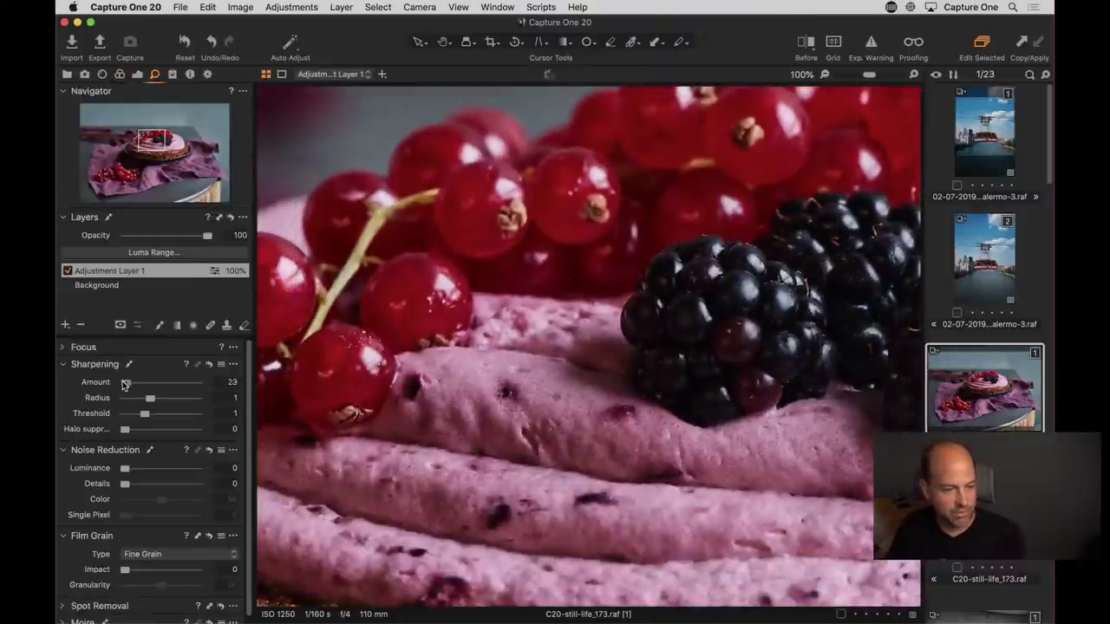
drag(139, 383, 153, 387)
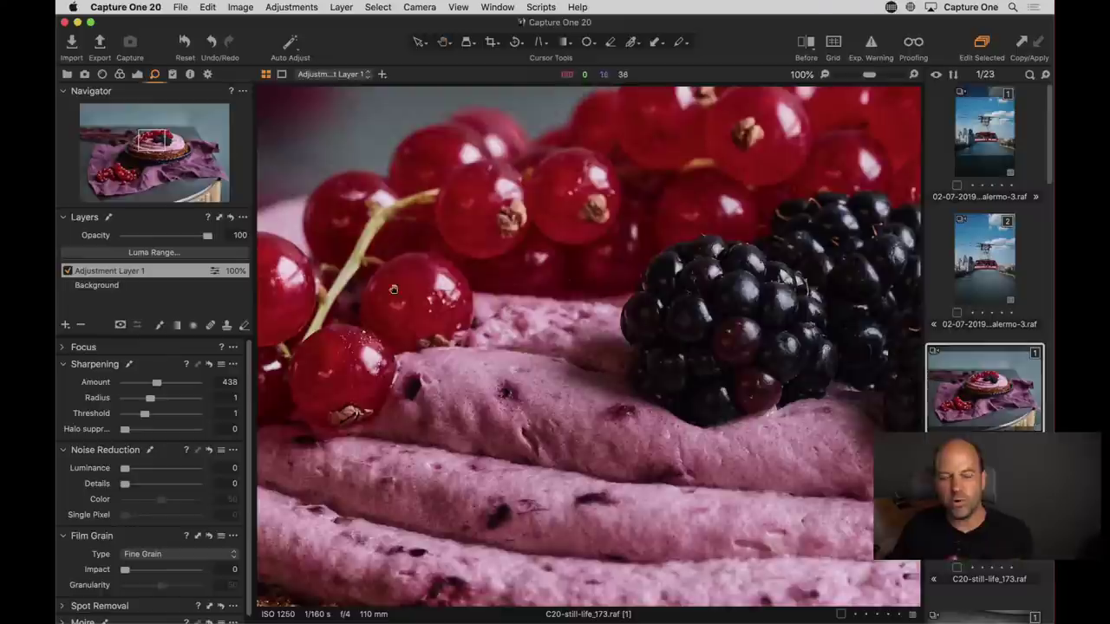
Step: Review the Color Editor's option for creating a masked layer from a selection, and return the cake photo to fit view
click(121, 75)
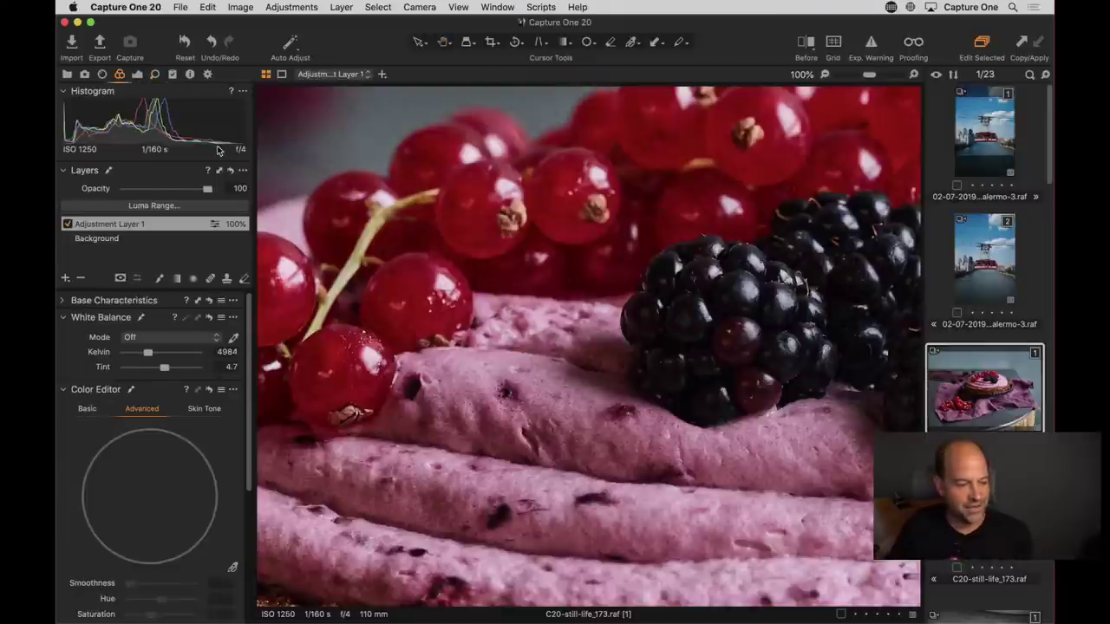
scroll(162, 427, down, 3)
scroll(180, 346, up, 2)
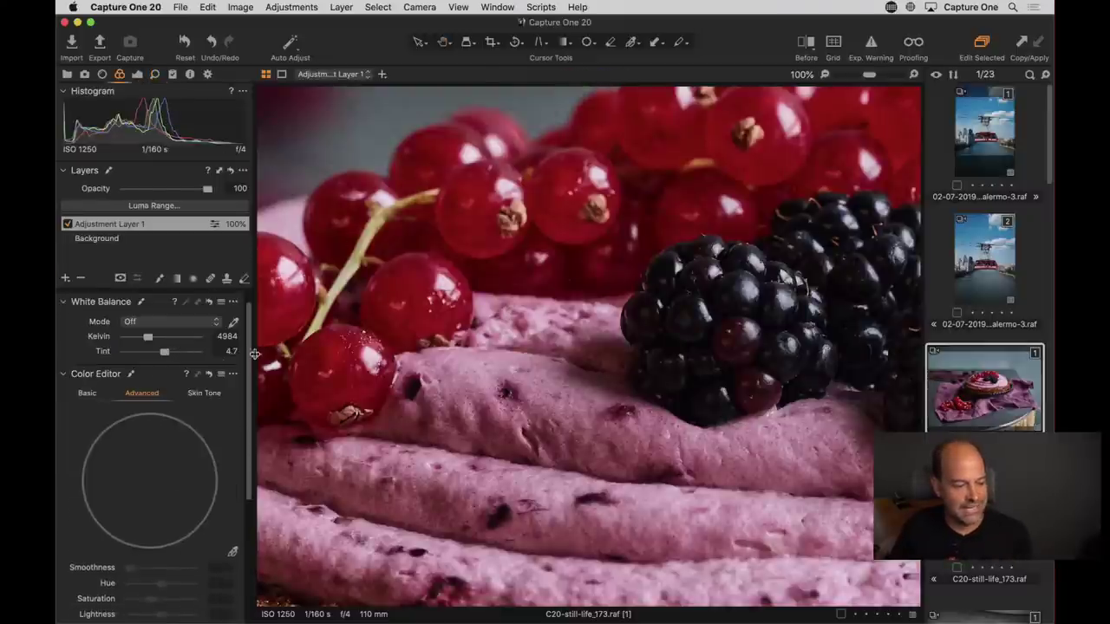
click(232, 374)
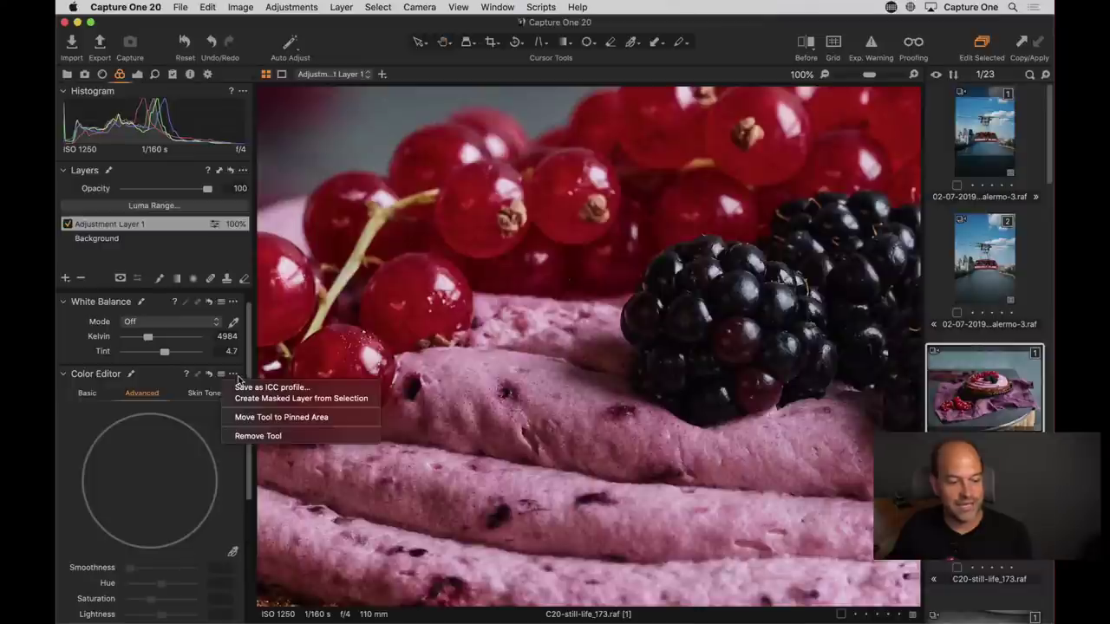
click(513, 231)
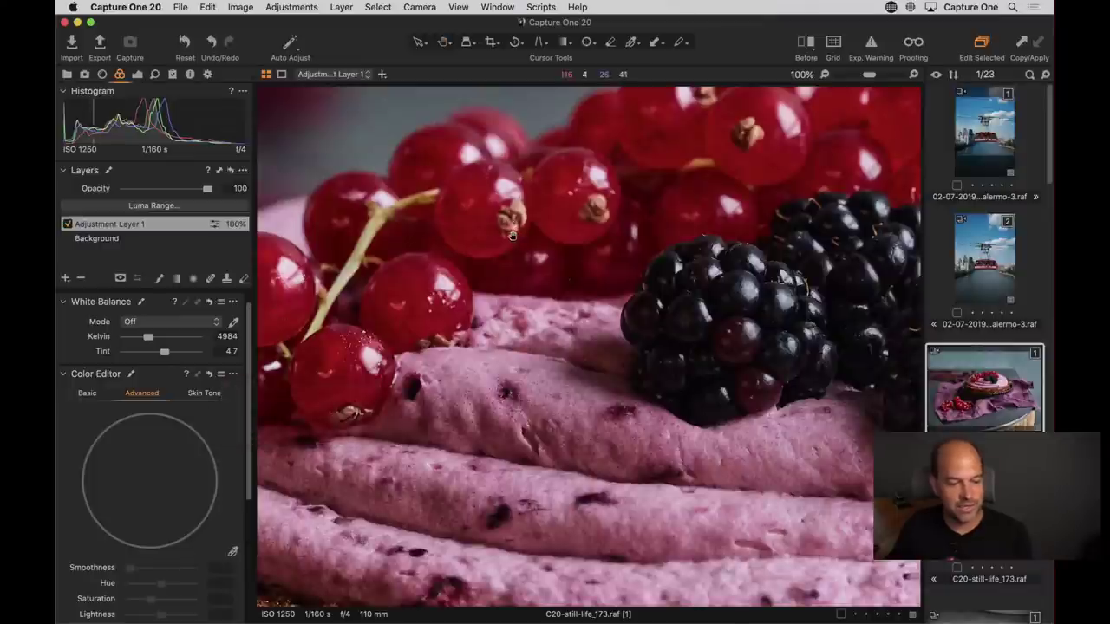
click(512, 235)
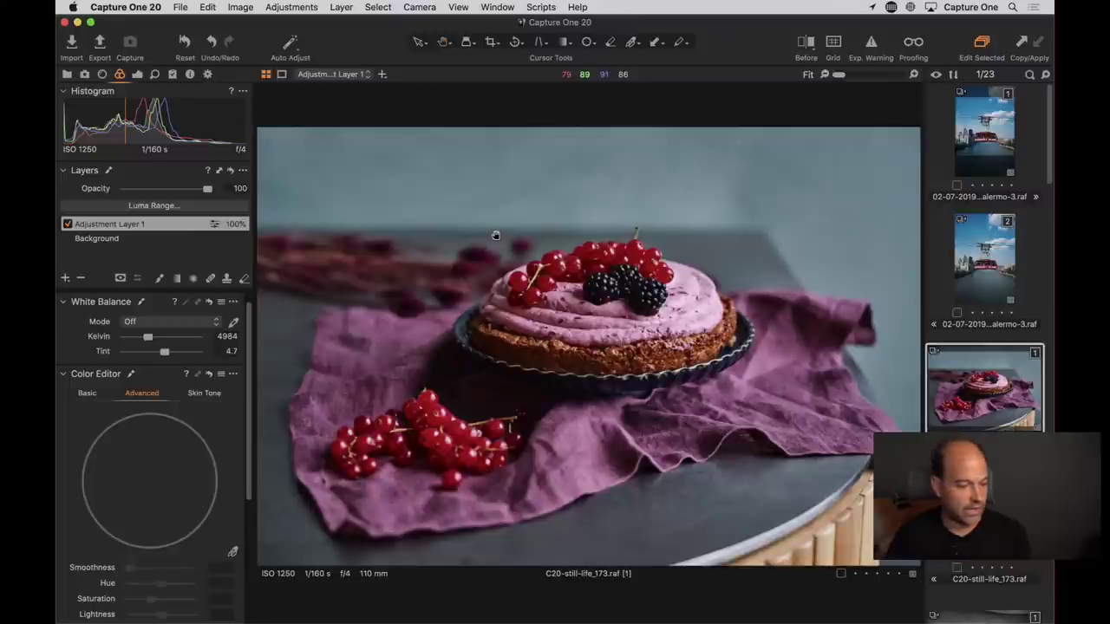
Step: Browse the image collection and open the third, colour variant of the long-haired man's portrait
click(971, 245)
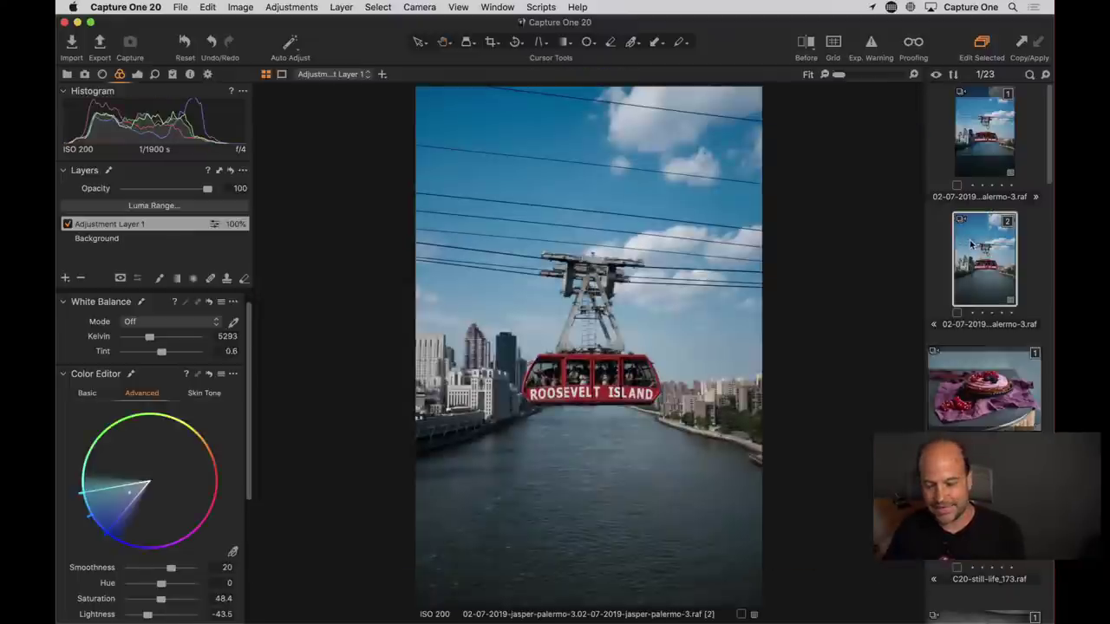
key(super+alt+v)
scroll(659, 339, down, 1)
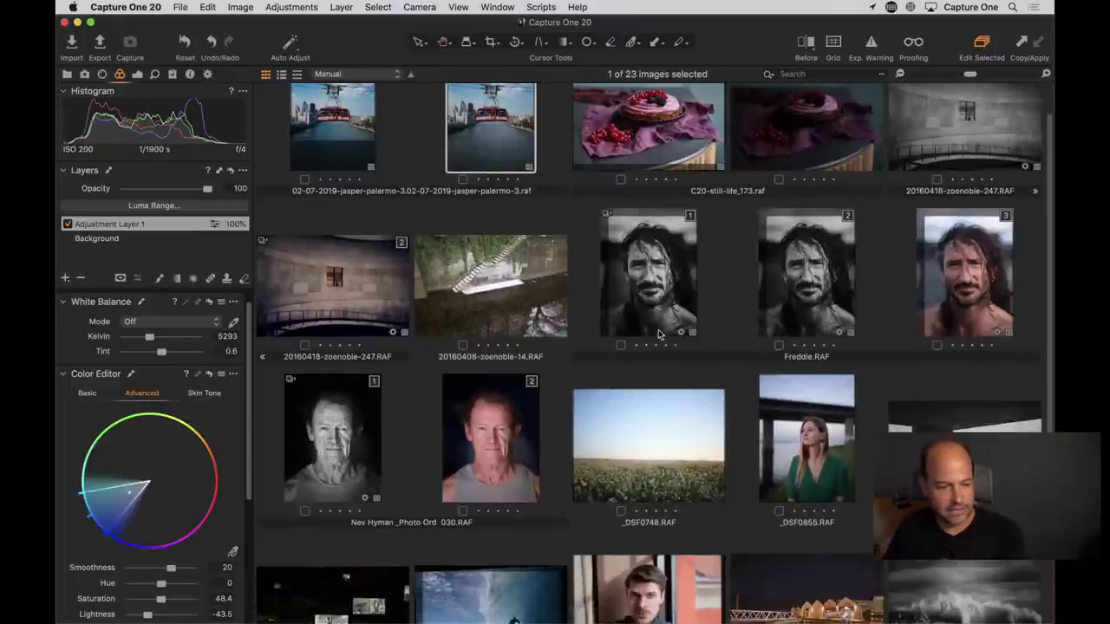
scroll(655, 336, up, 1)
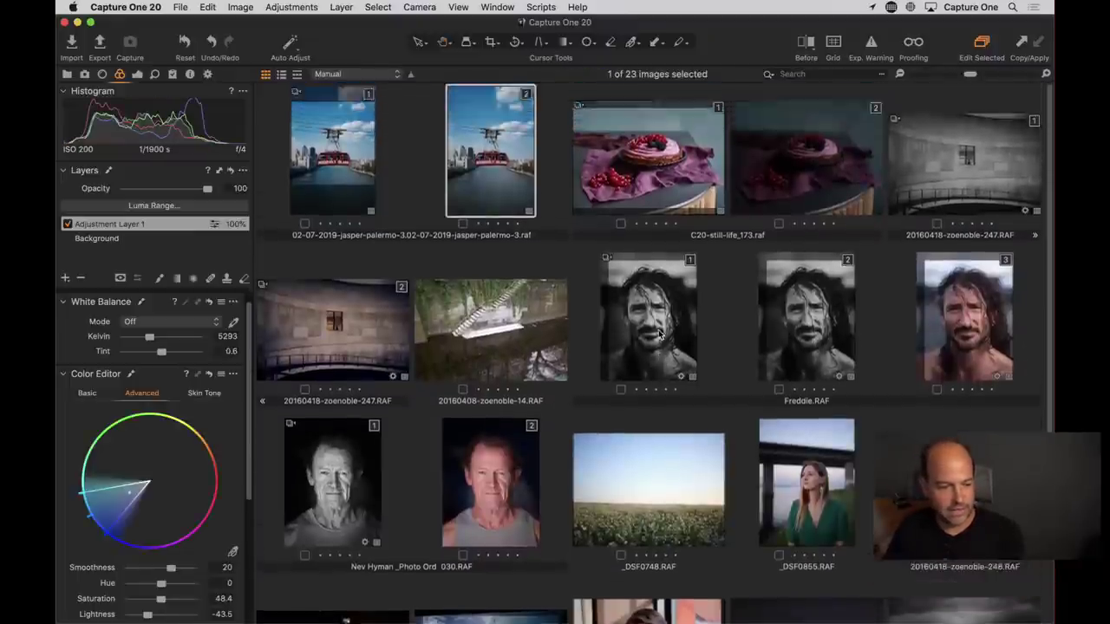
click(980, 328)
key(super+alt+v)
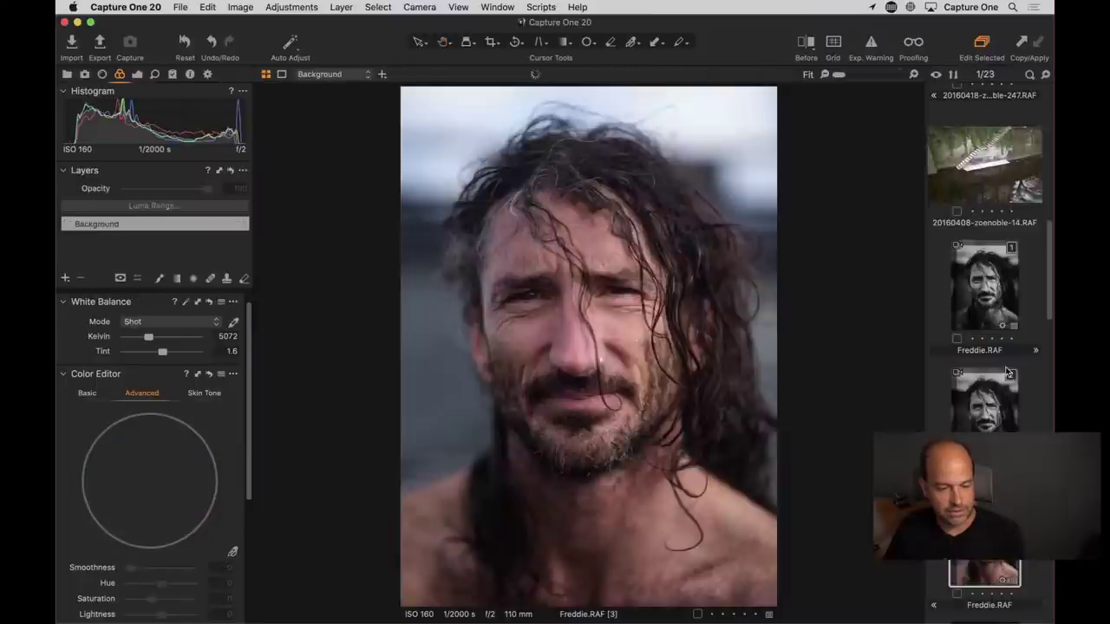
key(super+alt+v)
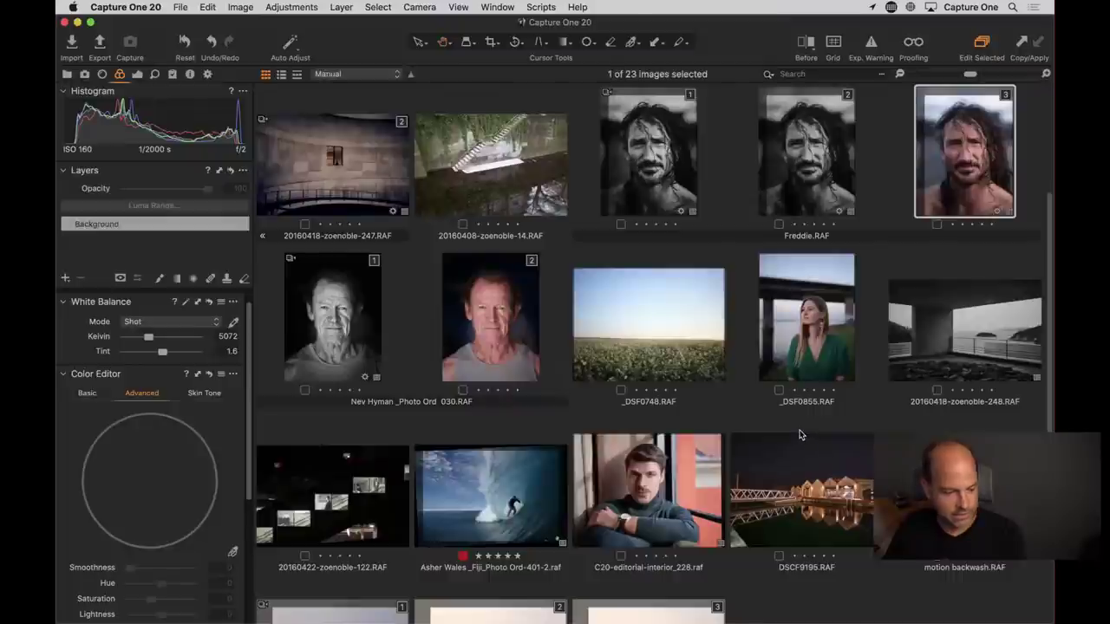
key(super+alt+v)
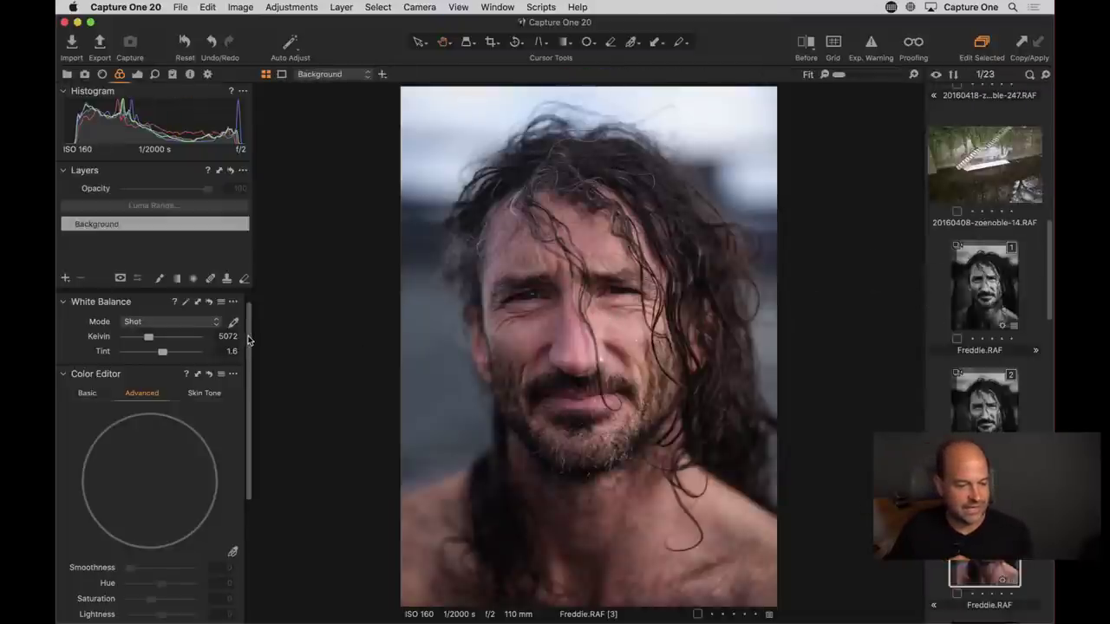
Step: Show the exposure adjustments for the portrait, inspect the eye at 100%, hide the image browser and return to fit view
scroll(248, 340, up, 1)
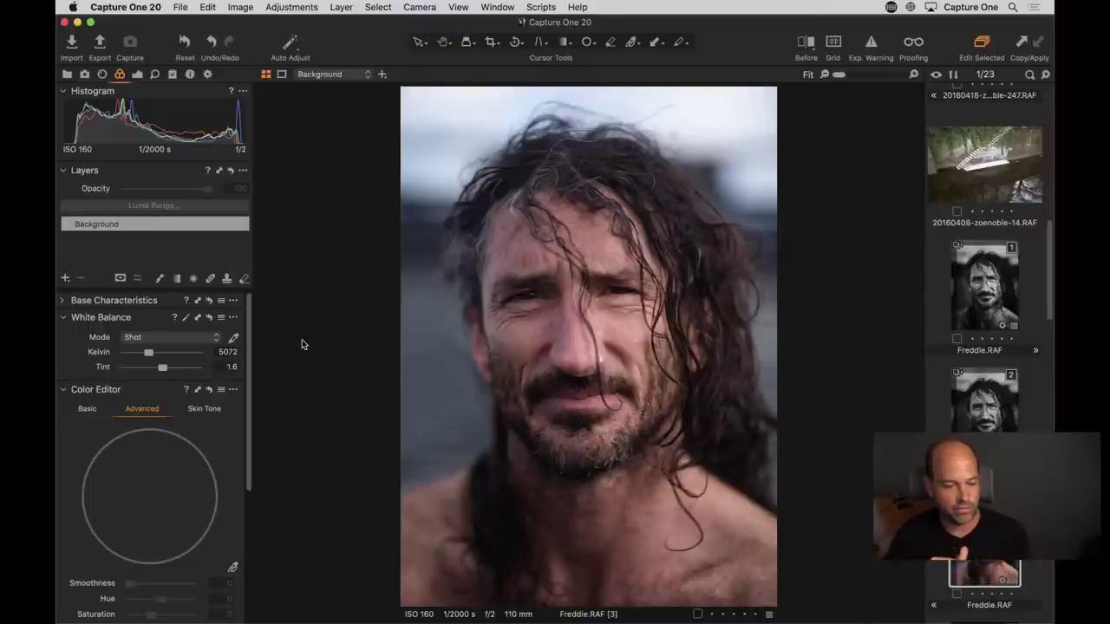
click(138, 75)
click(536, 314)
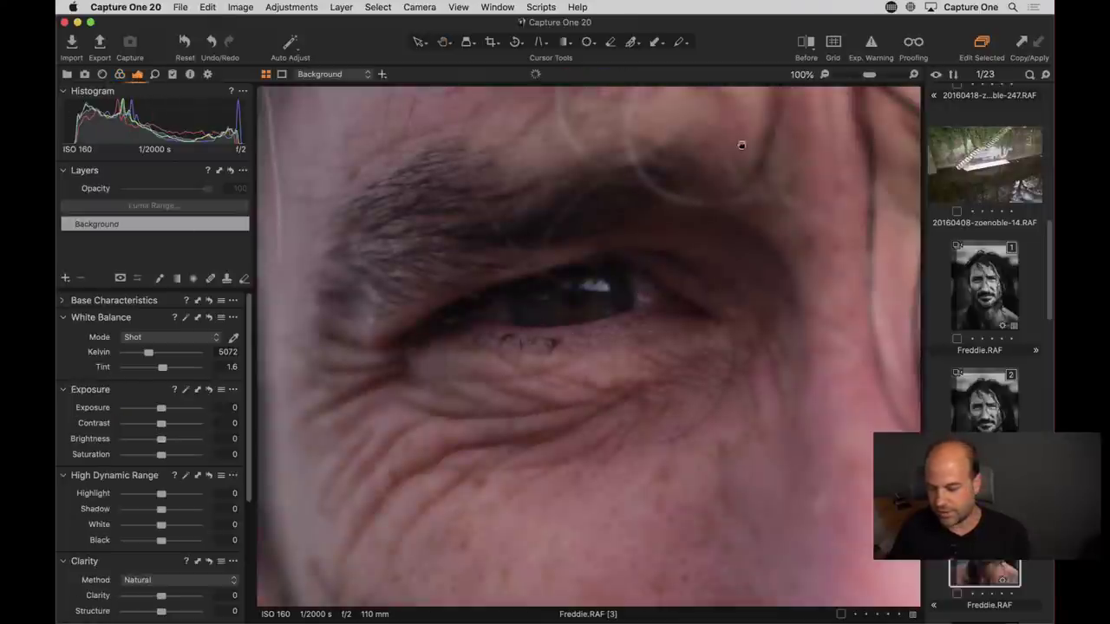
key(cmd+b)
click(528, 333)
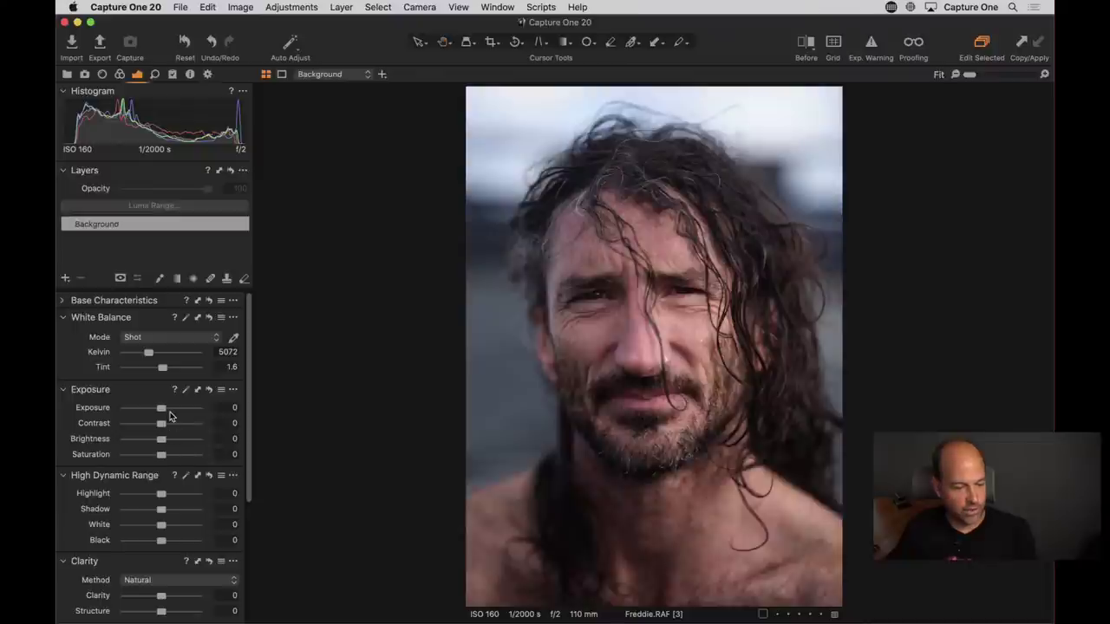
Step: Set the portrait background's exposure to 0.42, brightness to 5, black to -36 and clarity to 41
drag(163, 413, 166, 440)
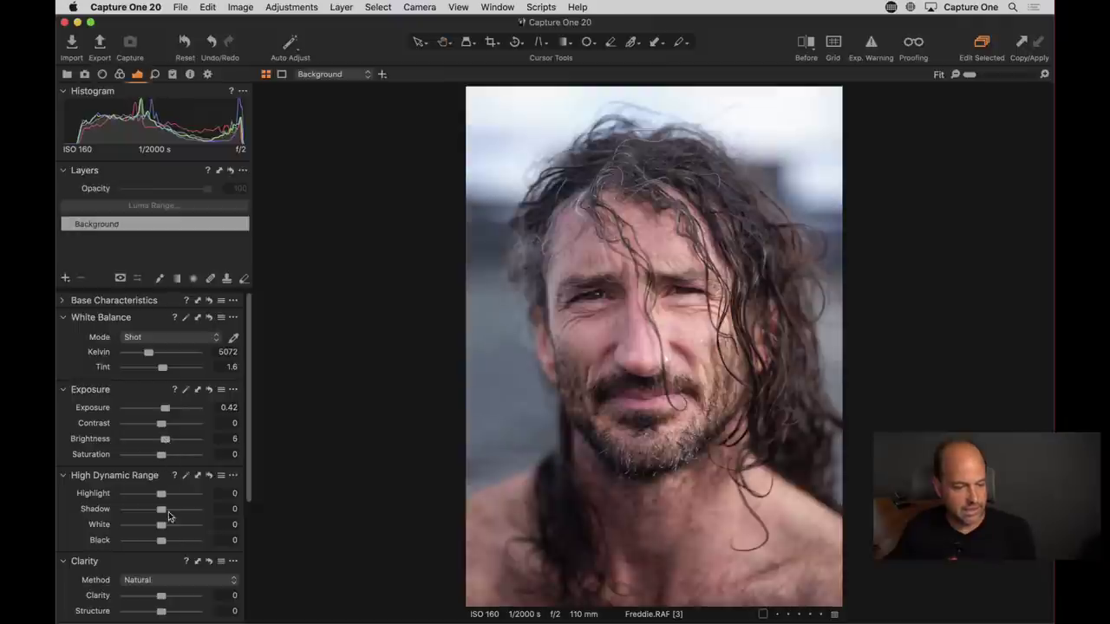
drag(159, 545, 147, 544)
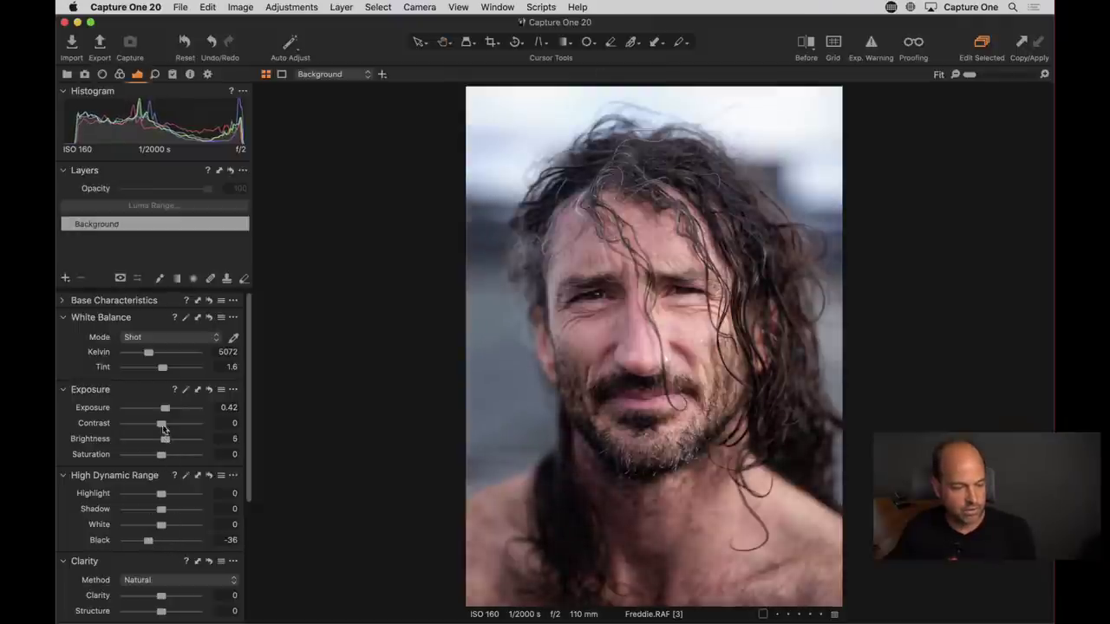
scroll(104, 467, down, 3)
drag(160, 527, 177, 527)
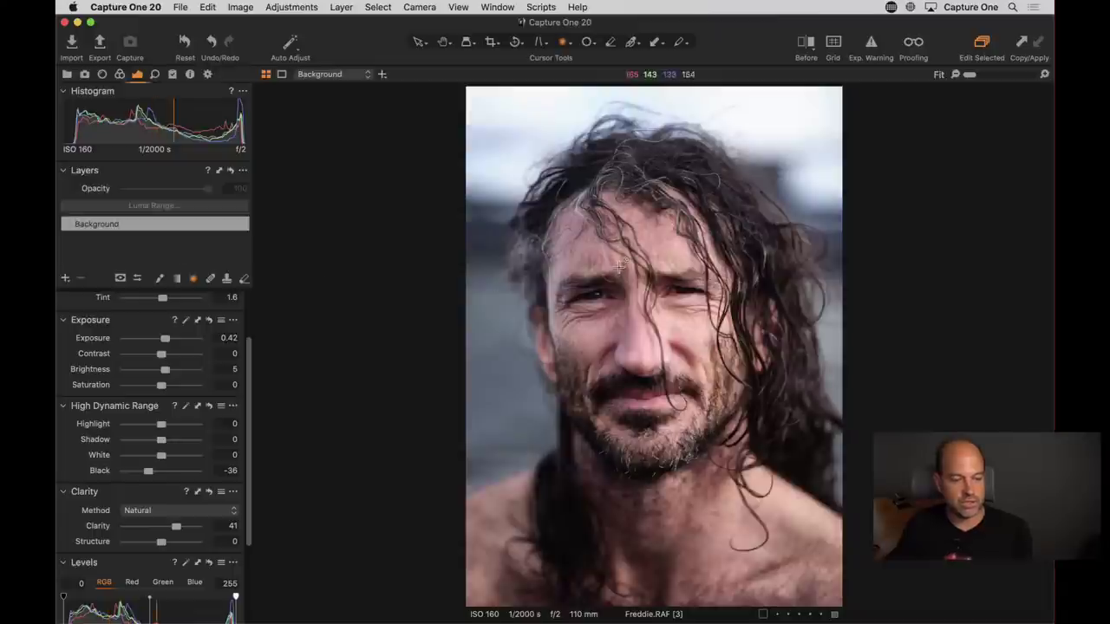
Step: Draw a radial gradient mask as an upright oval around the man's face on a new adjustment layer
drag(607, 303, 754, 506)
drag(662, 472, 723, 498)
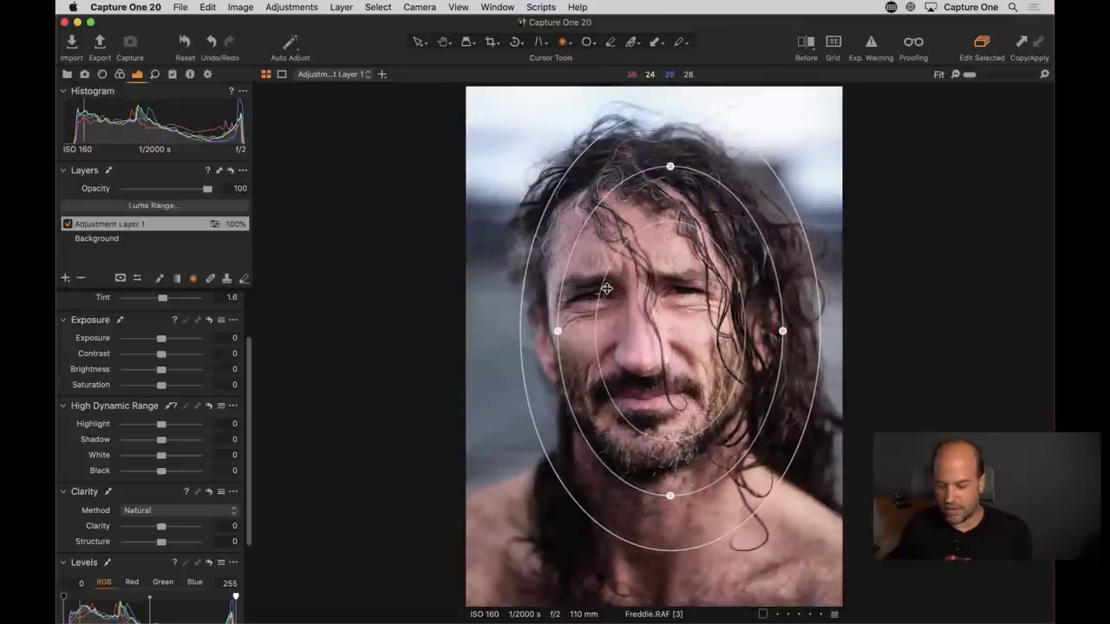
key(m)
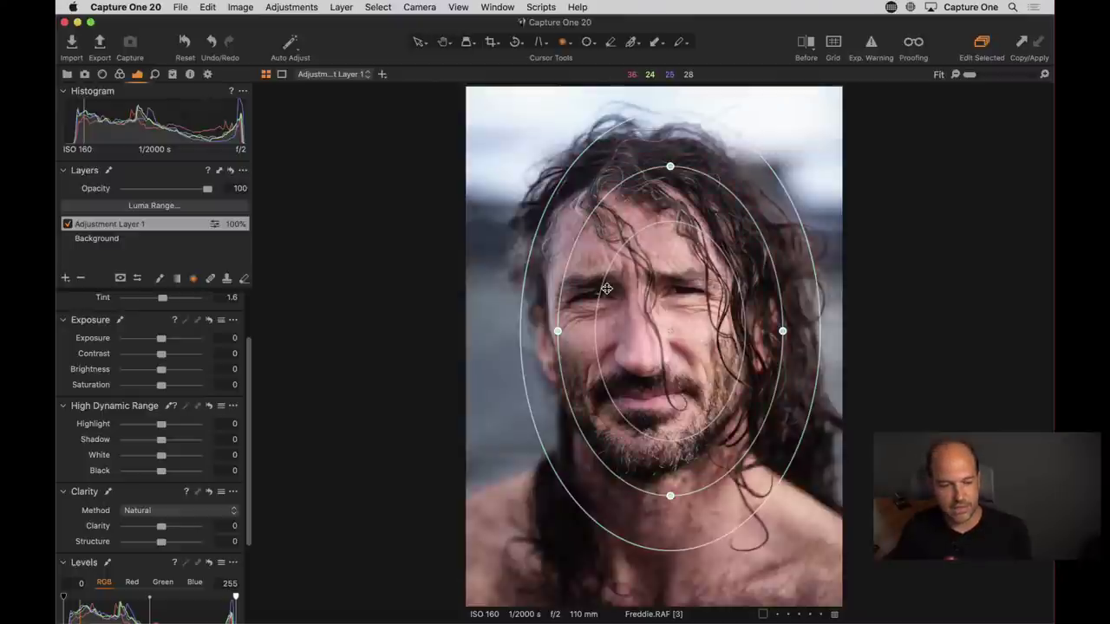
Step: Enlarge the radial mask around the head, tilt it to follow the face and widen its feathered falloff
drag(588, 236, 479, 188)
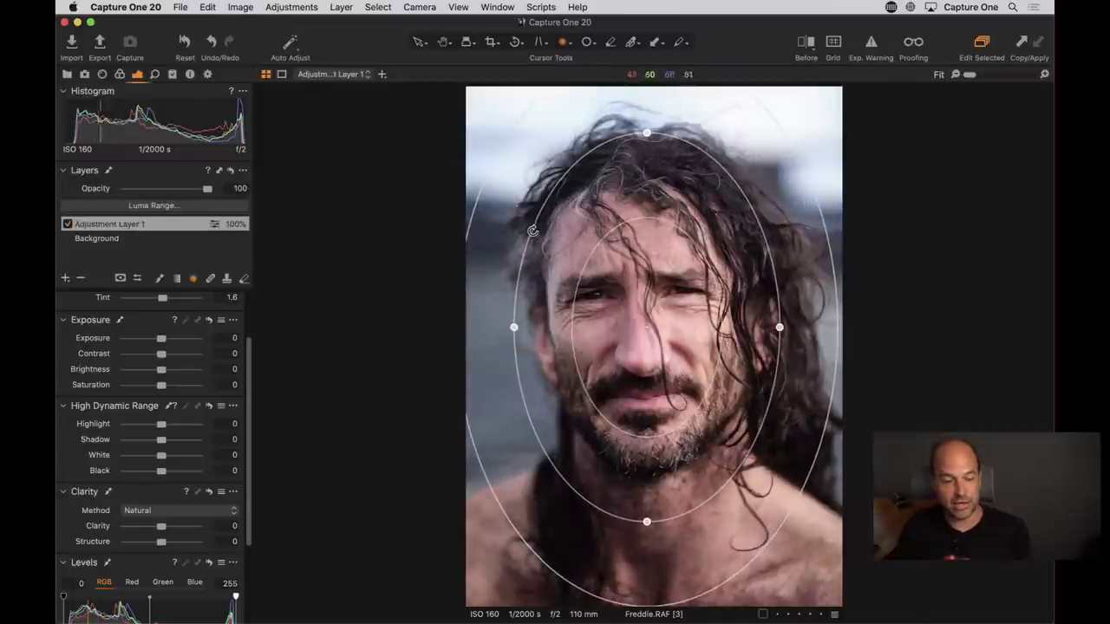
drag(528, 230, 518, 268)
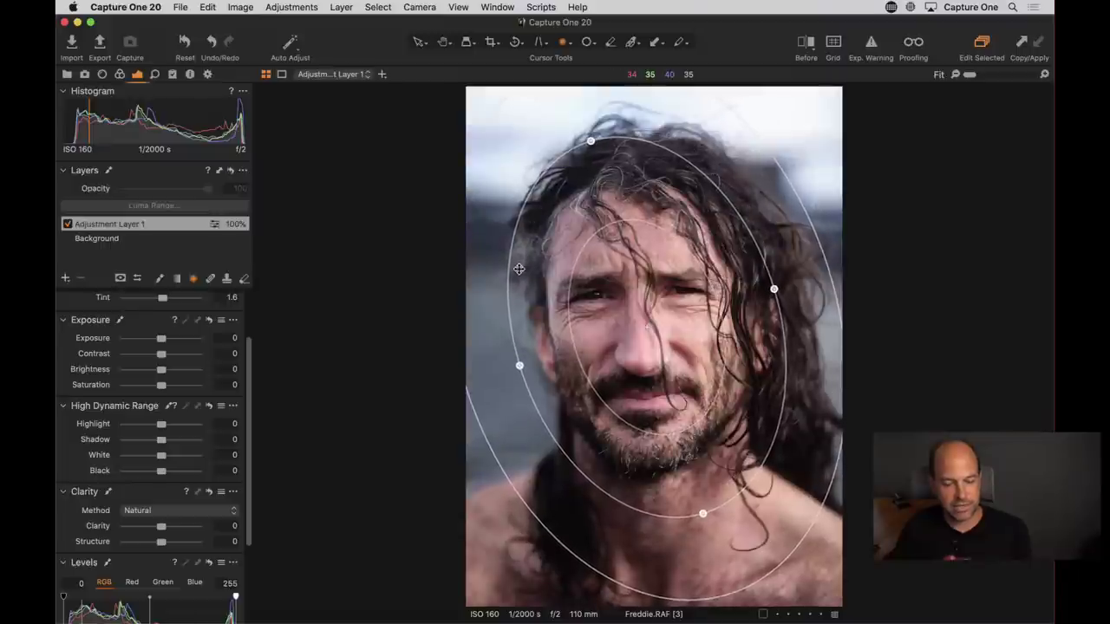
drag(593, 149, 575, 124)
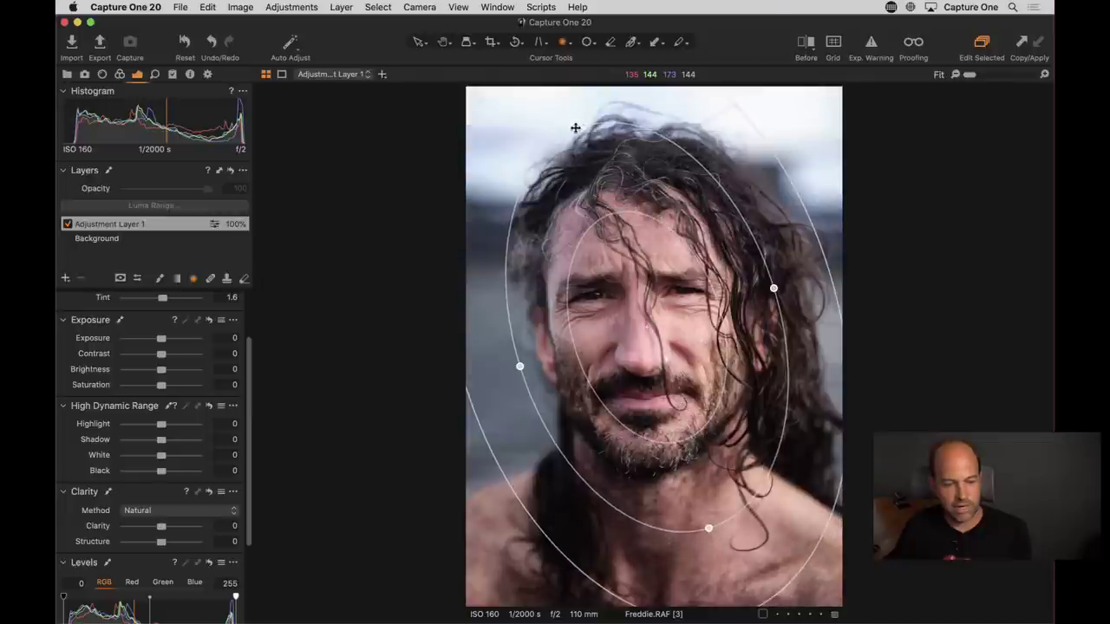
drag(717, 279, 696, 291)
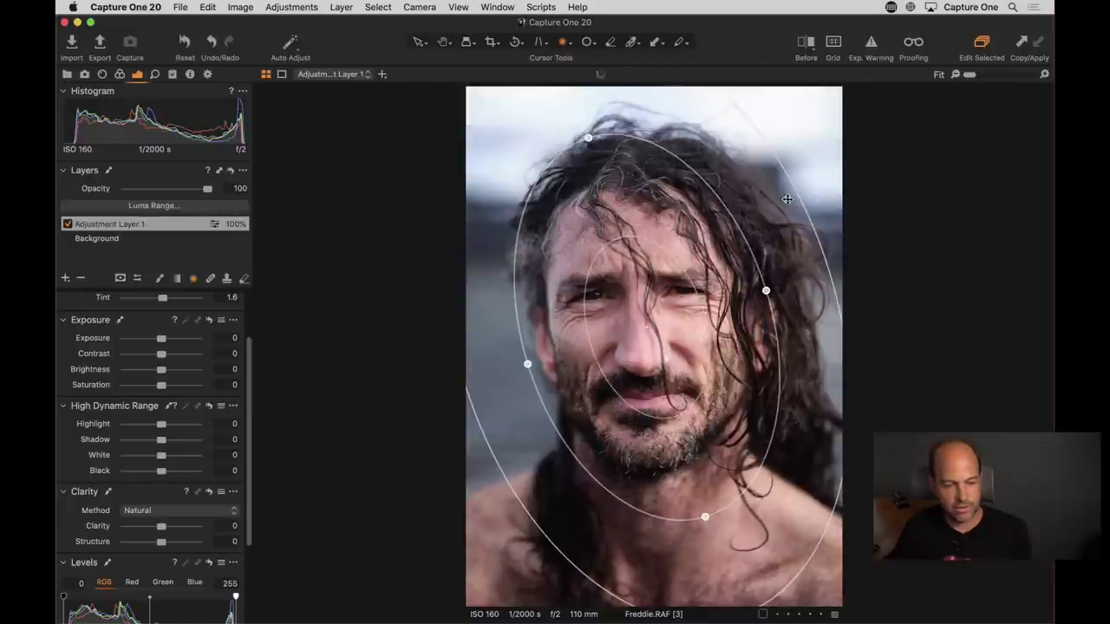
drag(796, 198, 818, 187)
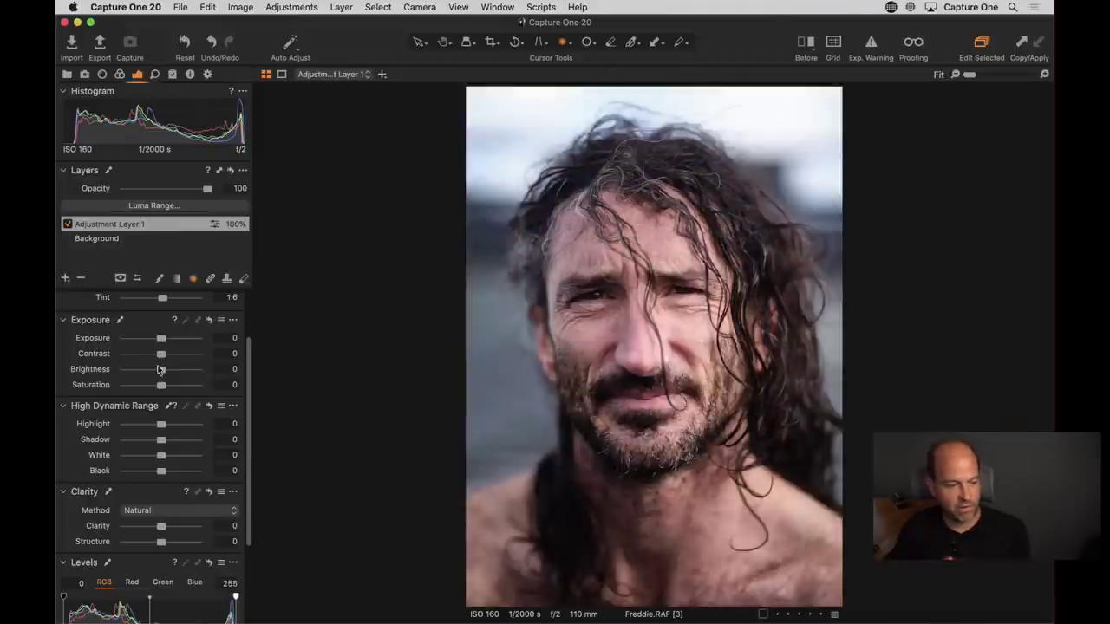
Step: Darken the area around the face with exposure -0.57, brightness -27, highlight -84 and white -61 on the radial layer
drag(171, 371, 138, 369)
drag(161, 423, 139, 456)
drag(161, 338, 151, 346)
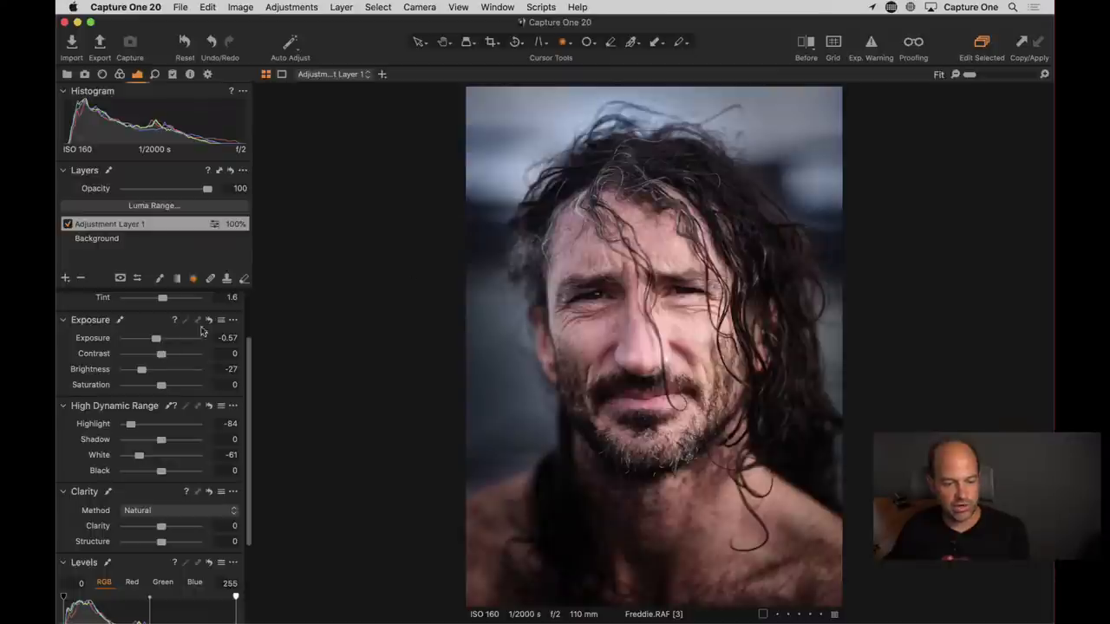
Step: Reposition the radial mask over the man's face to refine where the darkening falls
key(t)
drag(643, 229, 675, 263)
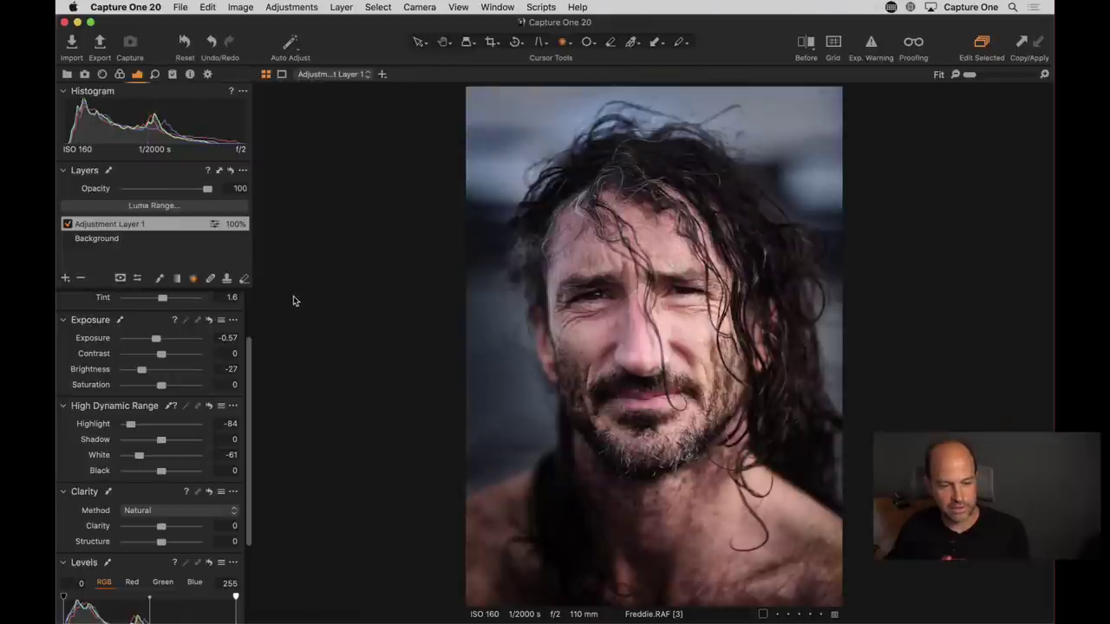
mouse_move(572, 293)
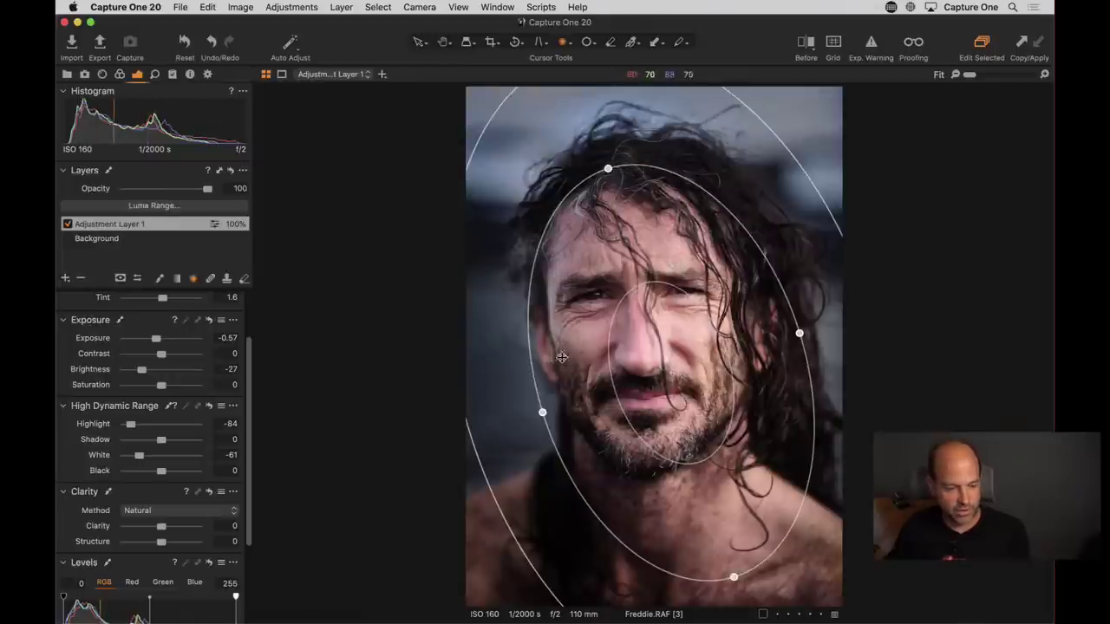
drag(613, 354, 631, 357)
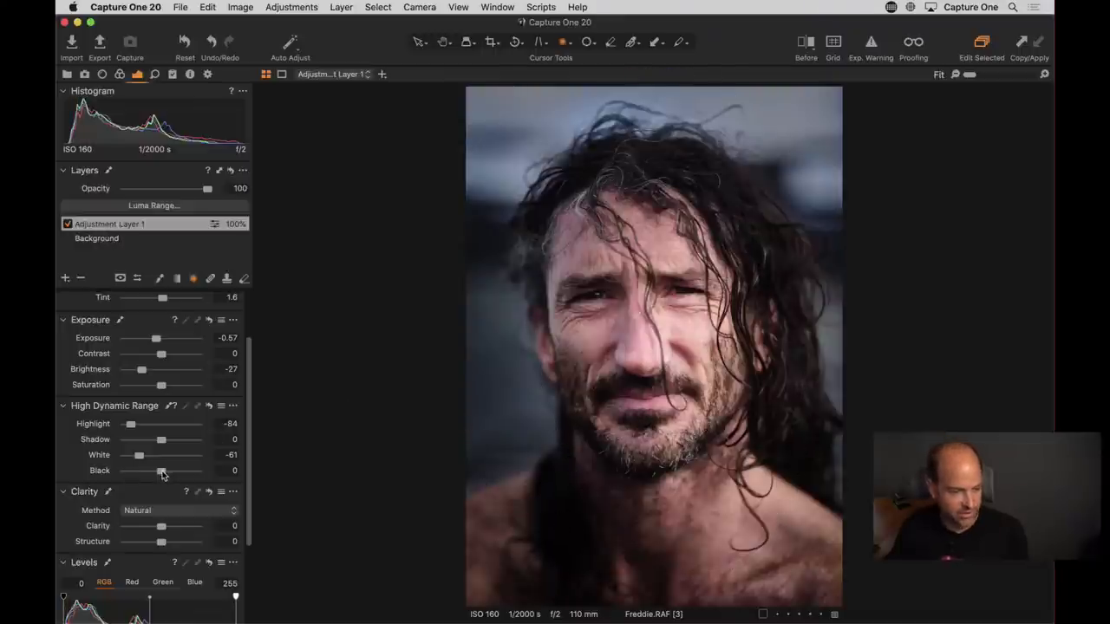
Step: Set the radial layer's black to 37 and shadow to 16, and compare the portrait with the layer off and on
drag(161, 474, 169, 445)
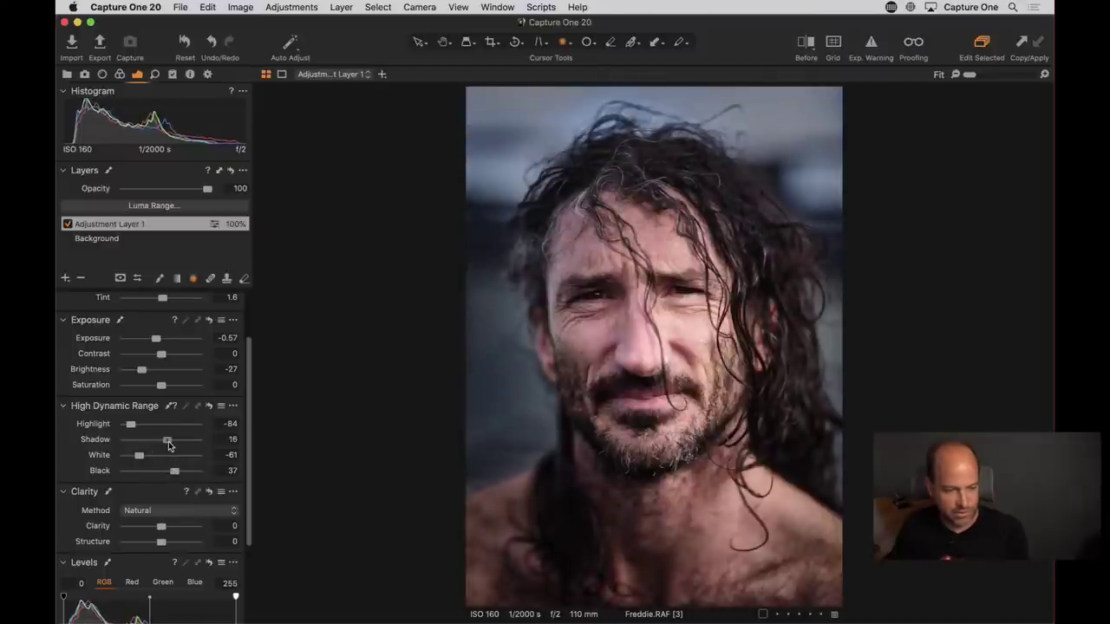
click(68, 224)
click(68, 224)
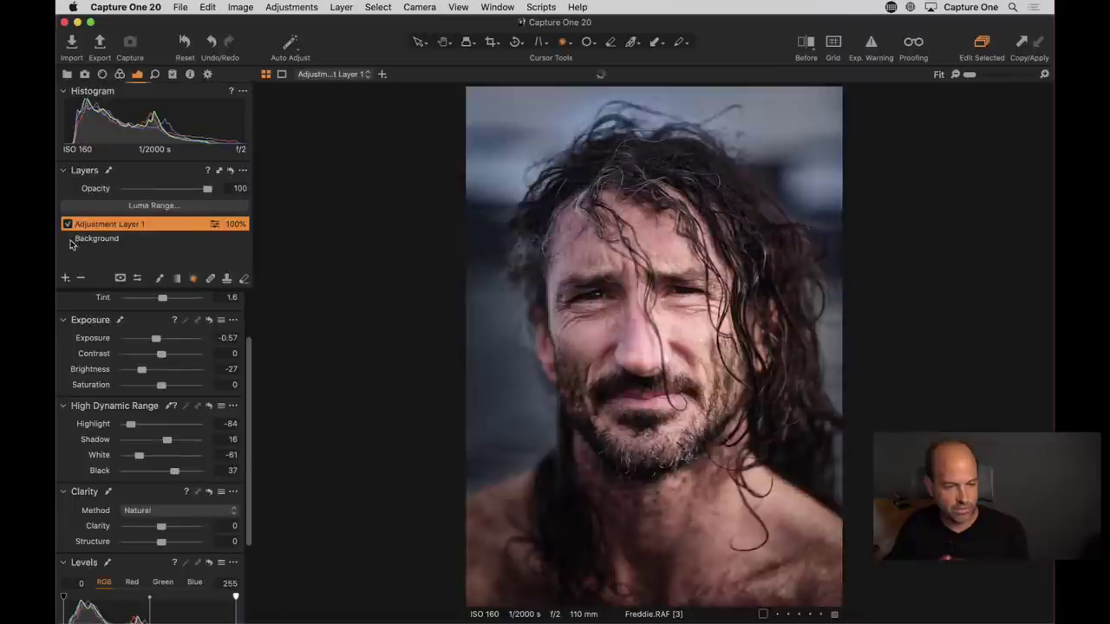
click(67, 224)
click(67, 225)
Step: Rename the radial adjustment layer as "Radial vignette"
double_click(119, 225)
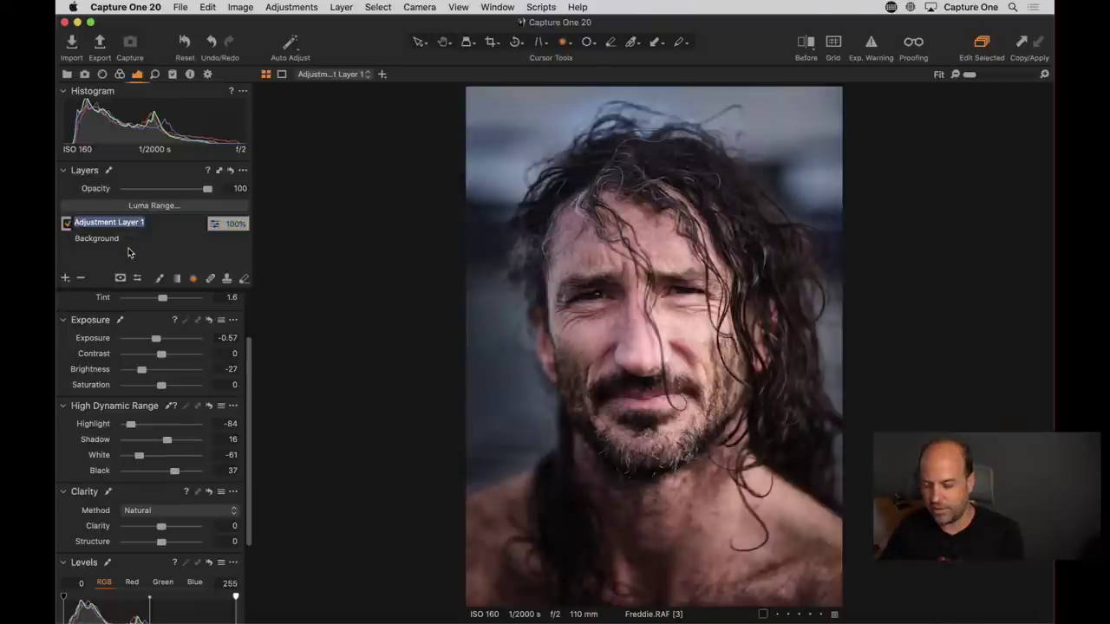
text(Radial vignette)
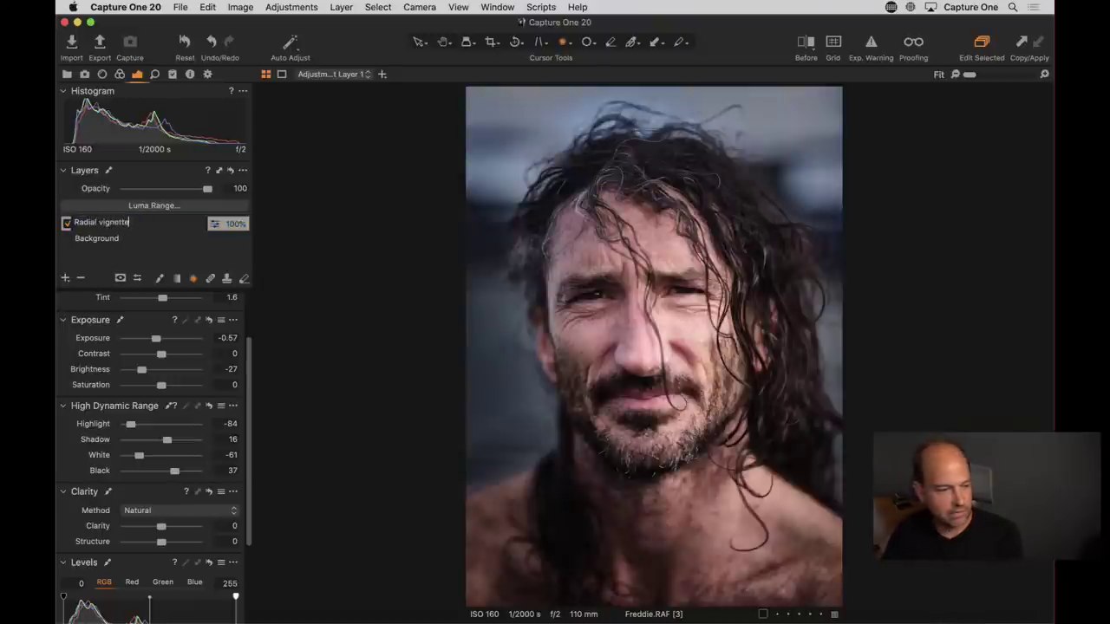
key(Return)
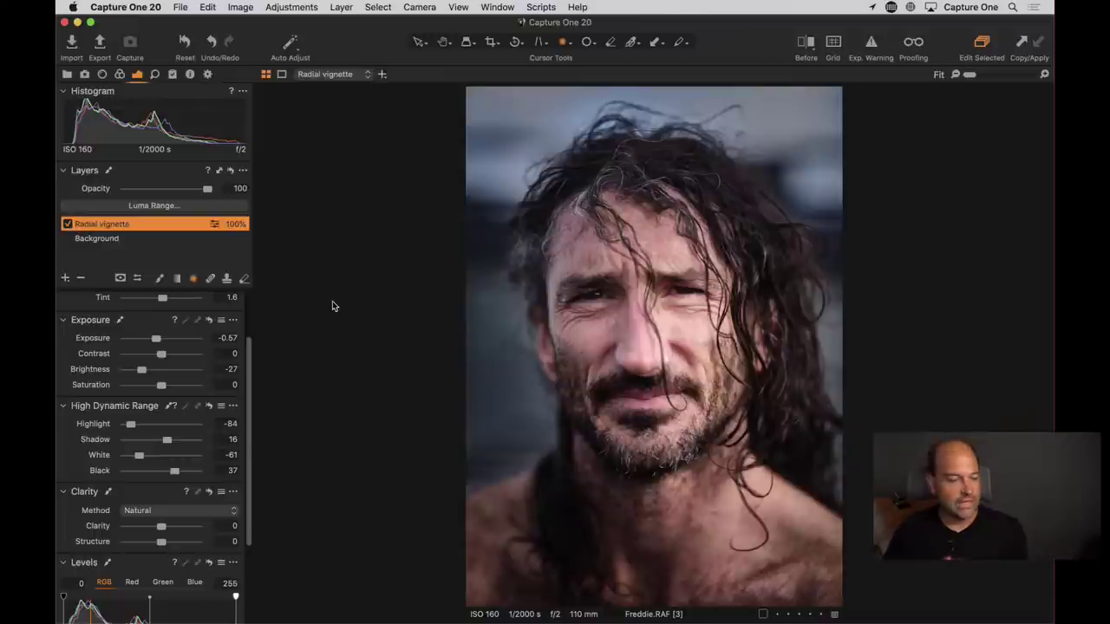
Step: Add a new filled adjustment layer above the vignette, check its mask coverage over the whole portrait and hide the mask
click(65, 280)
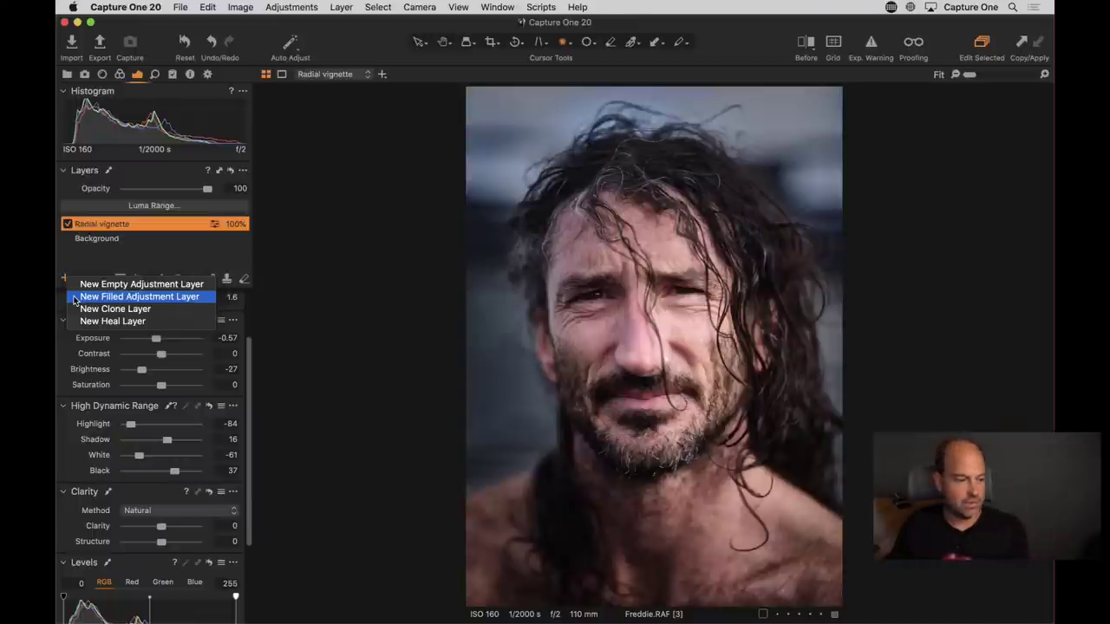
click(78, 297)
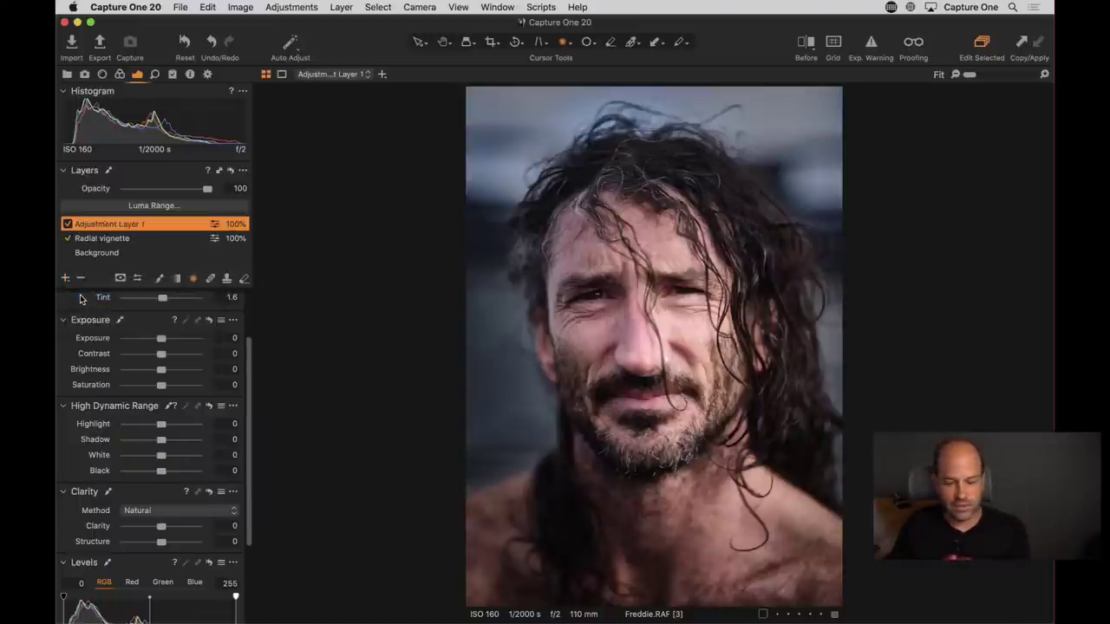
key(m)
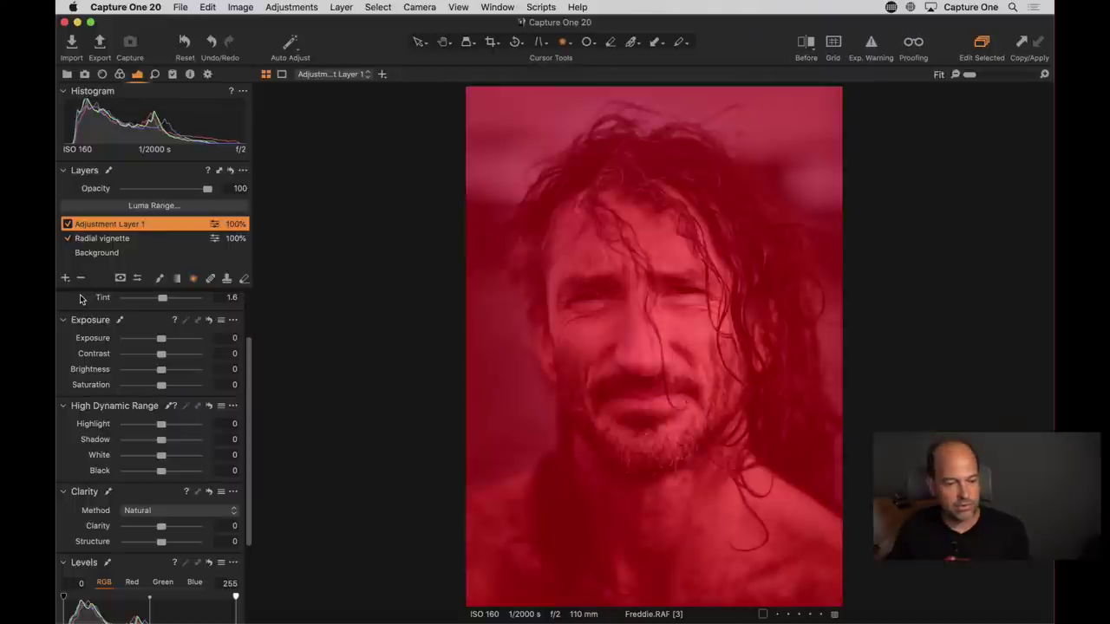
key(m)
key(m)
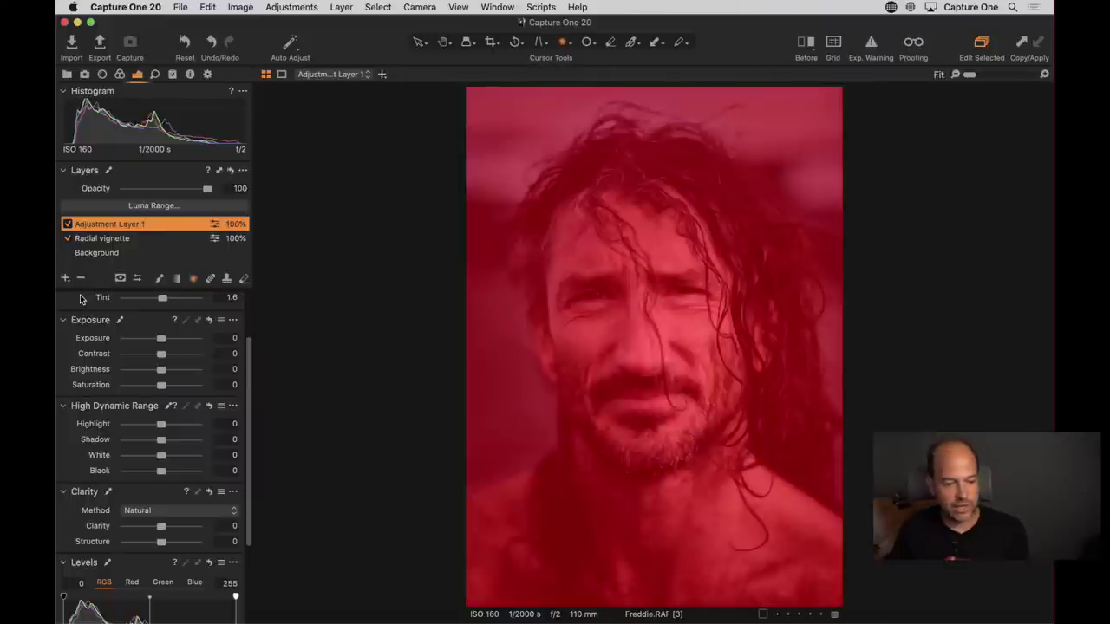
key(m)
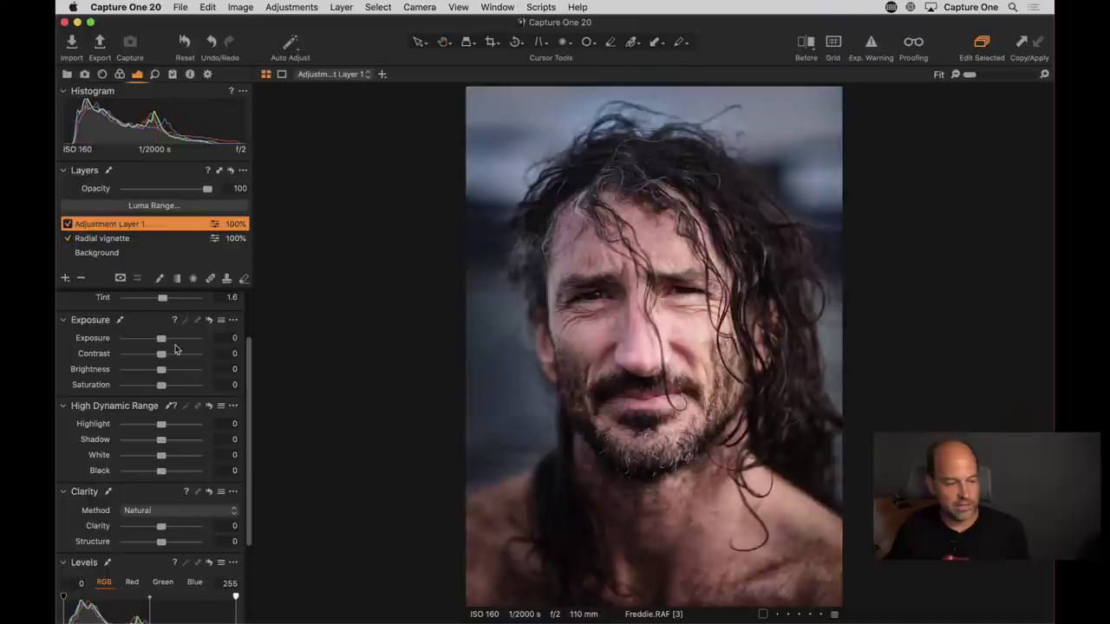
Step: Brighten the filled layer with brightness 15 and shadow 22, leaving its exposure at 0
drag(161, 339, 172, 340)
double_click(171, 340)
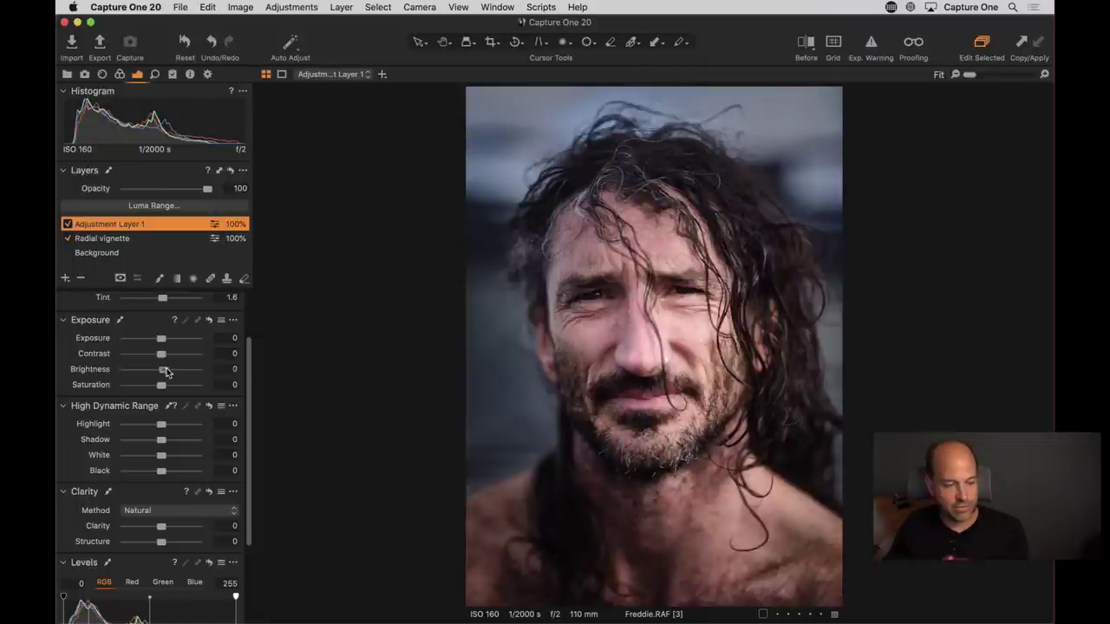
drag(163, 369, 171, 372)
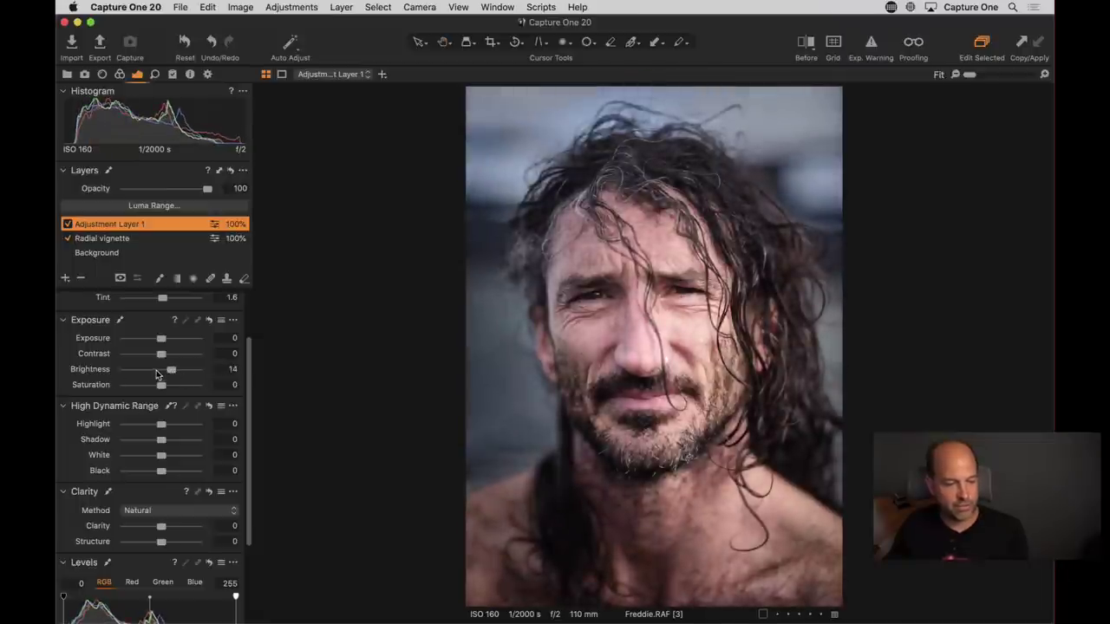
drag(160, 443, 171, 443)
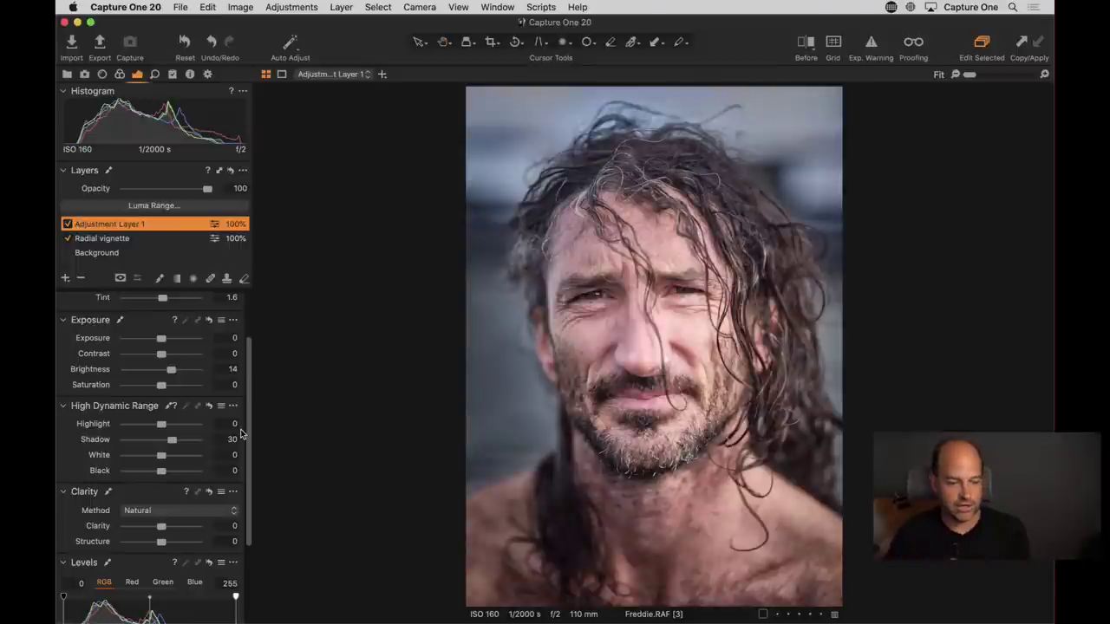
drag(172, 440, 165, 445)
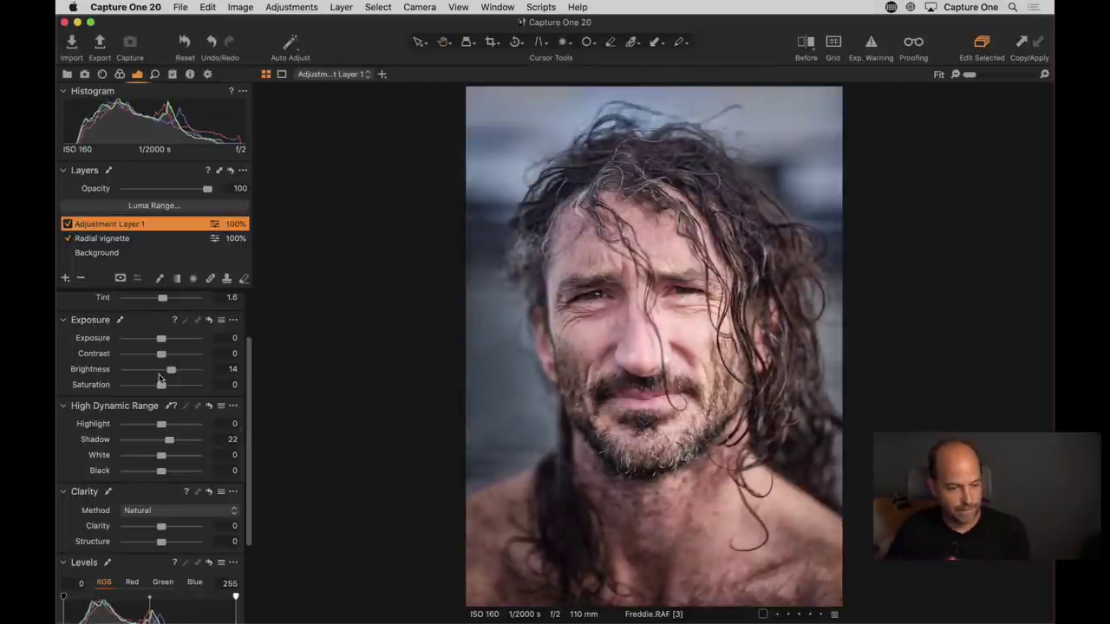
drag(170, 369, 171, 371)
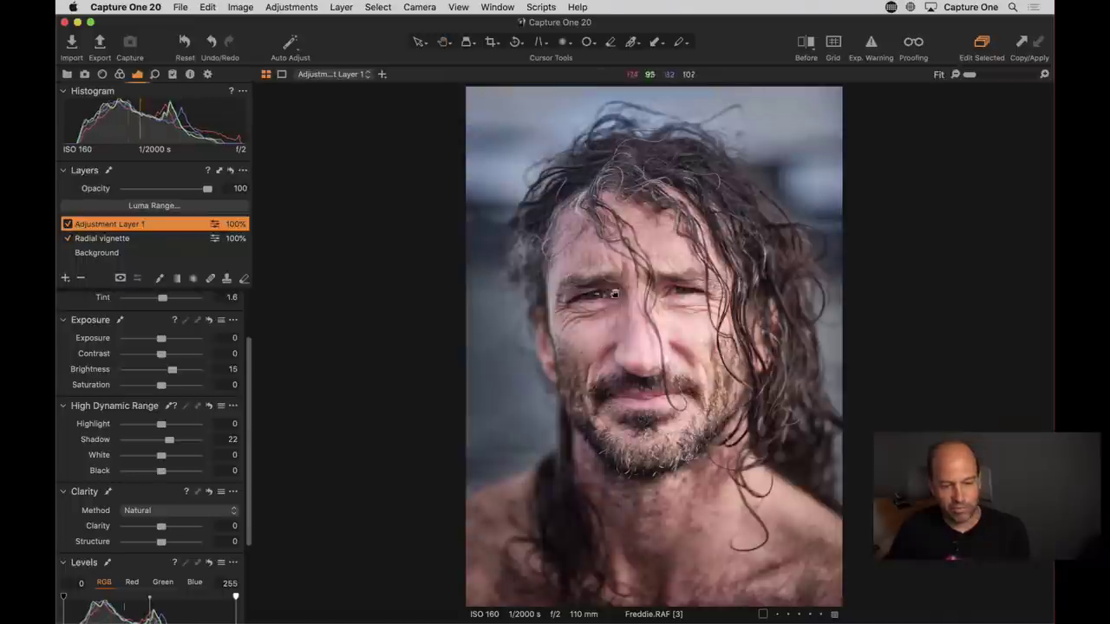
Step: Compare the portrait with the brightened layer off and on, both as a whole and close up on one eye
click(68, 225)
click(67, 225)
click(67, 226)
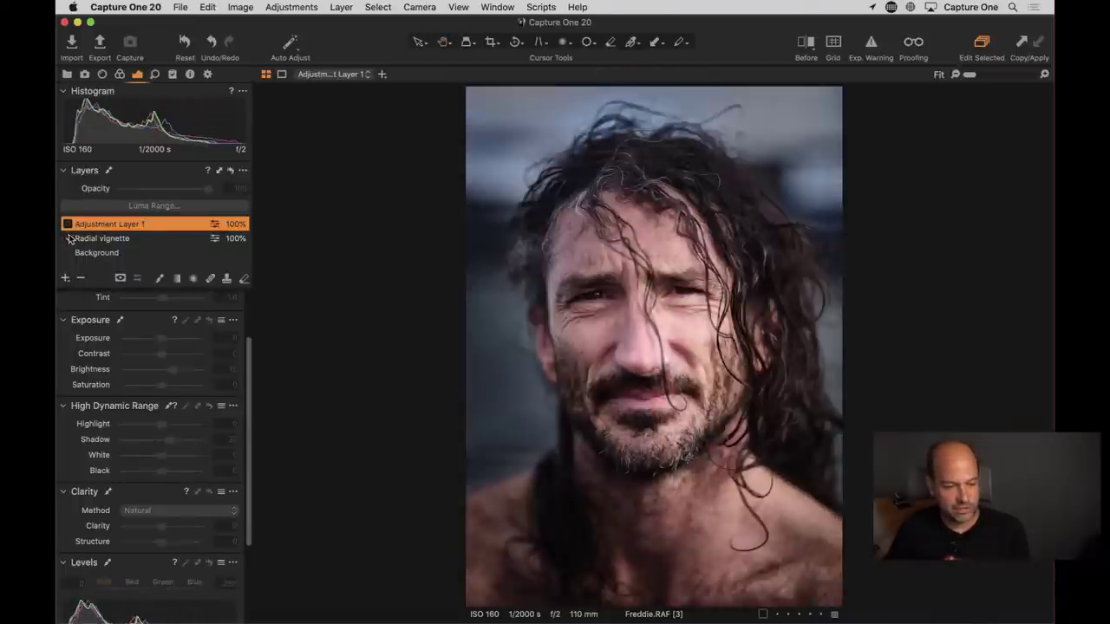
click(68, 226)
click(587, 295)
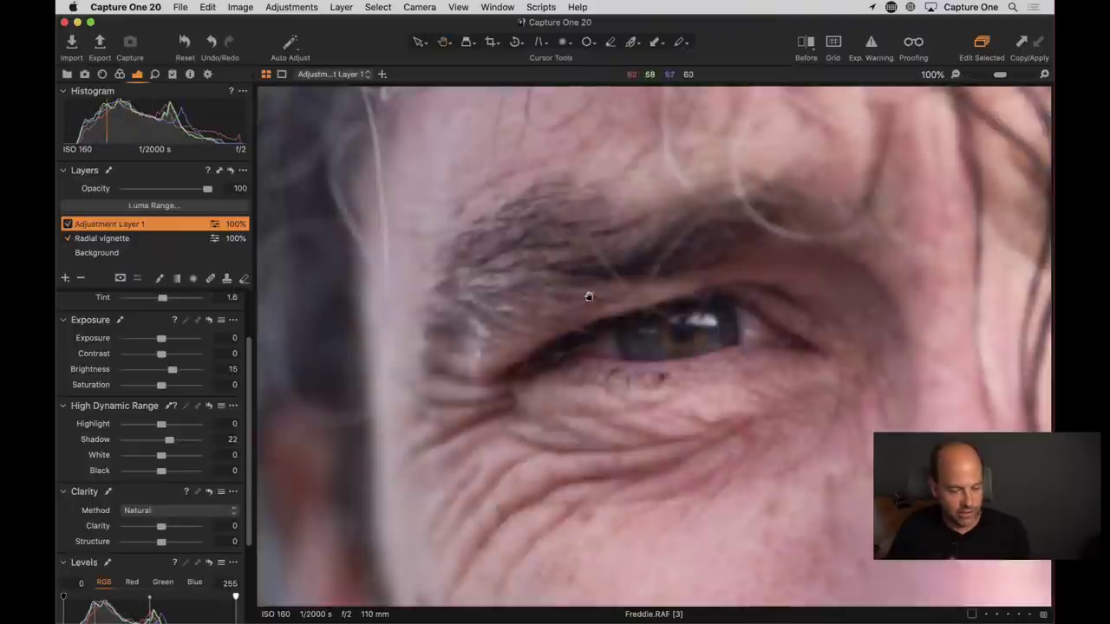
click(68, 226)
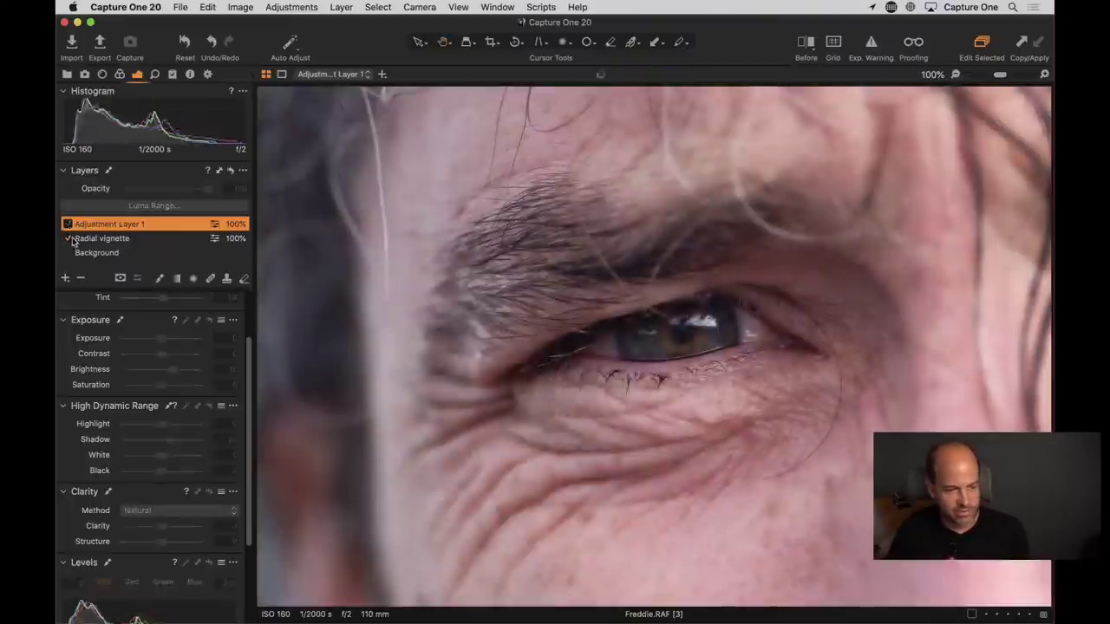
click(68, 225)
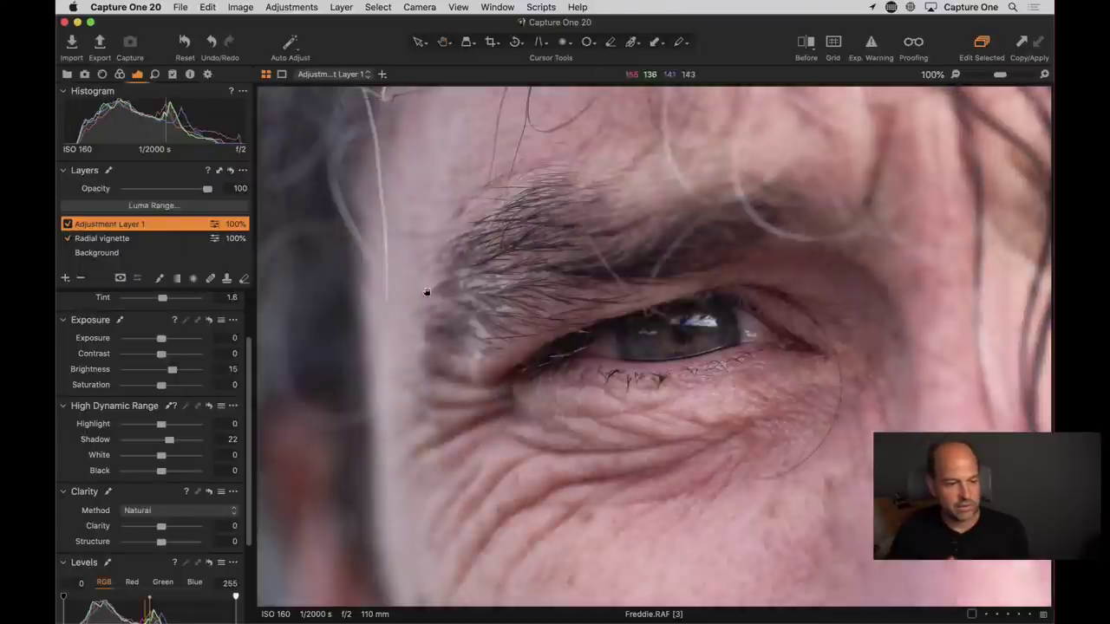
click(380, 283)
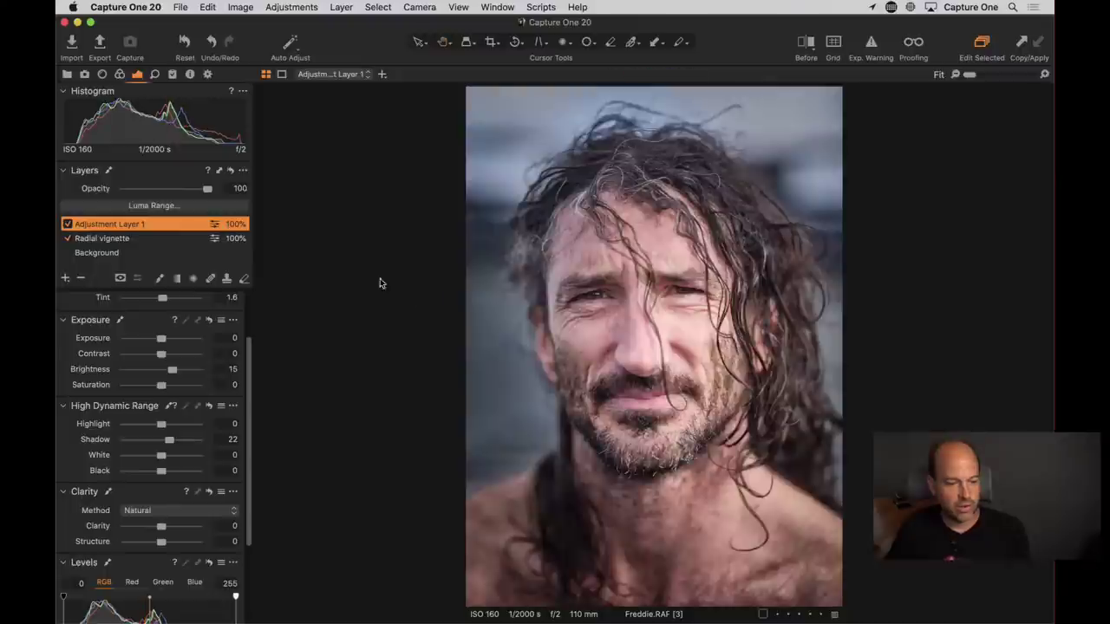
Step: Clear the brightened layer's mask and set up the mask brush with a size of 386
right_click(117, 224)
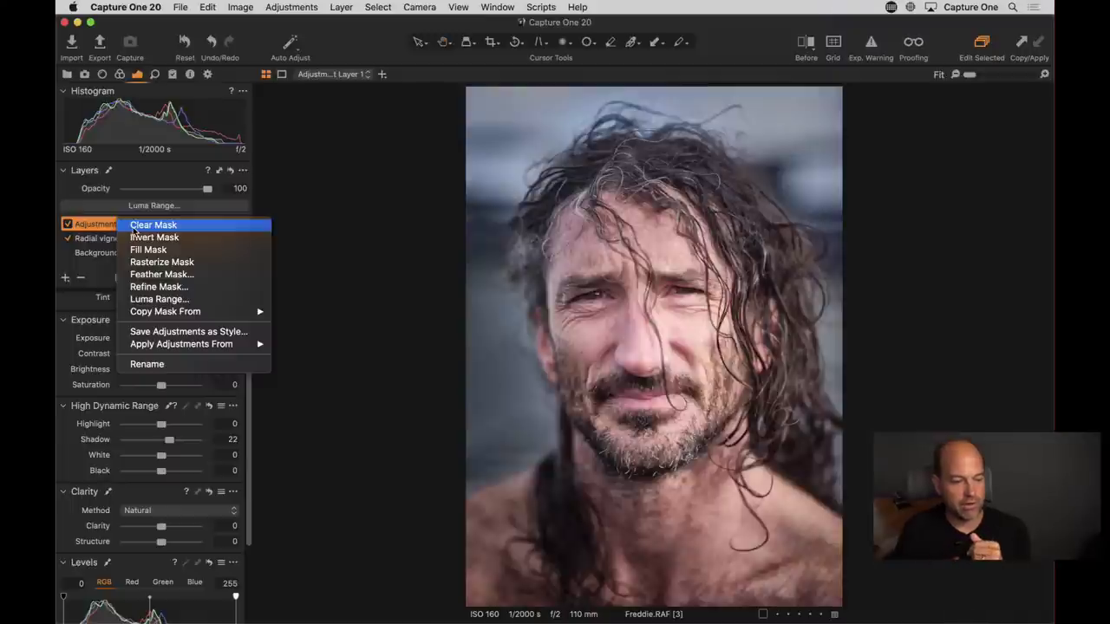
click(136, 227)
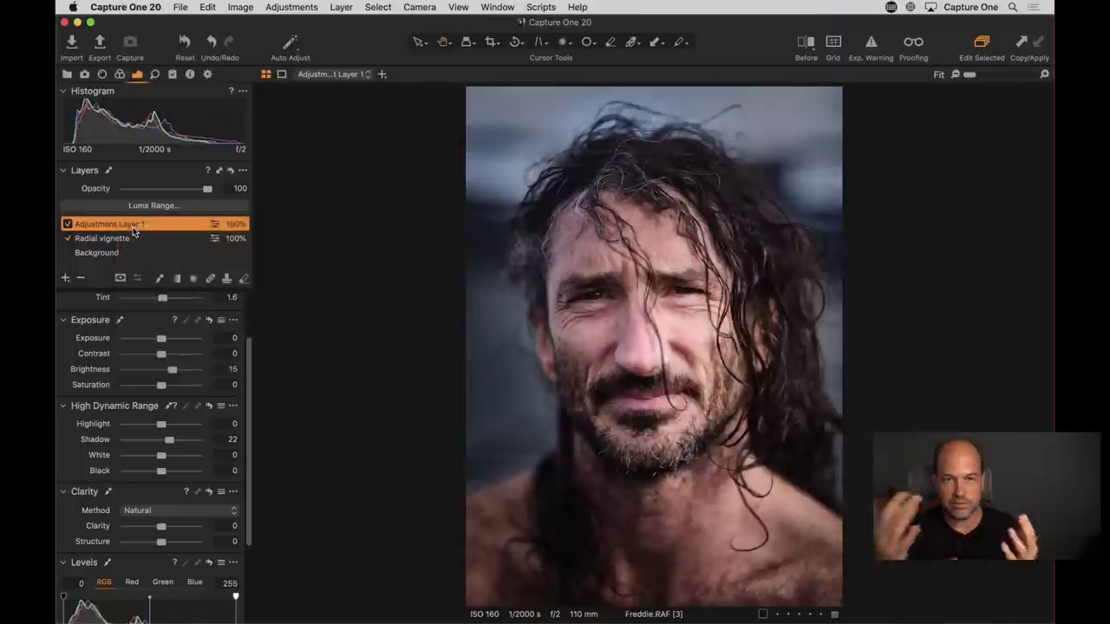
click(159, 278)
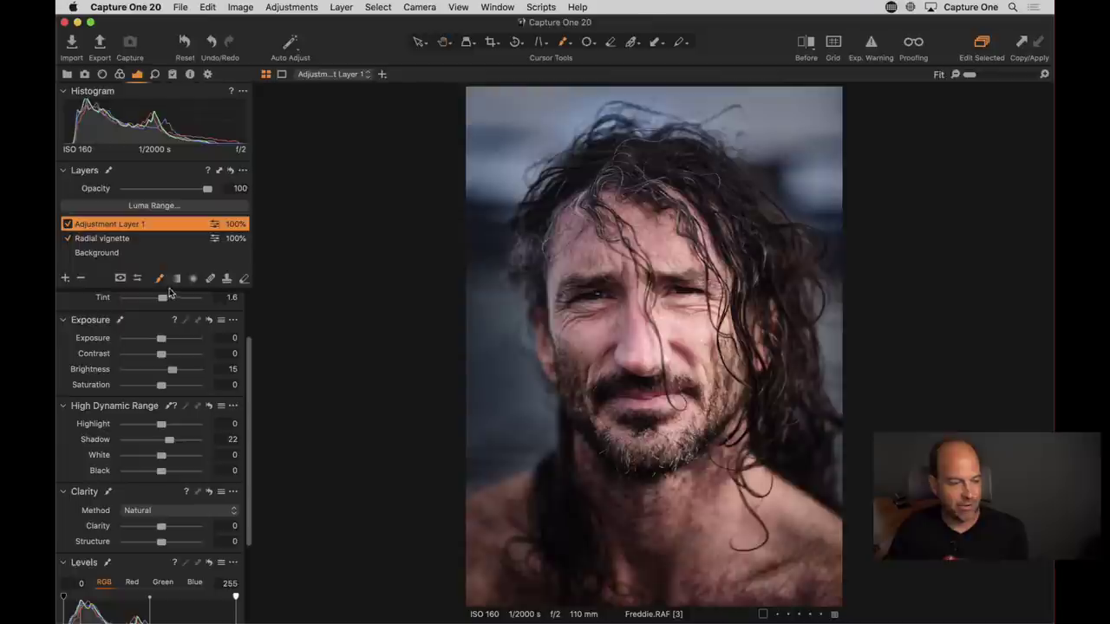
right_click(596, 309)
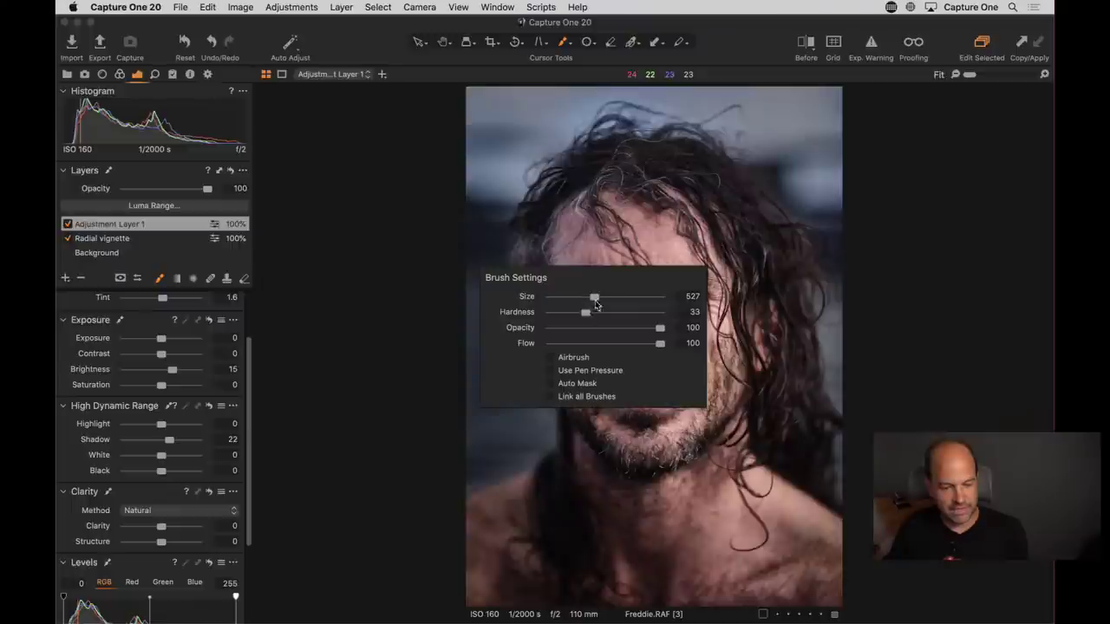
key(Escape)
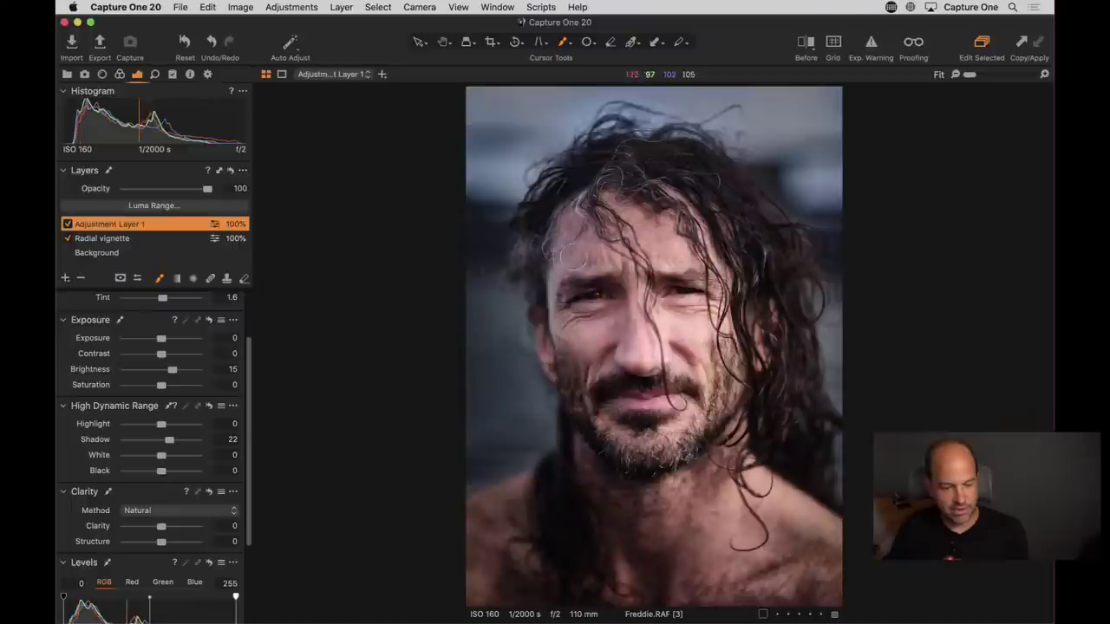
right_click(596, 296)
drag(595, 300, 588, 300)
key(super+plus)
key(super+plus)
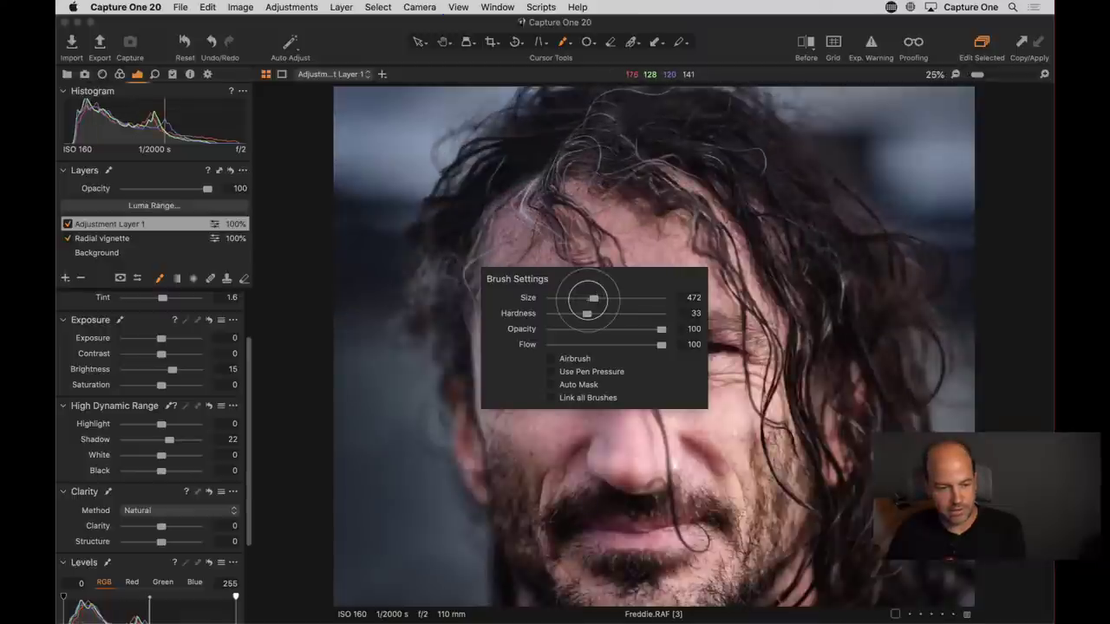
key(Escape)
right_click(565, 355)
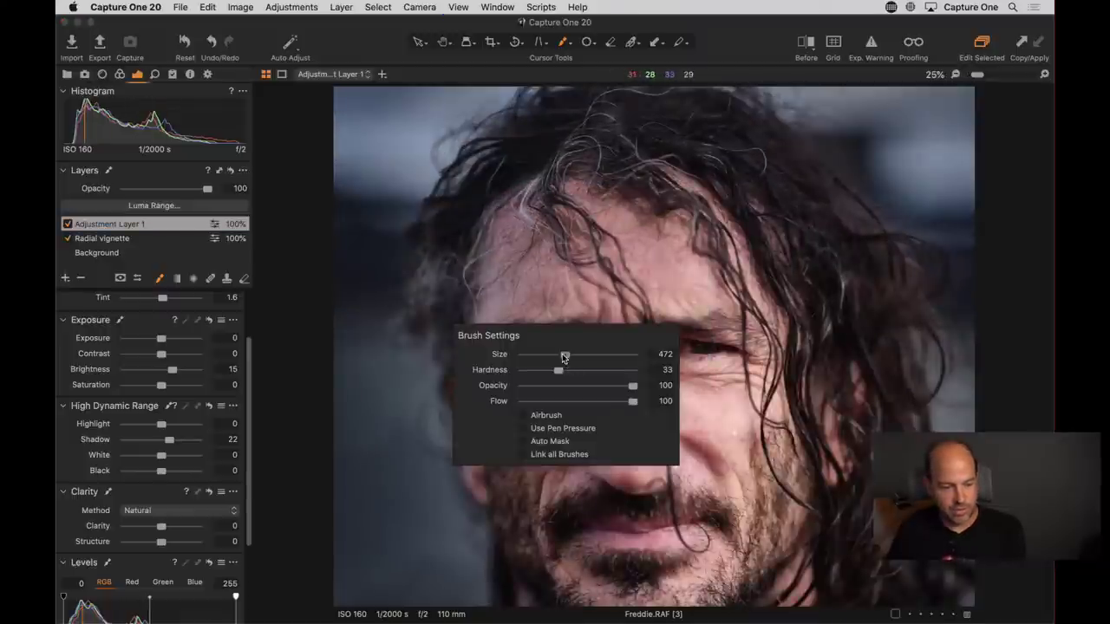
drag(565, 355, 561, 355)
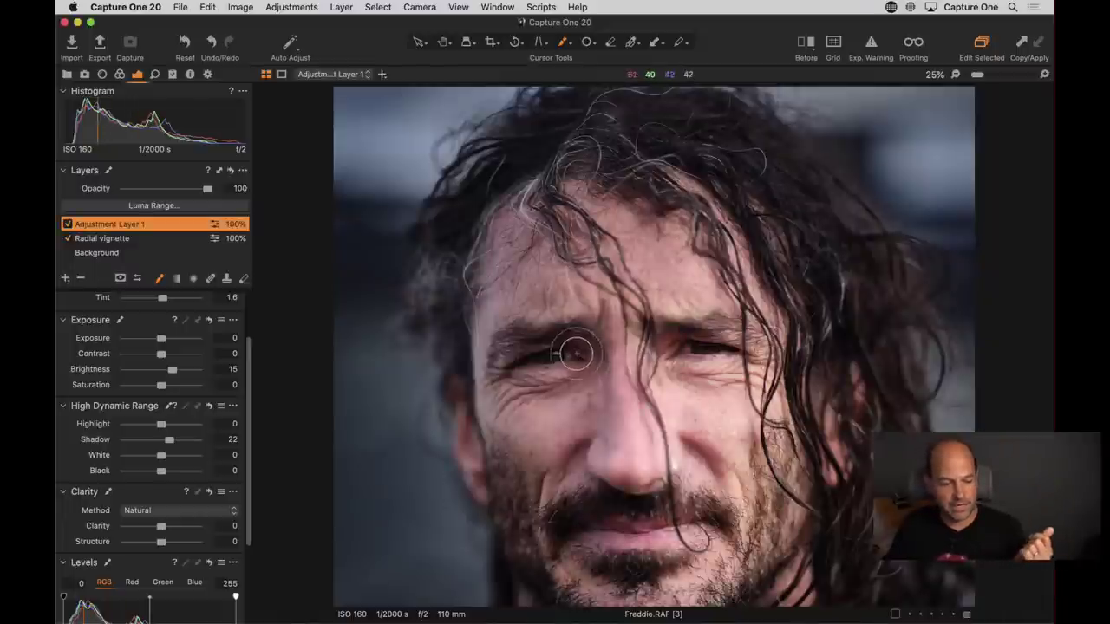
Step: Try painting the mask over both eyes at full brush flow, check its coverage and clear it
drag(522, 361, 577, 355)
mouse_move(685, 351)
mouse_down()
mouse_move(732, 360)
mouse_move(683, 340)
mouse_up()
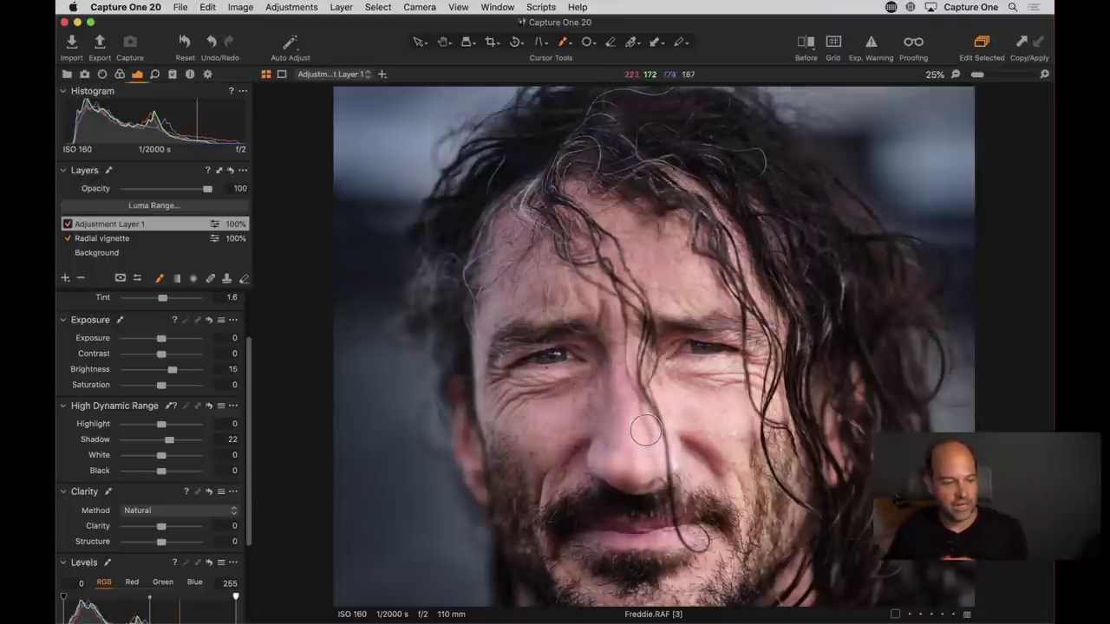
key(m)
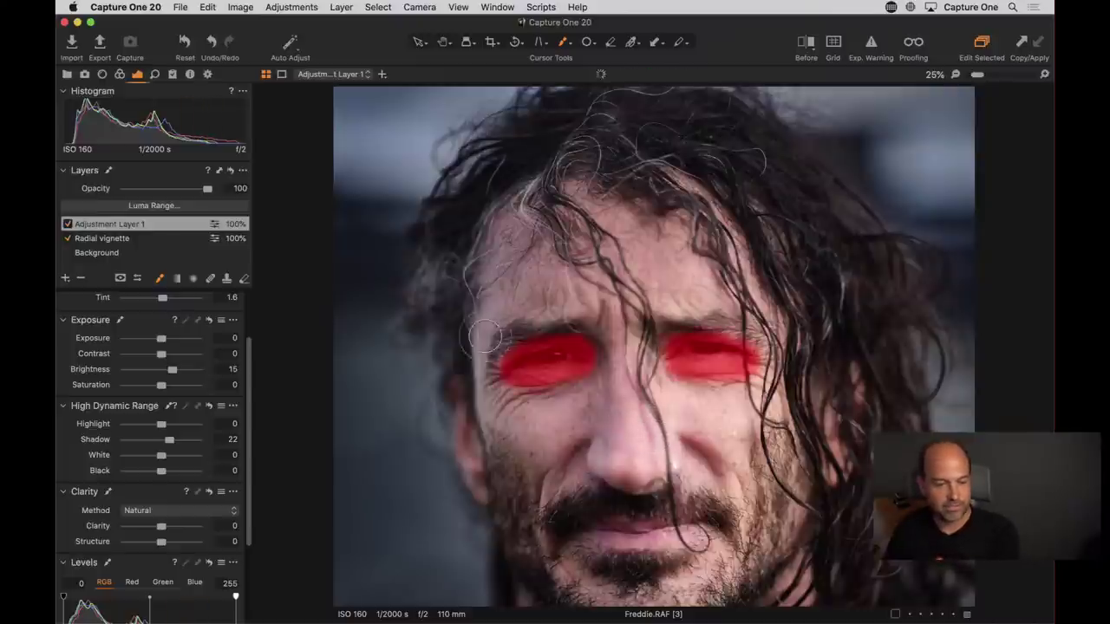
key(m)
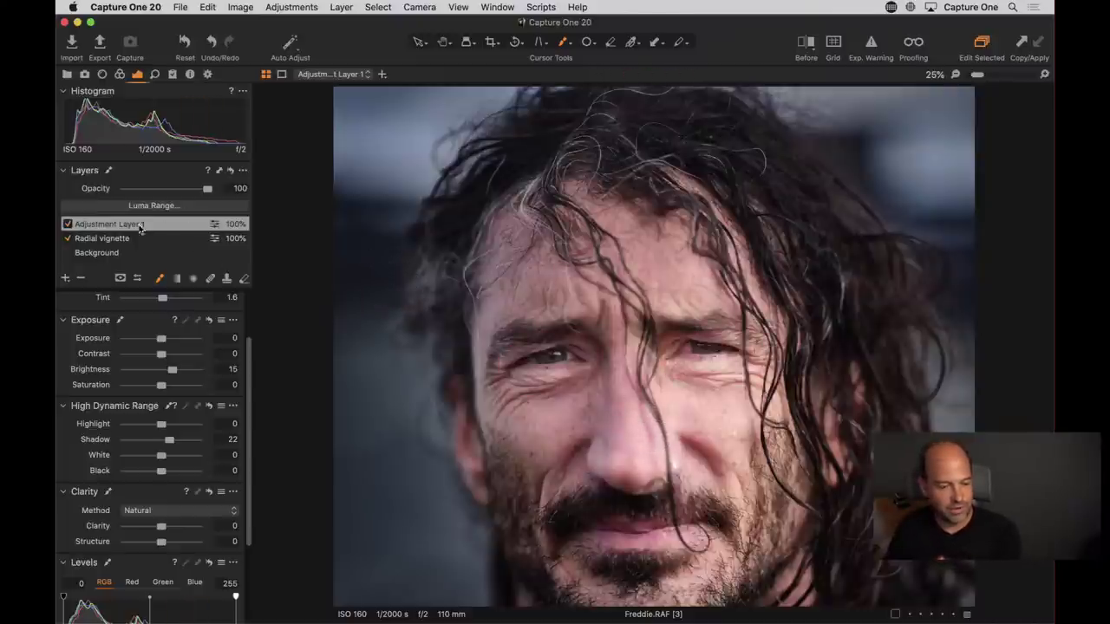
right_click(140, 229)
click(153, 230)
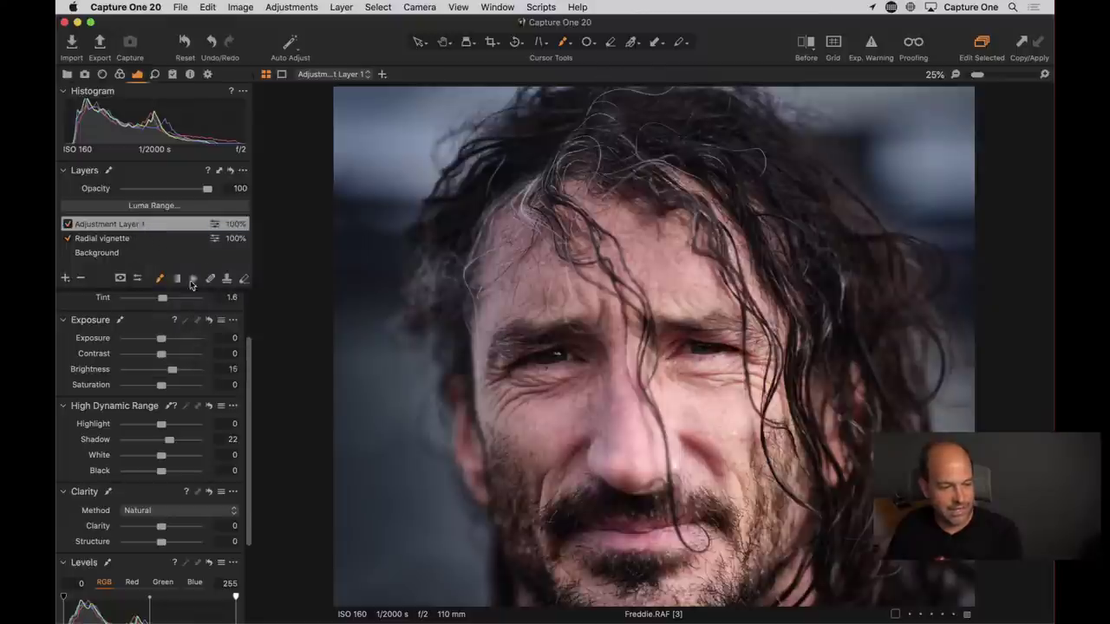
Step: Reduce the brush flow to a low value and build up the mask gradually over both eyes
mouse_move(584, 352)
mouse_down()
mouse_move(544, 360)
mouse_move(552, 371)
mouse_move(546, 355)
mouse_move(567, 372)
mouse_up()
right_click(545, 361)
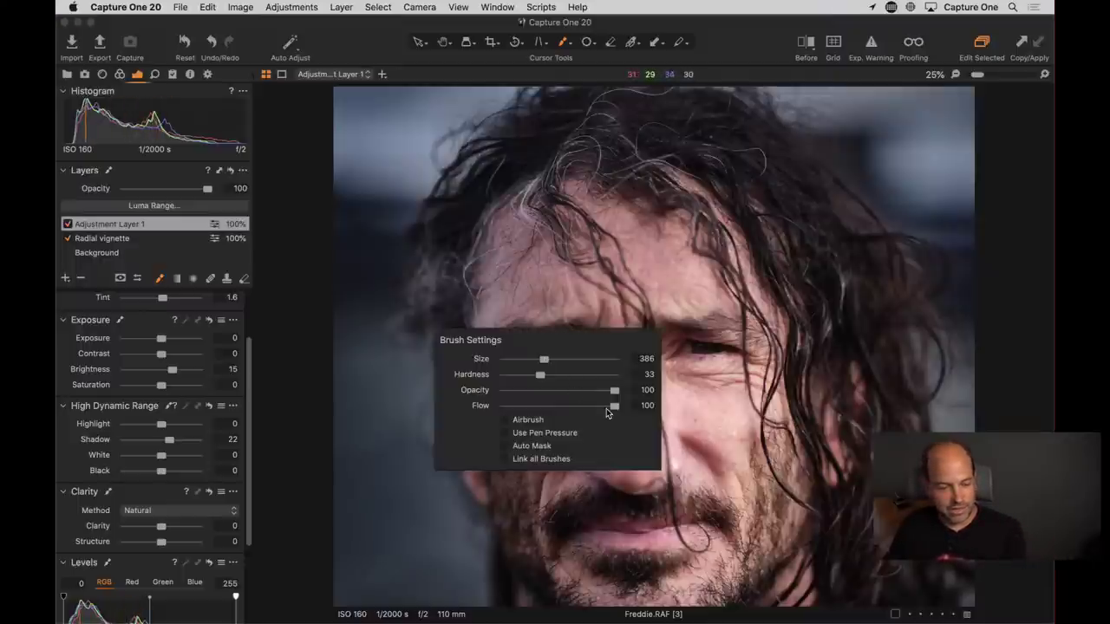
drag(607, 408, 505, 406)
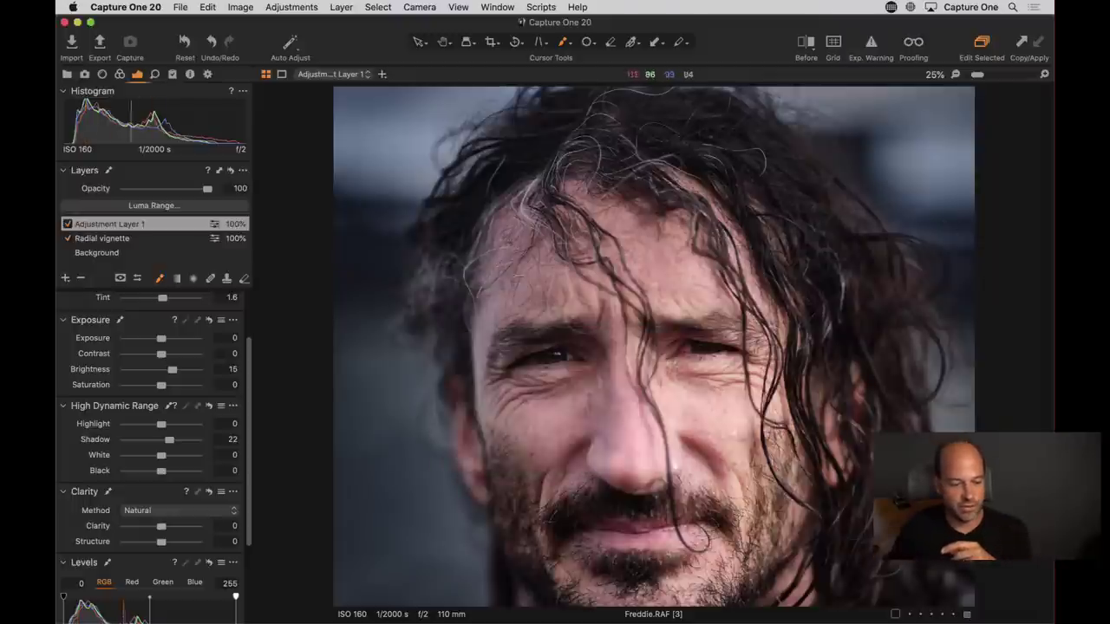
right_click(543, 373)
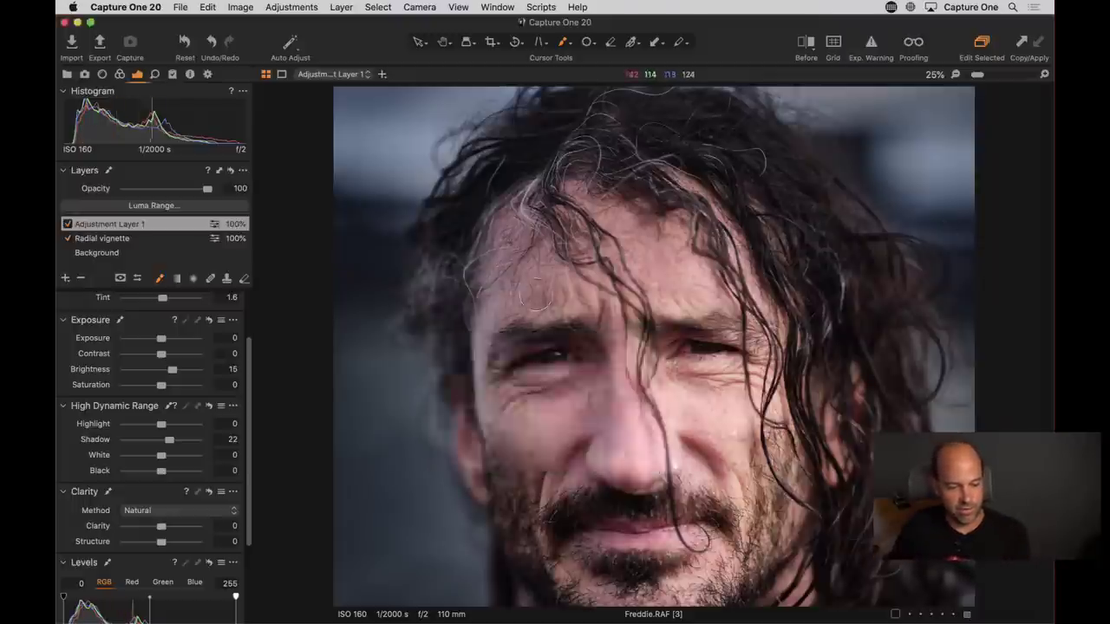
mouse_move(565, 348)
mouse_down()
mouse_move(507, 362)
mouse_move(567, 355)
mouse_move(525, 373)
mouse_move(560, 345)
mouse_up()
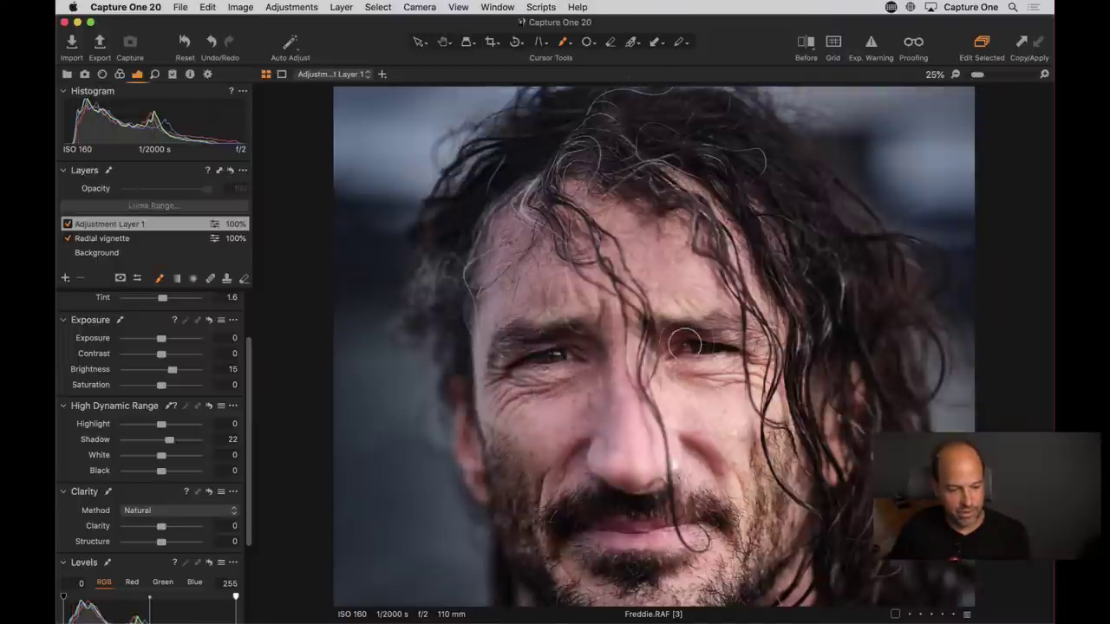
mouse_move(687, 345)
mouse_down()
mouse_move(737, 347)
mouse_move(657, 349)
mouse_move(729, 347)
mouse_move(666, 342)
mouse_move(678, 366)
mouse_up()
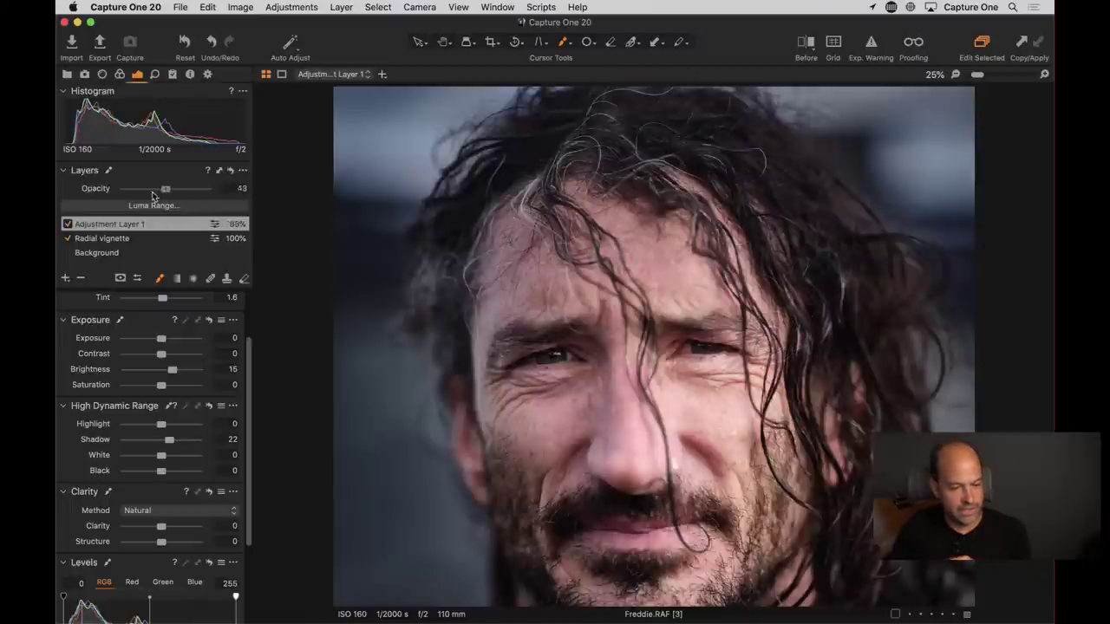
Step: Lower the eye layer's opacity to 76 and compare the portrait with the layer off and on
mouse_move(181, 193)
mouse_down()
mouse_move(231, 197)
mouse_move(186, 192)
mouse_up()
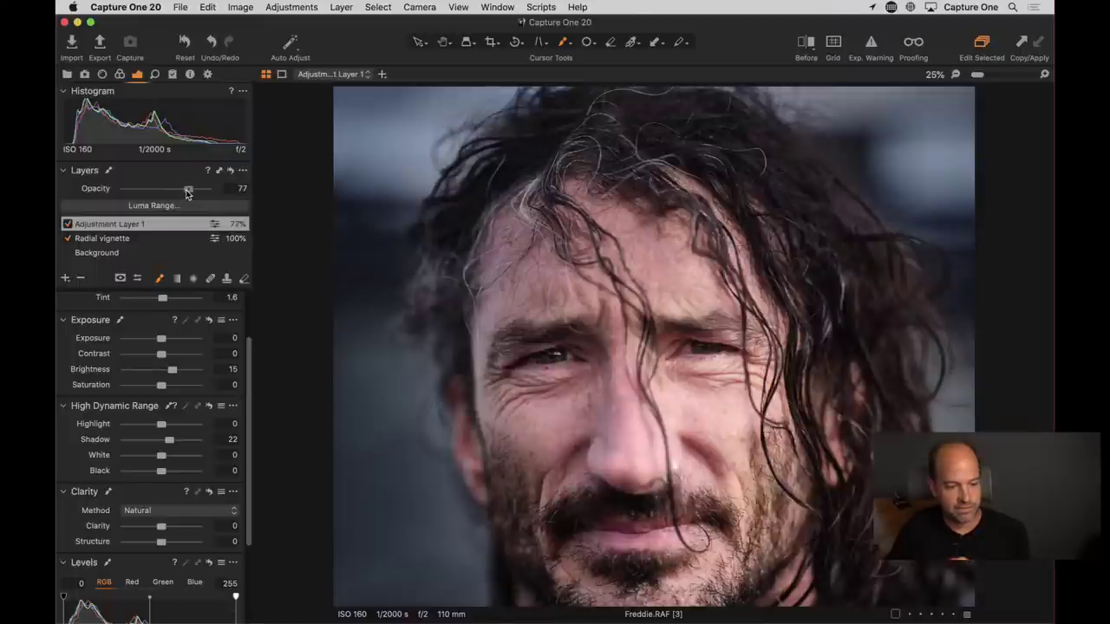
click(68, 224)
click(67, 225)
click(68, 226)
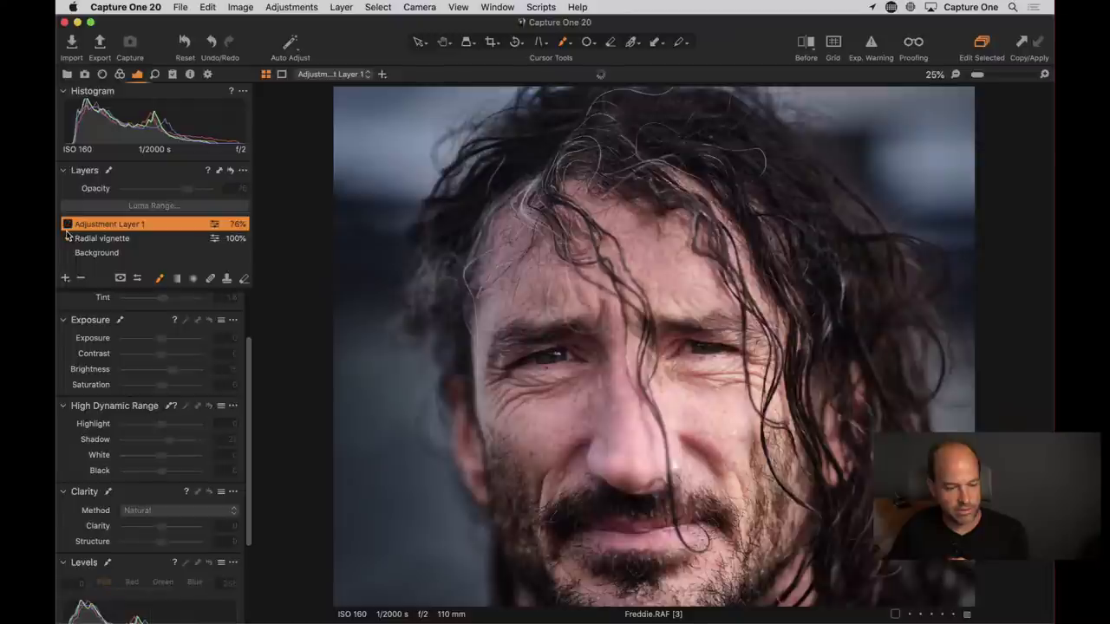
click(68, 226)
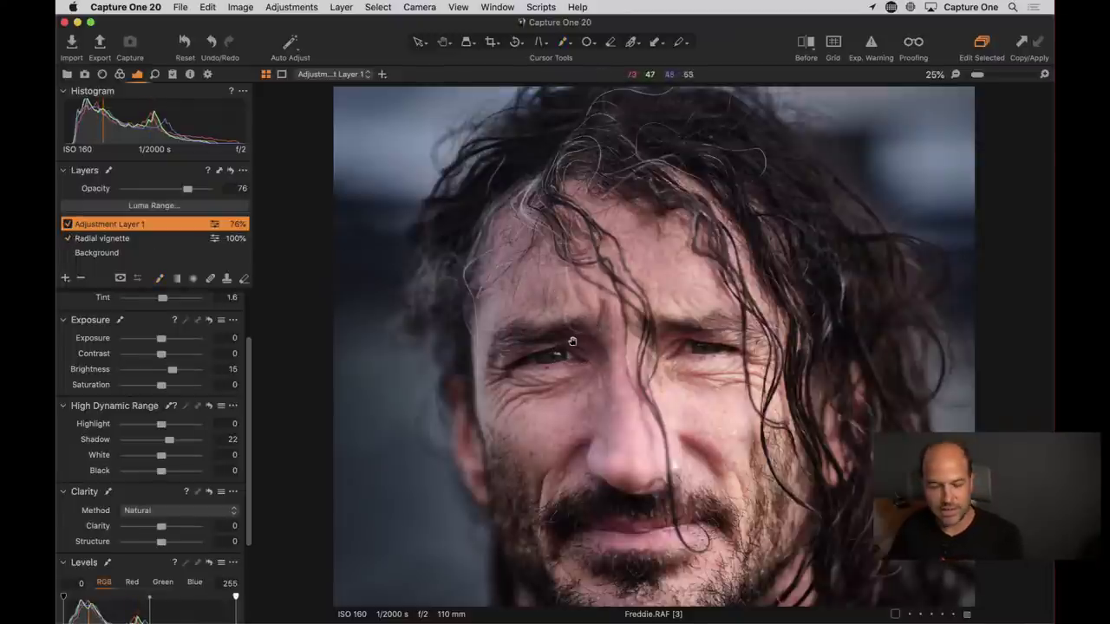
Step: Examine one eye close up with the layer off and on, and check how softly its mask covers the area
double_click(527, 360)
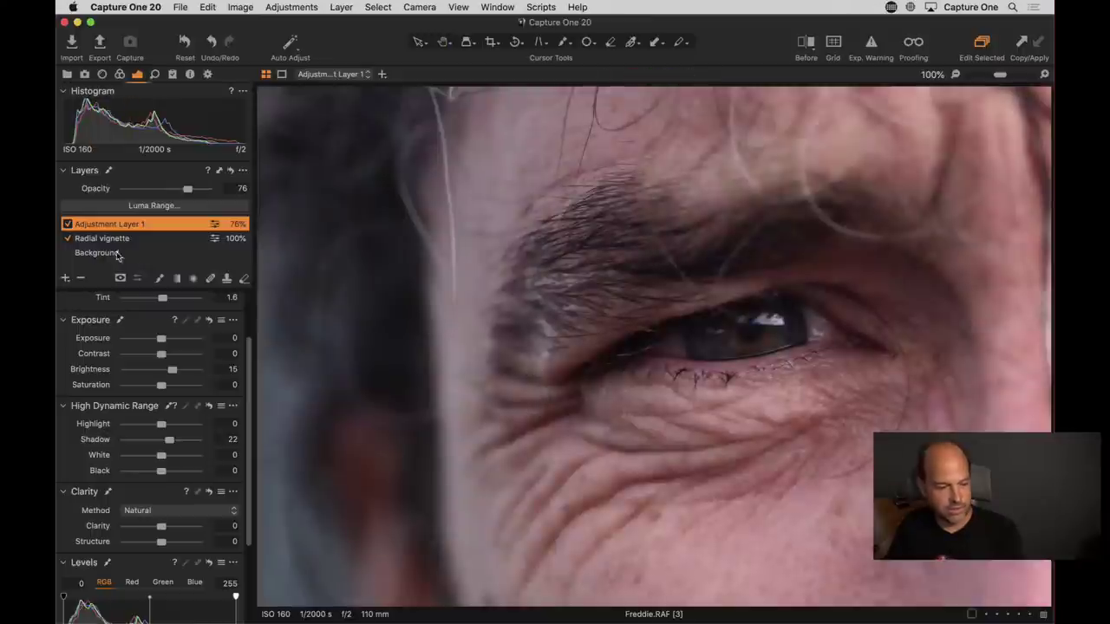
click(66, 225)
click(67, 224)
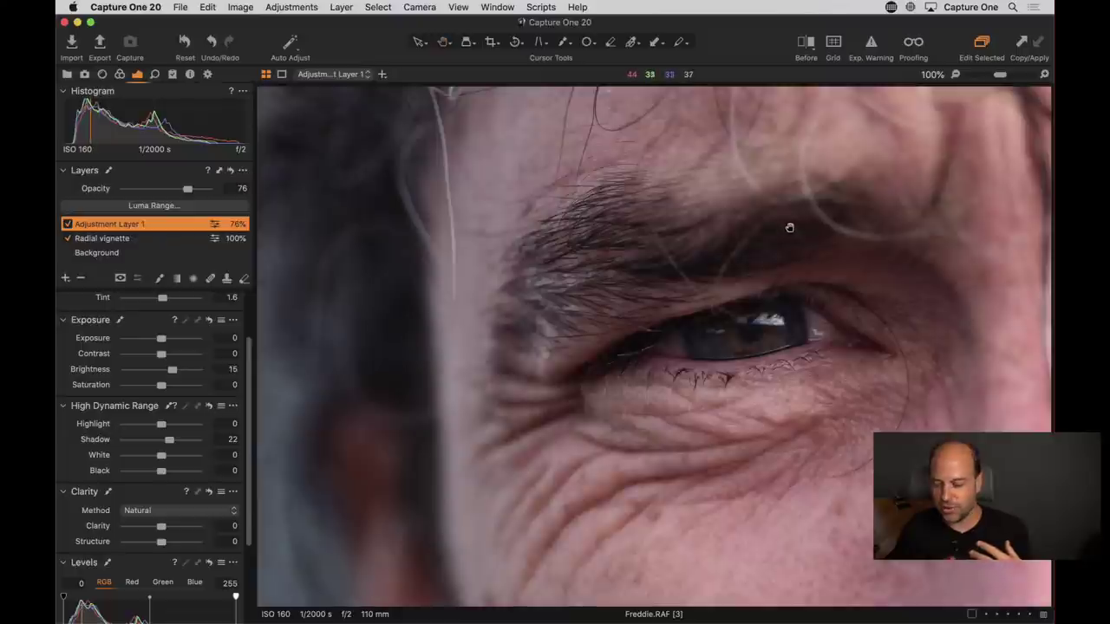
key(m)
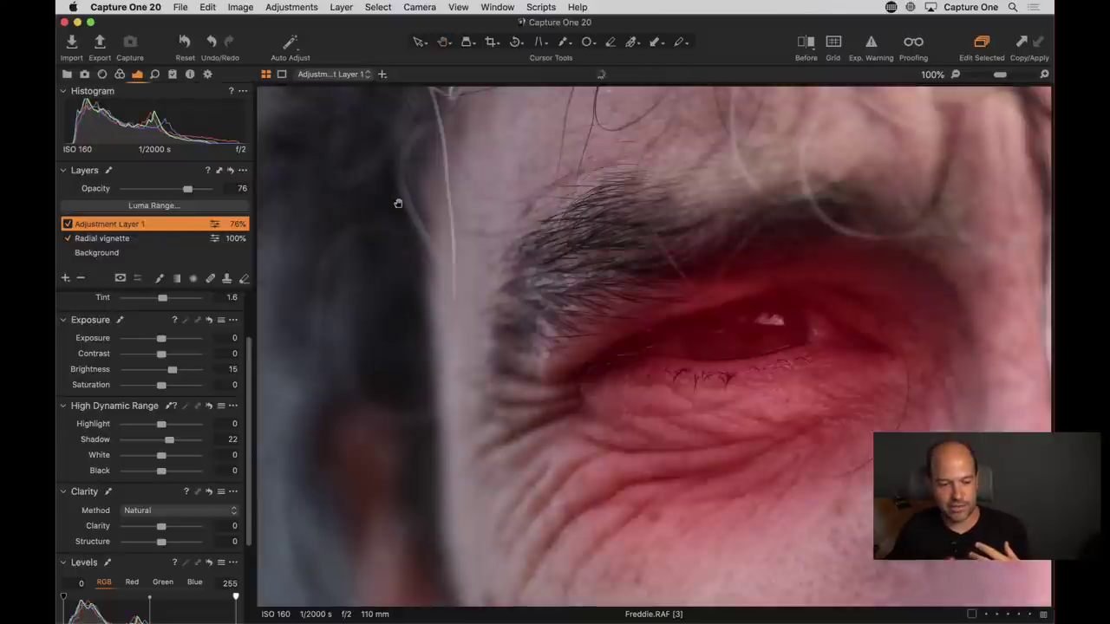
key(m)
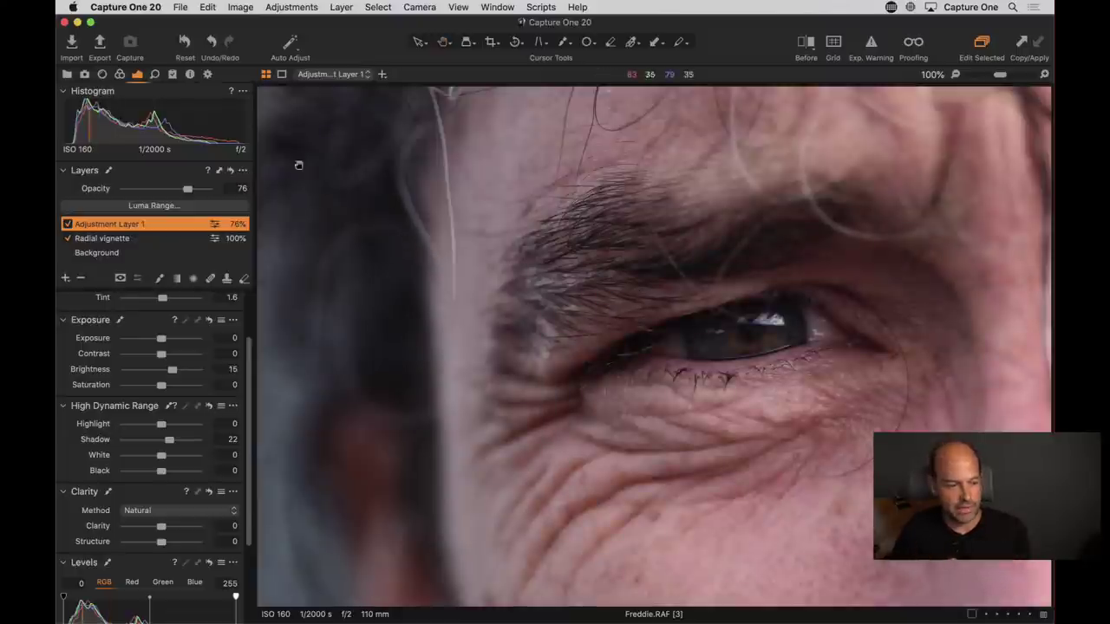
click(68, 224)
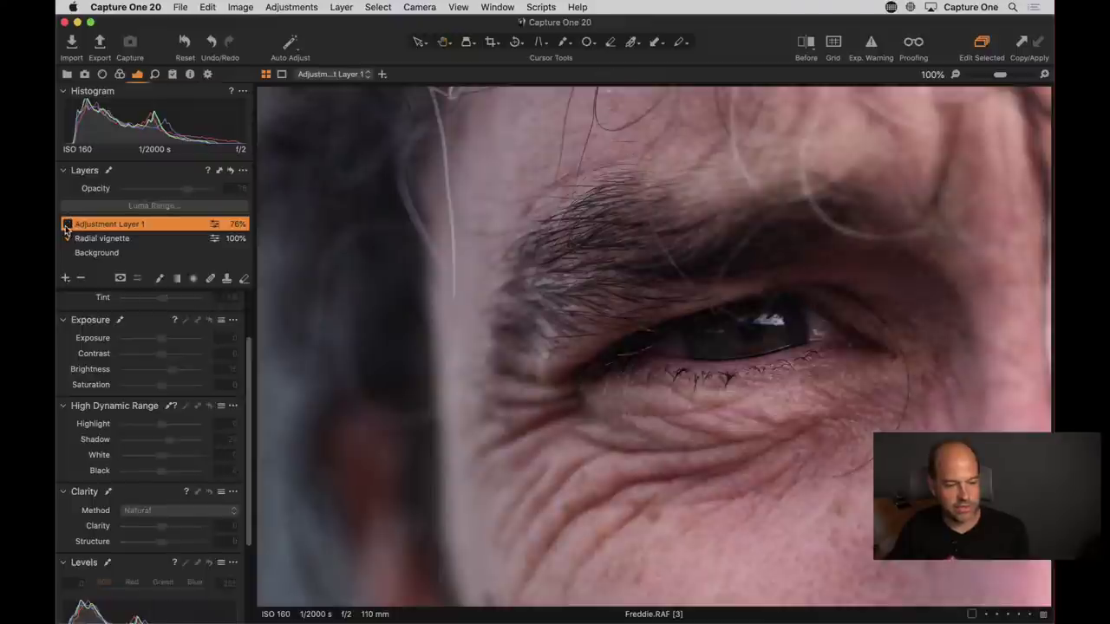
click(68, 224)
click(515, 314)
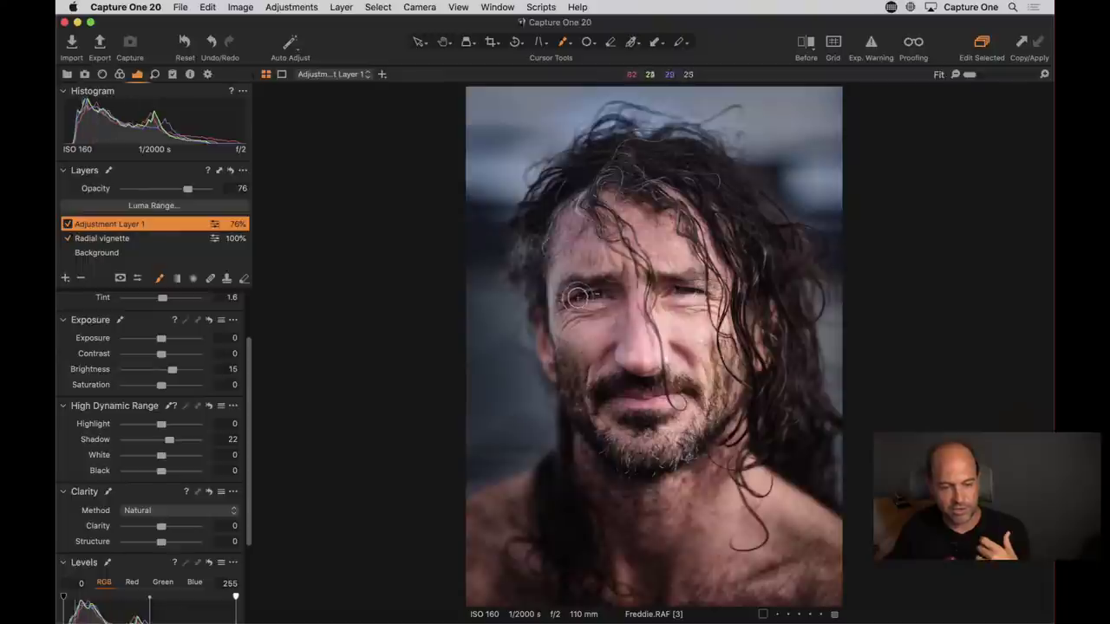
Step: Adjust the eraser settings and lightly erase the eye layer's mask around one of the man's eyes
click(690, 289)
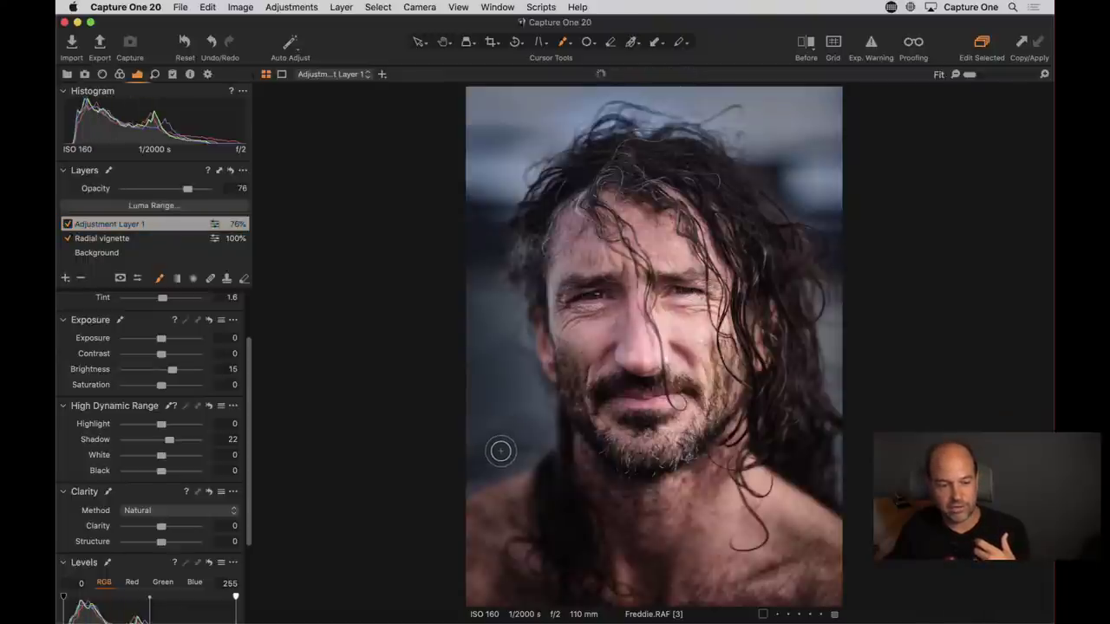
key(super+equal)
key(super+equal)
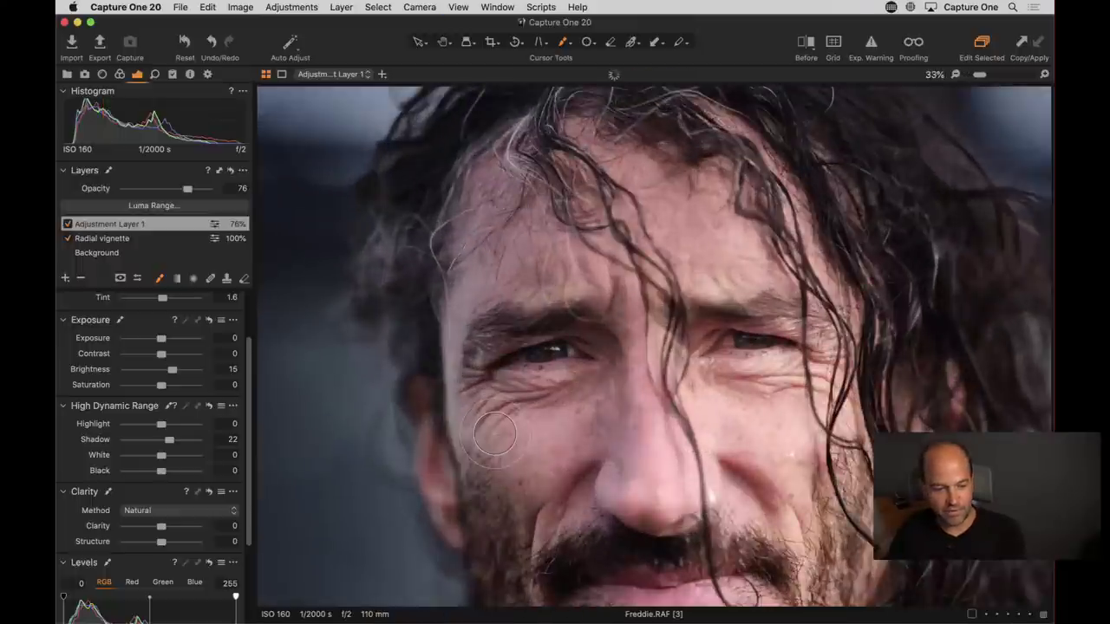
click(243, 278)
right_click(706, 381)
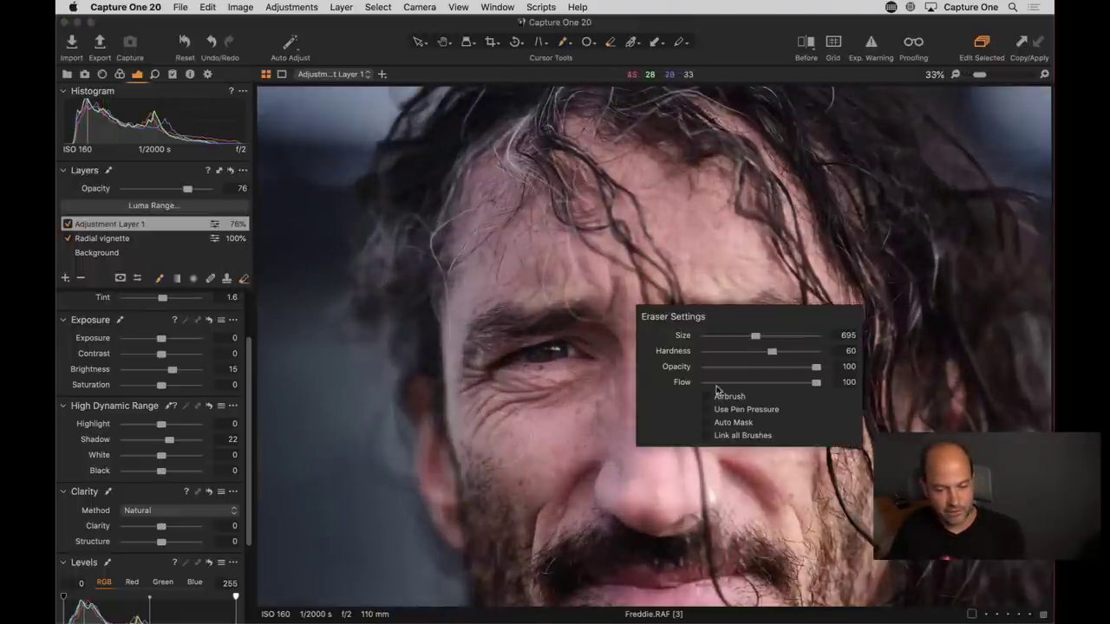
click(737, 340)
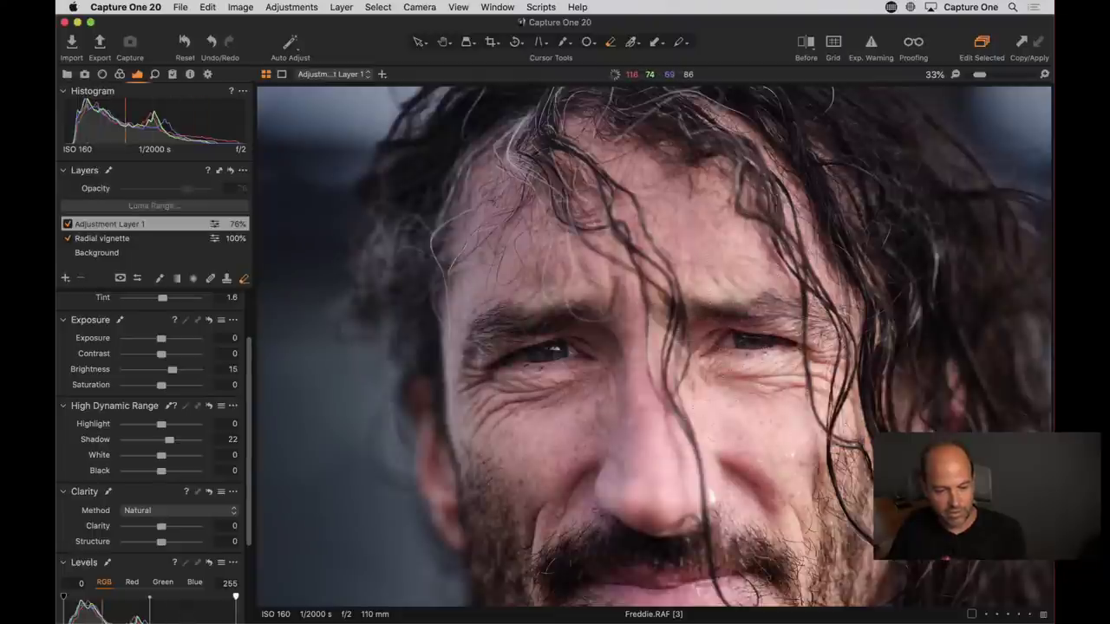
drag(744, 335, 712, 331)
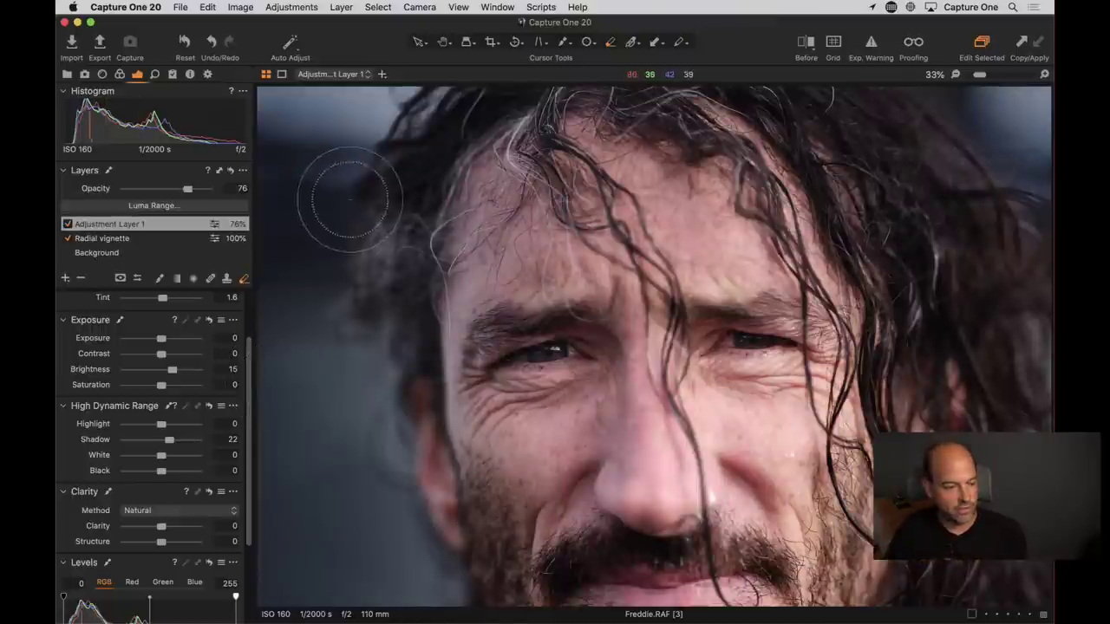
Step: Display the eye layer's mask in grayscale and gently erase parts of it over both eyes
click(121, 280)
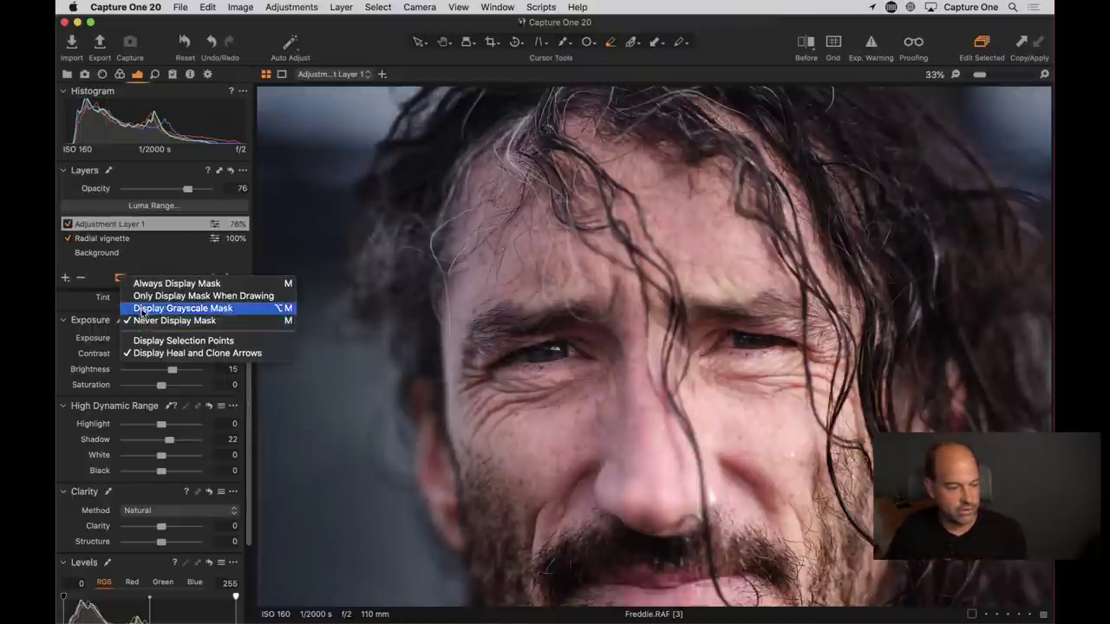
click(143, 309)
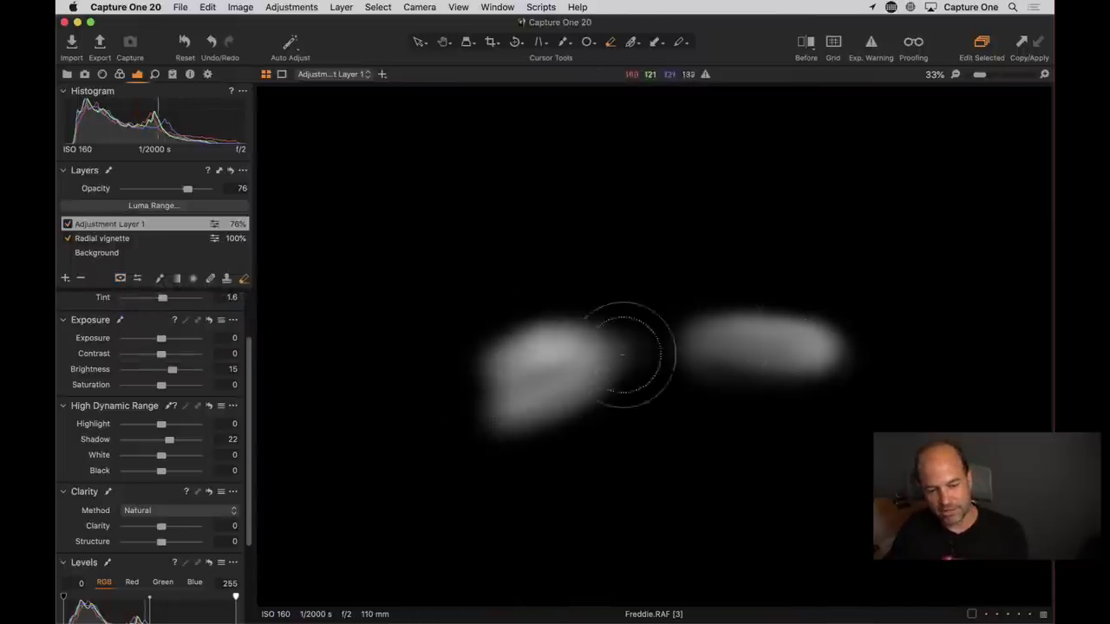
mouse_move(796, 340)
mouse_down()
mouse_move(805, 331)
mouse_move(815, 341)
mouse_move(808, 330)
mouse_move(719, 349)
mouse_move(780, 356)
mouse_move(736, 342)
mouse_up()
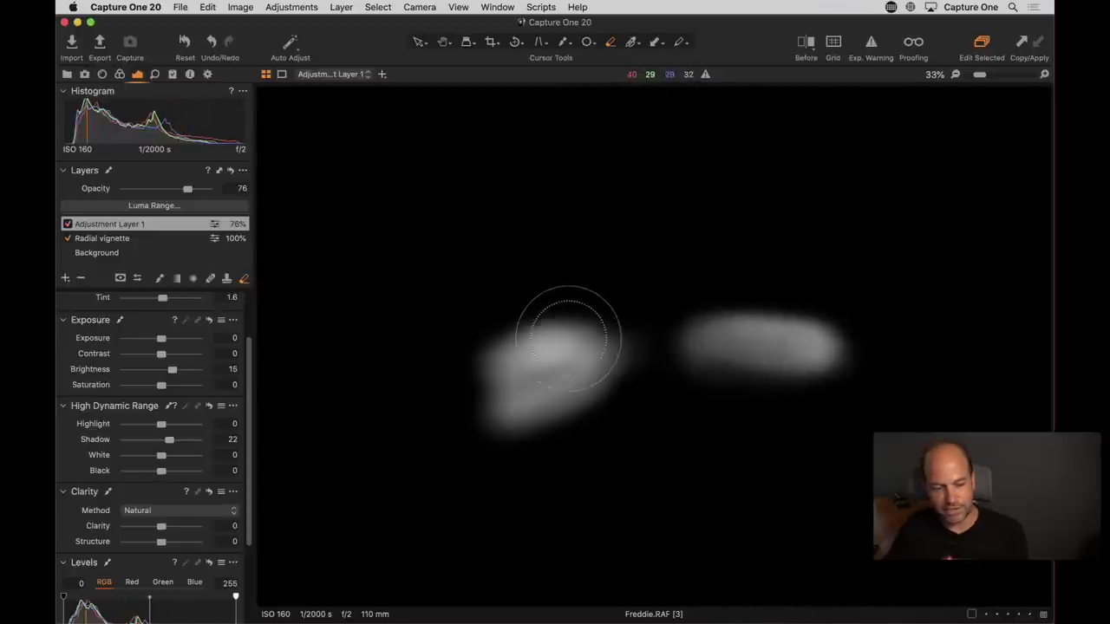
mouse_move(559, 349)
mouse_down()
mouse_move(550, 327)
mouse_move(563, 327)
mouse_move(537, 407)
mouse_up()
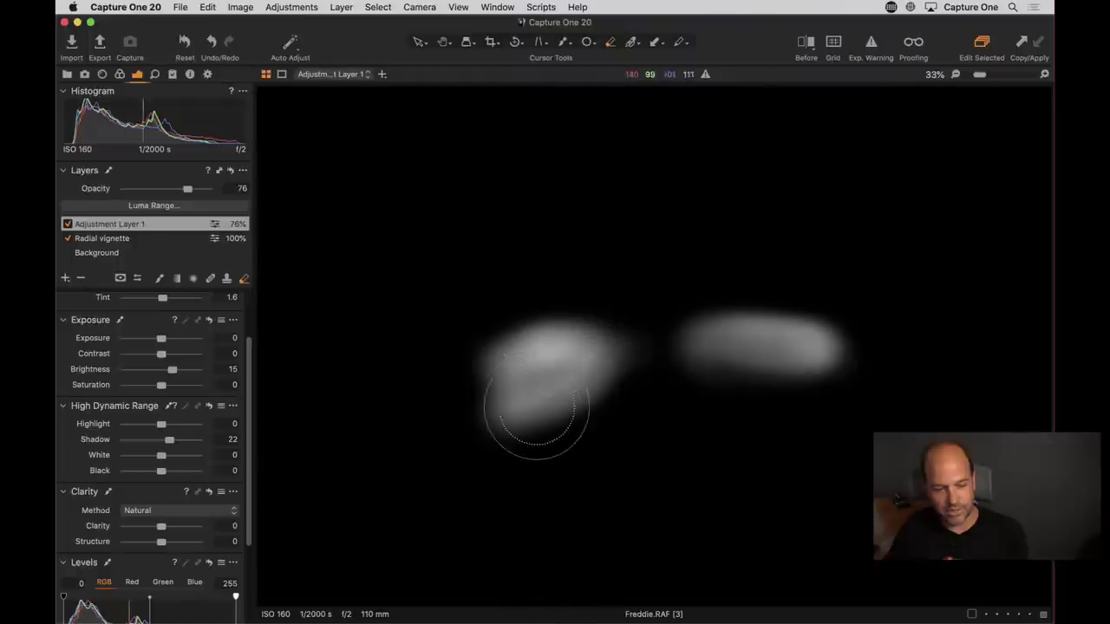
Step: Examine the radial vignette's grayscale mask, check the eye layer's mask as a red overlay, and hide the overlay
click(174, 242)
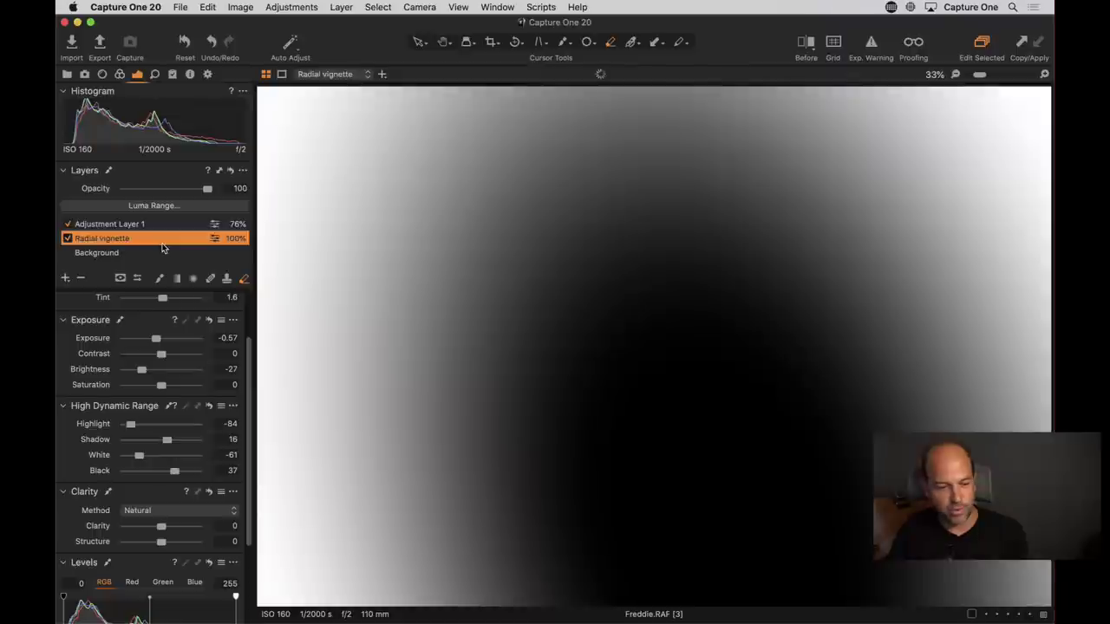
key(m)
click(137, 227)
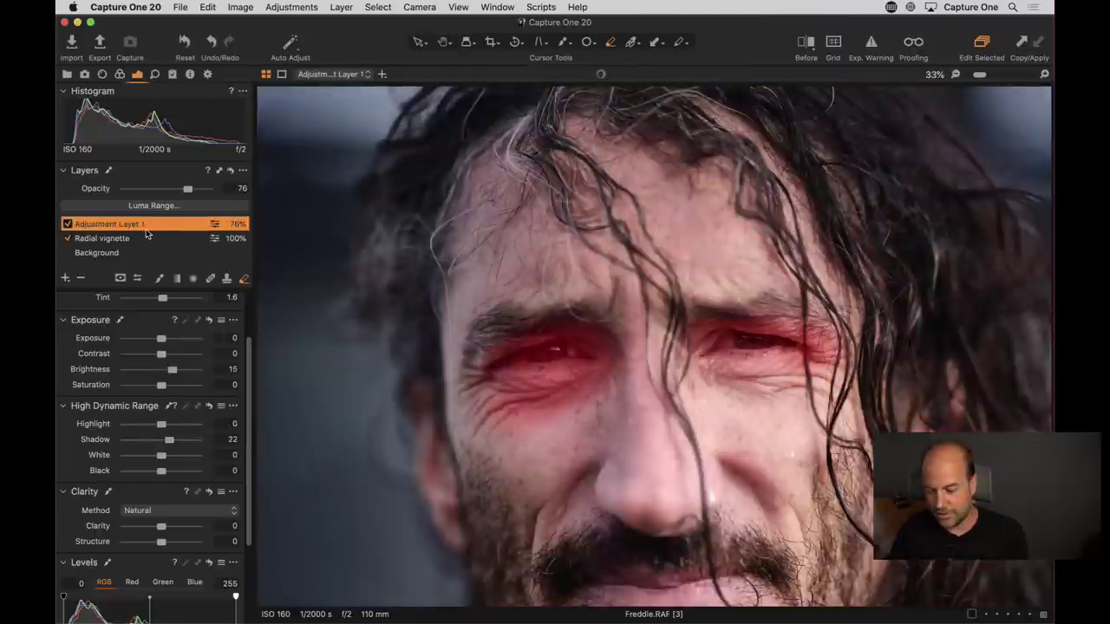
key(m)
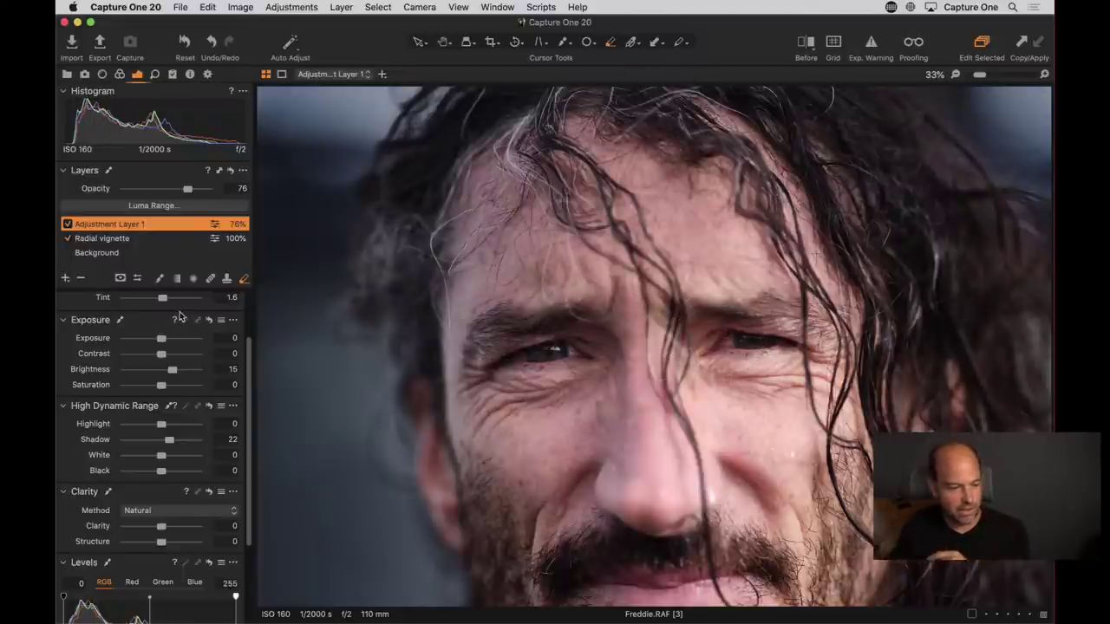
Step: Brush more mask over both eyes on the eye layer to strengthen the brightening
click(159, 279)
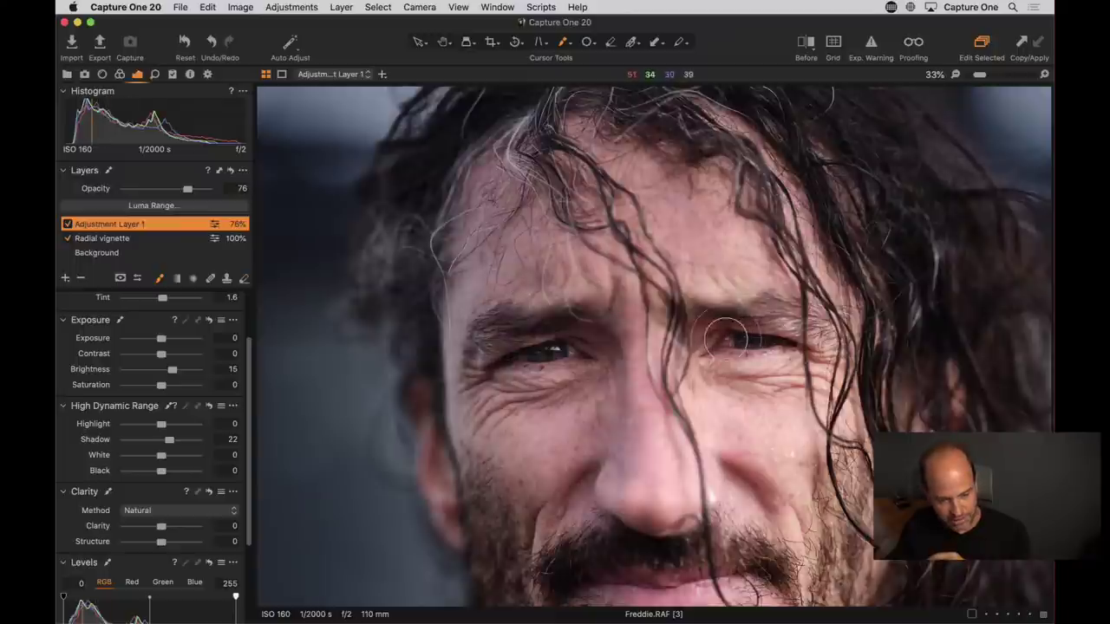
drag(761, 348, 753, 343)
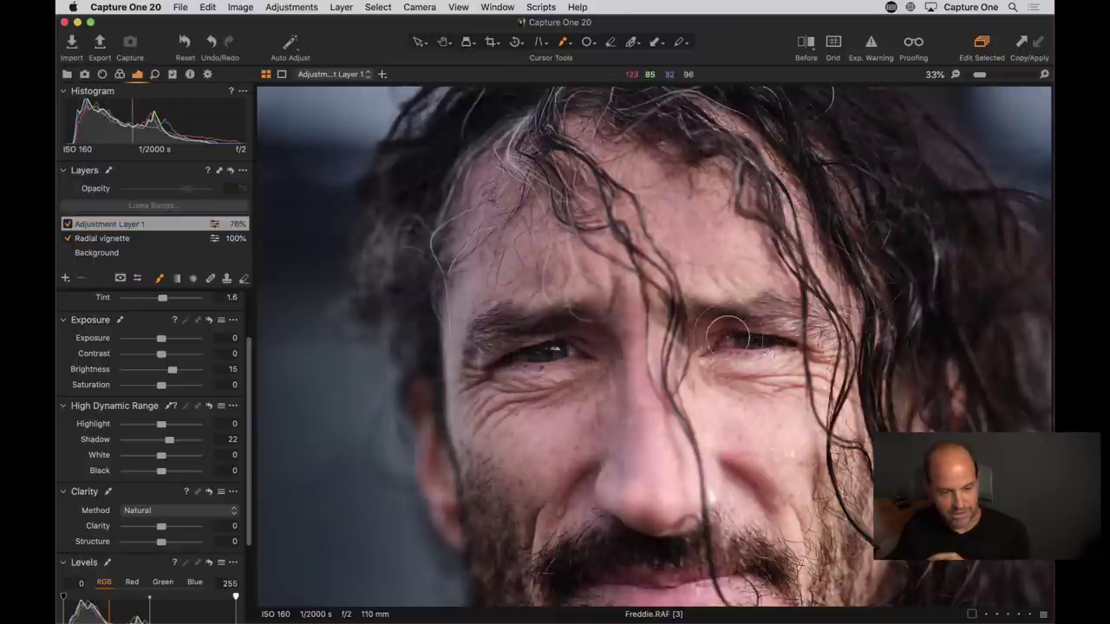
mouse_move(594, 364)
mouse_down()
mouse_move(552, 368)
mouse_move(553, 343)
mouse_move(480, 391)
mouse_move(547, 400)
mouse_up()
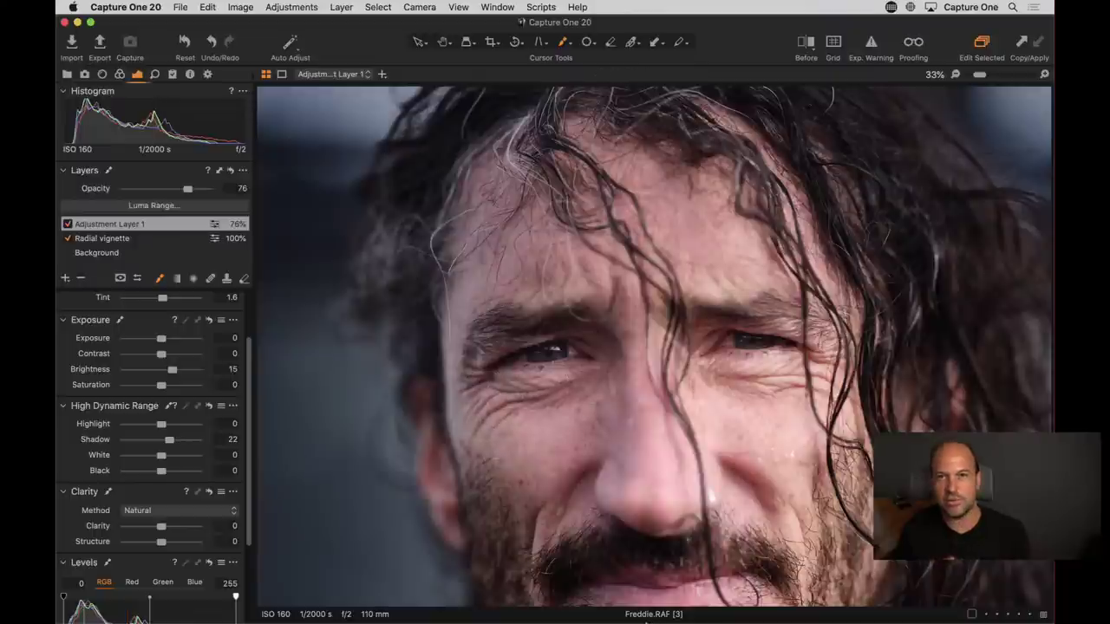
Step: Display the eye layer's mask in grayscale, invert the mask, and invert it back
mouse_move(647, 623)
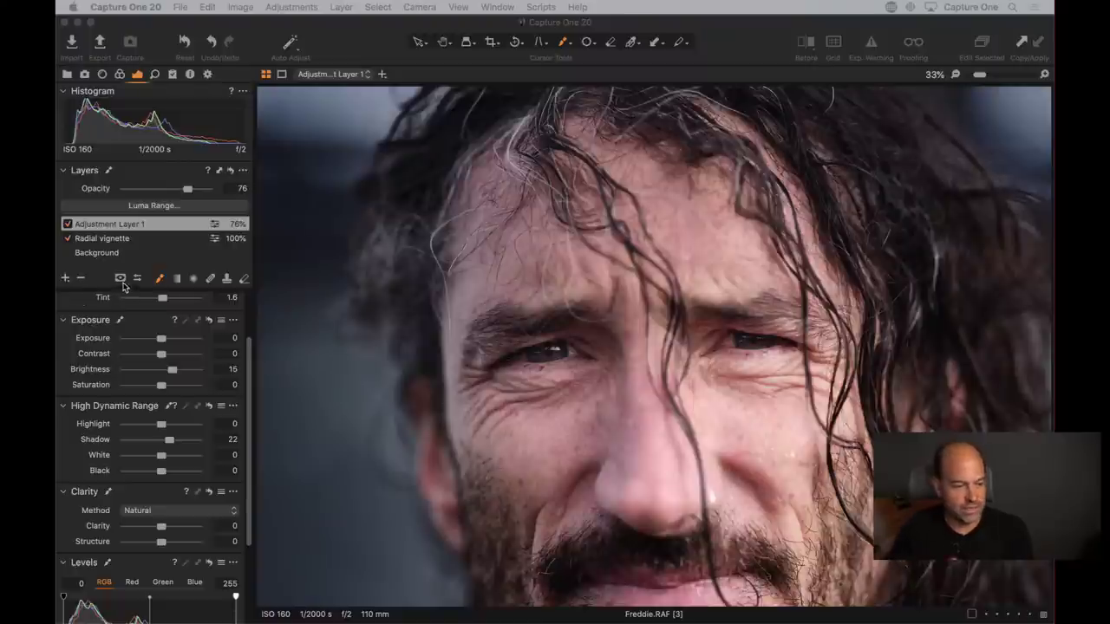
click(121, 280)
click(133, 310)
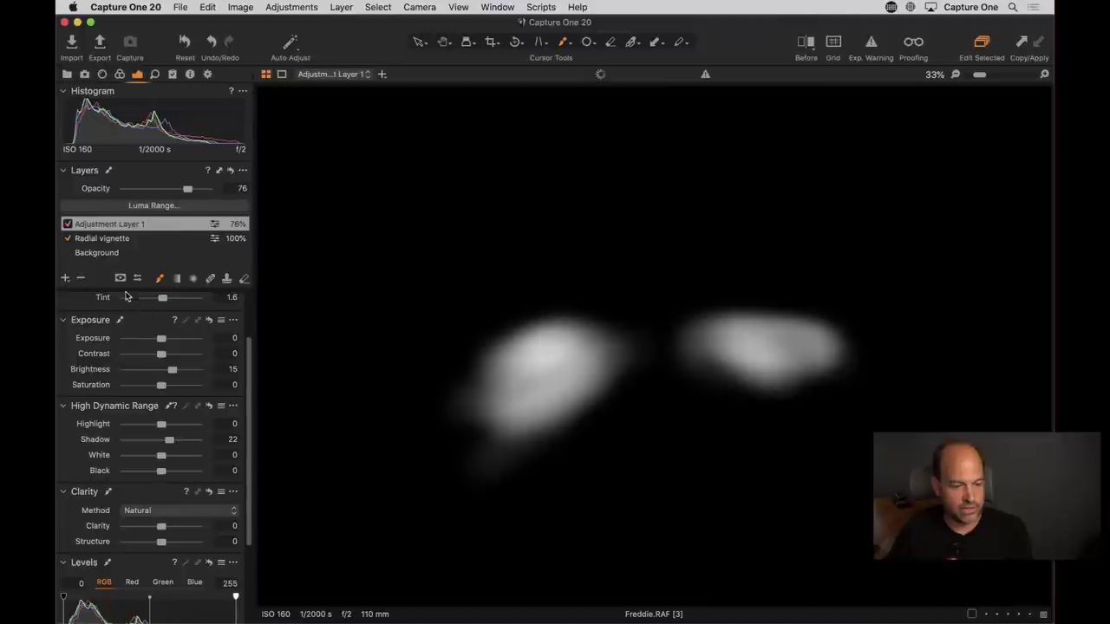
right_click(139, 224)
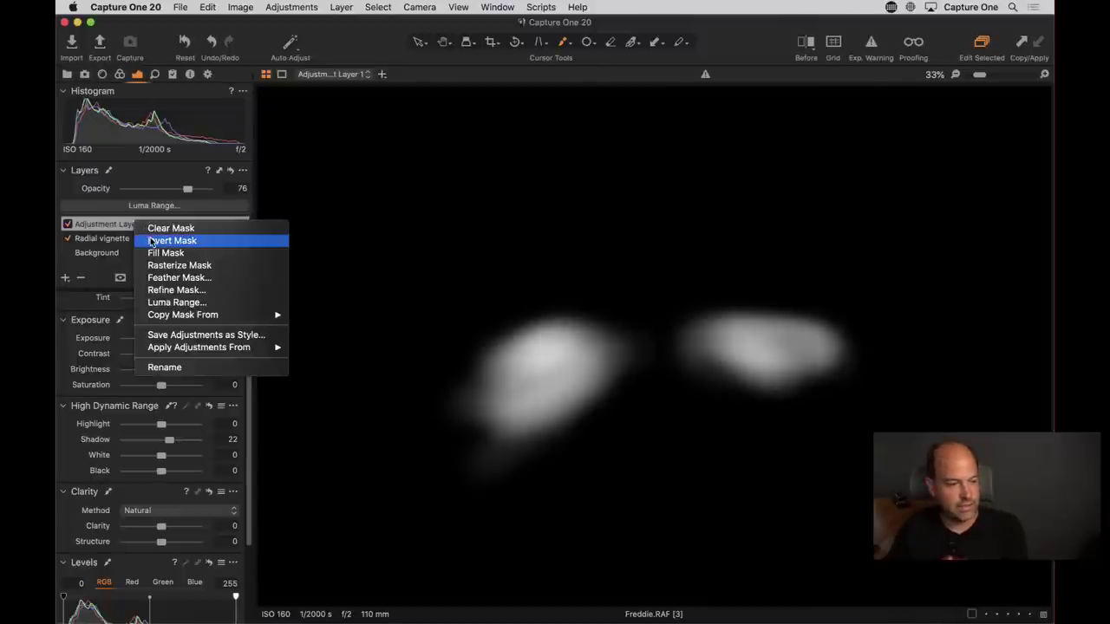
click(157, 243)
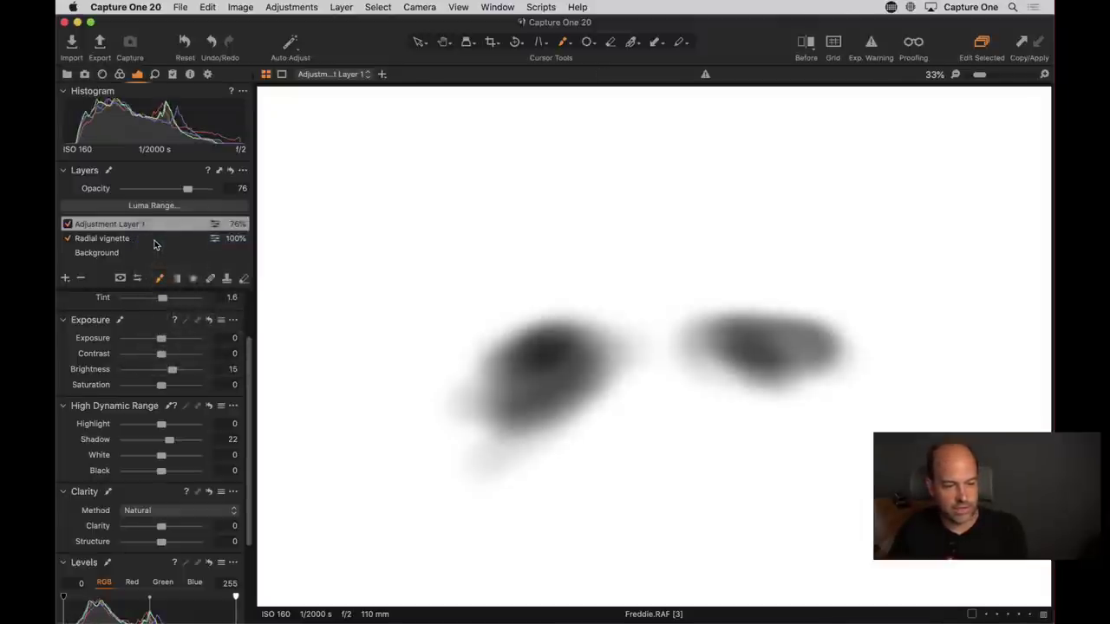
right_click(143, 231)
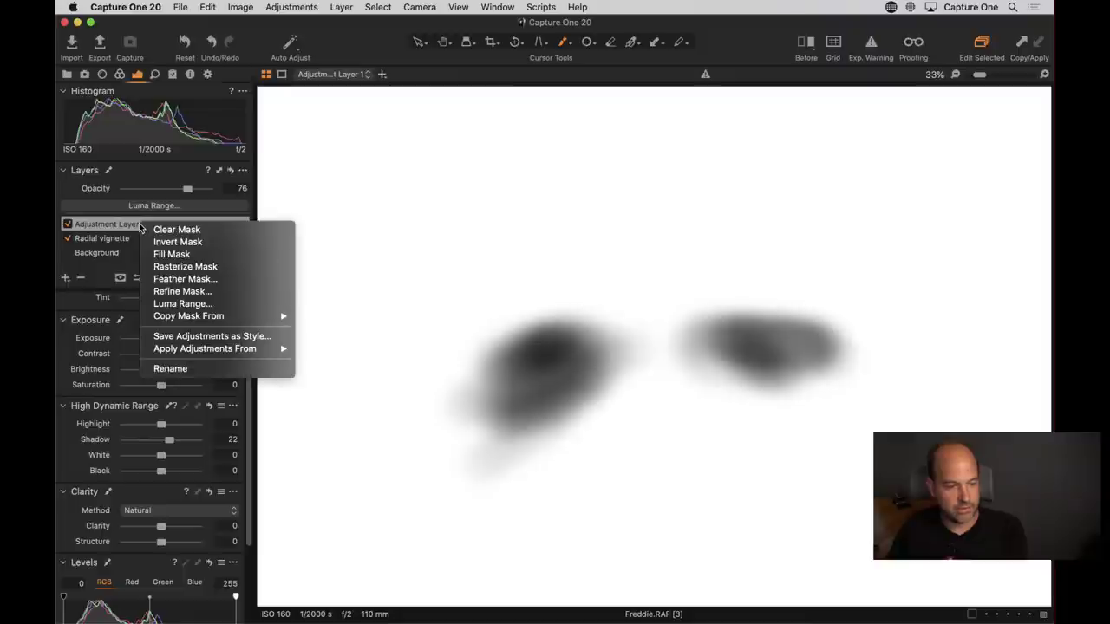
click(156, 242)
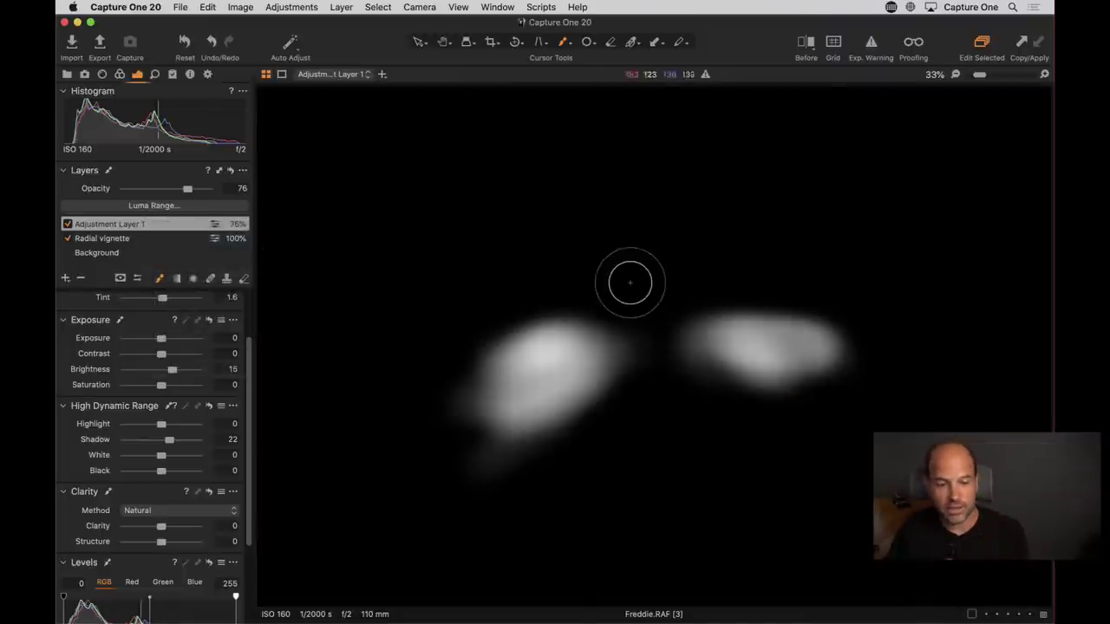
Step: Check the eye layer's mask as a red overlay, hide it, and fit the whole portrait in view
key(alt+m)
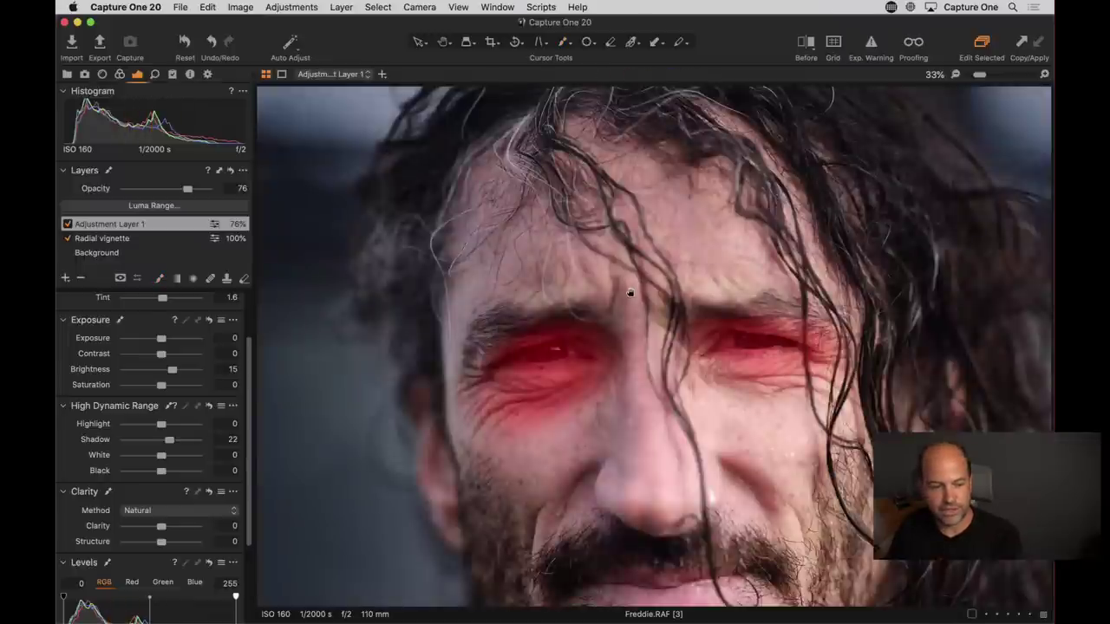
key(m)
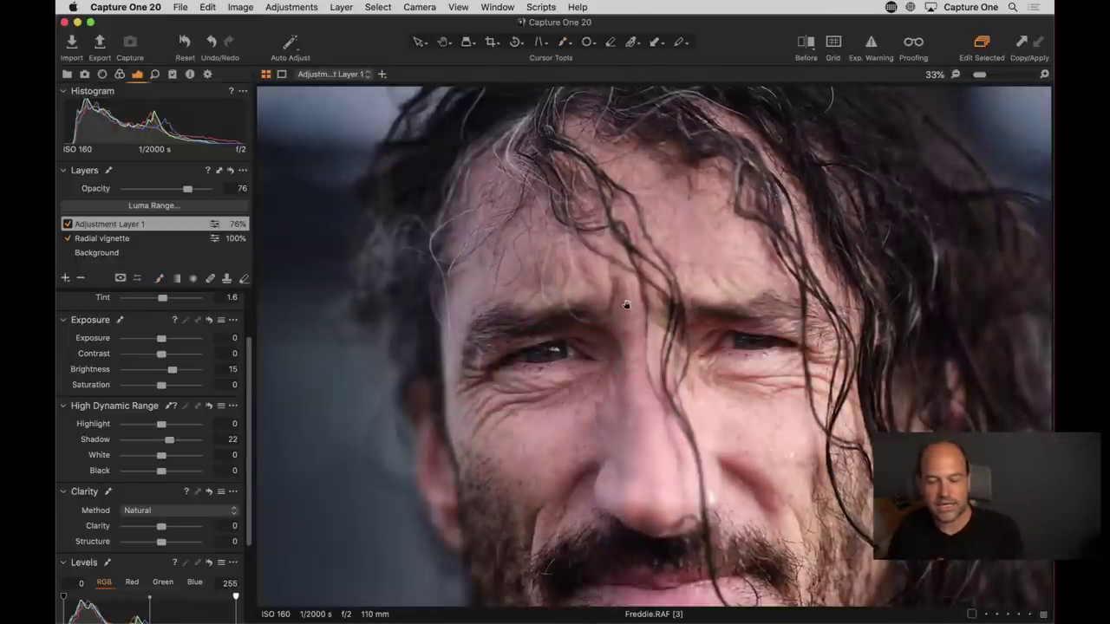
click(626, 304)
click(629, 304)
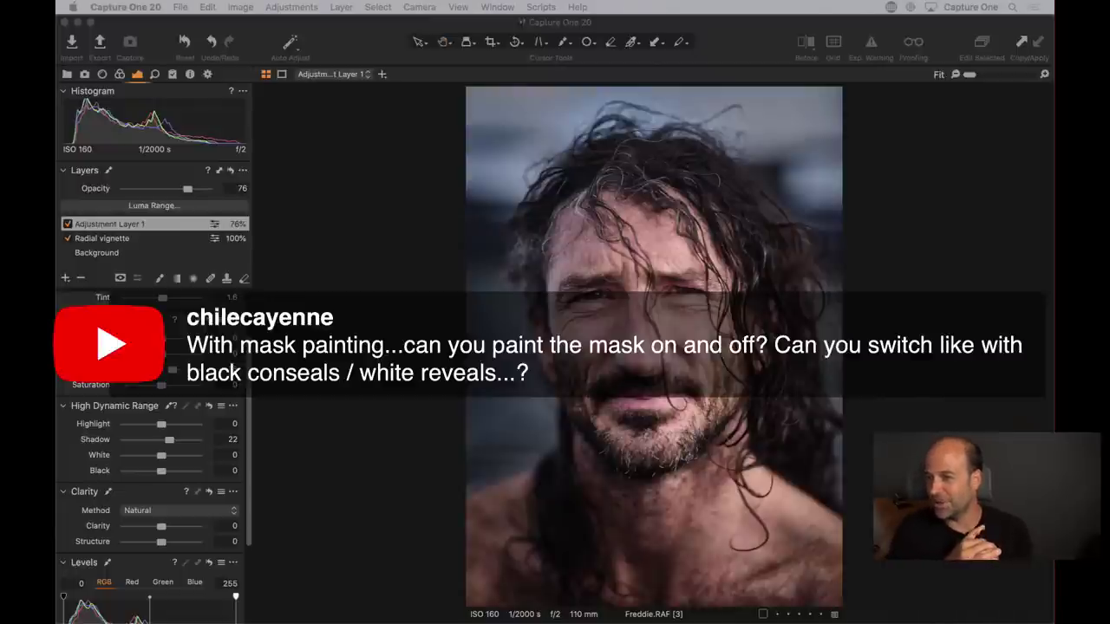
Step: View one eye at 100% with the red mask overlay on and brush more mask around its inner corner
key(h)
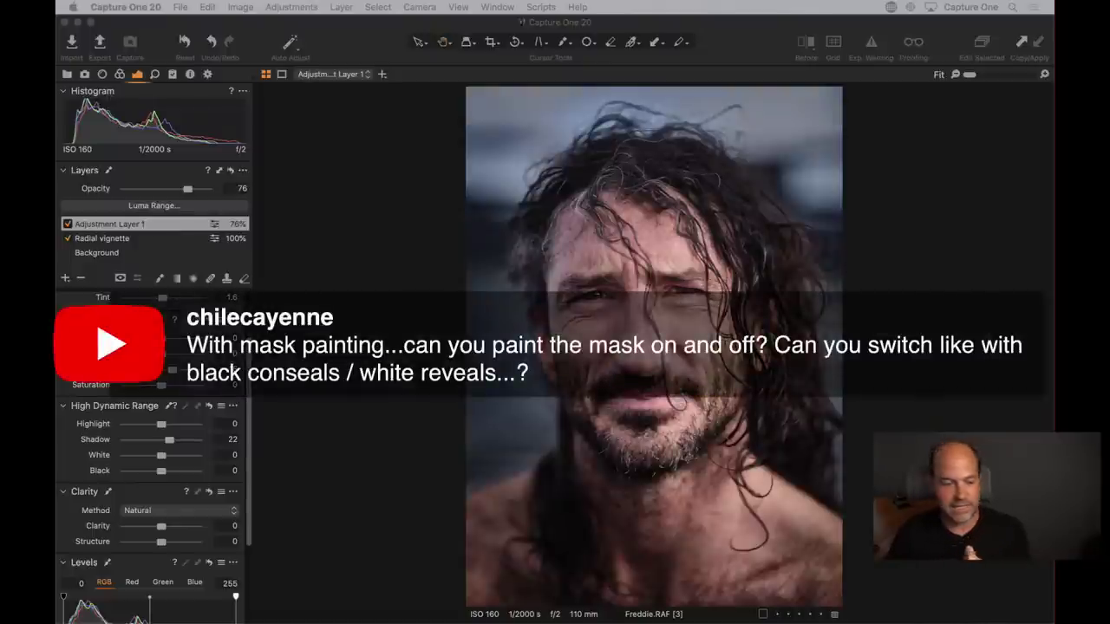
click(815, 279)
click(609, 297)
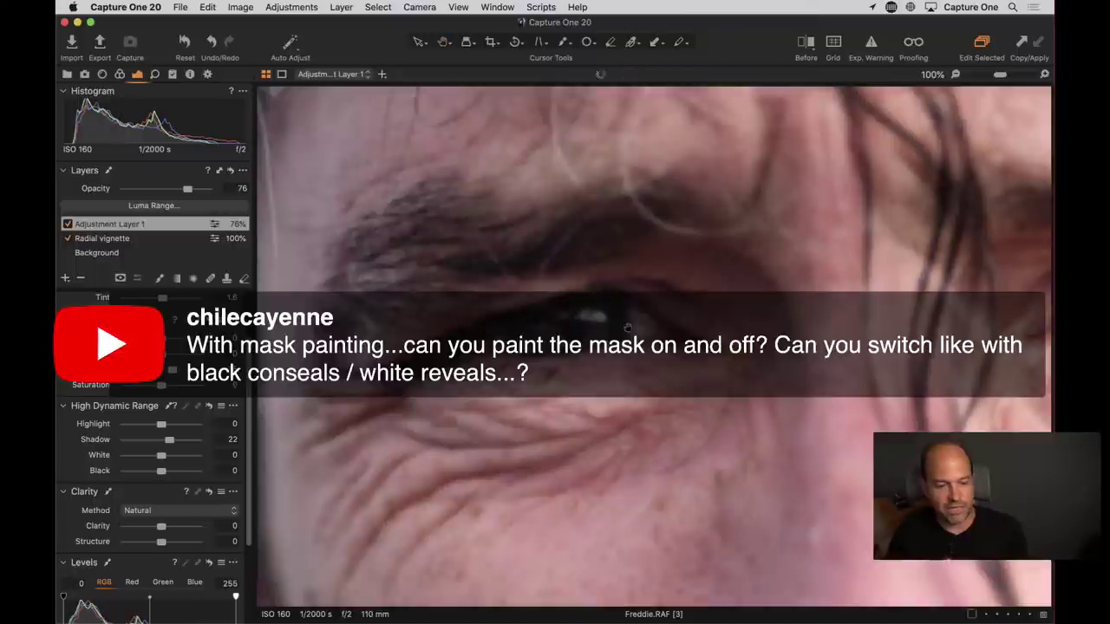
key(m)
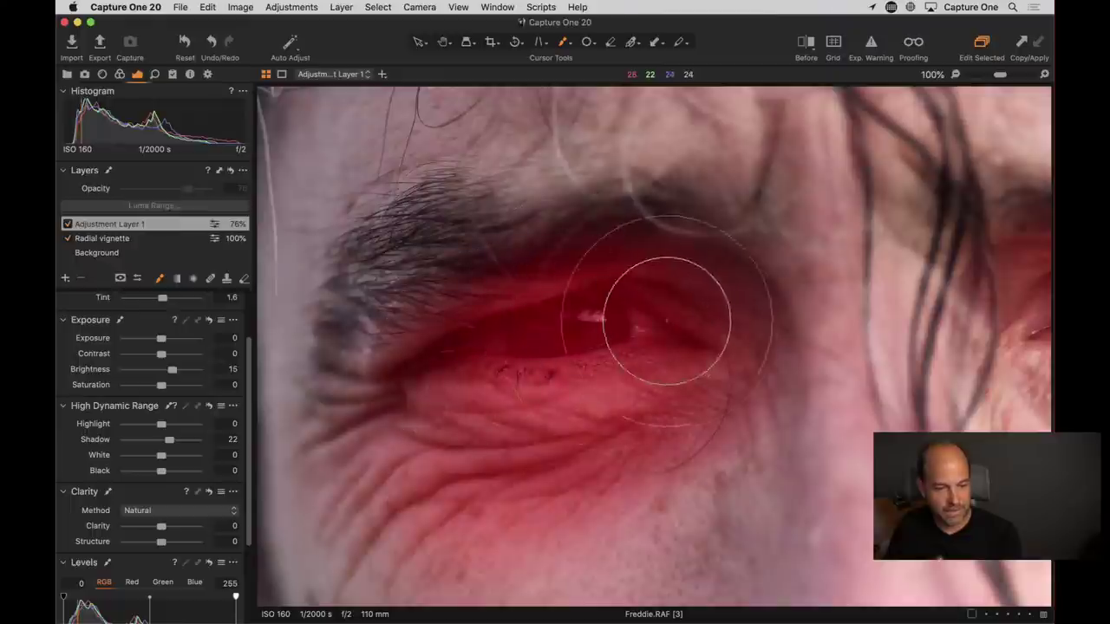
right_click(589, 352)
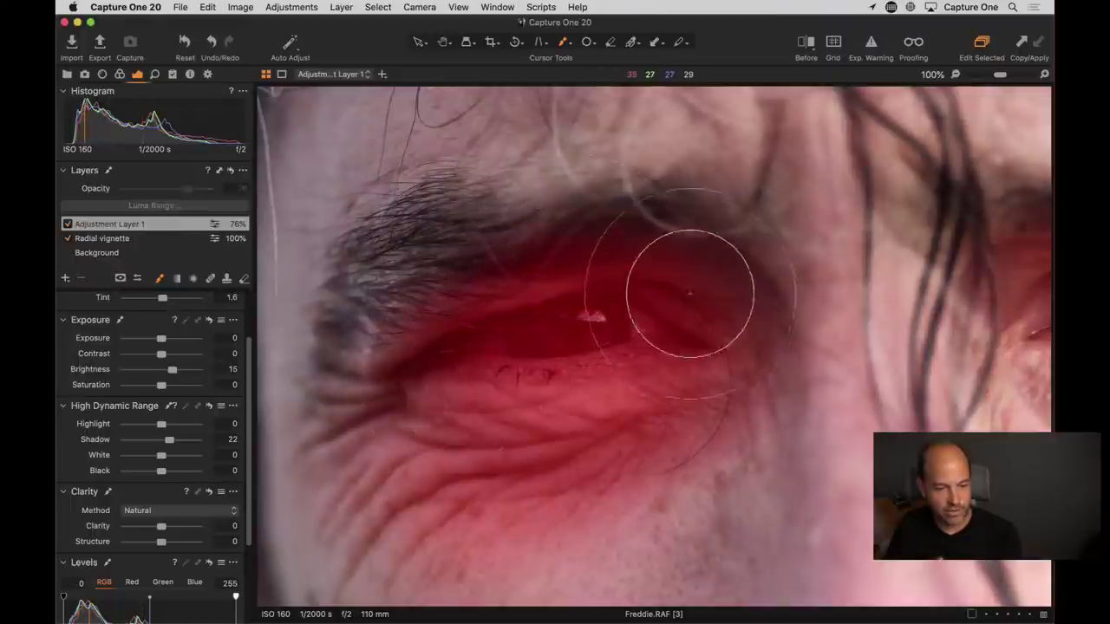
mouse_move(699, 321)
mouse_down()
mouse_move(439, 438)
mouse_move(712, 352)
mouse_move(450, 449)
mouse_move(702, 343)
mouse_up()
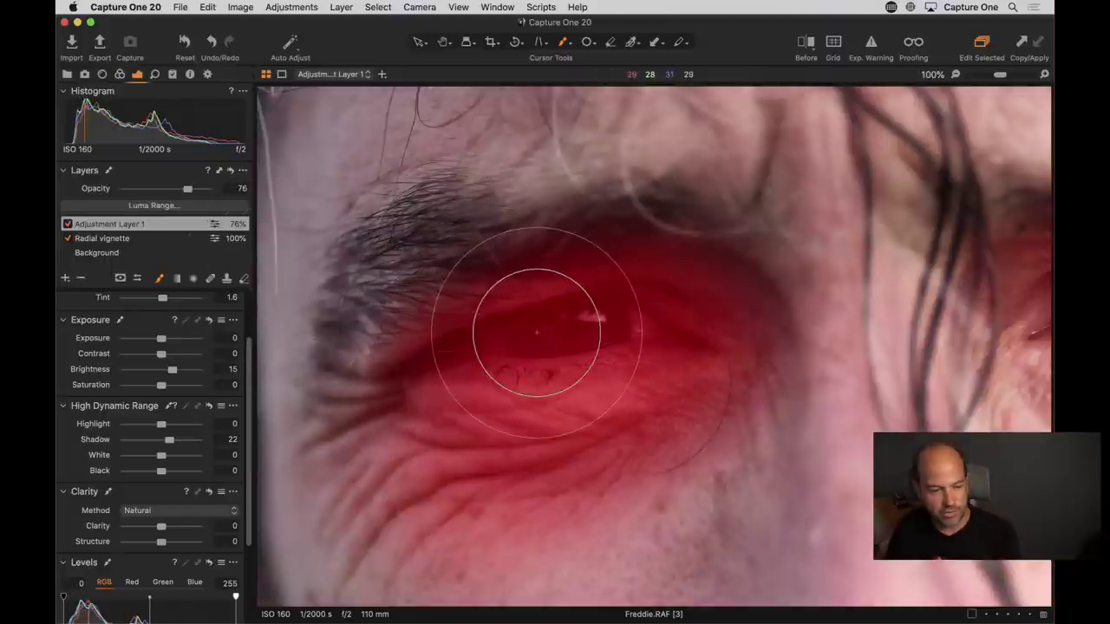
Step: Partly erase the mask over the eye, its lids and its outer corner with the eraser
key(e)
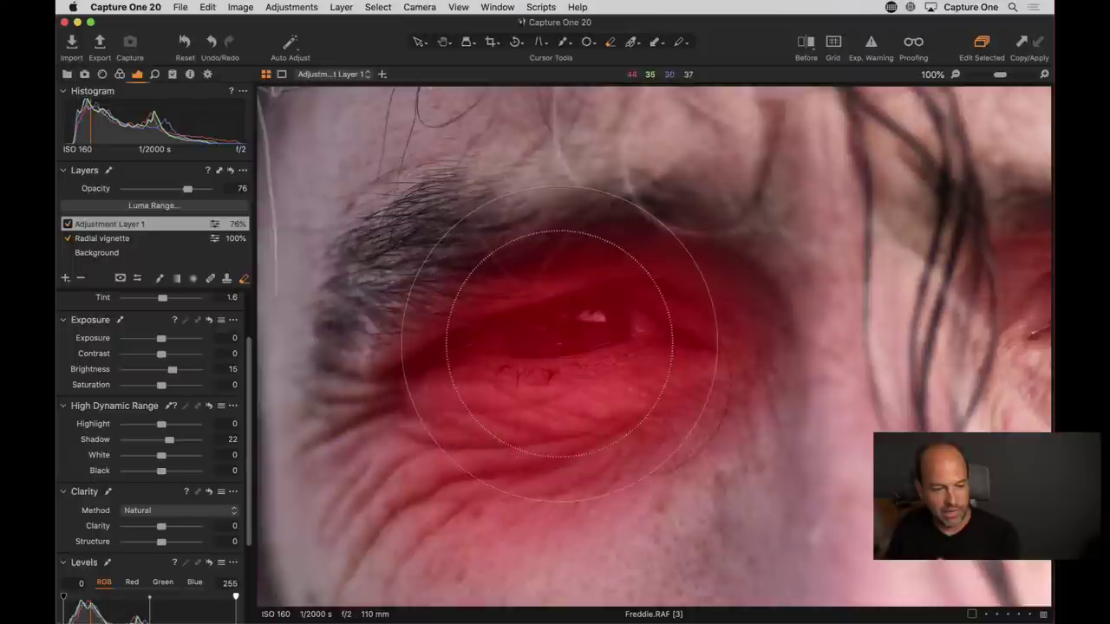
right_click(560, 349)
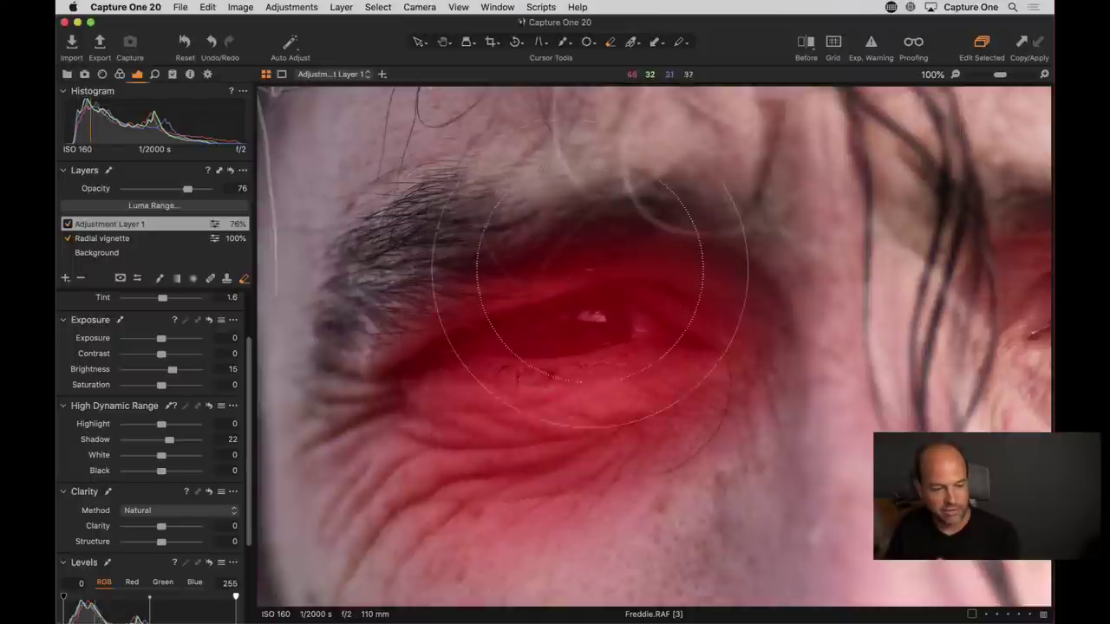
mouse_move(558, 286)
mouse_down()
mouse_move(533, 272)
mouse_move(508, 322)
mouse_move(507, 369)
mouse_up()
drag(444, 355, 481, 342)
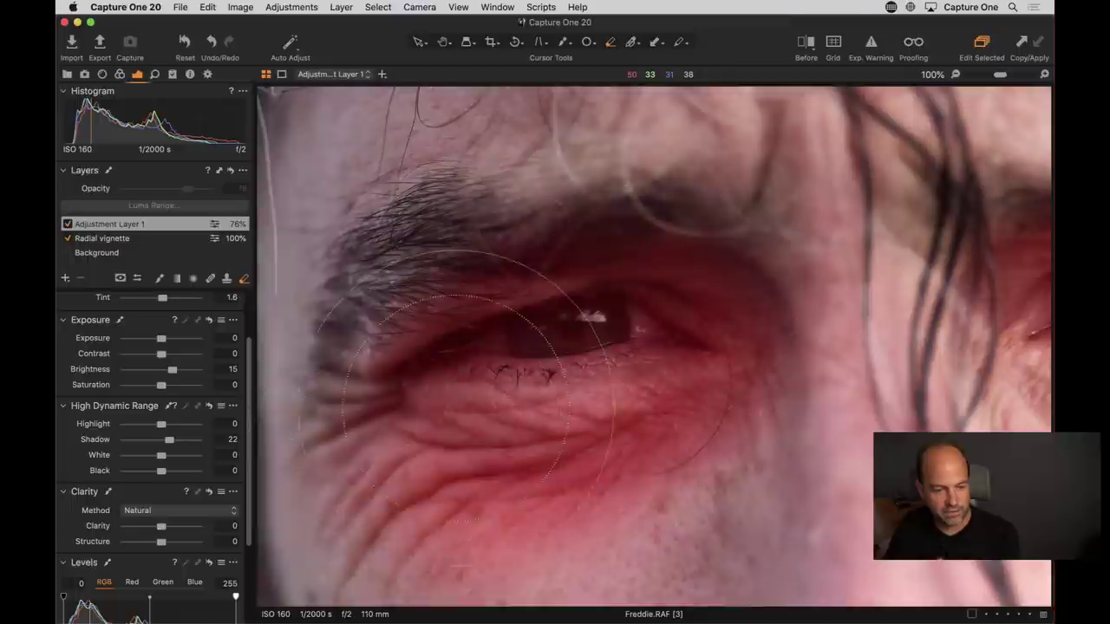
Step: Hide the mask overlay and refine the mask over the eye and the wrinkles beneath it, alternating between brush and eraser
key(b)
mouse_move(644, 340)
mouse_down()
mouse_move(463, 403)
mouse_move(671, 327)
mouse_move(472, 365)
mouse_move(656, 281)
mouse_move(463, 364)
mouse_move(683, 297)
mouse_move(471, 419)
mouse_move(687, 347)
mouse_move(511, 399)
mouse_up()
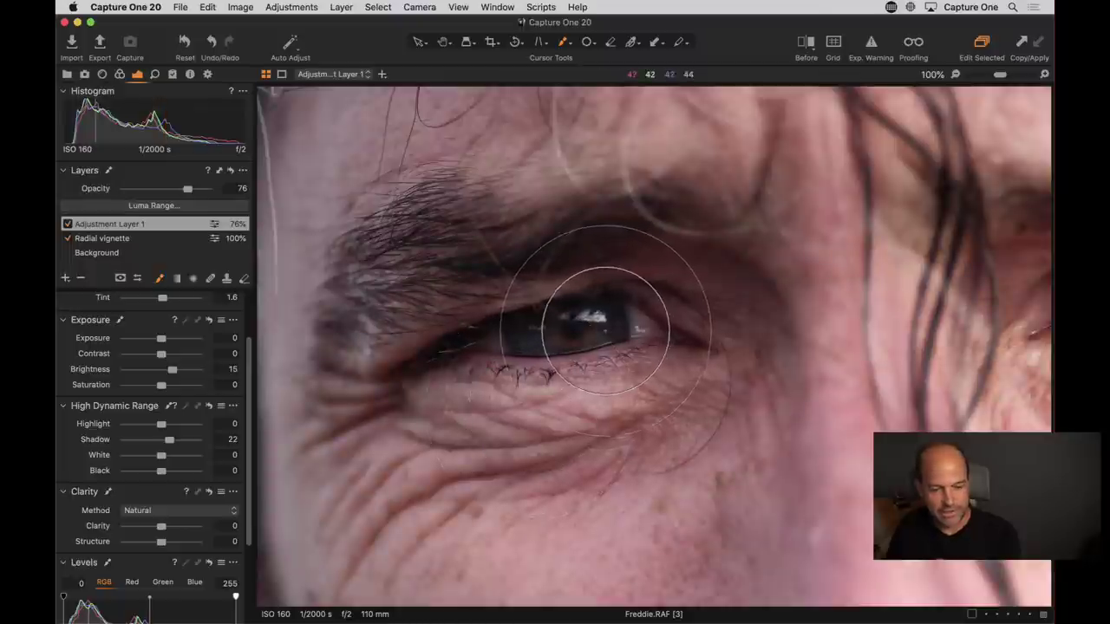
mouse_move(570, 335)
mouse_down()
mouse_move(530, 351)
mouse_move(408, 347)
mouse_move(371, 384)
mouse_move(384, 371)
mouse_move(545, 455)
mouse_move(565, 330)
mouse_move(616, 251)
mouse_move(621, 320)
mouse_move(443, 451)
mouse_move(486, 446)
mouse_up()
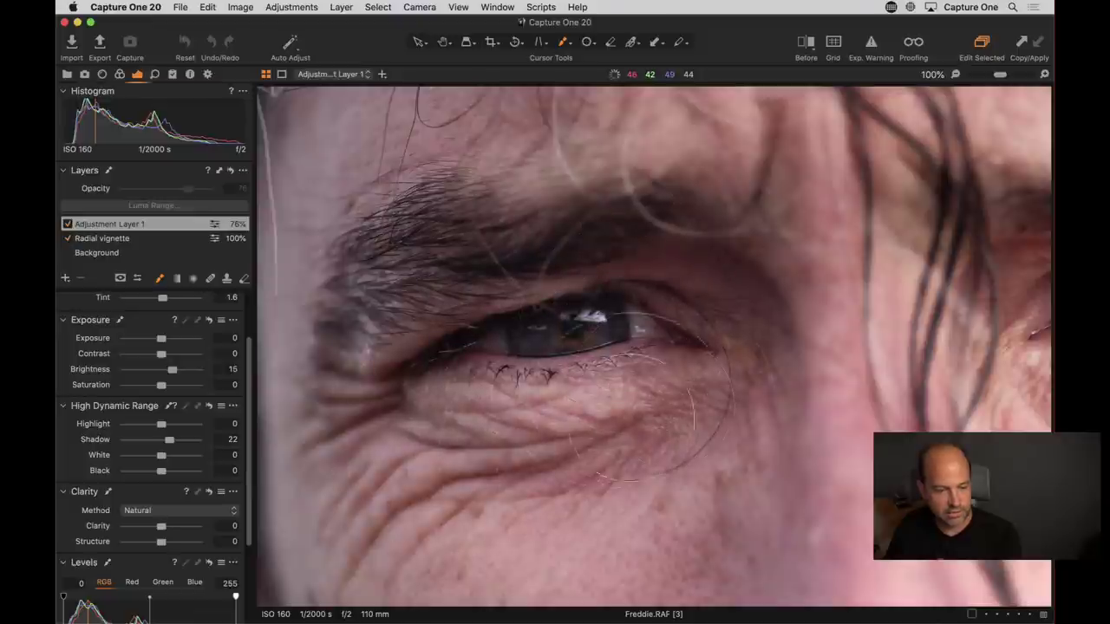
mouse_move(658, 401)
mouse_down()
mouse_move(694, 295)
mouse_move(651, 287)
mouse_move(637, 319)
mouse_move(607, 312)
mouse_up()
drag(607, 355, 625, 364)
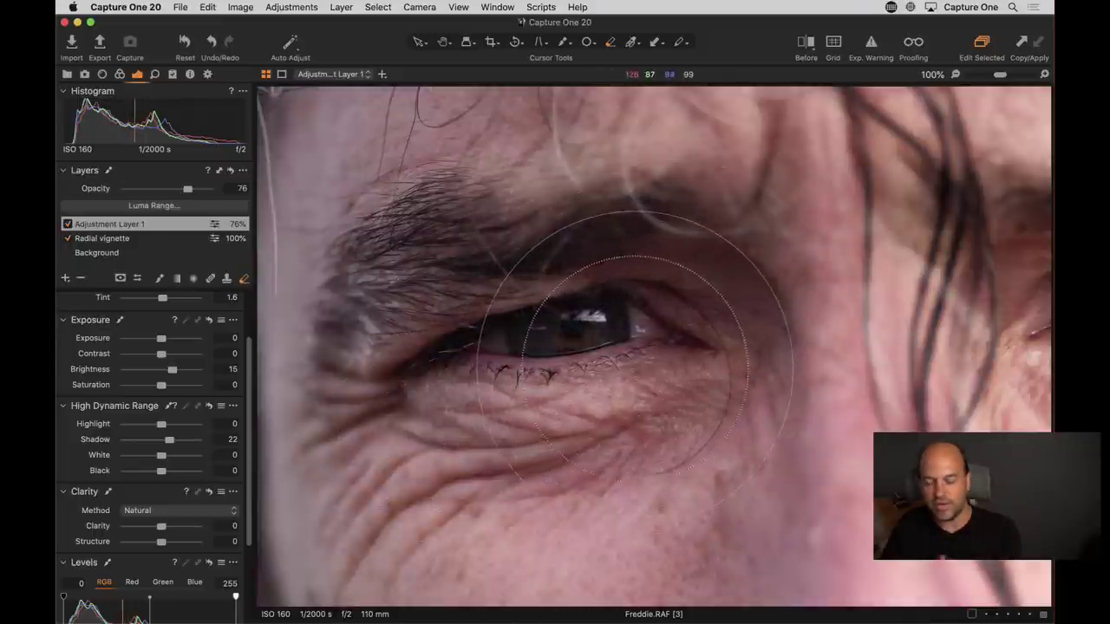
Step: Refine the mask around the eye and its lids, alternating strokes of the brush and the low-flow eraser
key(b)
right_click(594, 405)
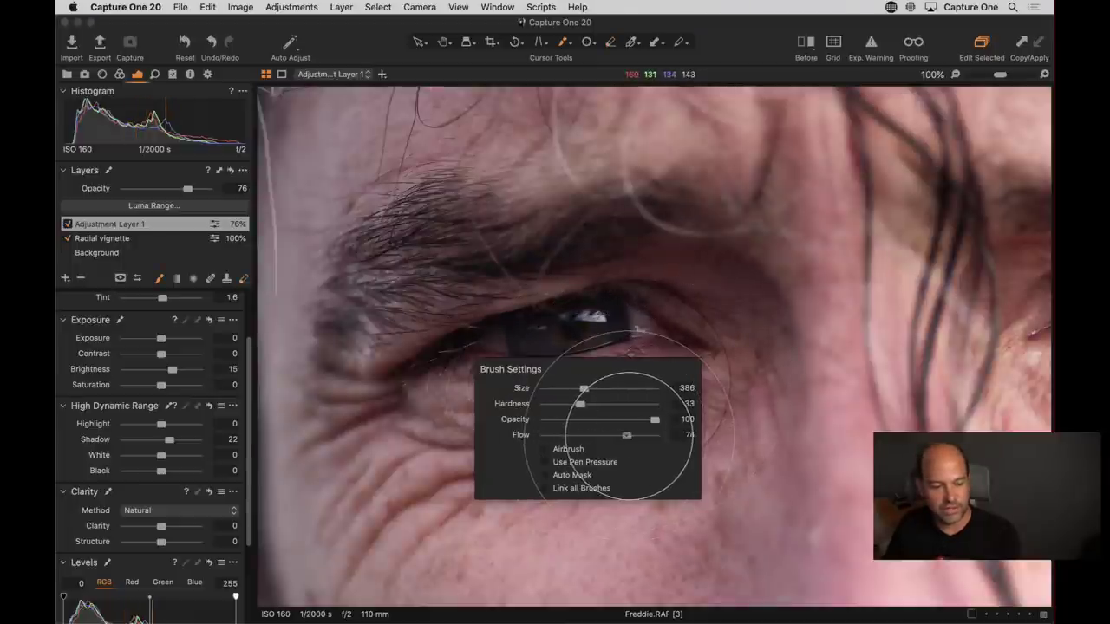
mouse_move(595, 335)
mouse_down()
mouse_move(515, 361)
mouse_move(573, 364)
mouse_move(694, 329)
mouse_move(461, 480)
mouse_move(743, 372)
mouse_move(494, 505)
mouse_move(725, 304)
mouse_move(497, 320)
mouse_move(670, 265)
mouse_move(450, 364)
mouse_move(433, 403)
mouse_move(616, 260)
mouse_move(394, 415)
mouse_move(509, 372)
mouse_up()
right_click(533, 397)
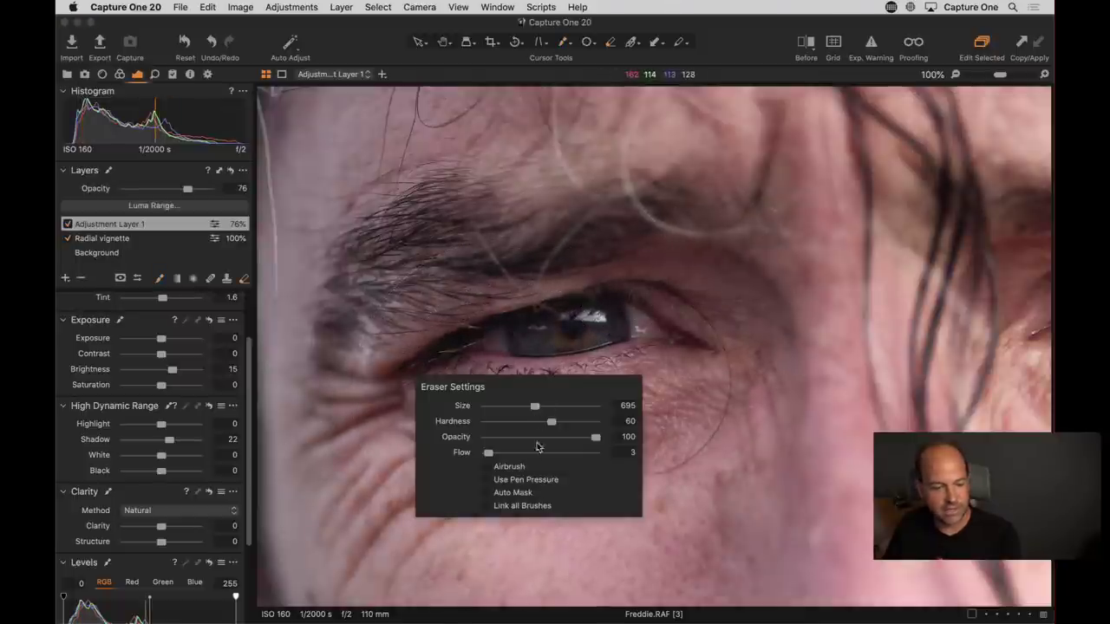
mouse_move(621, 303)
mouse_down()
mouse_move(555, 364)
mouse_move(607, 416)
mouse_move(538, 451)
mouse_move(490, 314)
mouse_move(538, 343)
mouse_up()
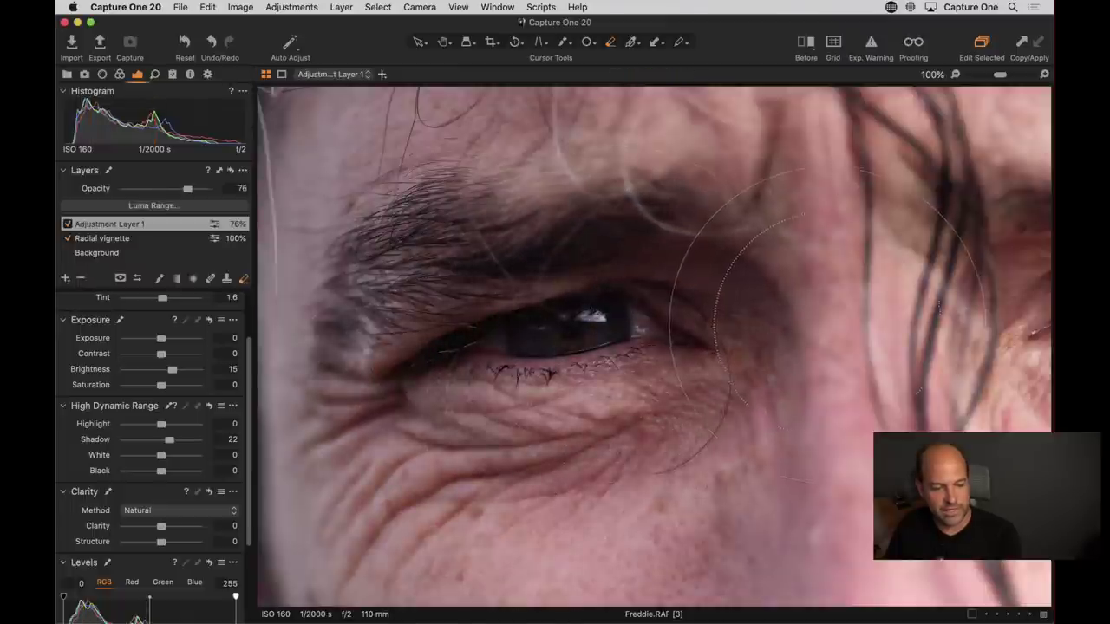
mouse_move(807, 338)
mouse_down()
mouse_move(713, 266)
mouse_move(548, 296)
mouse_move(451, 439)
mouse_move(717, 344)
mouse_move(757, 314)
mouse_move(666, 262)
mouse_move(744, 349)
mouse_move(547, 522)
mouse_move(614, 425)
mouse_move(459, 447)
mouse_move(419, 373)
mouse_move(468, 314)
mouse_move(561, 402)
mouse_move(433, 342)
mouse_up()
Step: Fit the whole portrait in view, set the eye layer's opacity to 59, and raise the eraser's flow
key(super+0)
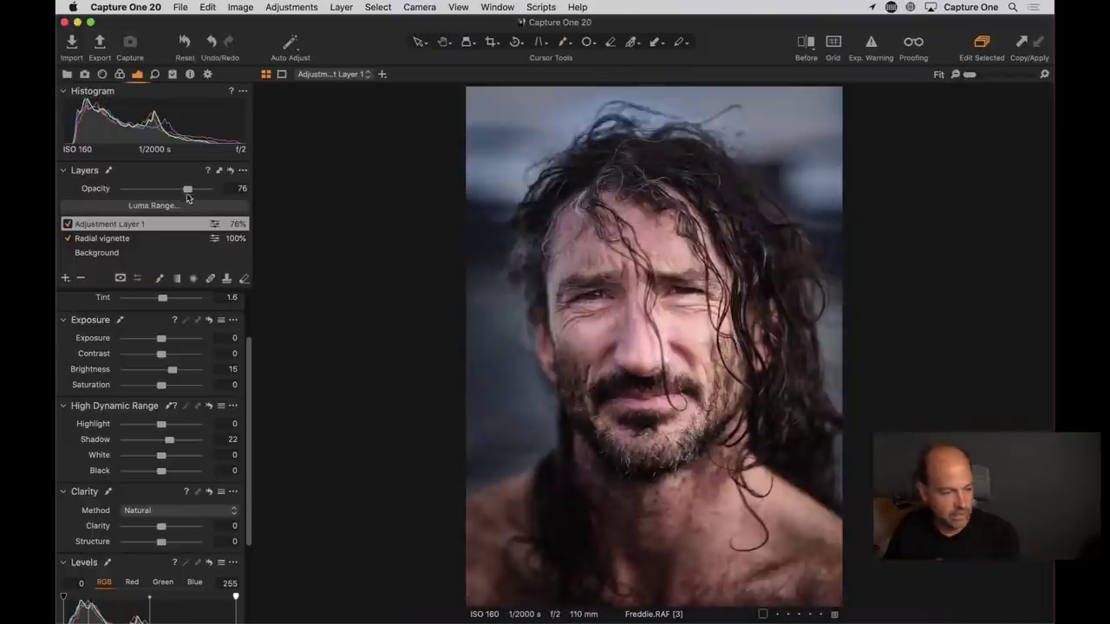
drag(142, 189, 174, 194)
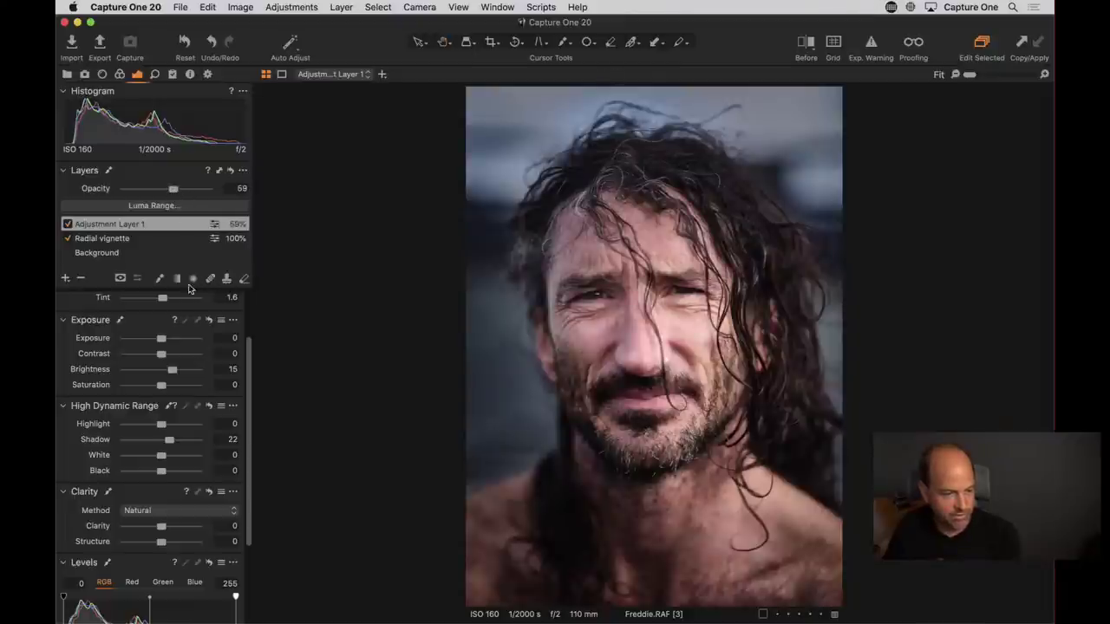
right_click(618, 328)
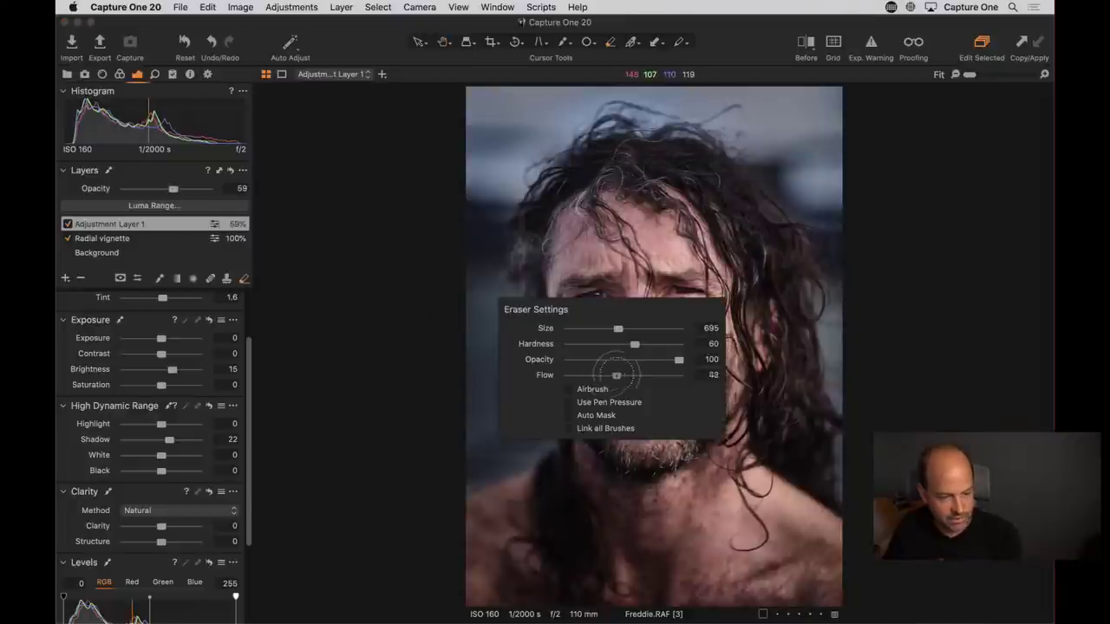
key(Escape)
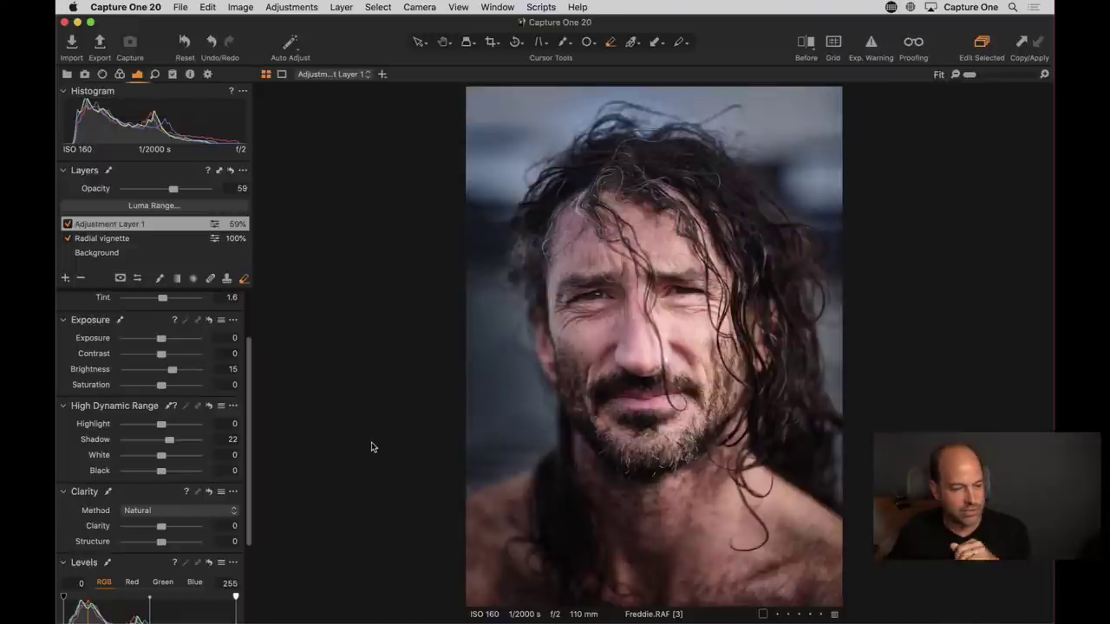
Step: Bring up the color tools, collapse the Color Editor and expand Color Balance with its 3-Way wheels
click(120, 75)
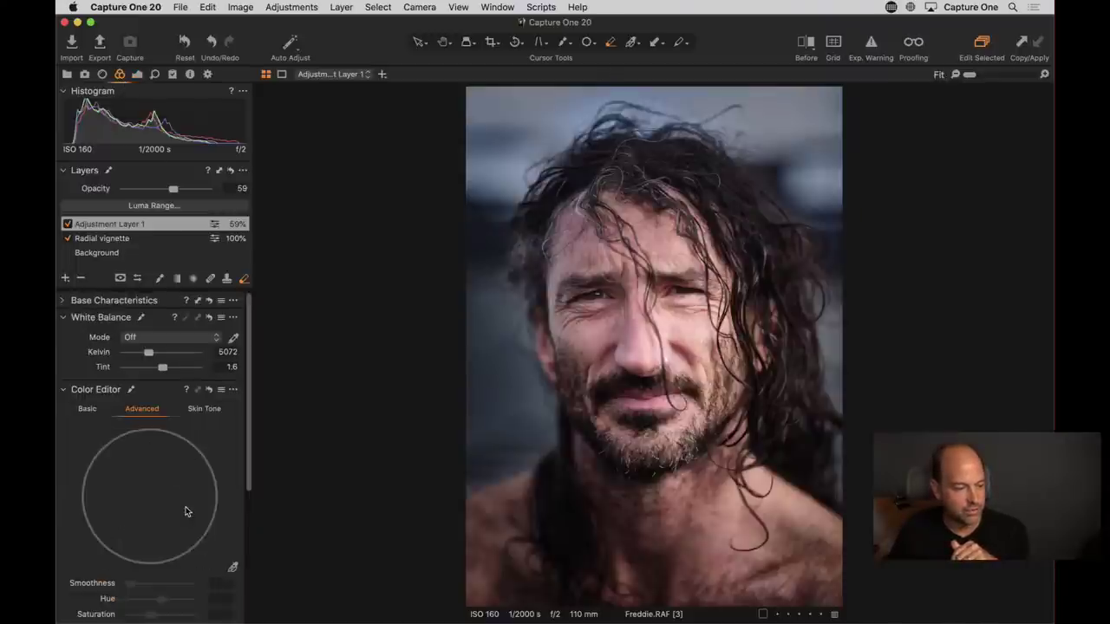
scroll(186, 503, down, 5)
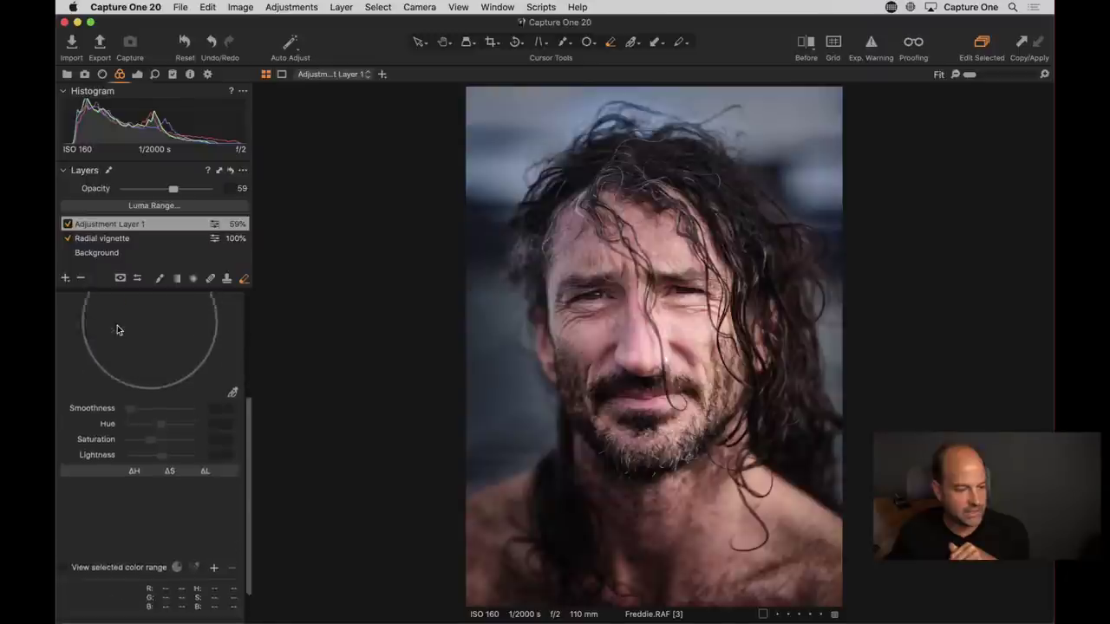
scroll(117, 330, up, 3)
click(69, 325)
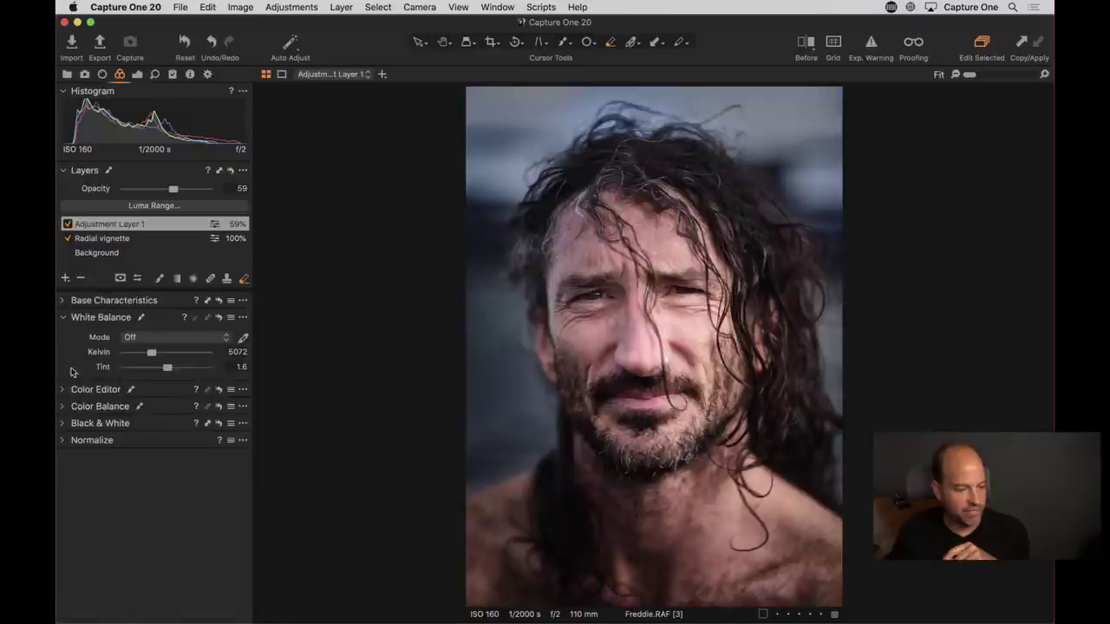
click(61, 407)
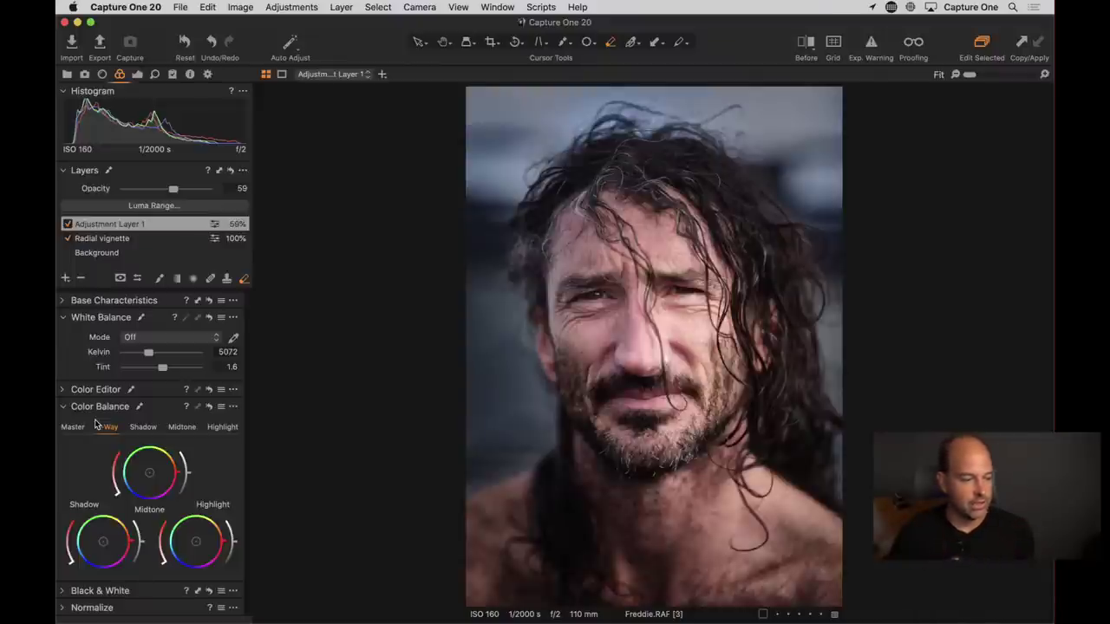
Step: Add a new filled adjustment layer to the portrait and set the Layers tool to Medium Size
click(115, 253)
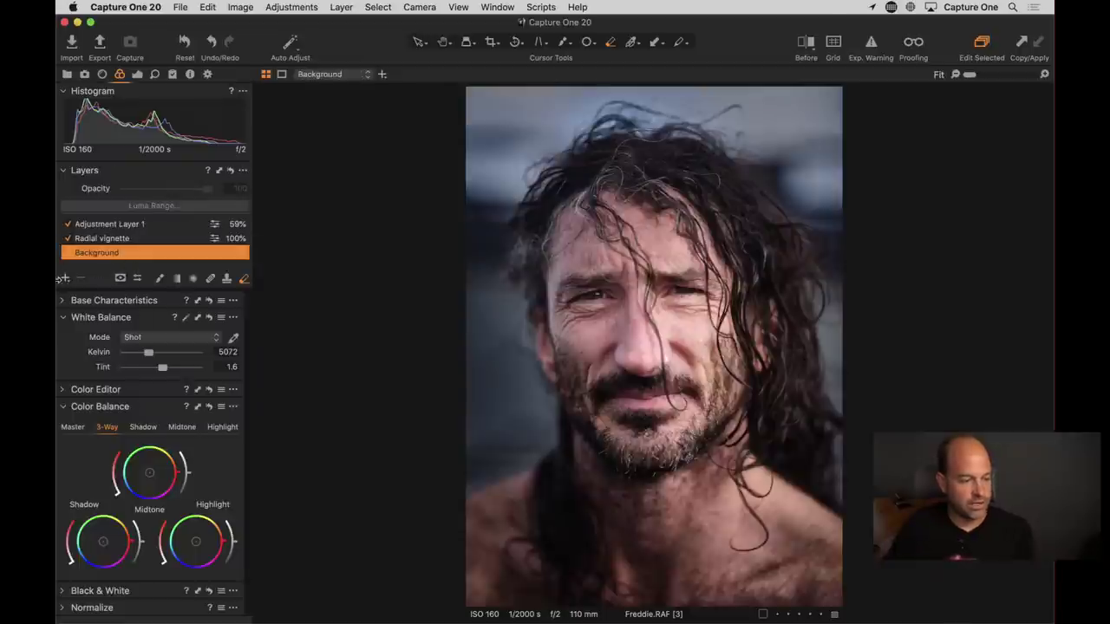
click(66, 280)
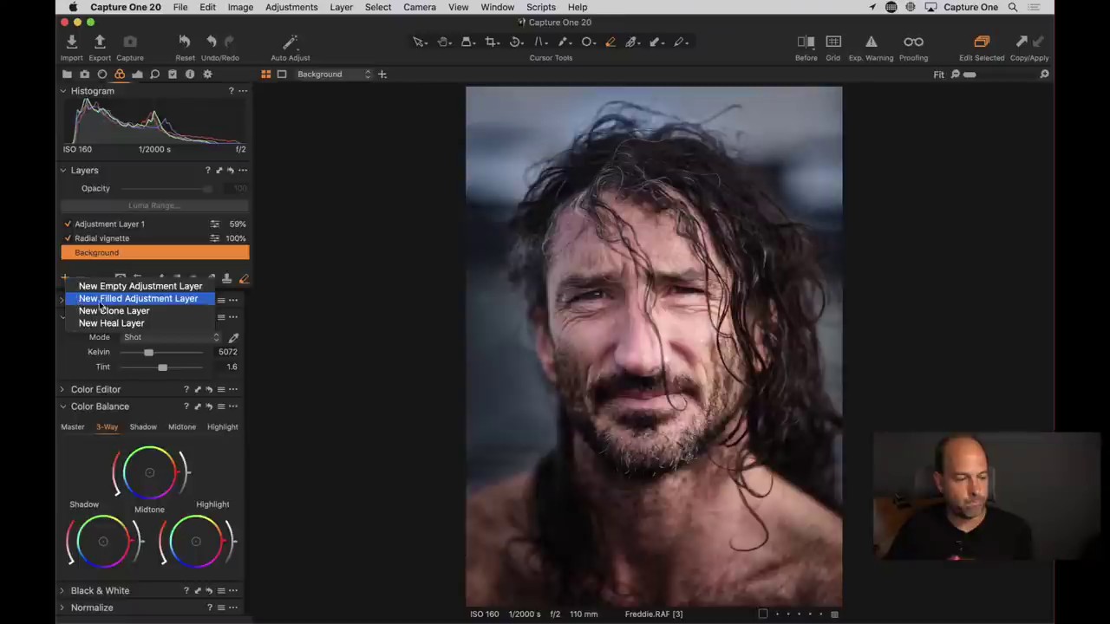
click(83, 299)
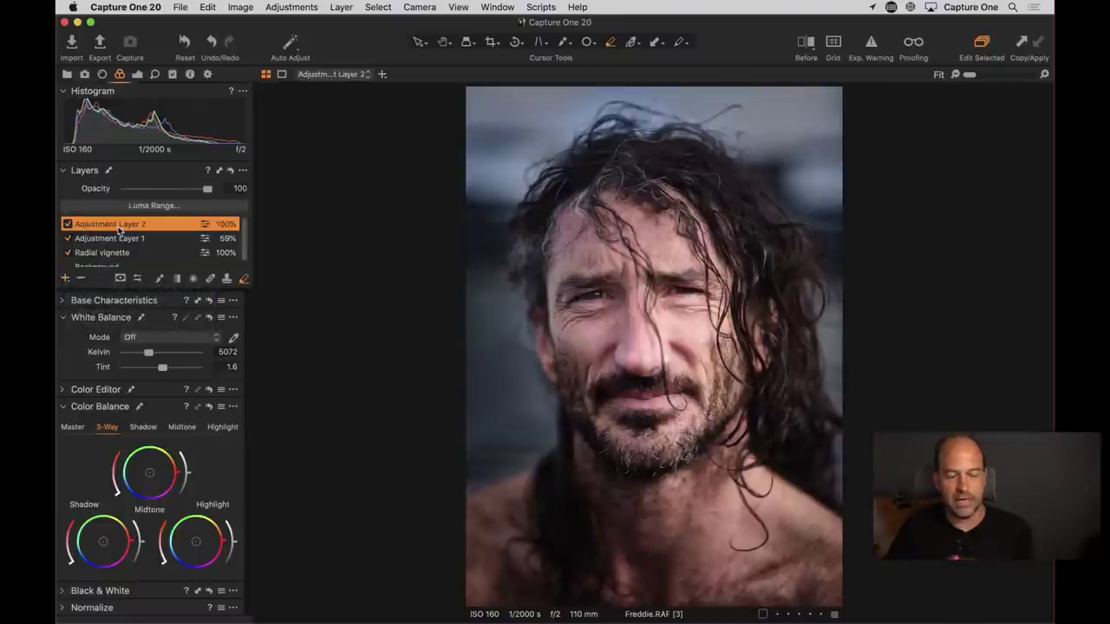
click(244, 175)
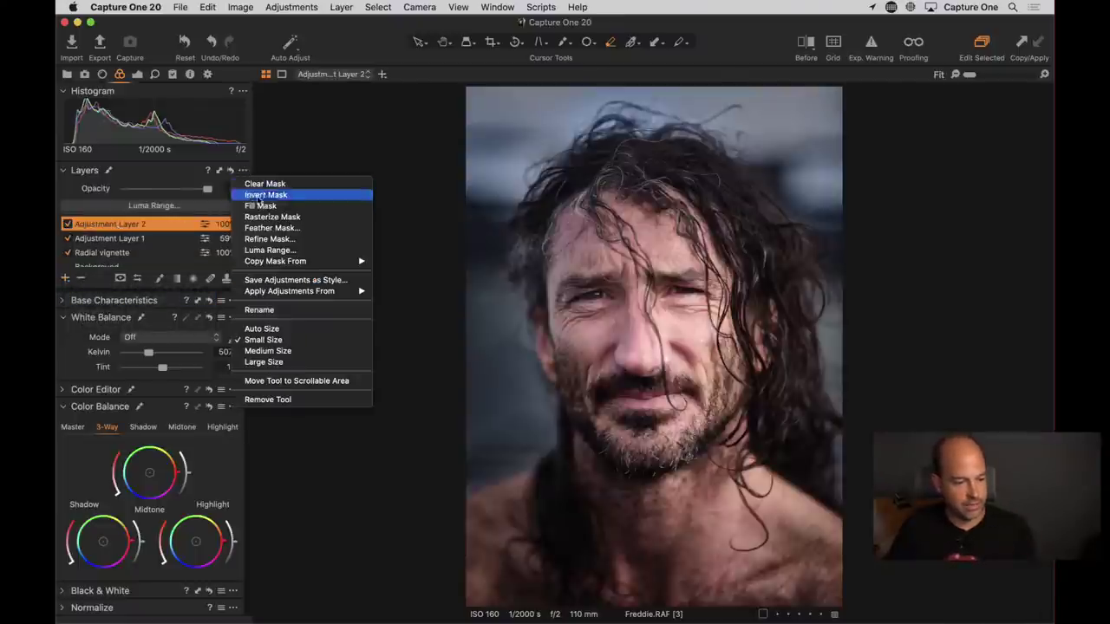
click(281, 352)
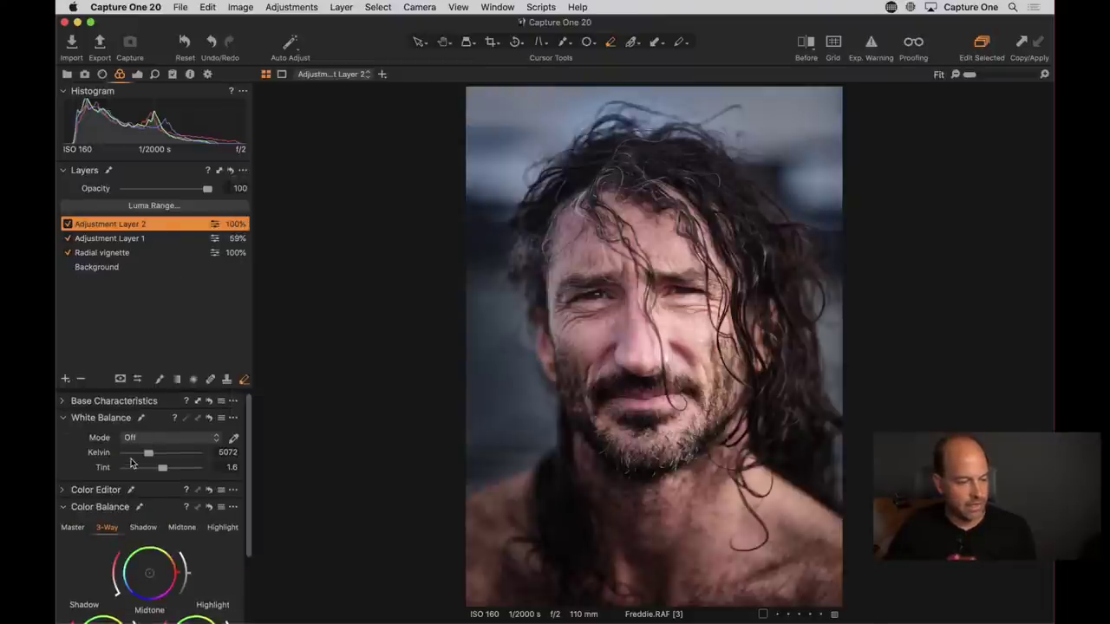
Step: Rename Adjustment Layer 1 as "eye balls"
scroll(134, 468, down, 5)
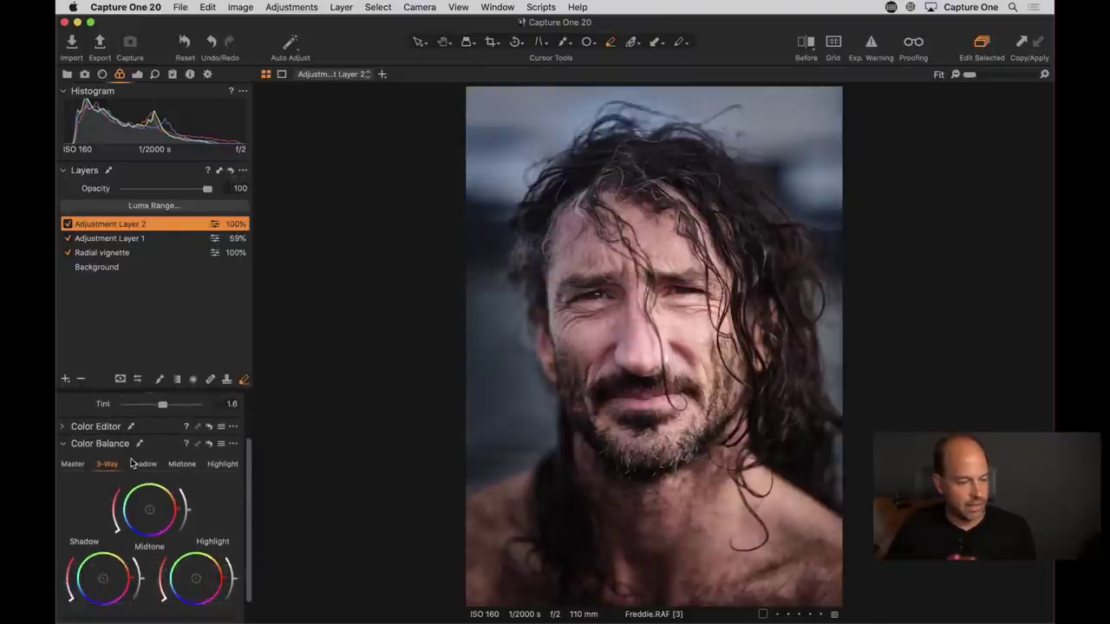
double_click(110, 241)
text(eye ba)
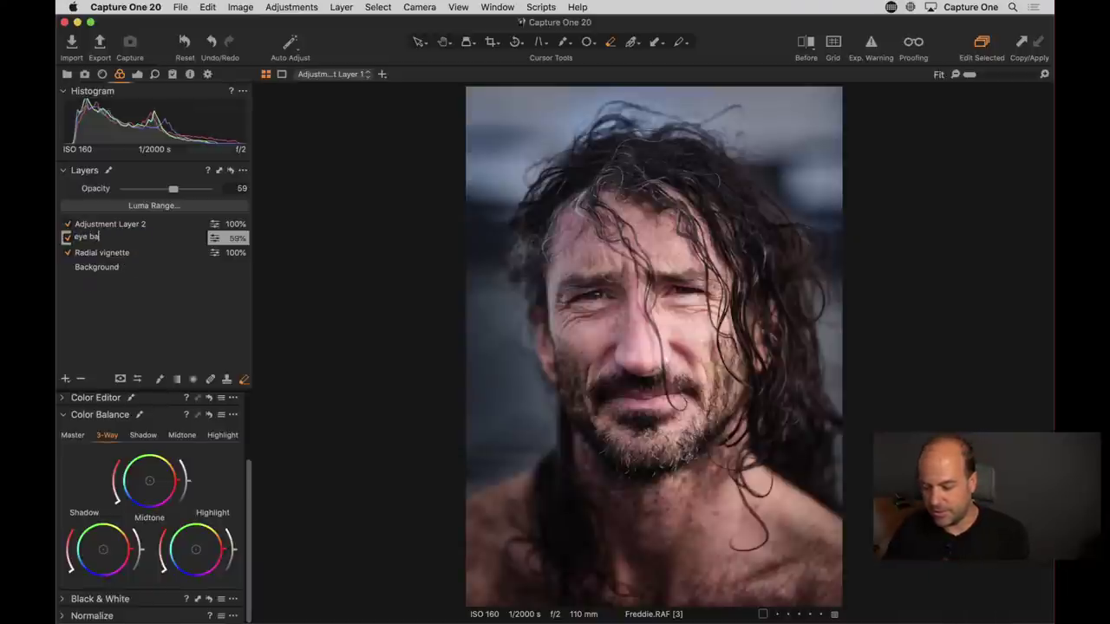
text(lls)
key(Return)
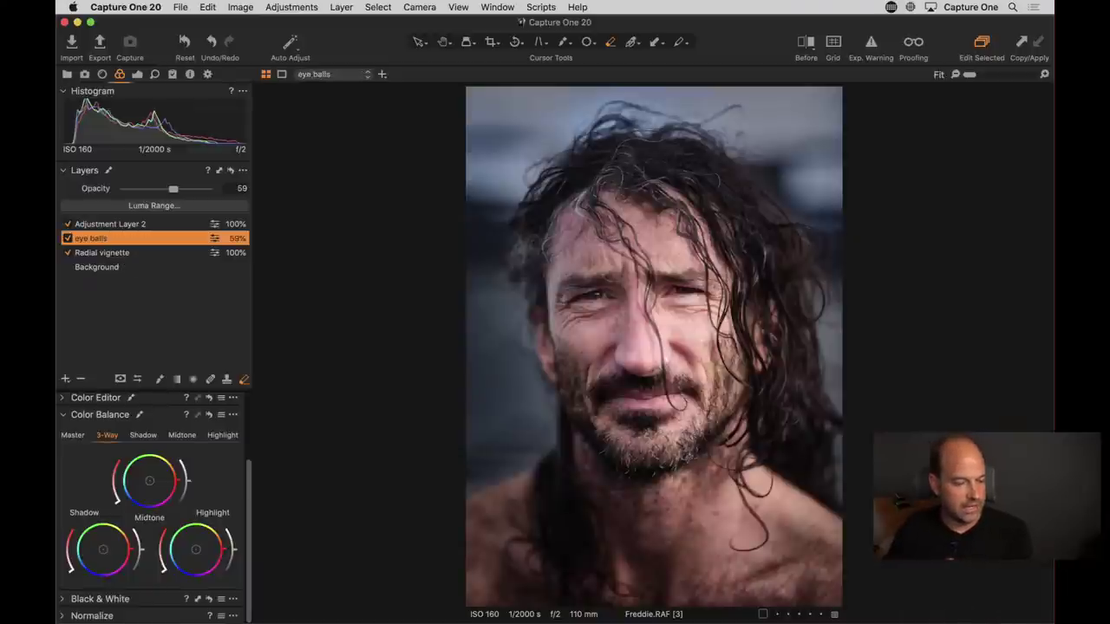
Step: Select Adjustment Layer 2, check its filled mask as a red overlay, and hide the overlay again
click(149, 225)
key(m)
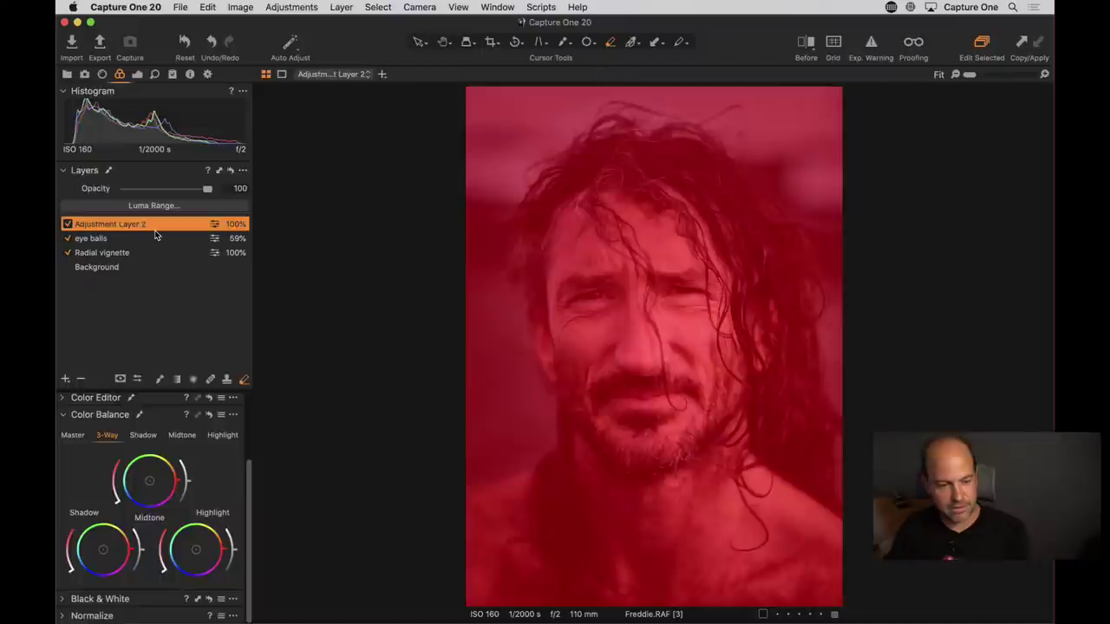
key(m)
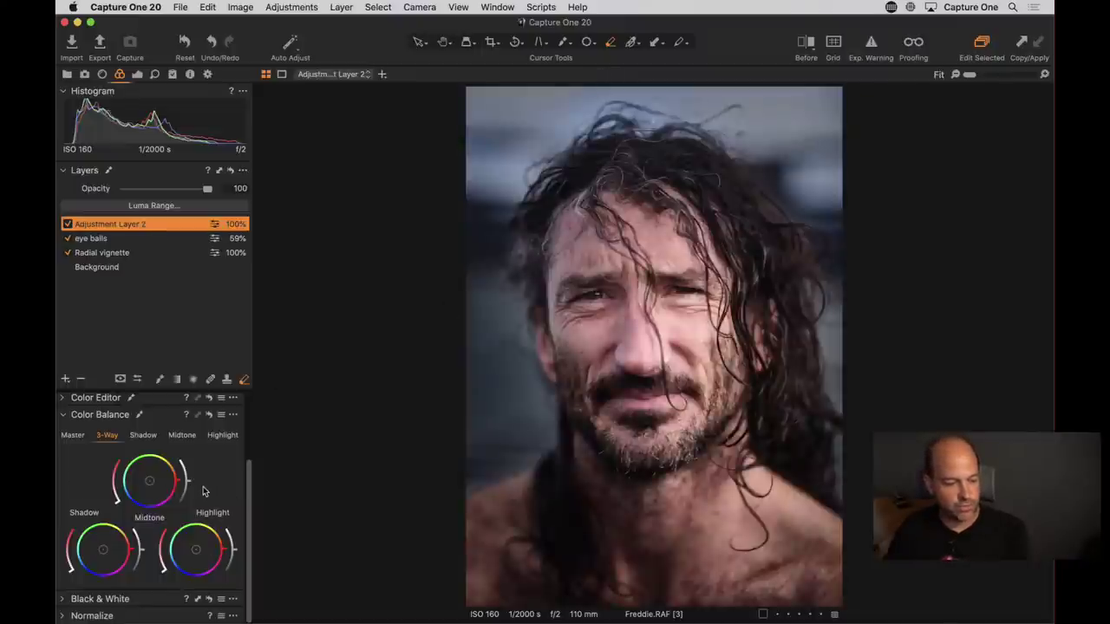
Step: Look through the Master, Shadow, Midtone and Highlight wheels of Color Balance and return to the 3-Way view
click(72, 436)
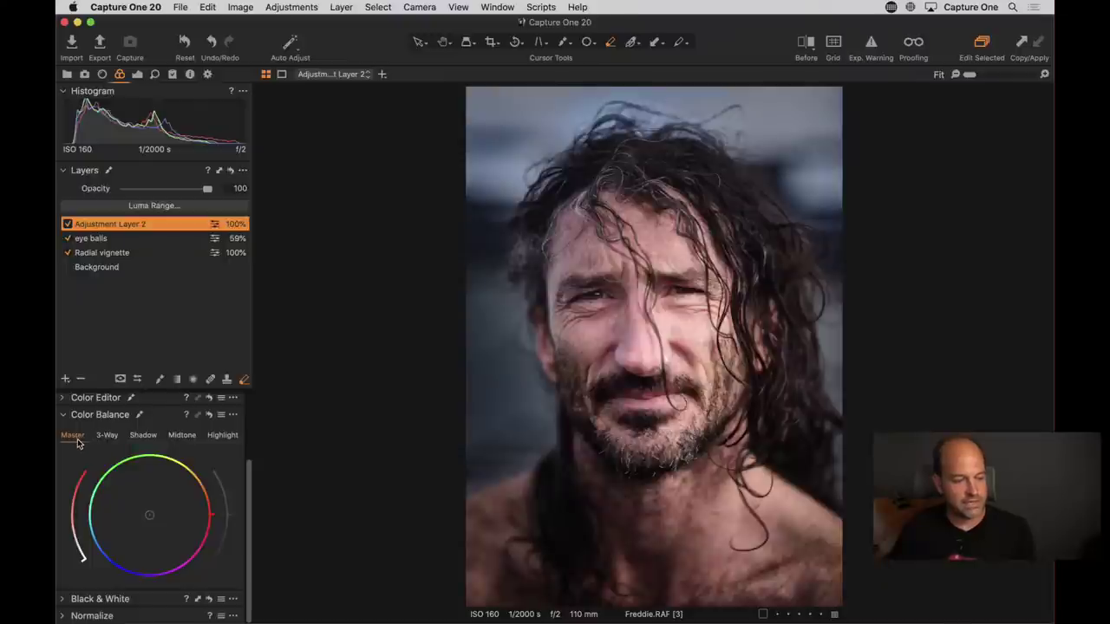
click(144, 438)
click(182, 438)
click(223, 436)
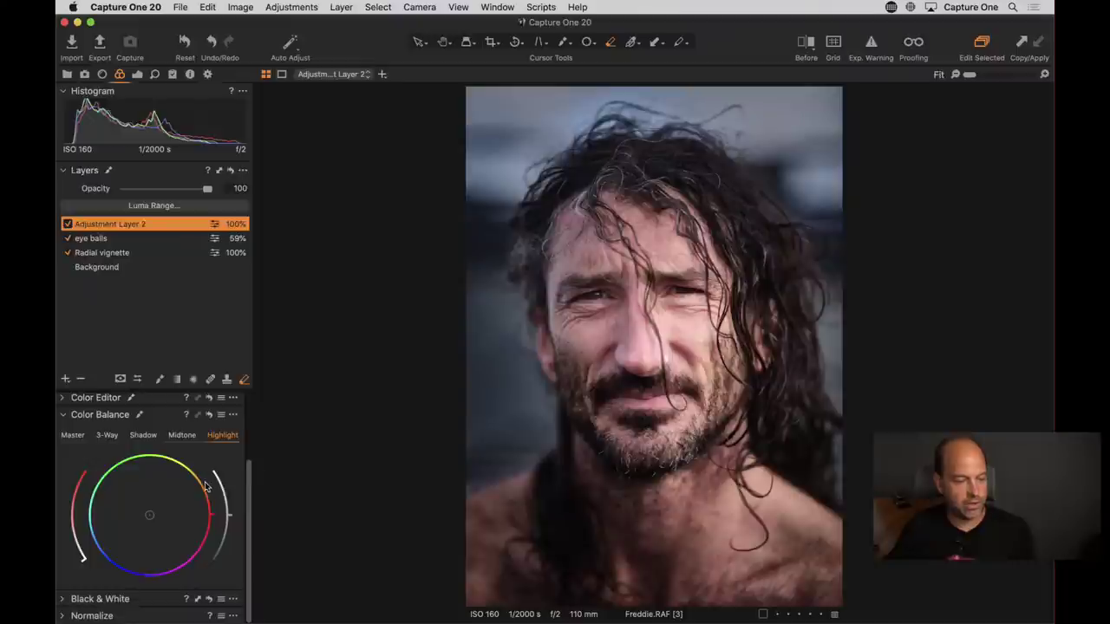
click(108, 436)
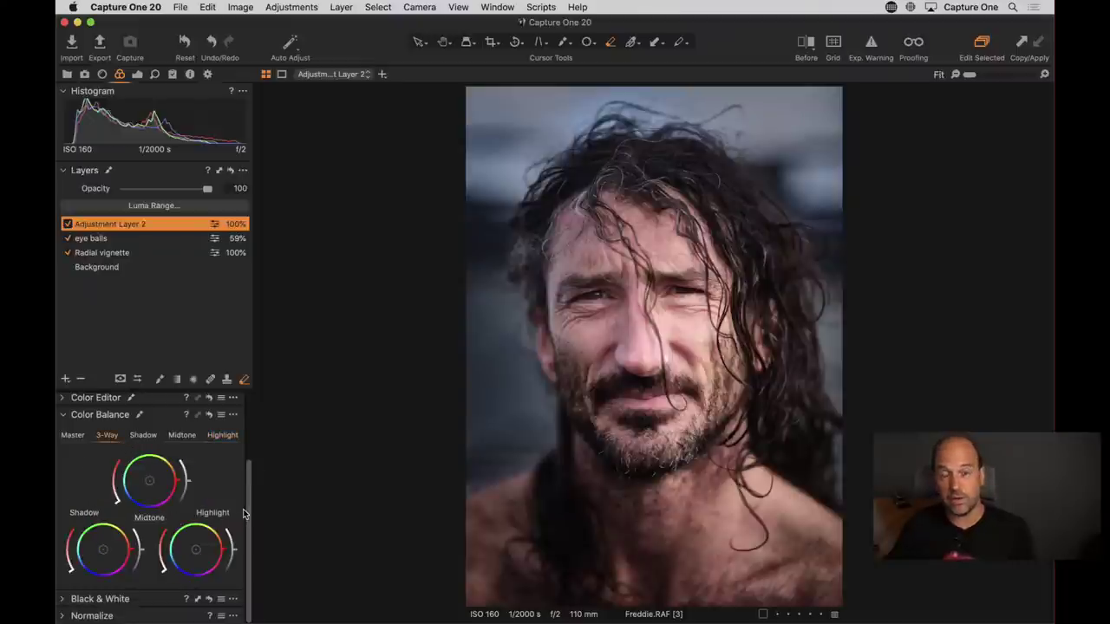
Step: Try an overall color tint with the Color Balance Master wheel, reset it, and return to the 3-Way view
click(78, 437)
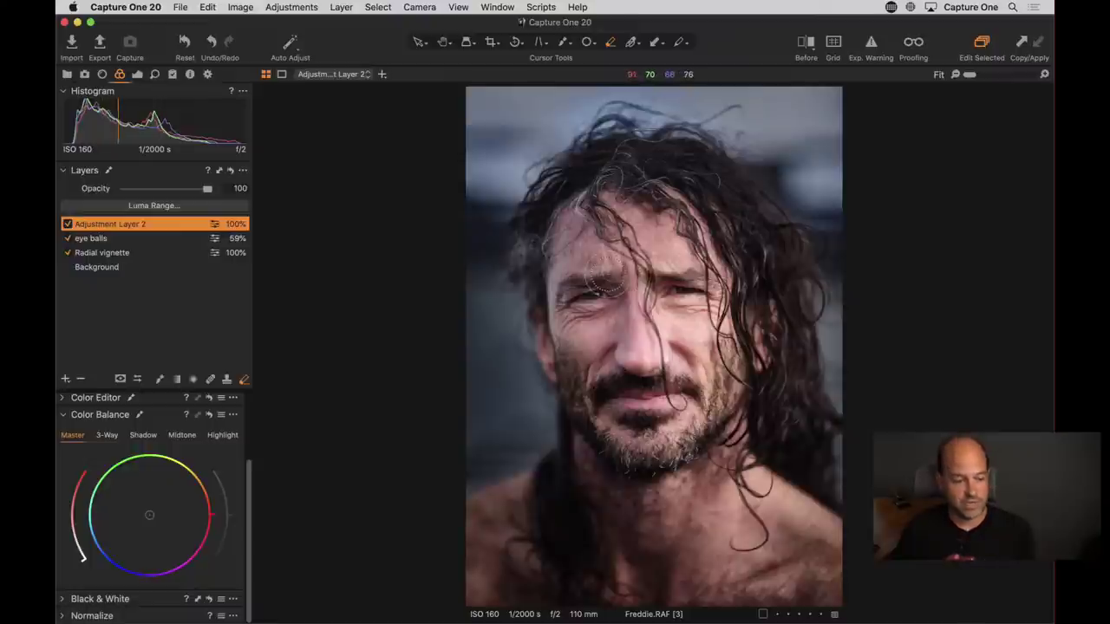
drag(148, 515, 249, 548)
double_click(156, 510)
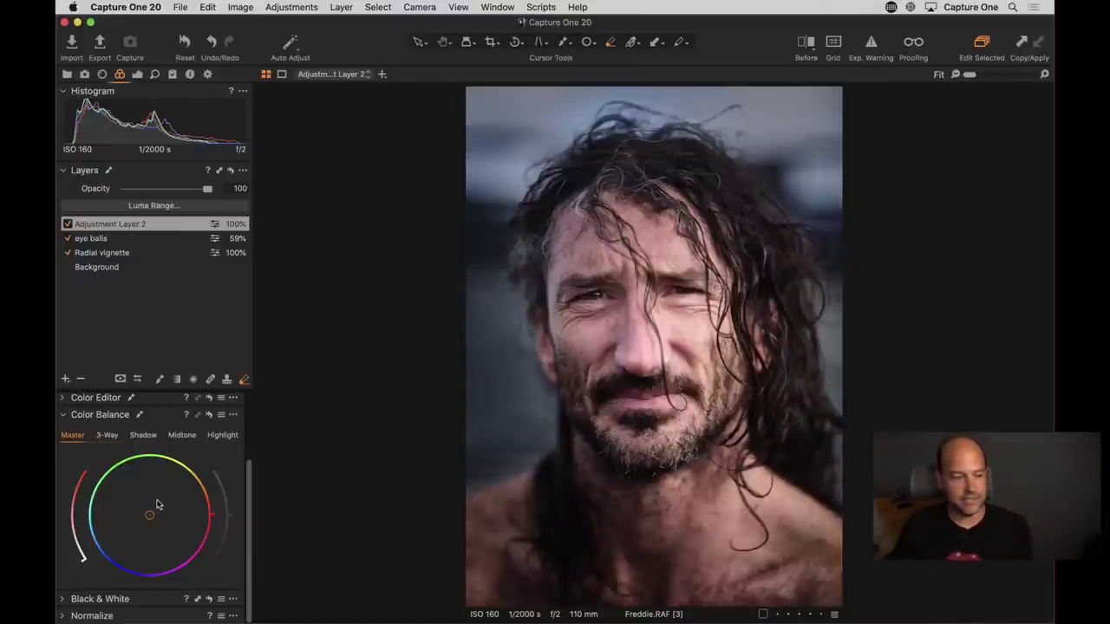
click(107, 436)
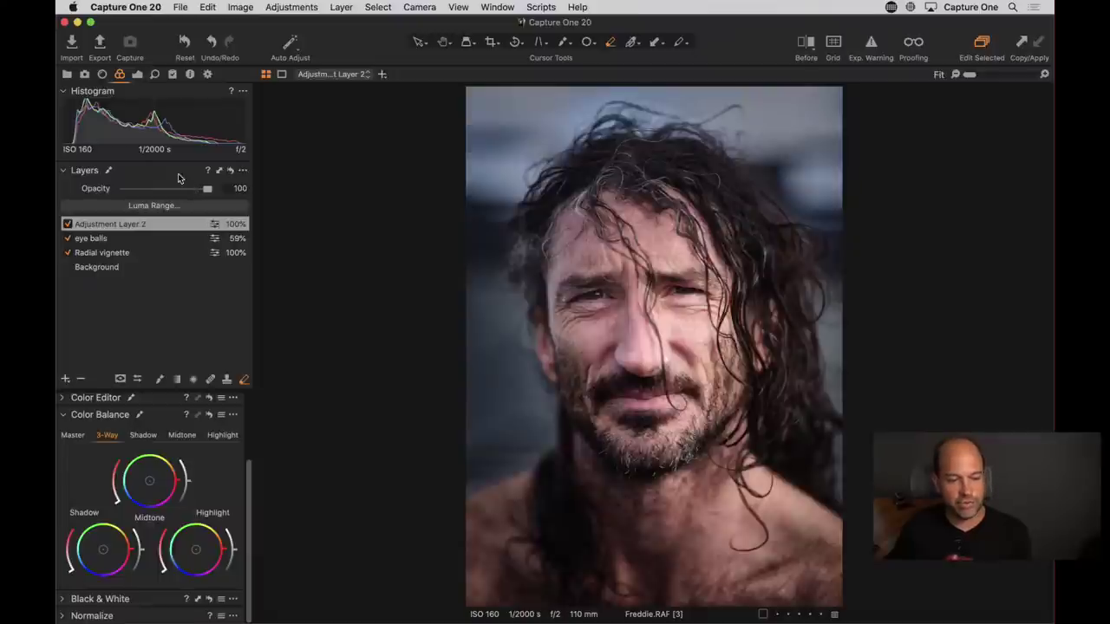
Step: Lower the saturation of Adjustment Layer 2 to -37
click(136, 74)
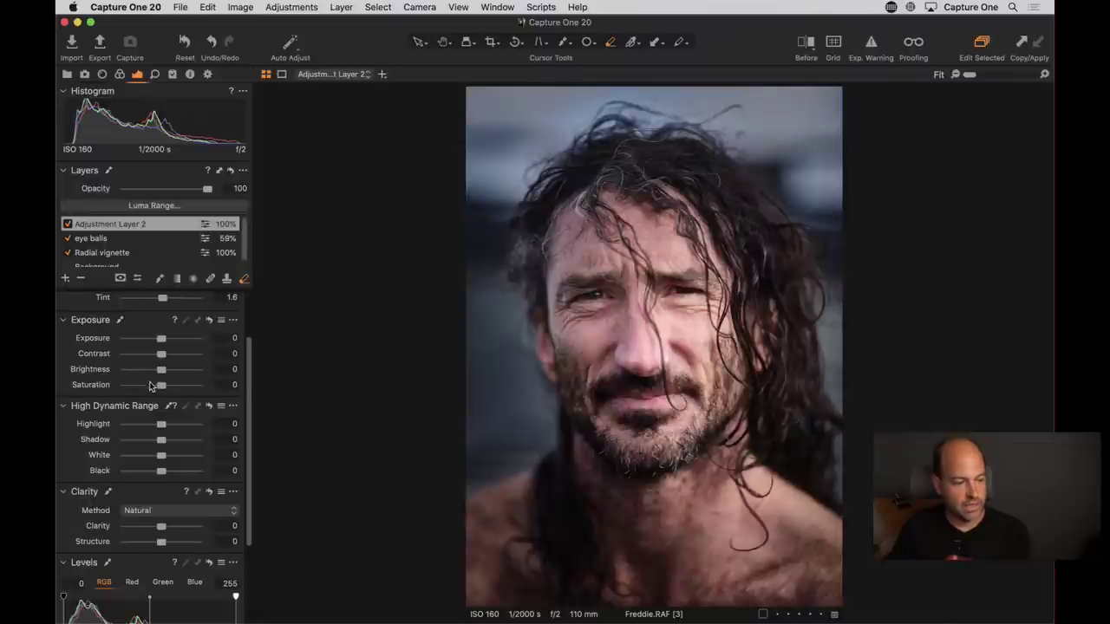
drag(161, 385, 147, 390)
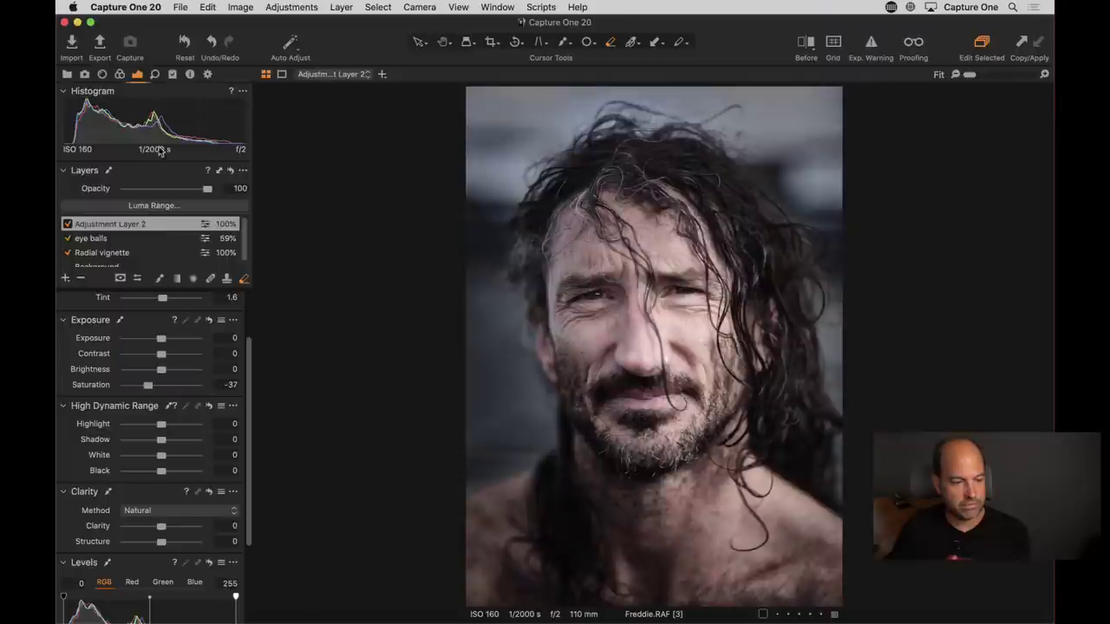
Step: Grade Adjustment Layer 2 with warm yellow-orange midtones and cool blue shadows, and strongly lift the shadows' lightness
click(120, 75)
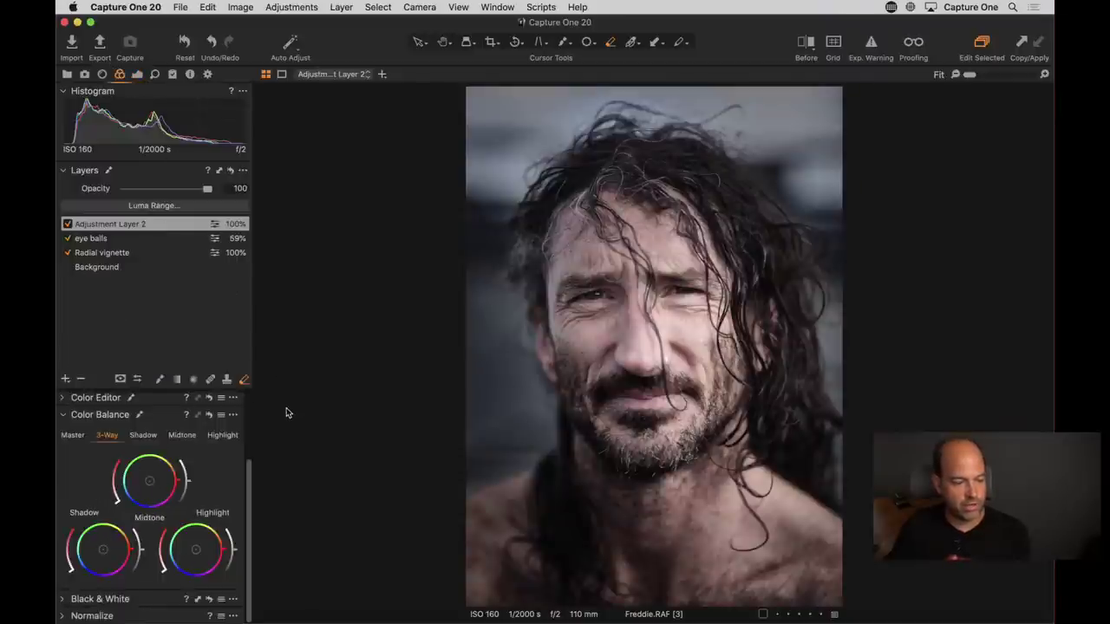
drag(150, 486, 153, 477)
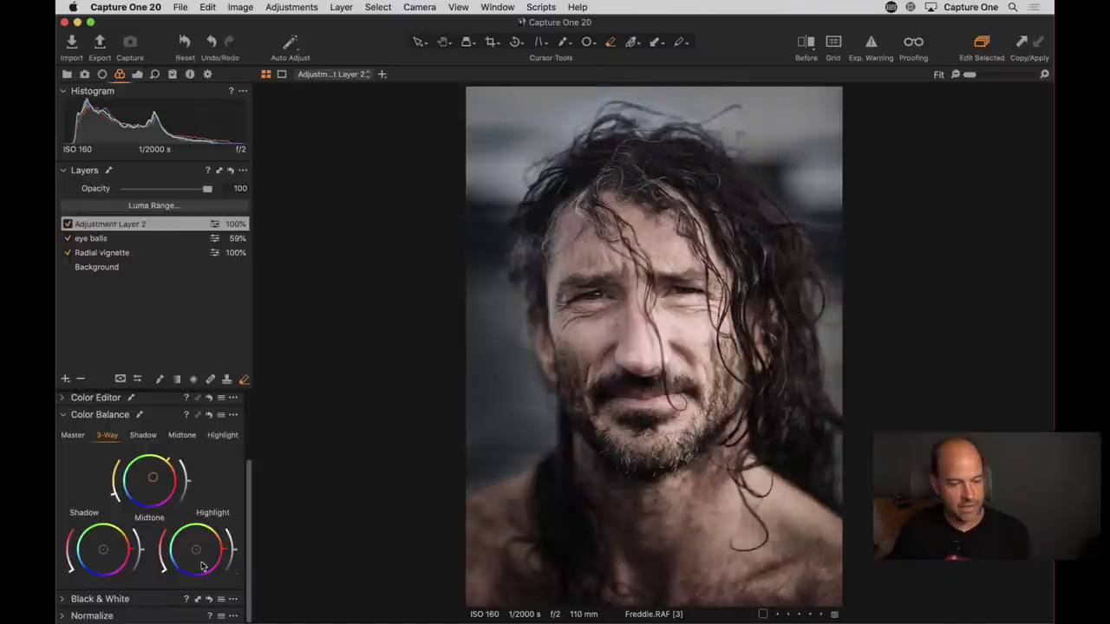
mouse_move(197, 552)
mouse_down()
mouse_move(188, 560)
mouse_move(196, 550)
mouse_up()
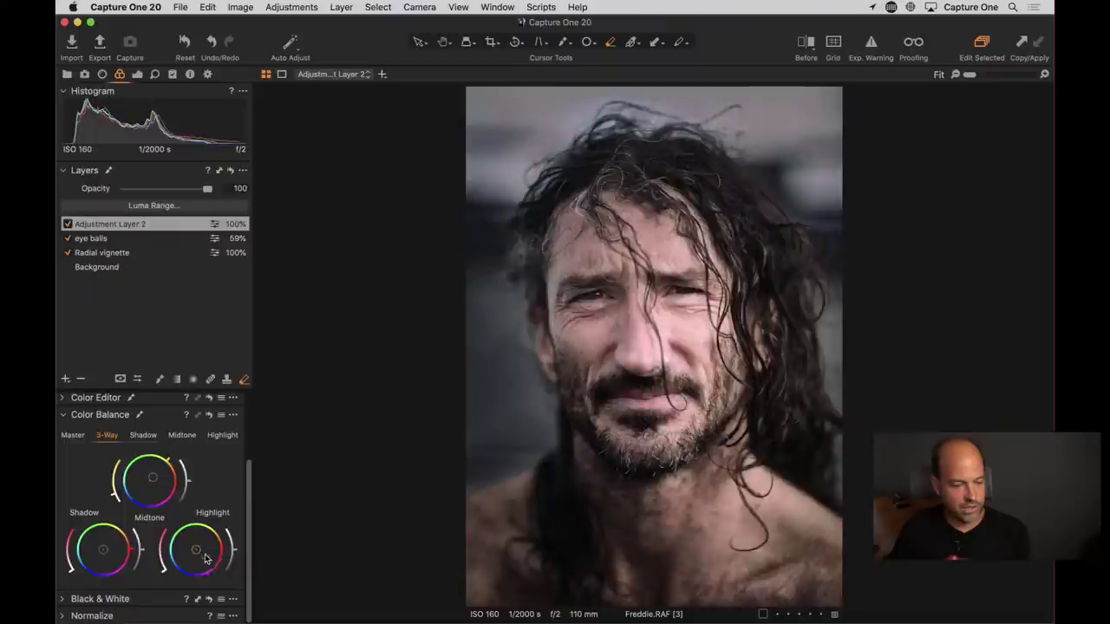
drag(104, 551, 97, 552)
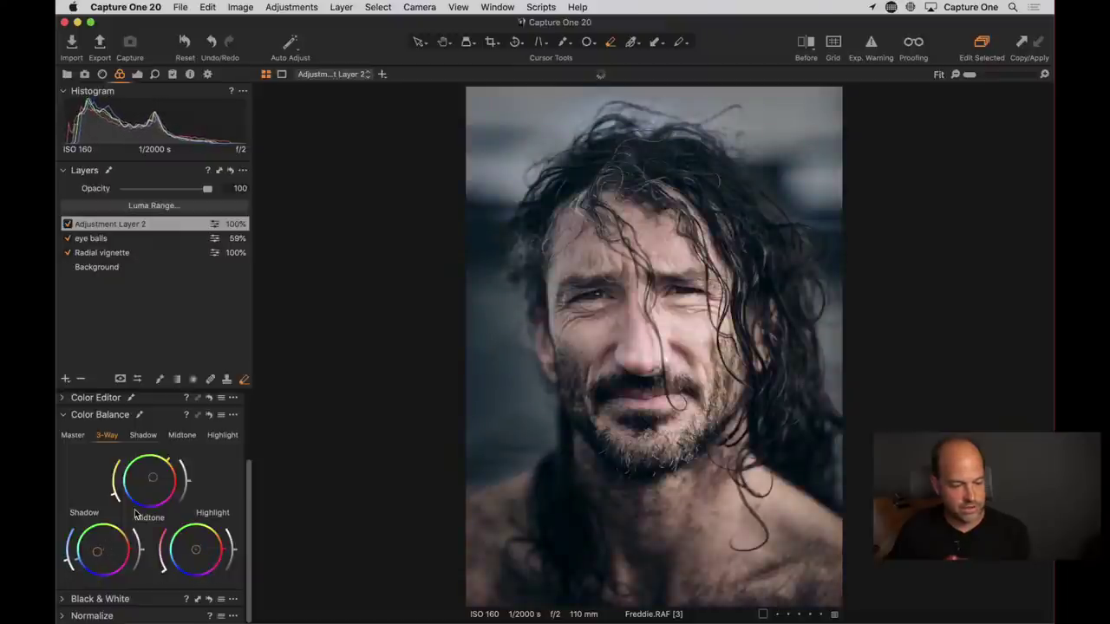
drag(152, 478, 155, 476)
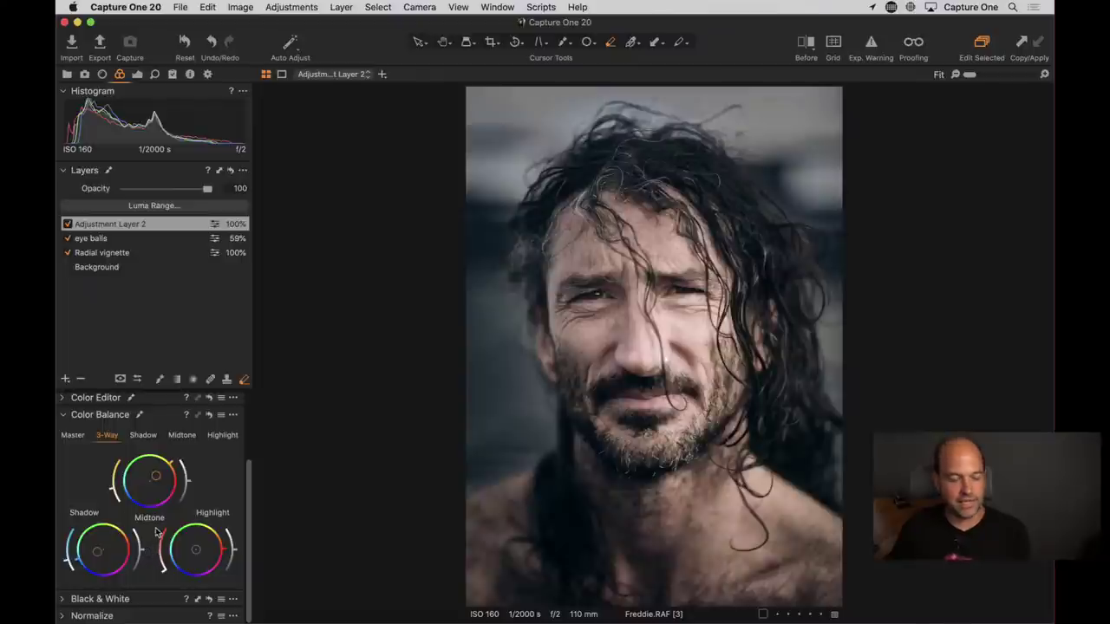
mouse_move(141, 556)
mouse_down()
mouse_move(129, 585)
mouse_move(132, 542)
mouse_up()
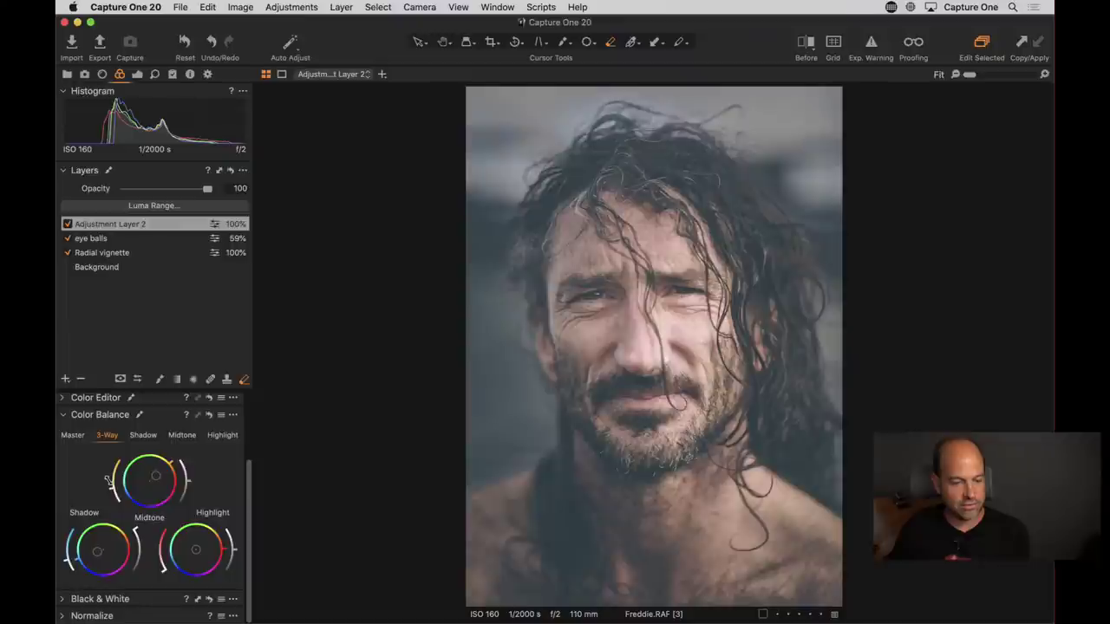
Step: Reduce the shadows' lightness to a slight lift and slightly lower the highlights' lightness in 3-Way Color Balance
key(super+z)
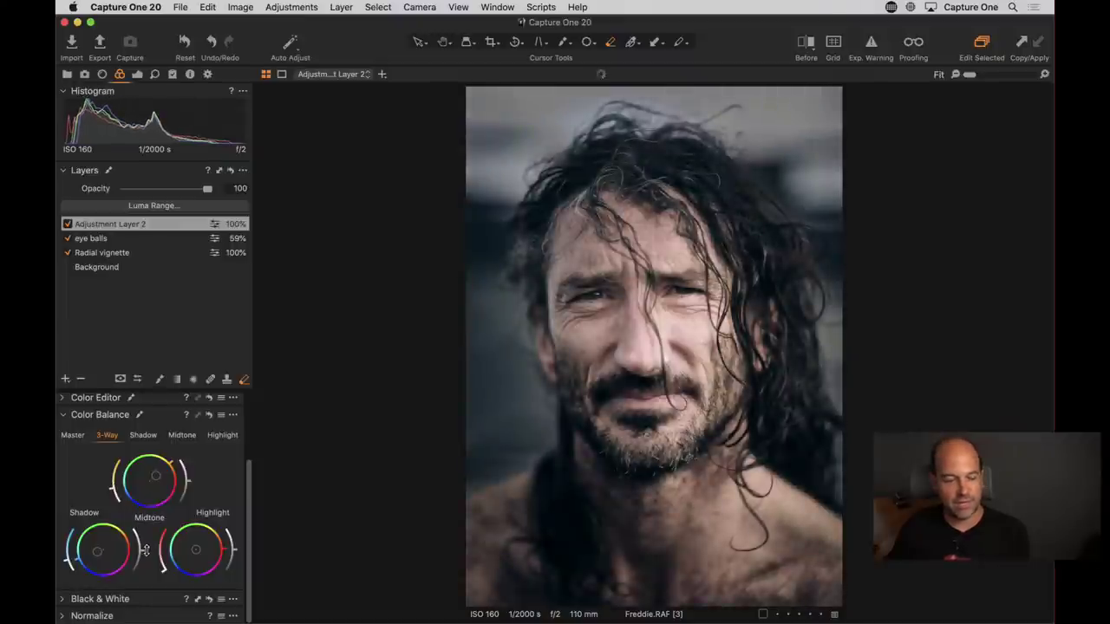
key(super+shift+z)
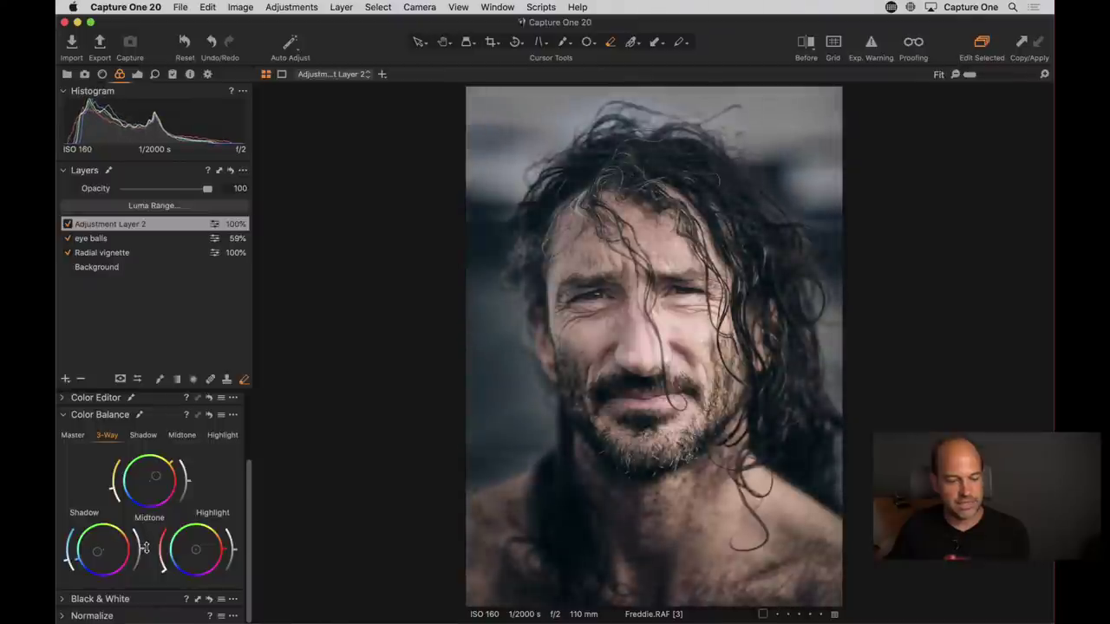
key(super+z)
key(super+shift+z)
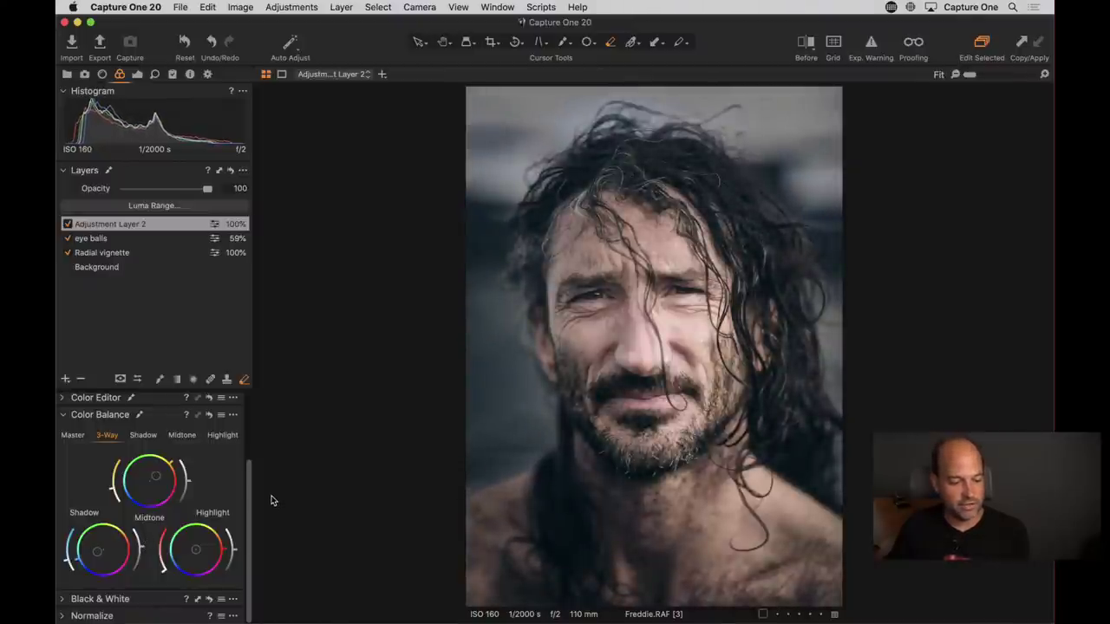
key(super+z)
key(super+shift+z)
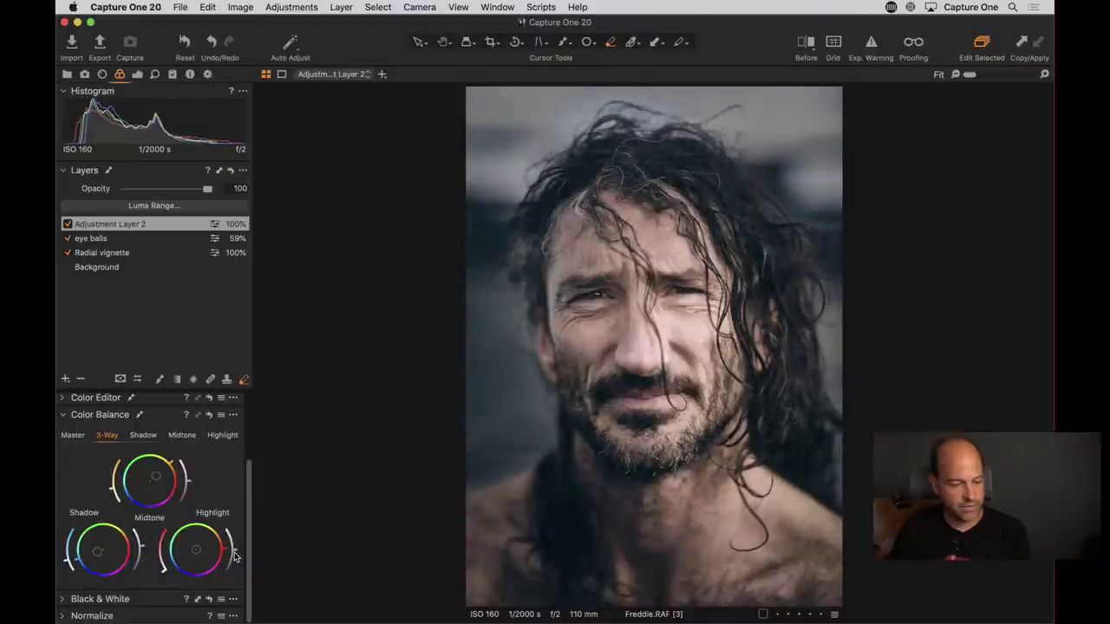
key(super+z)
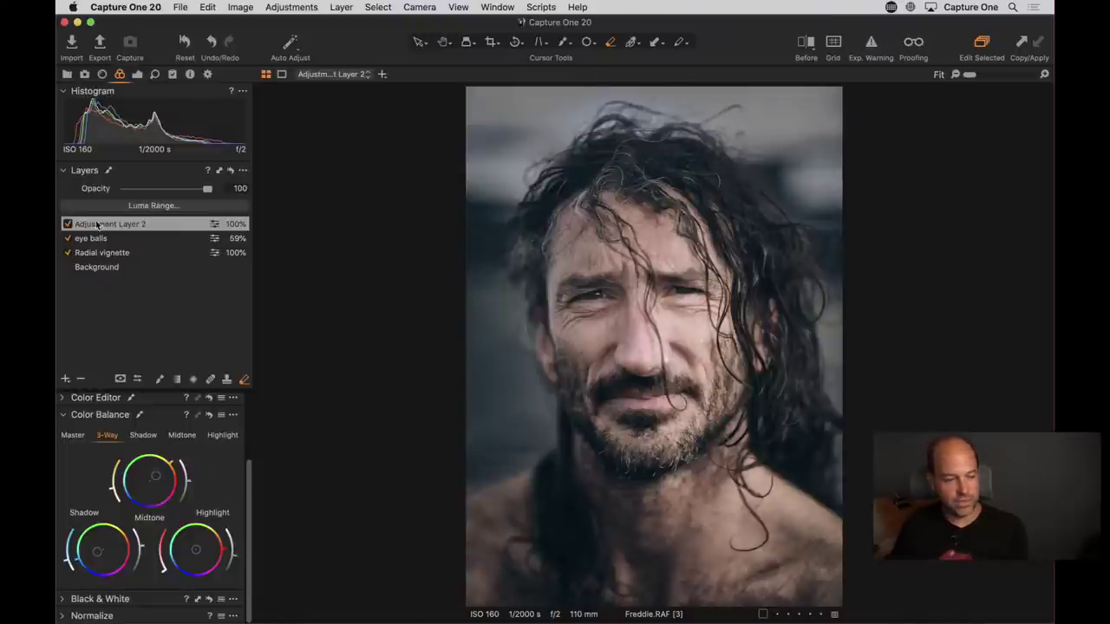
Step: Rename Adjustment Layer 2 as "color grading"
double_click(137, 225)
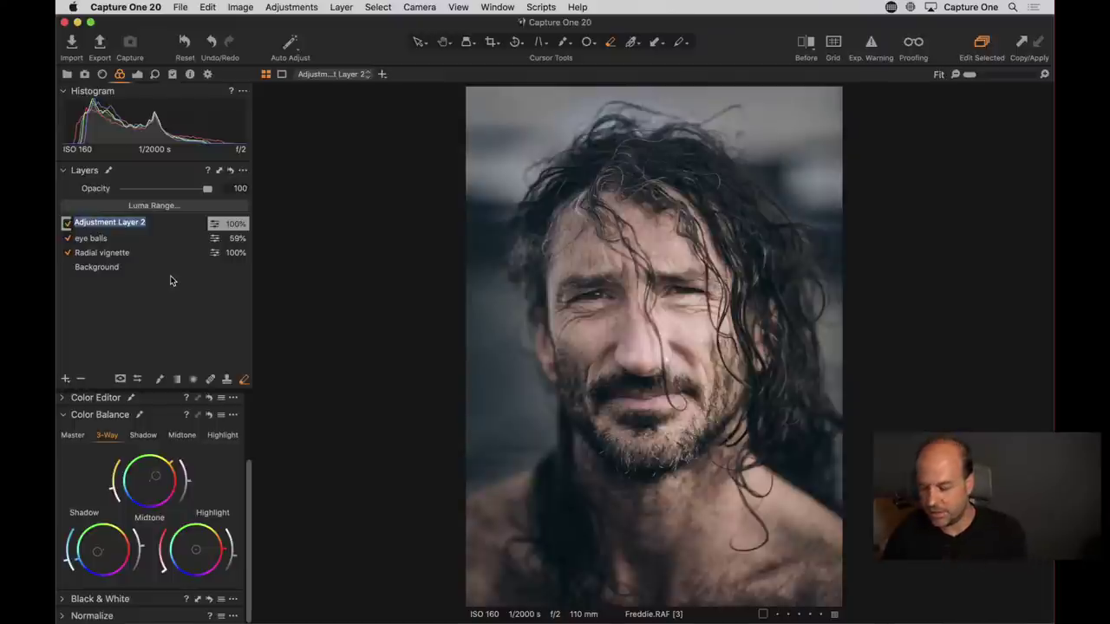
text(color grading)
key(Return)
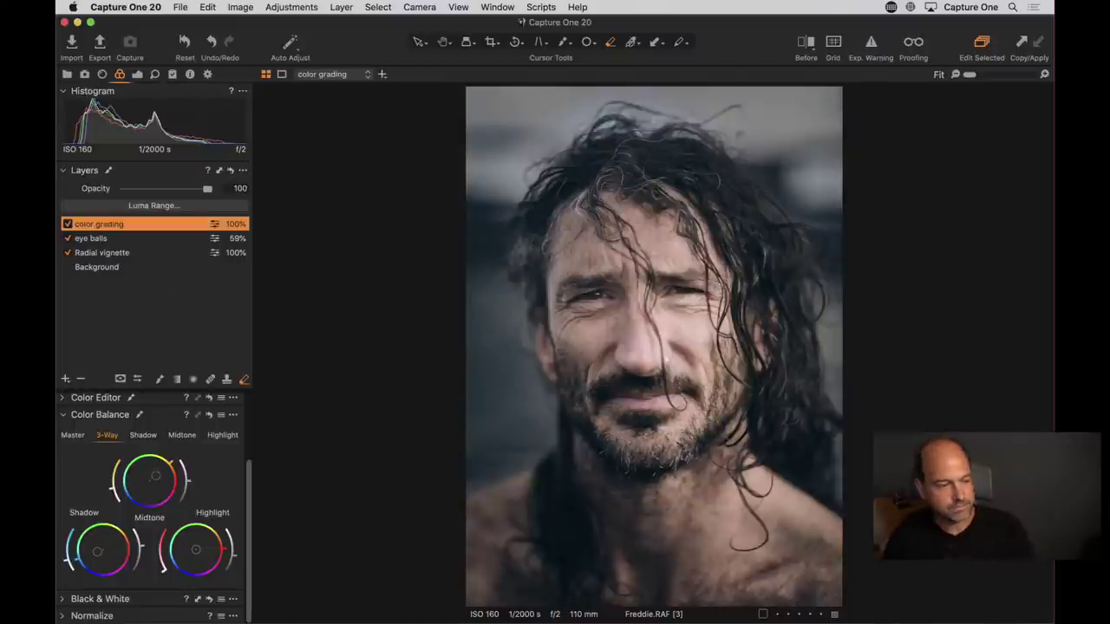
Step: Compare the portrait with the color grading layer off and on, and lower that layer's opacity to 44
click(68, 224)
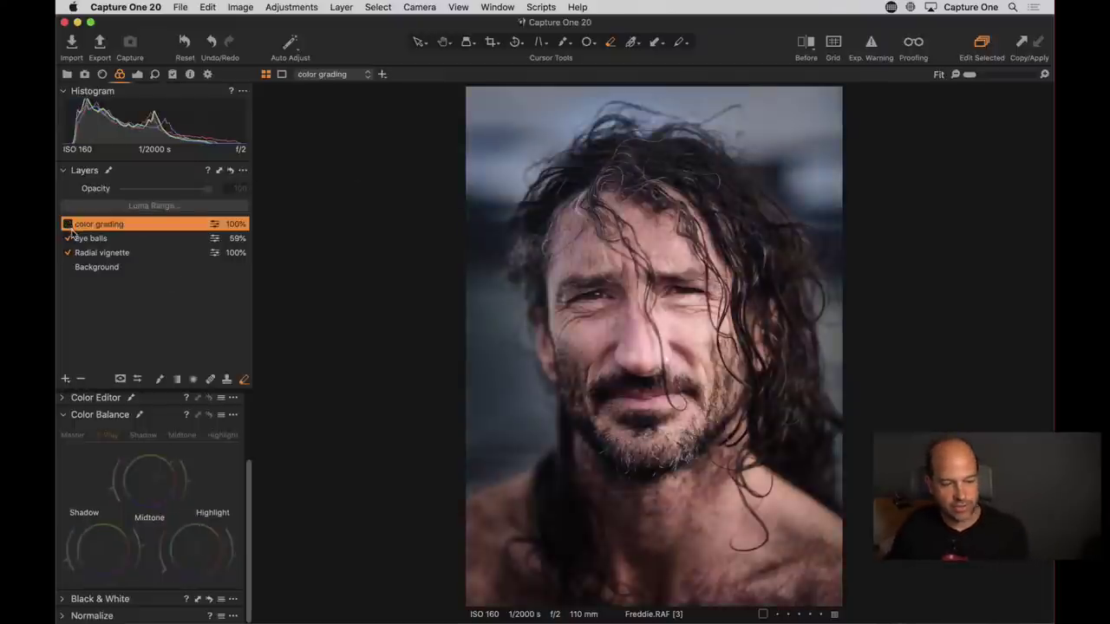
click(68, 223)
click(68, 225)
click(68, 225)
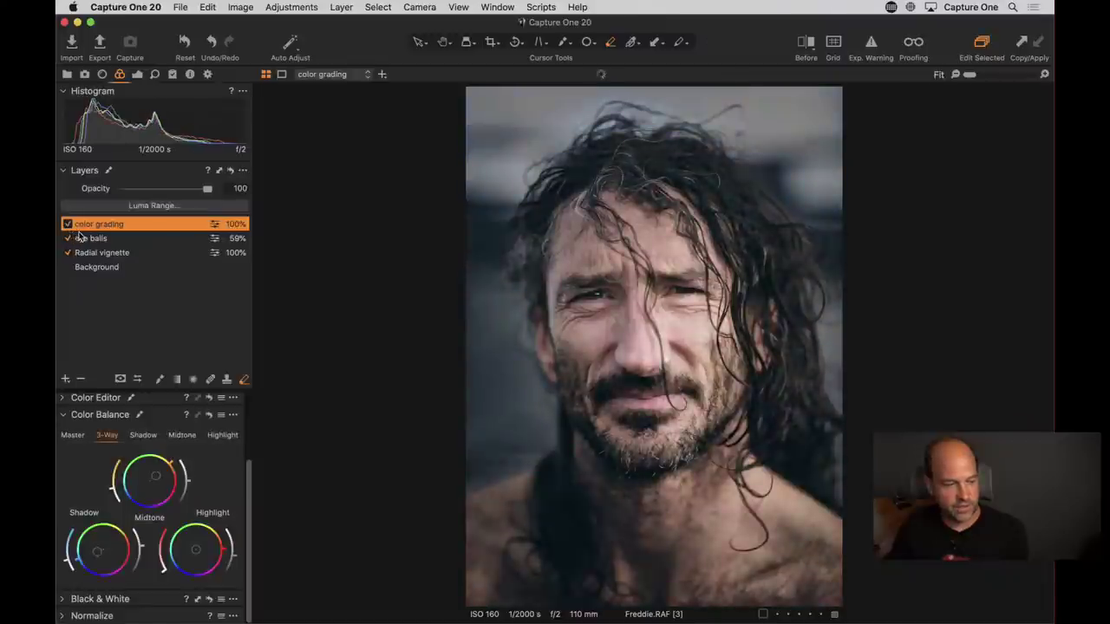
drag(207, 191, 161, 190)
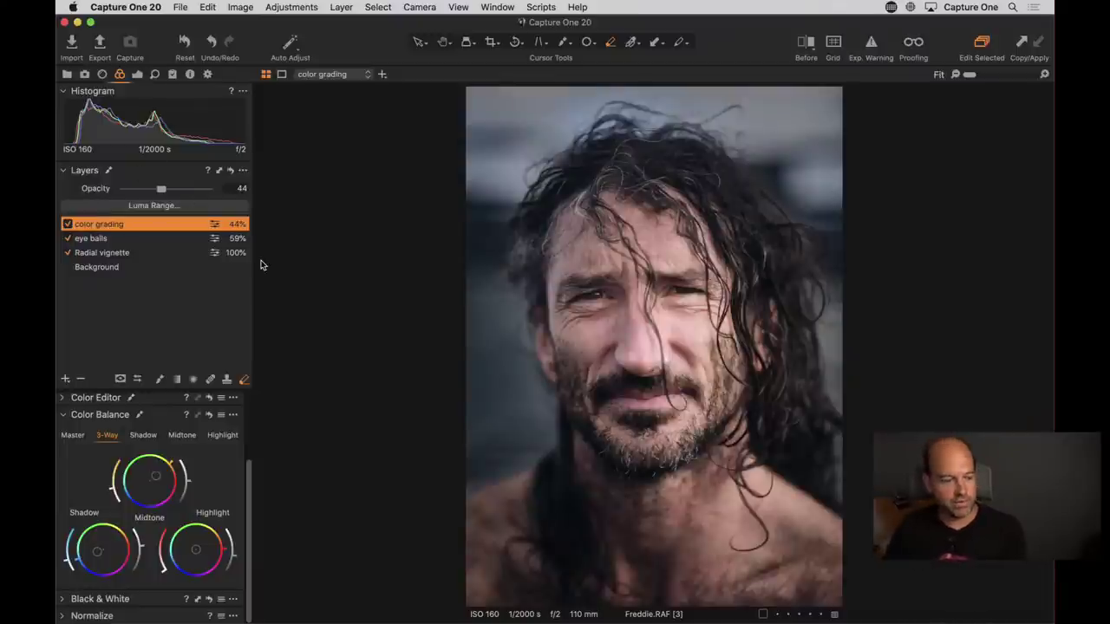
click(67, 225)
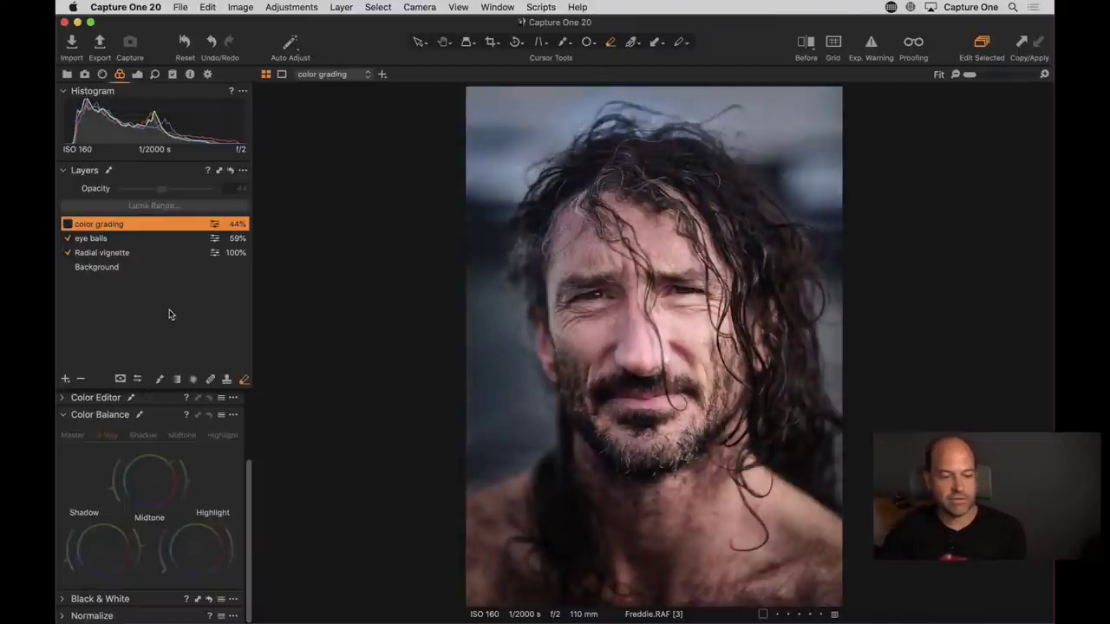
click(67, 224)
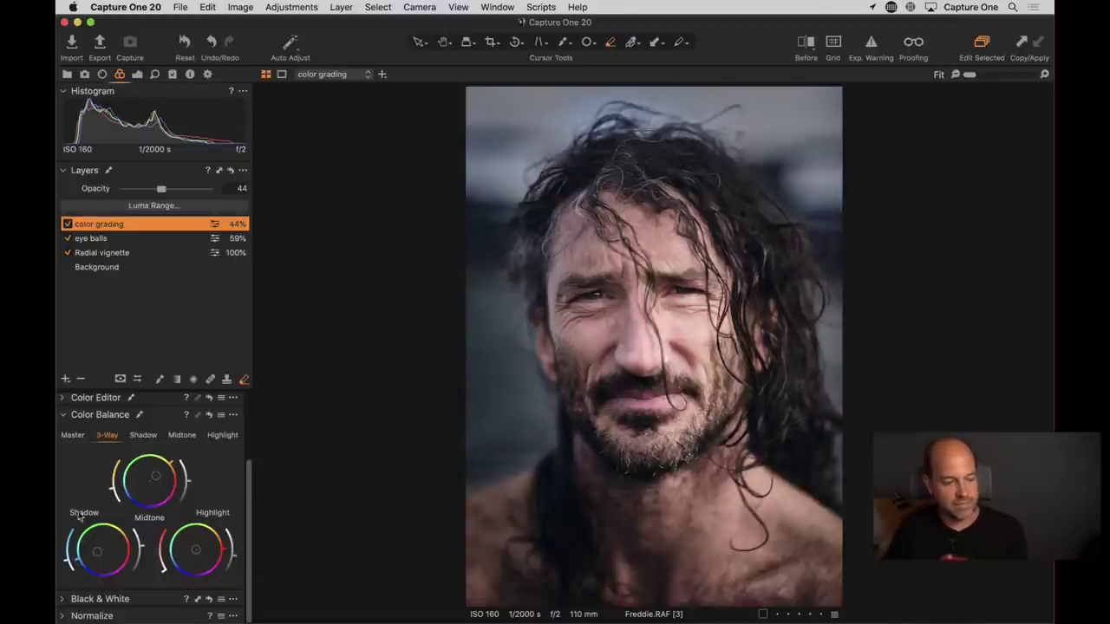
Step: Preview the built-in Color Balance presets on the portrait, such as the Cool Look variants
click(221, 415)
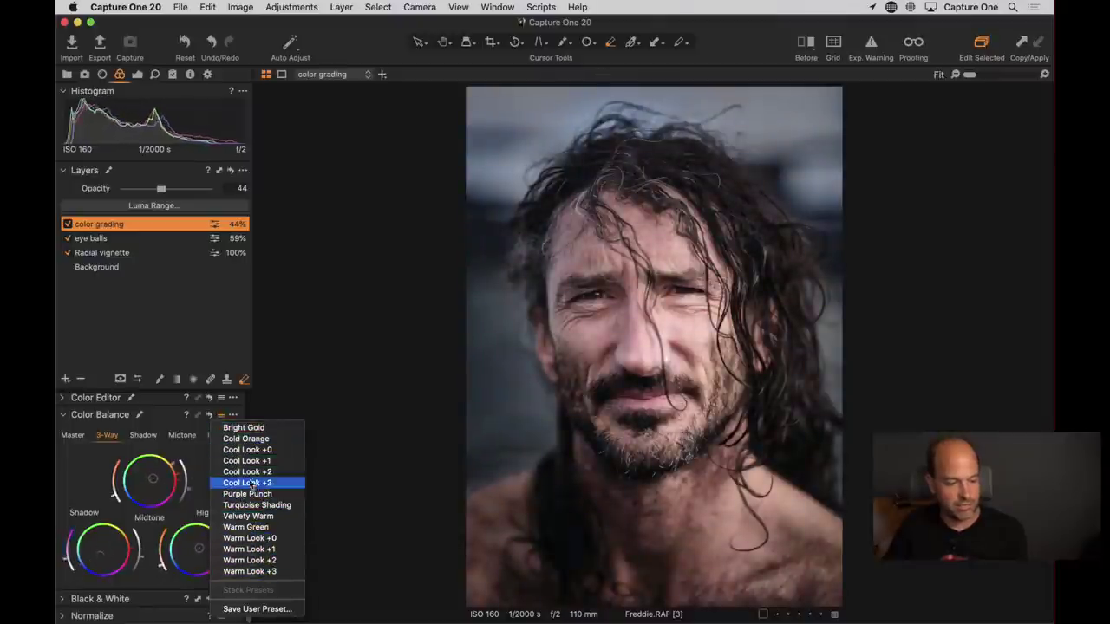
click(247, 450)
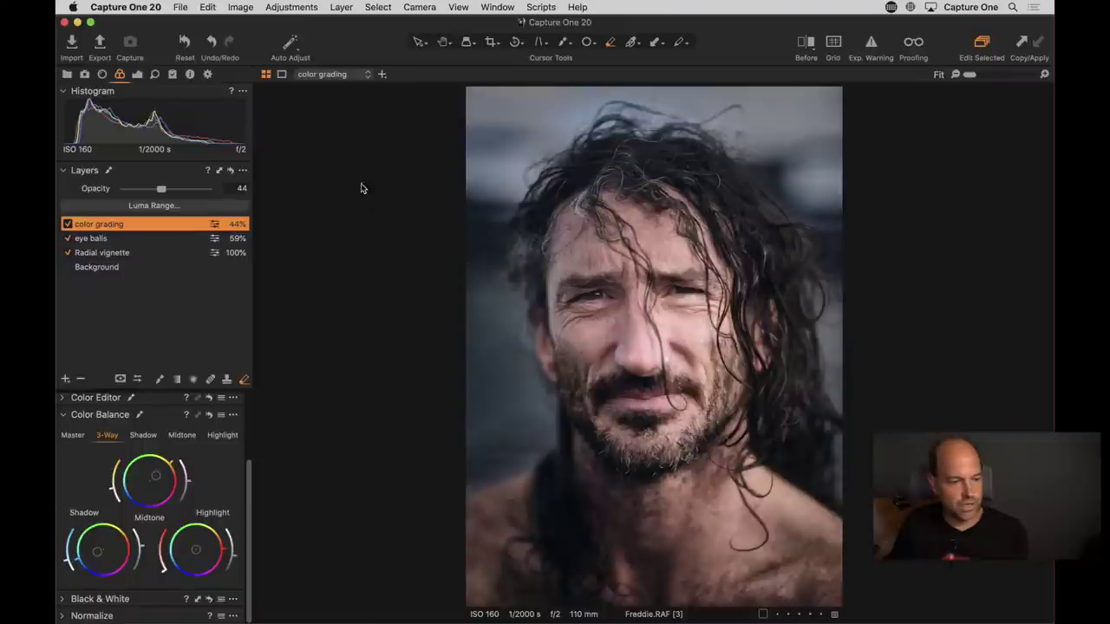
Step: Open the keyboard shortcut editor and look through the available shortcut sets, keeping the custom set
click(209, 8)
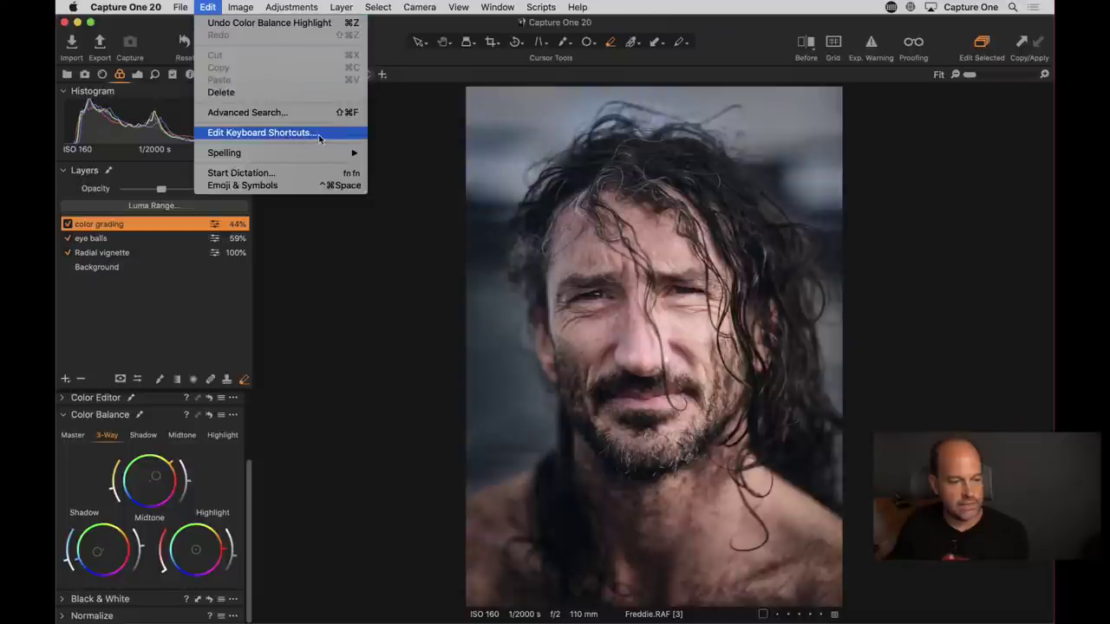
click(320, 138)
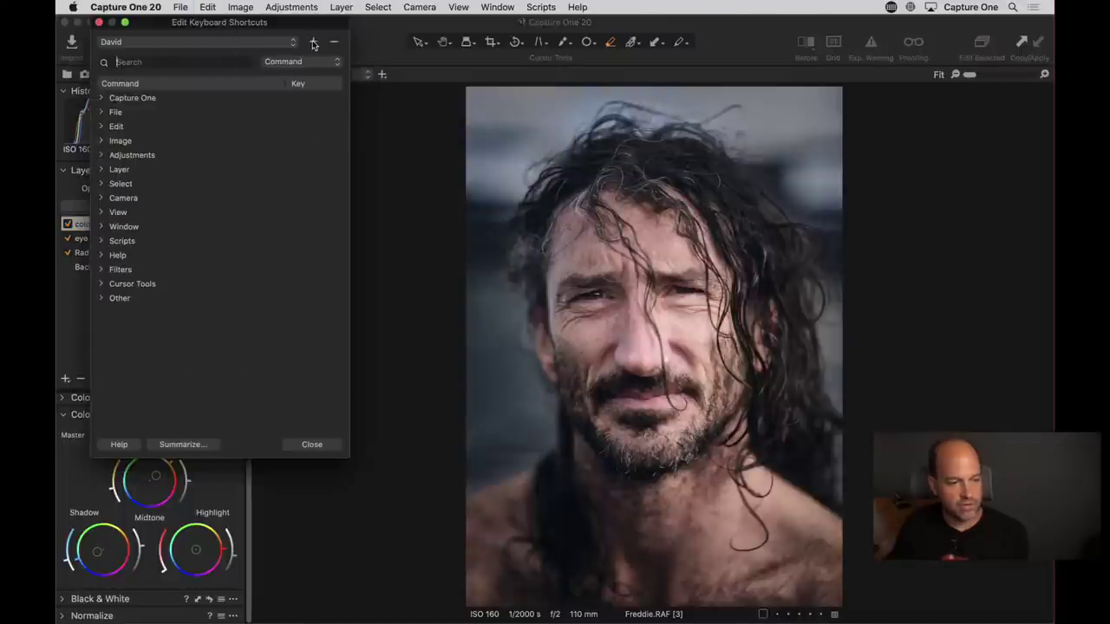
click(286, 42)
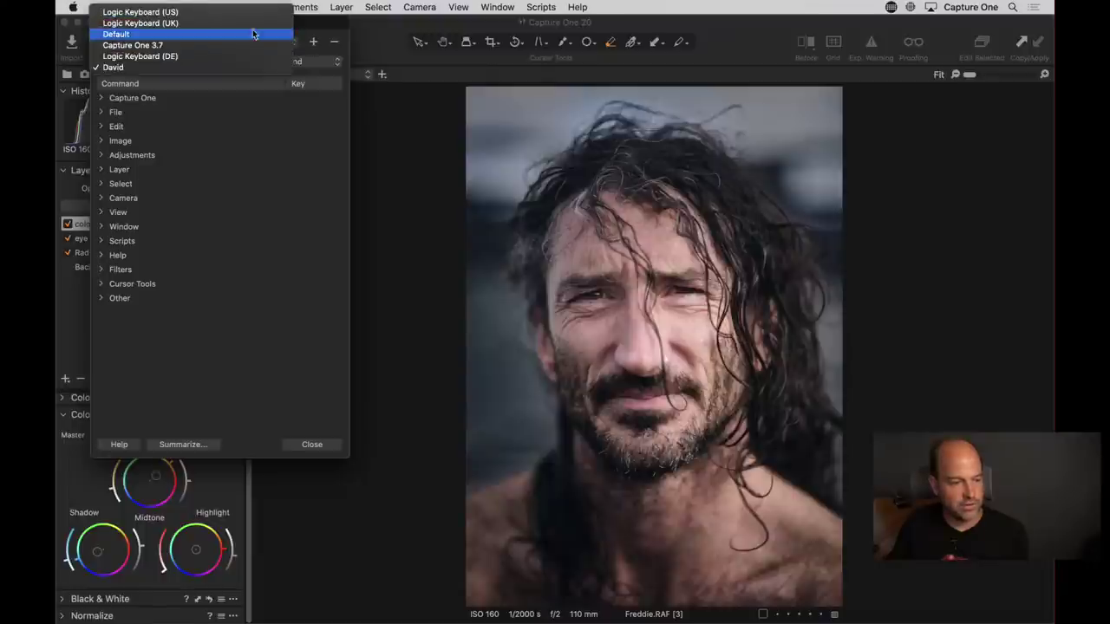
click(302, 39)
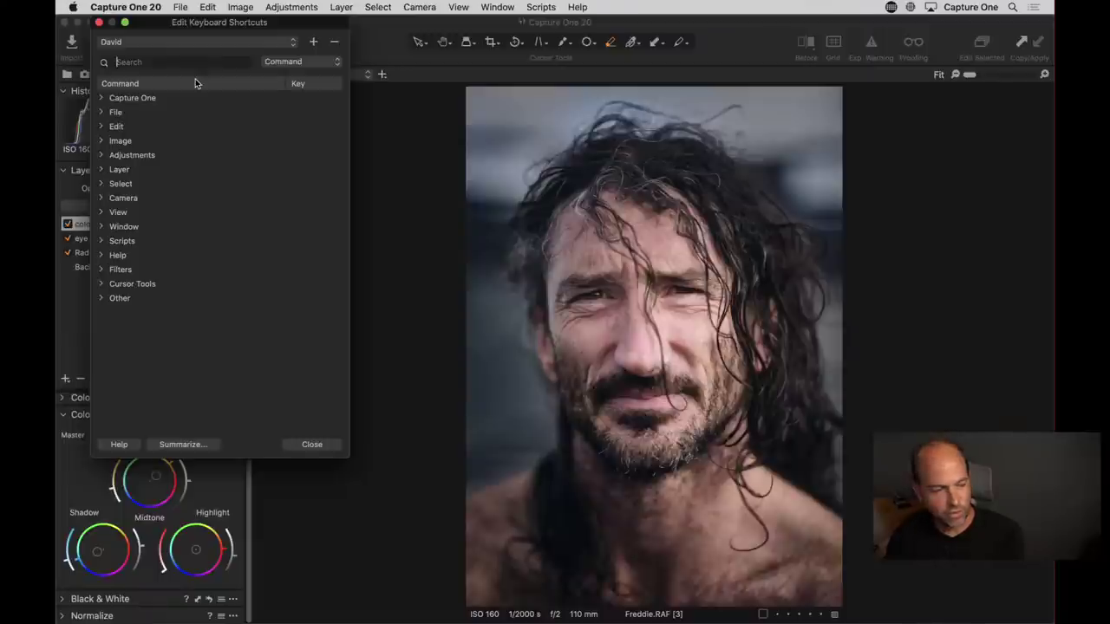
Step: Assign the shortcut Q to the Draw Healing Mask command and activate the healing tool with it
text(q)
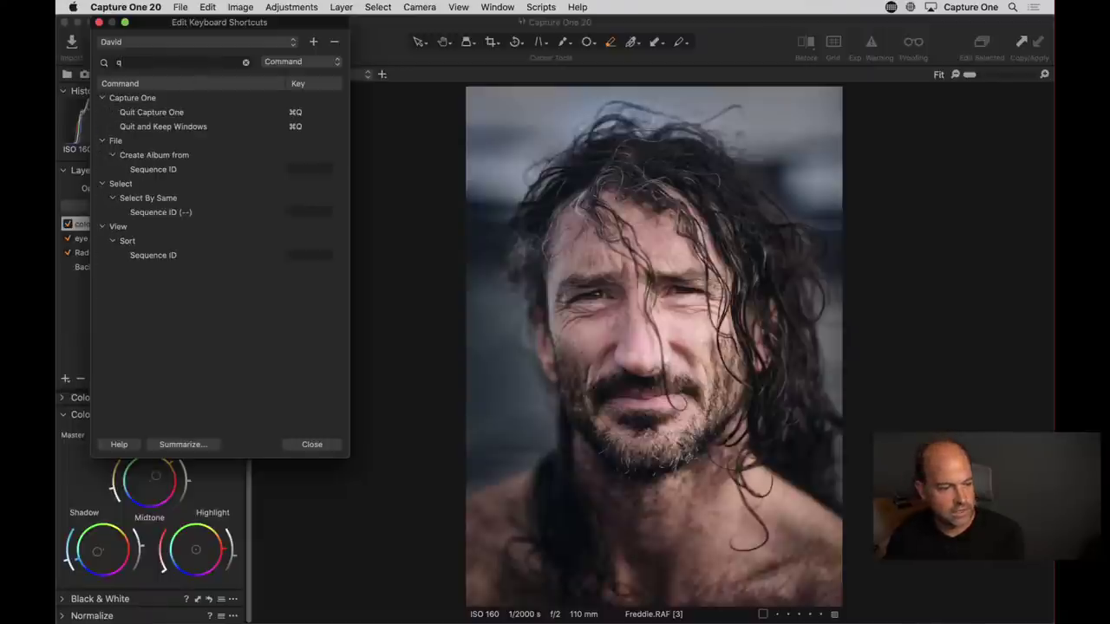
key(BackSpace)
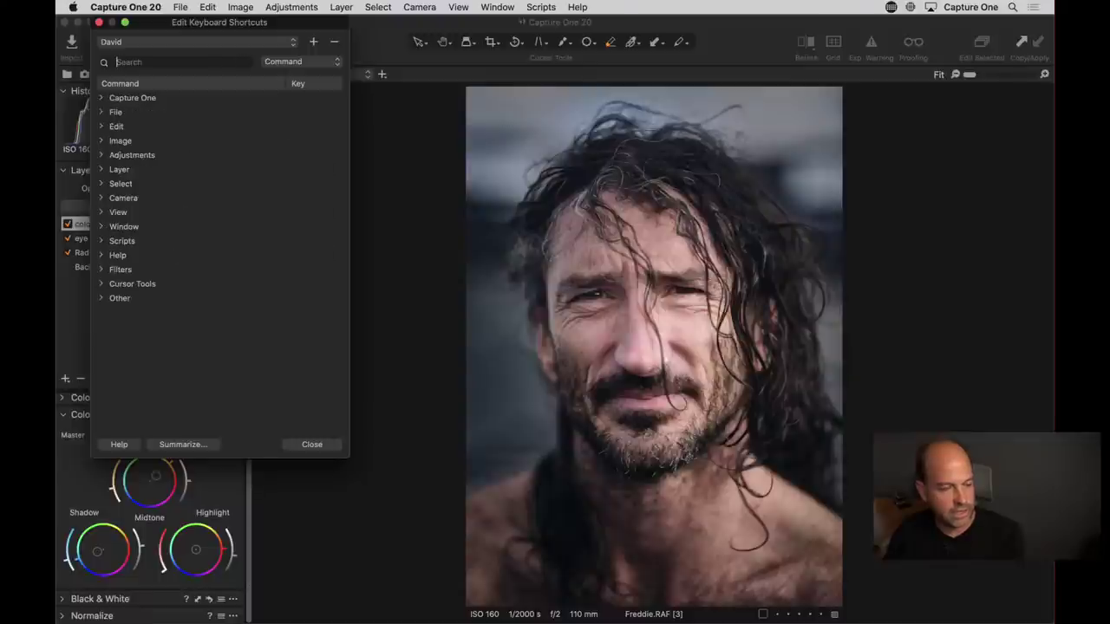
text(heal)
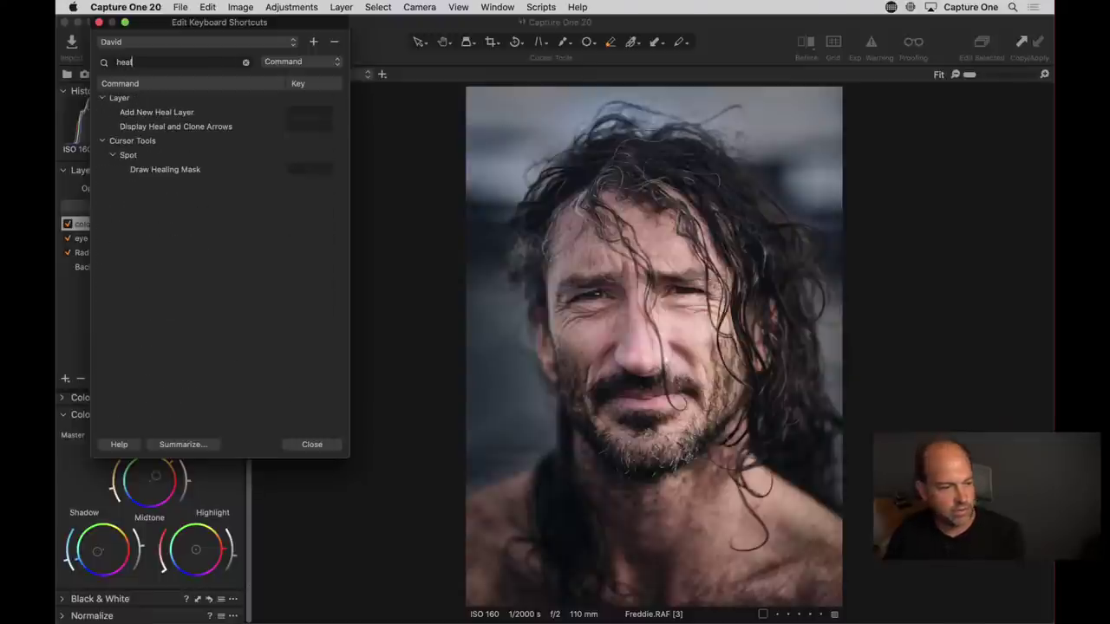
double_click(321, 172)
key(q)
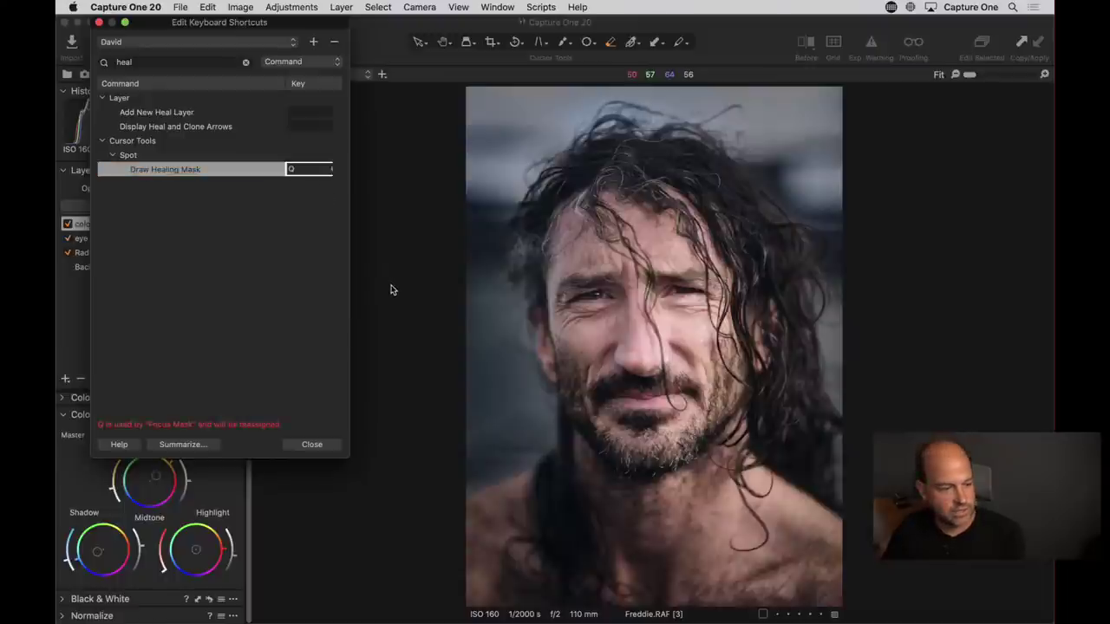
click(315, 448)
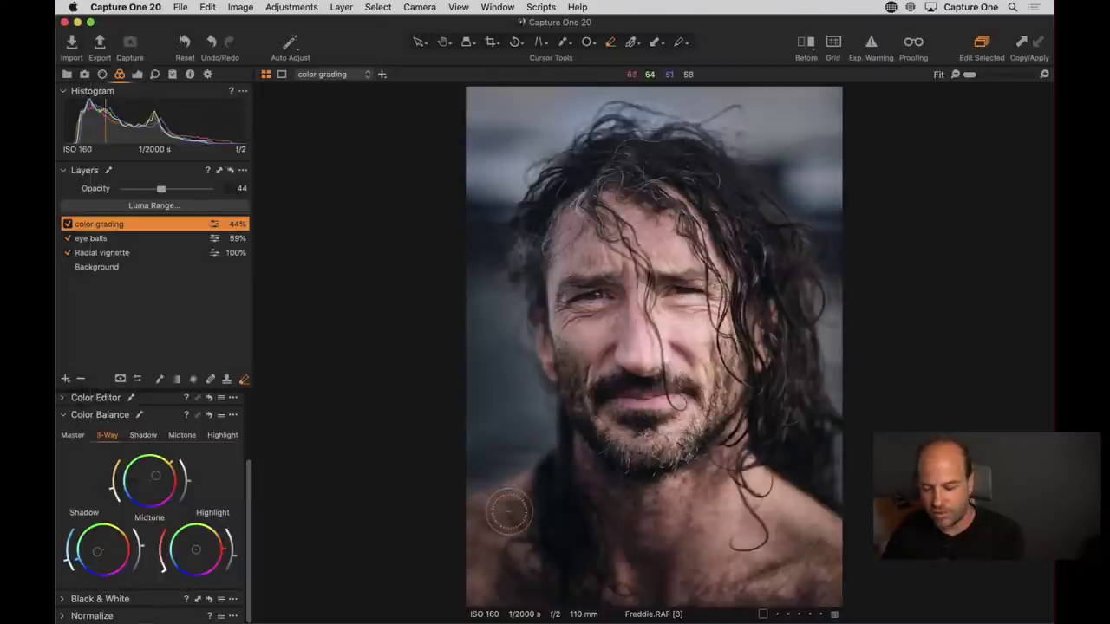
key(q)
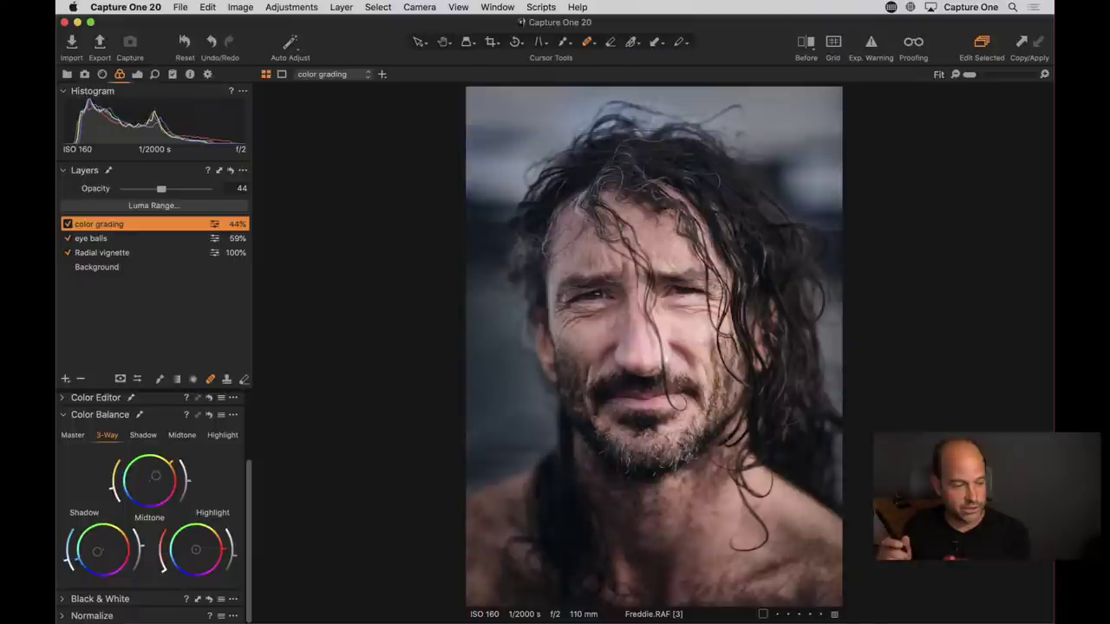
Step: Set the Background layer's base characteristics curve to Fujifilm PRO Neg. Hi
click(108, 269)
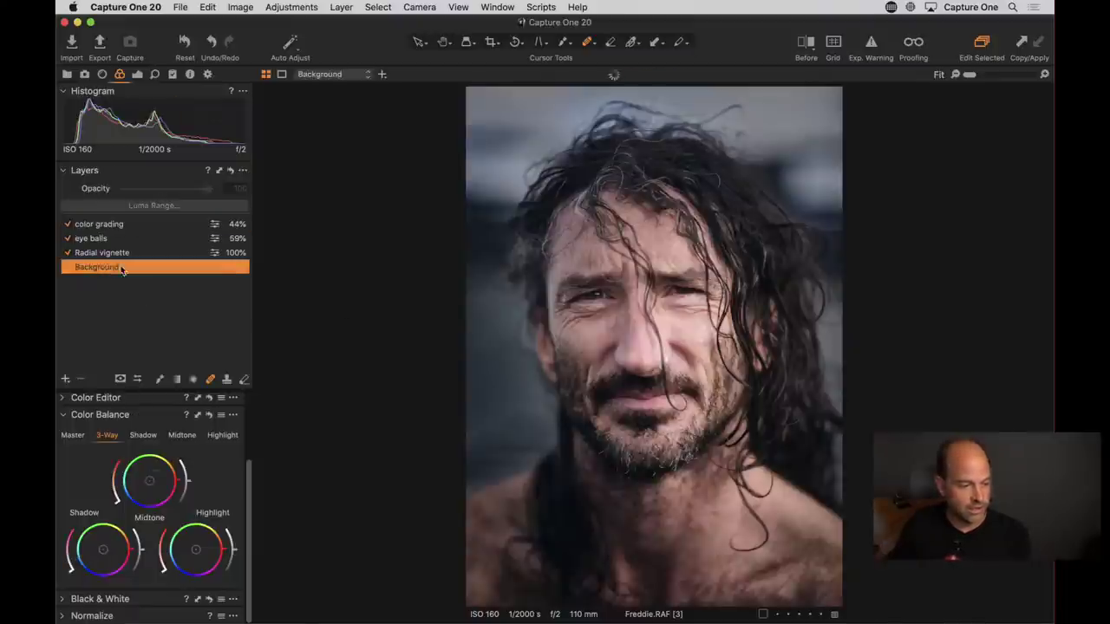
scroll(158, 438, up, 5)
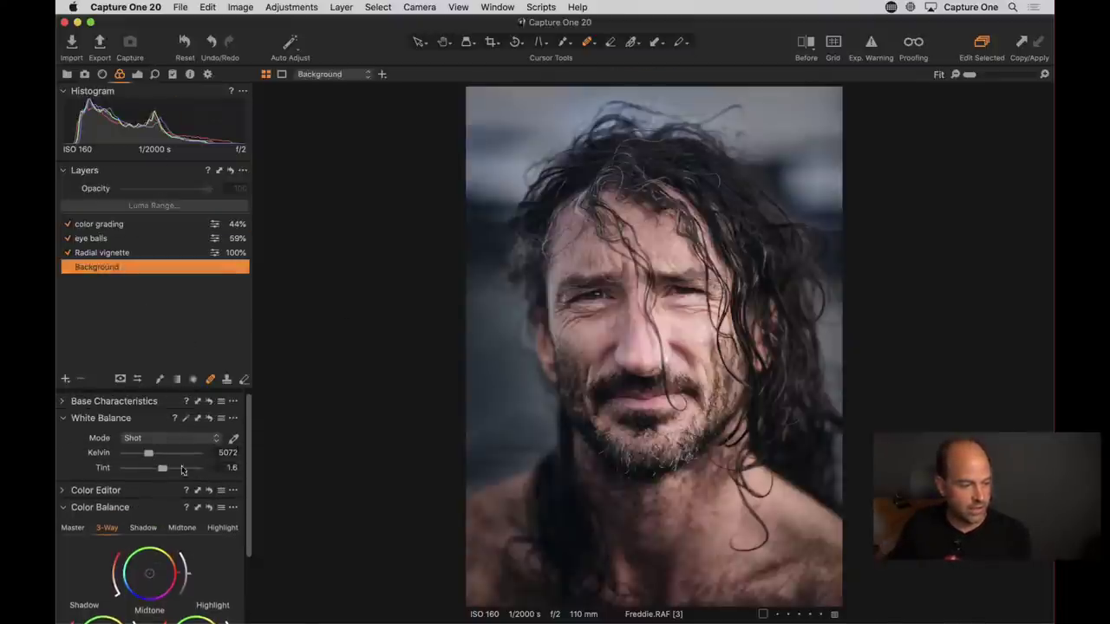
click(72, 406)
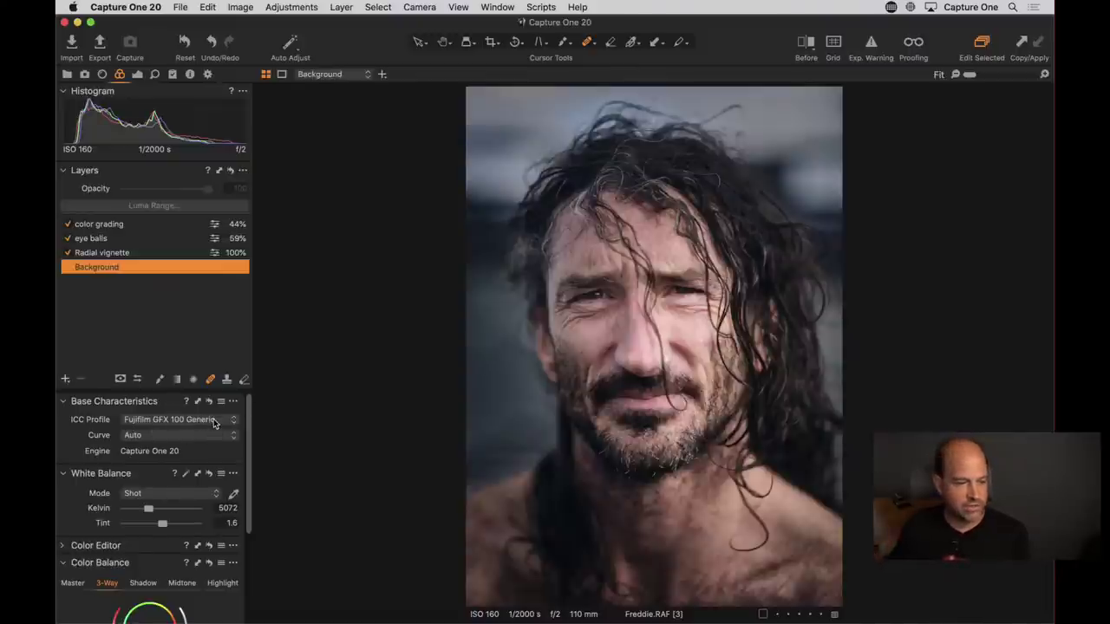
click(178, 435)
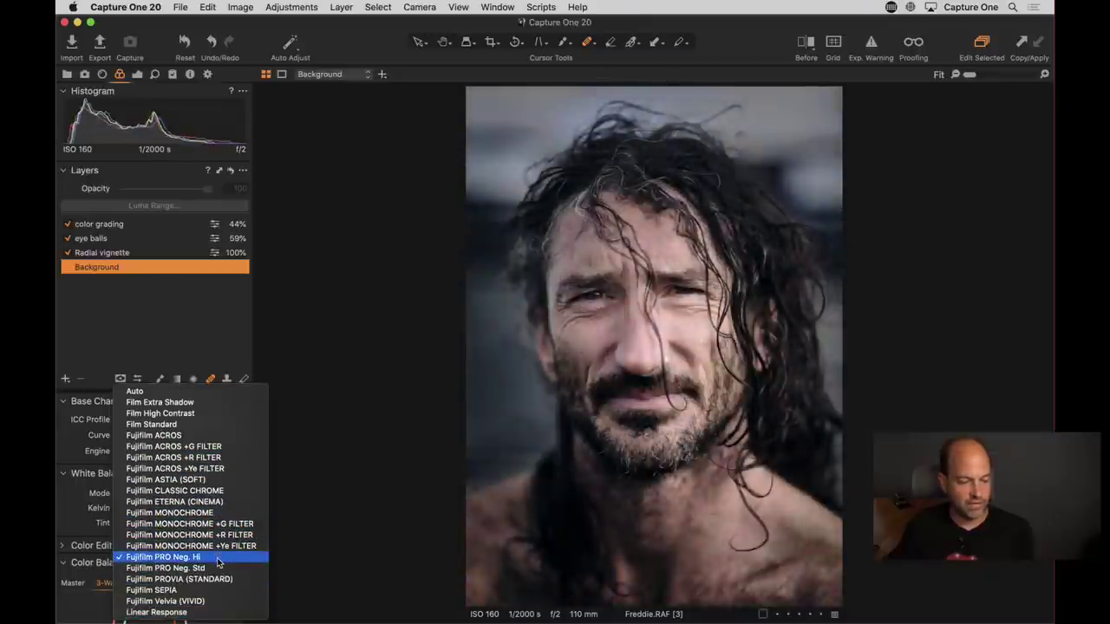
click(219, 562)
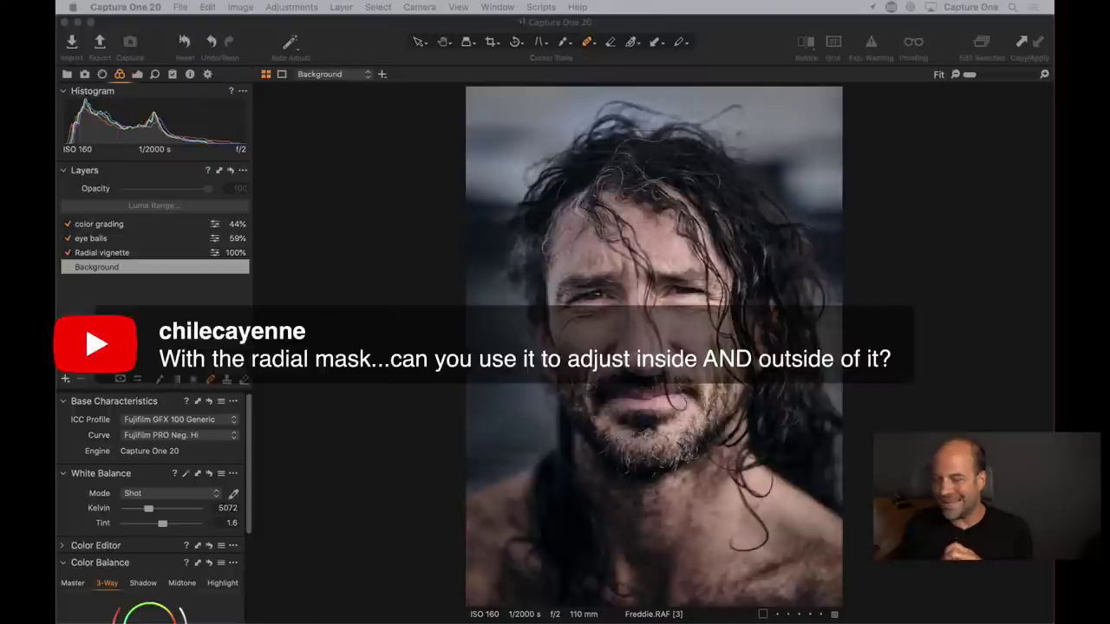
Step: Show the Radial vignette layer's mask overlay on the portrait and examine the radial gradient's Draw Mask Inside setting
click(210, 286)
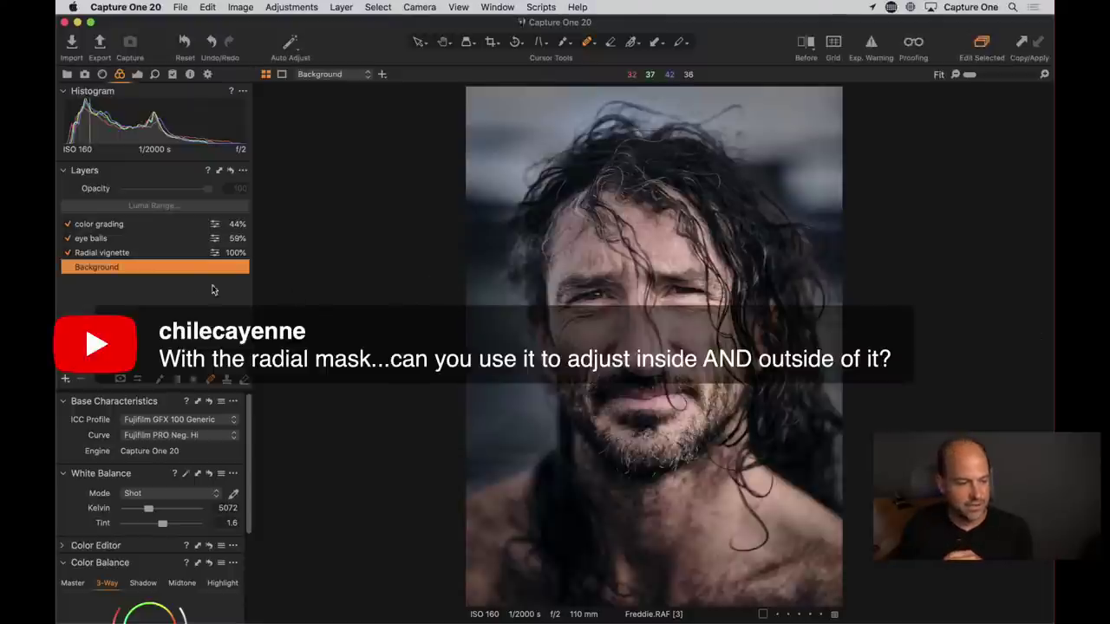
click(149, 254)
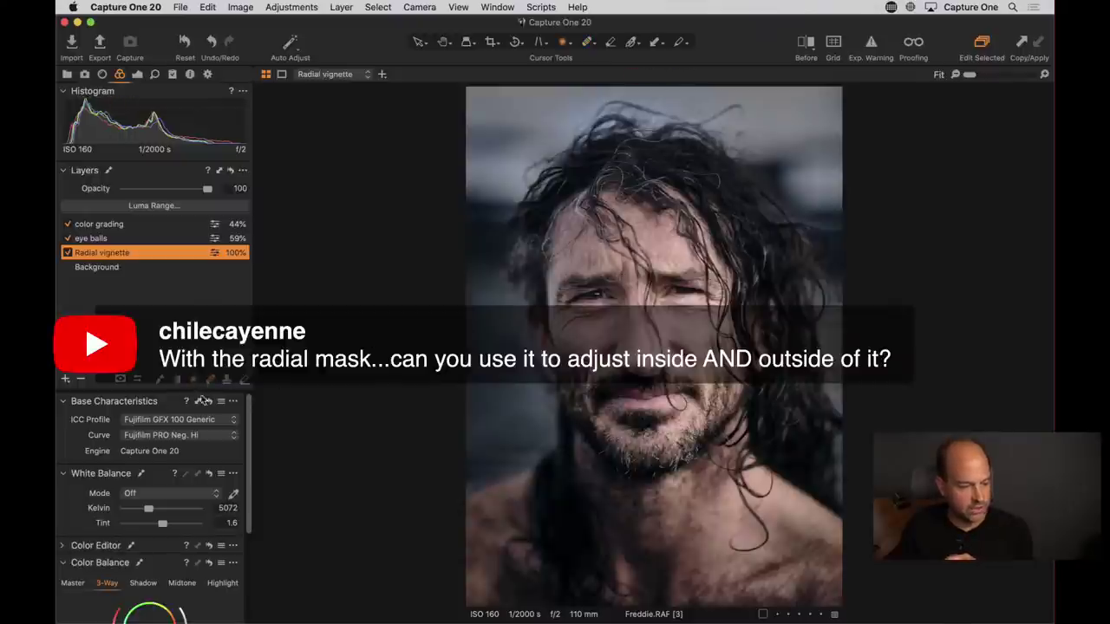
key(t)
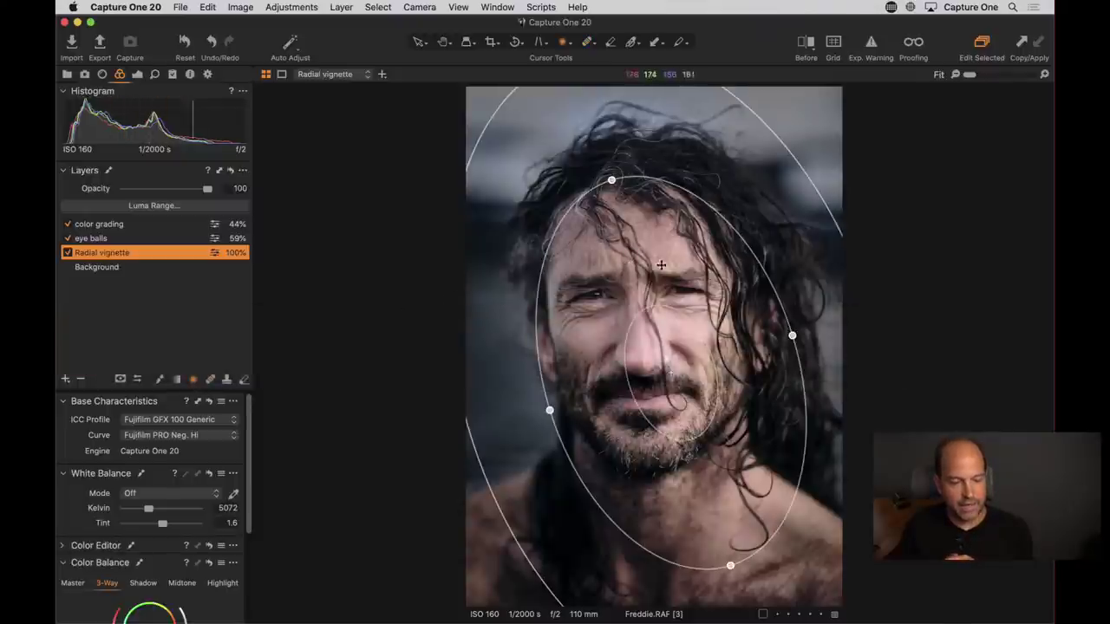
key(m)
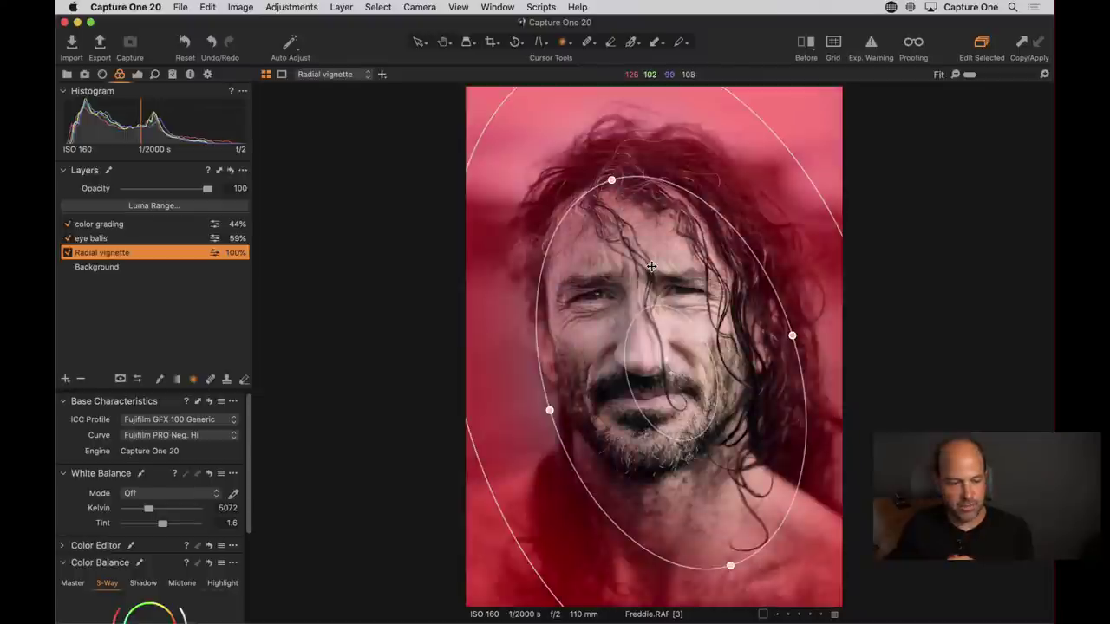
right_click(603, 313)
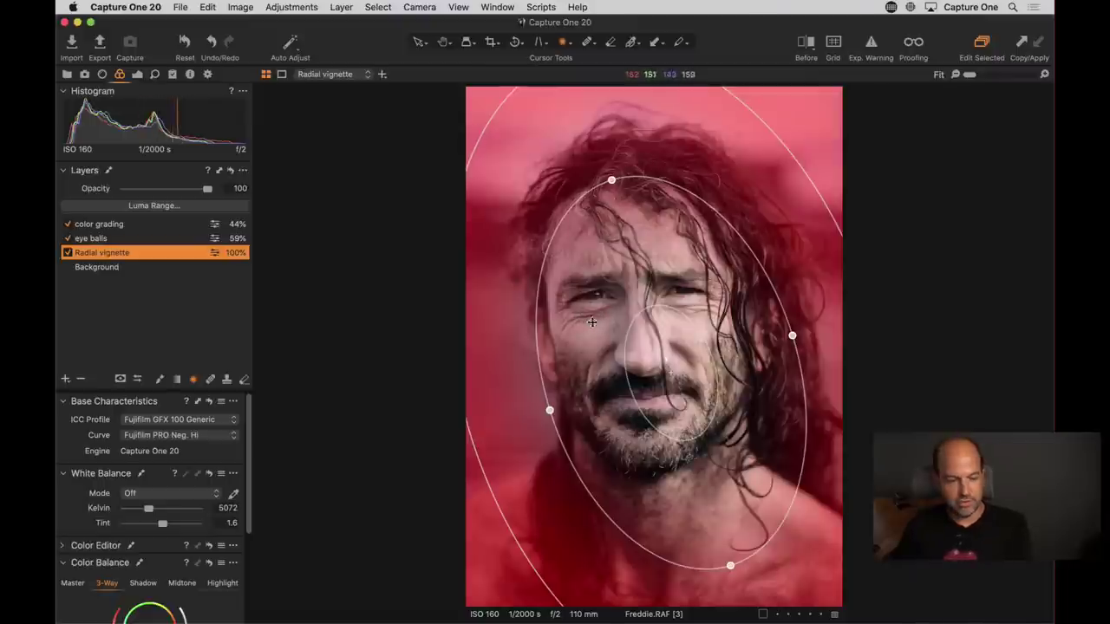
right_click(592, 321)
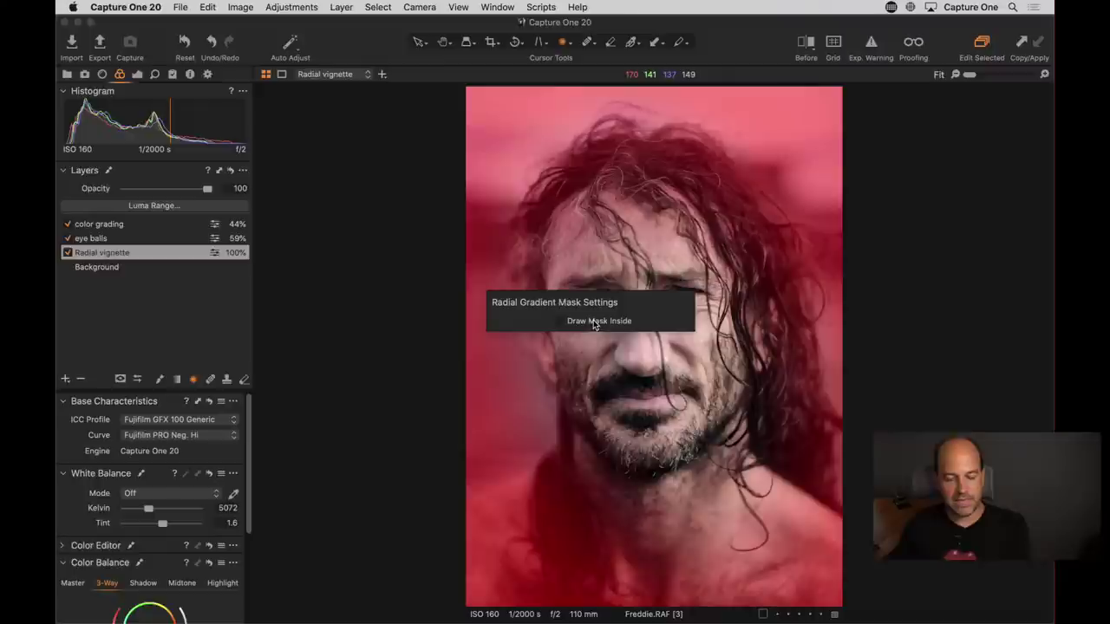
click(409, 287)
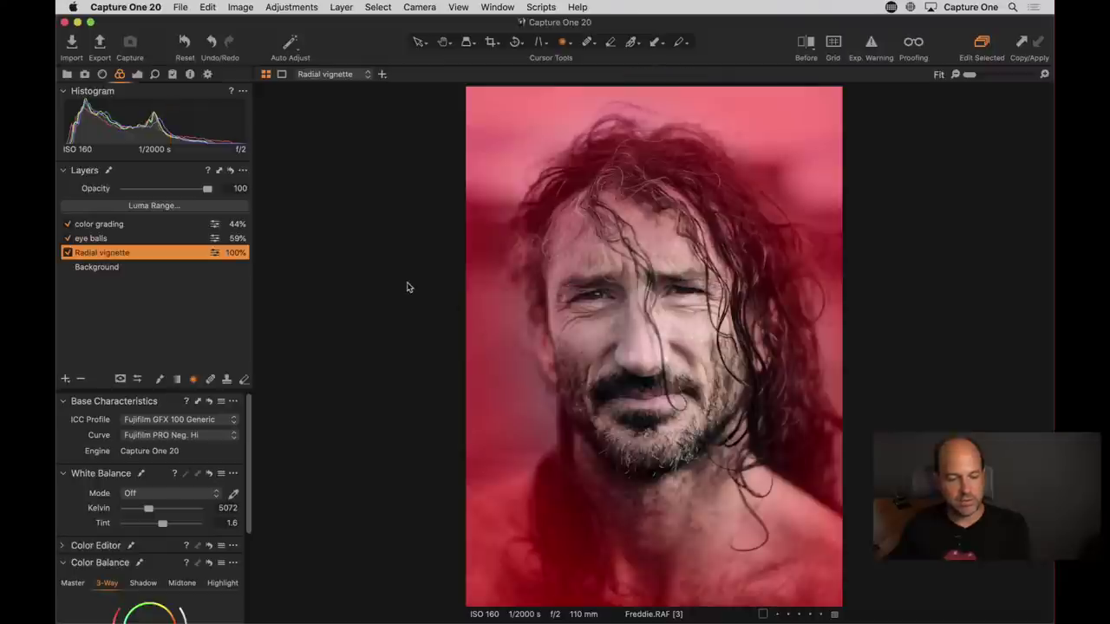
Step: Add a new adjustment layer with a circular radial mask over the man's forehead and eye, and try different inner falloff widths
click(65, 379)
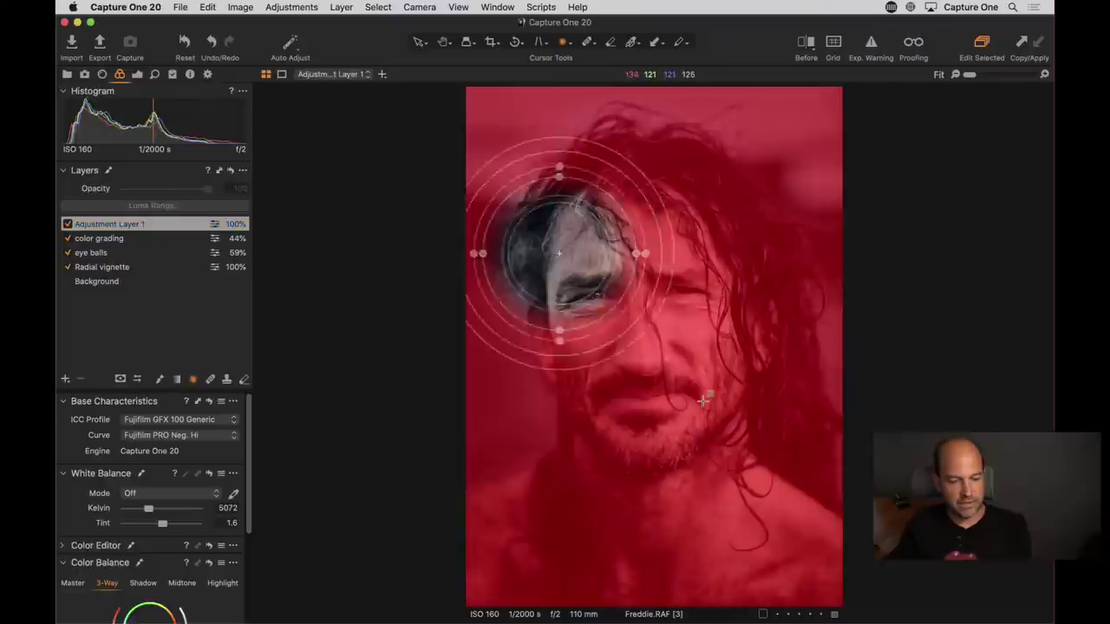
mouse_move(559, 253)
mouse_down()
mouse_move(717, 414)
mouse_move(691, 347)
mouse_move(603, 297)
mouse_up()
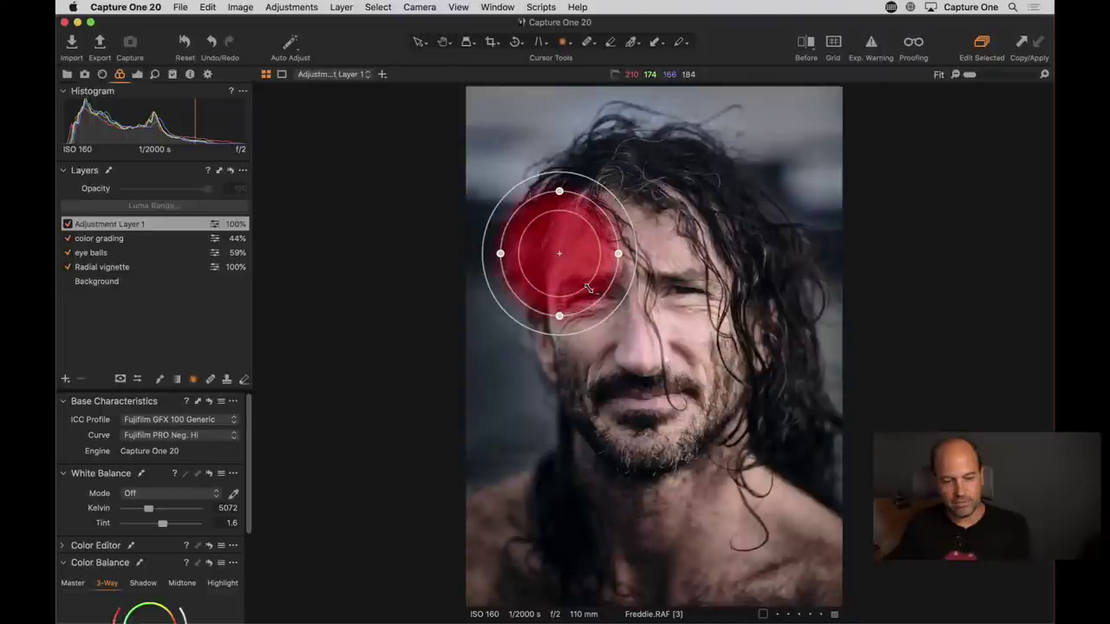
key(super+z)
key(super+shift+z)
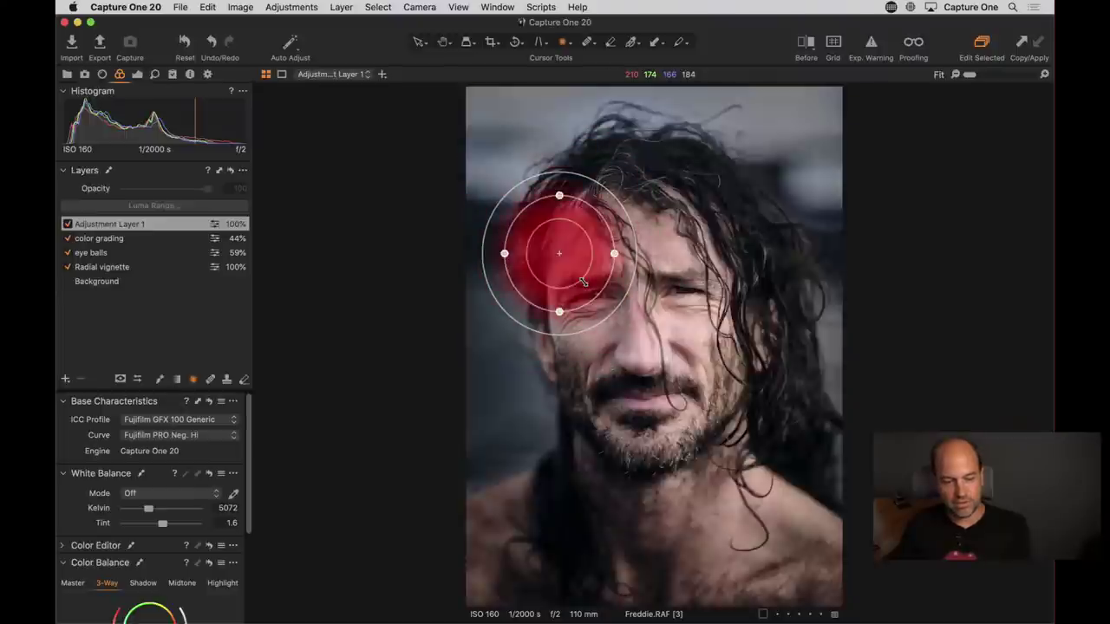
key(super+z)
key(super+shift+z)
key(super+shift+z)
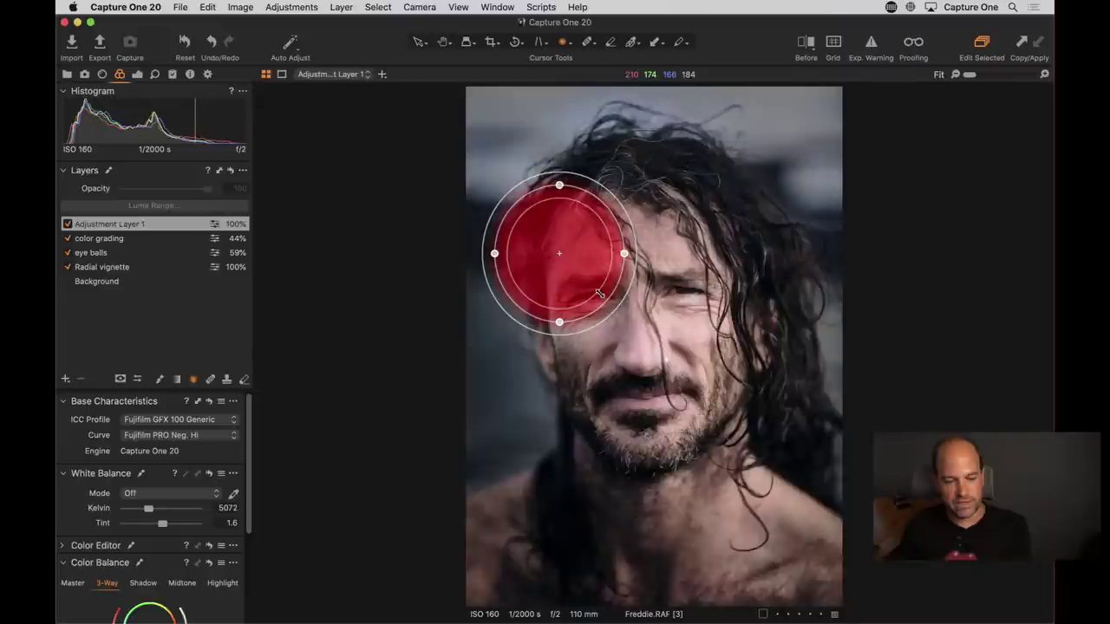
Step: Invert the circular mask, delete the trial adjustment layer and hide the mask overlay
right_click(128, 225)
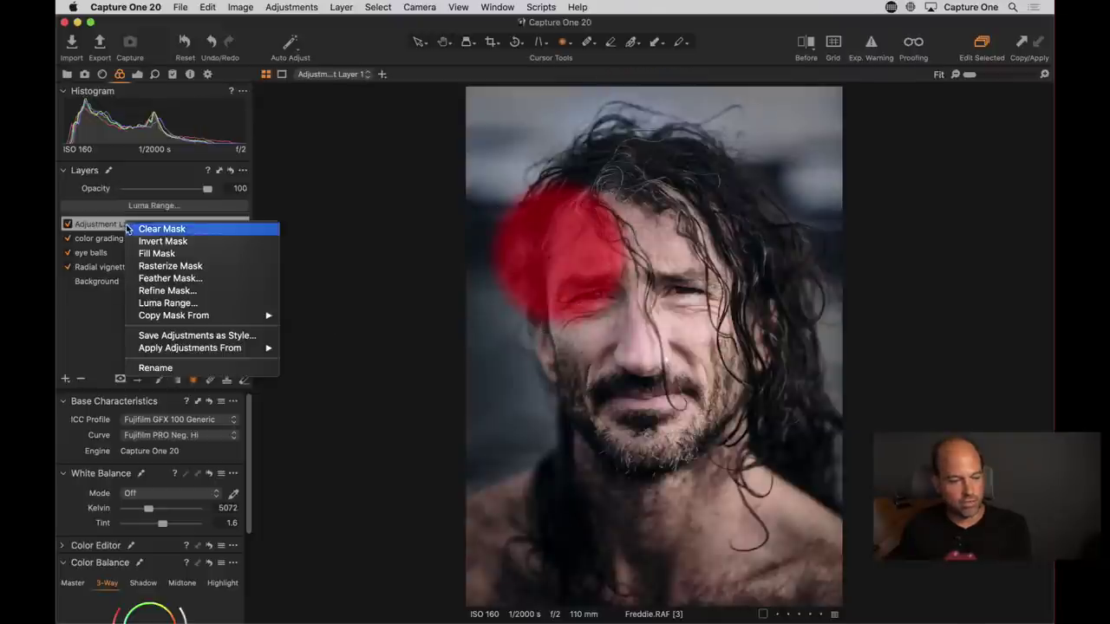
click(143, 242)
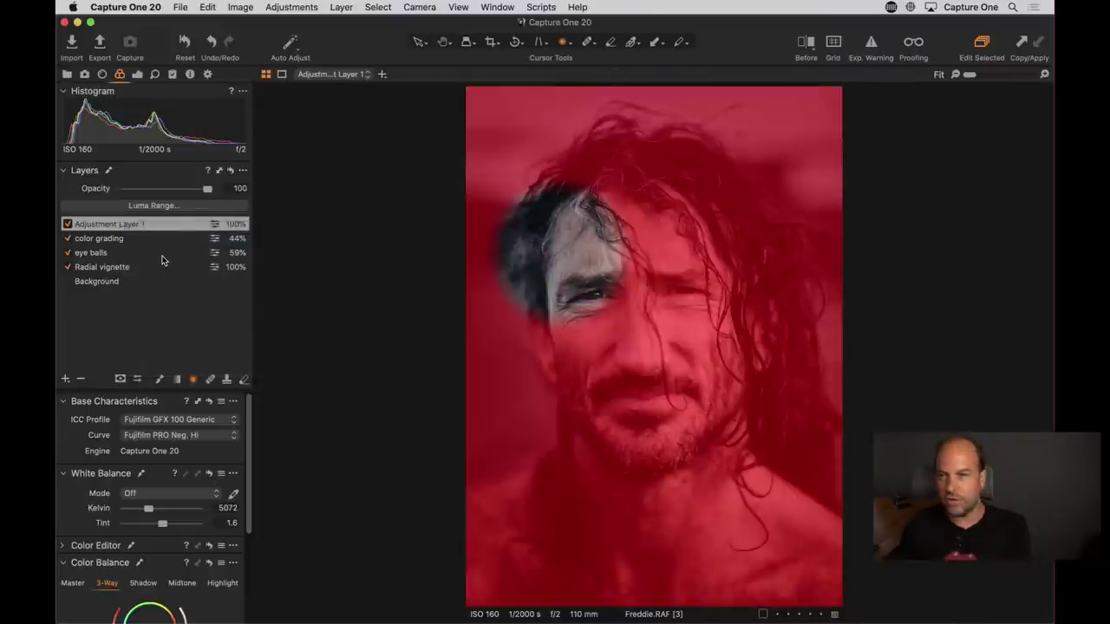
click(80, 380)
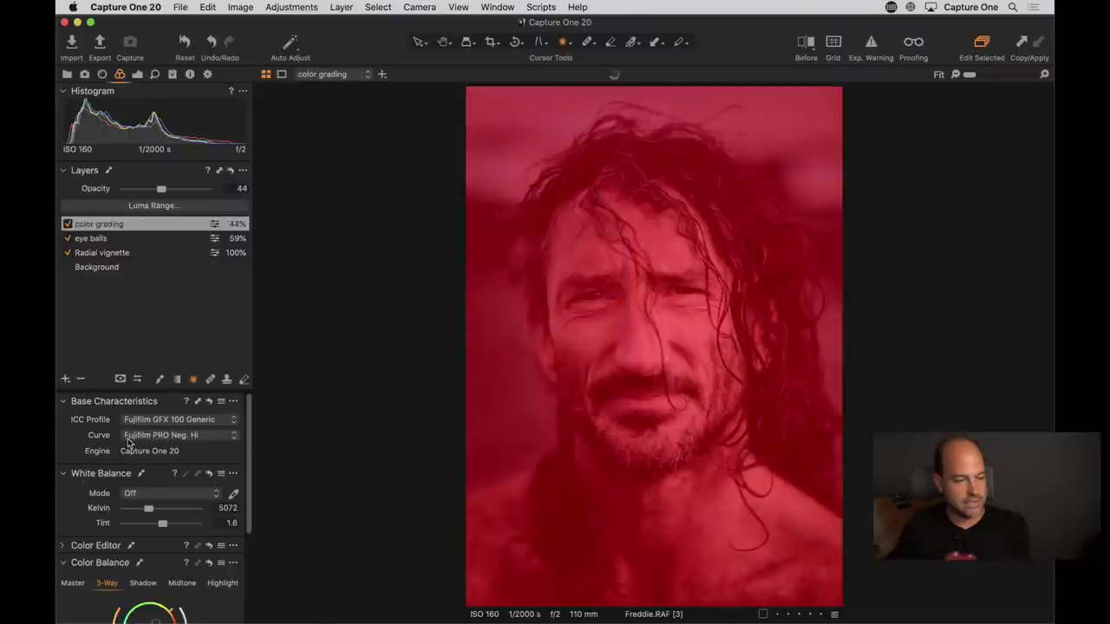
key(m)
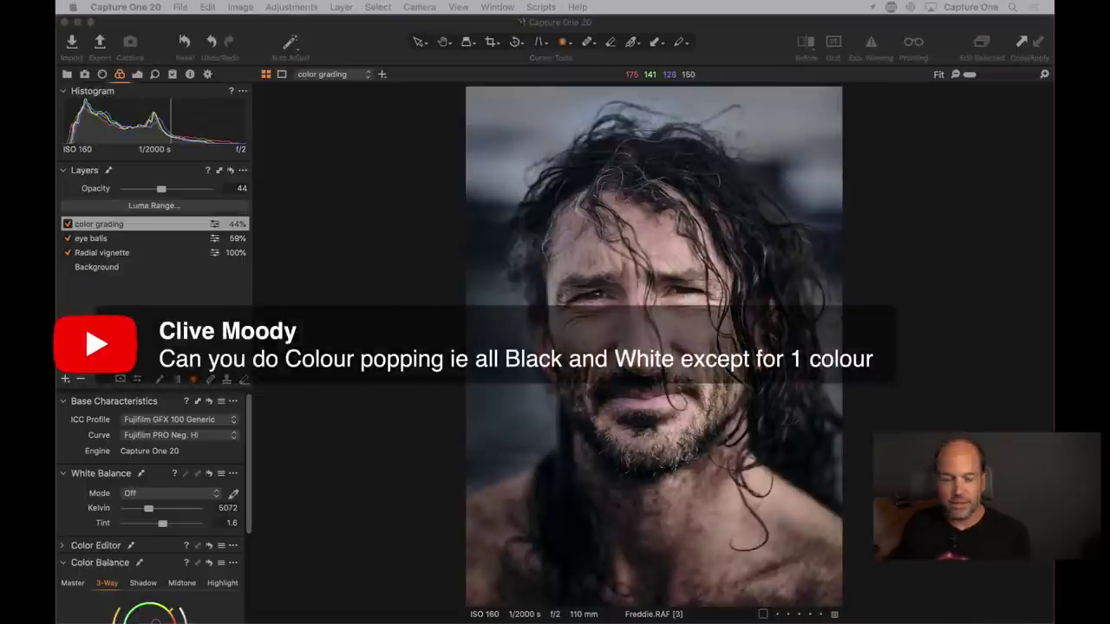
Step: Erase part of the color grading layer's mask across the man's eyes, and restore full coverage with Fill Mask
click(118, 227)
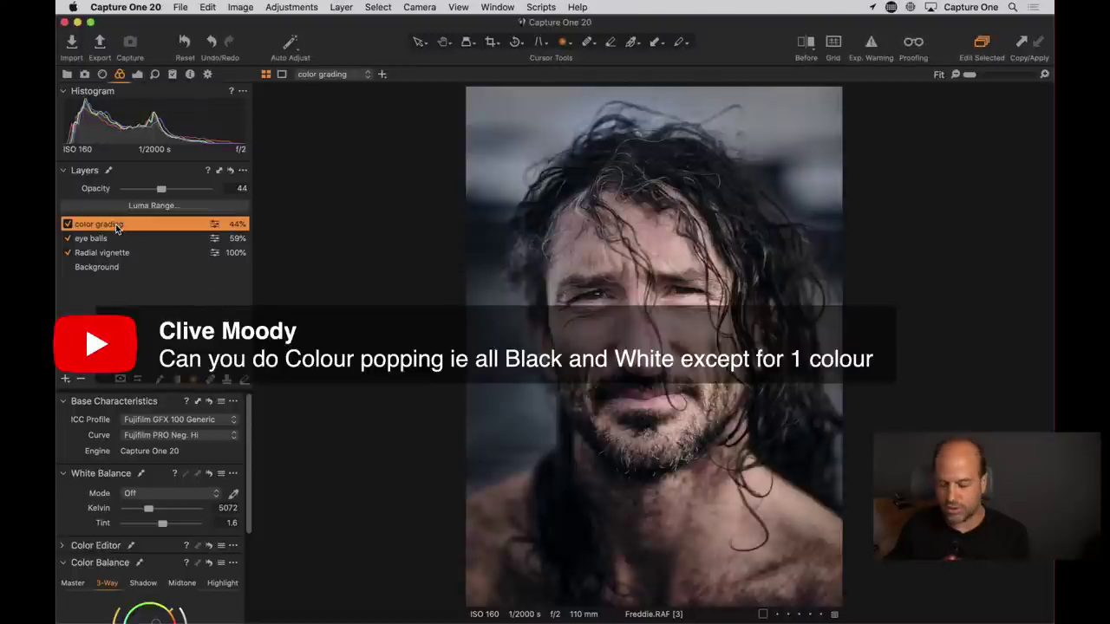
key(m)
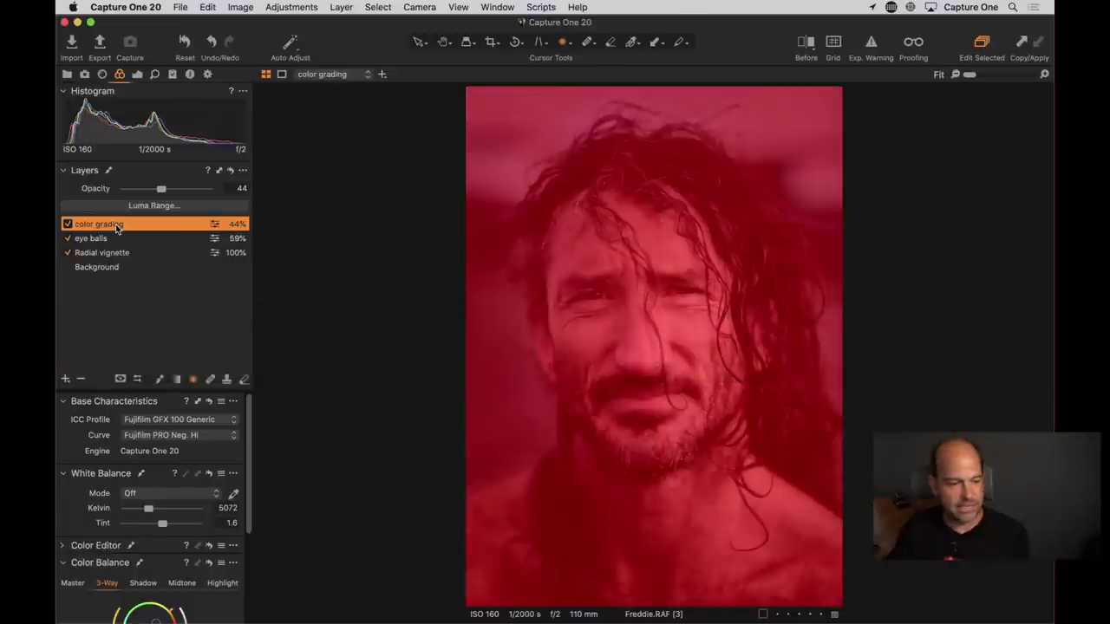
click(244, 380)
mouse_move(624, 272)
mouse_down()
mouse_move(598, 300)
mouse_move(577, 295)
mouse_move(598, 268)
mouse_move(547, 288)
mouse_move(631, 287)
mouse_move(640, 313)
mouse_move(676, 300)
mouse_up()
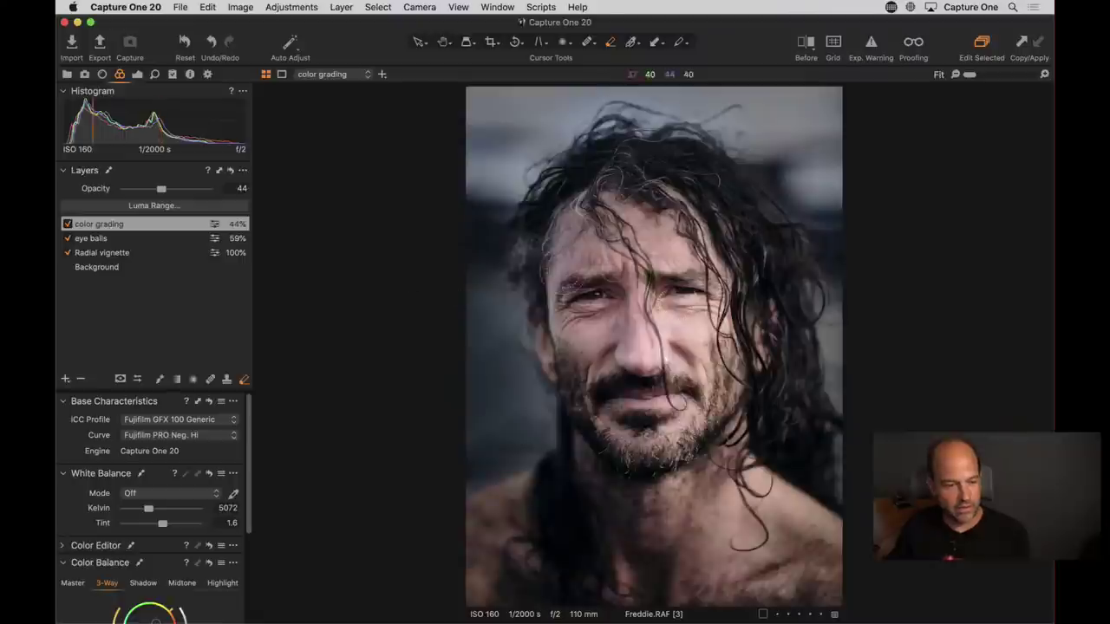
click(76, 227)
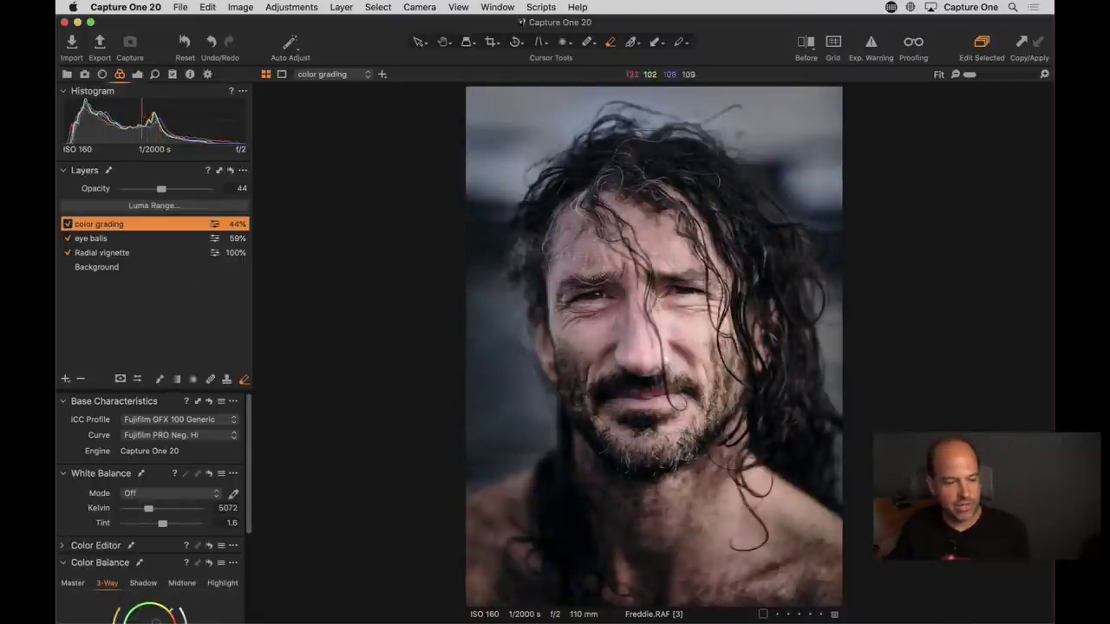
right_click(130, 224)
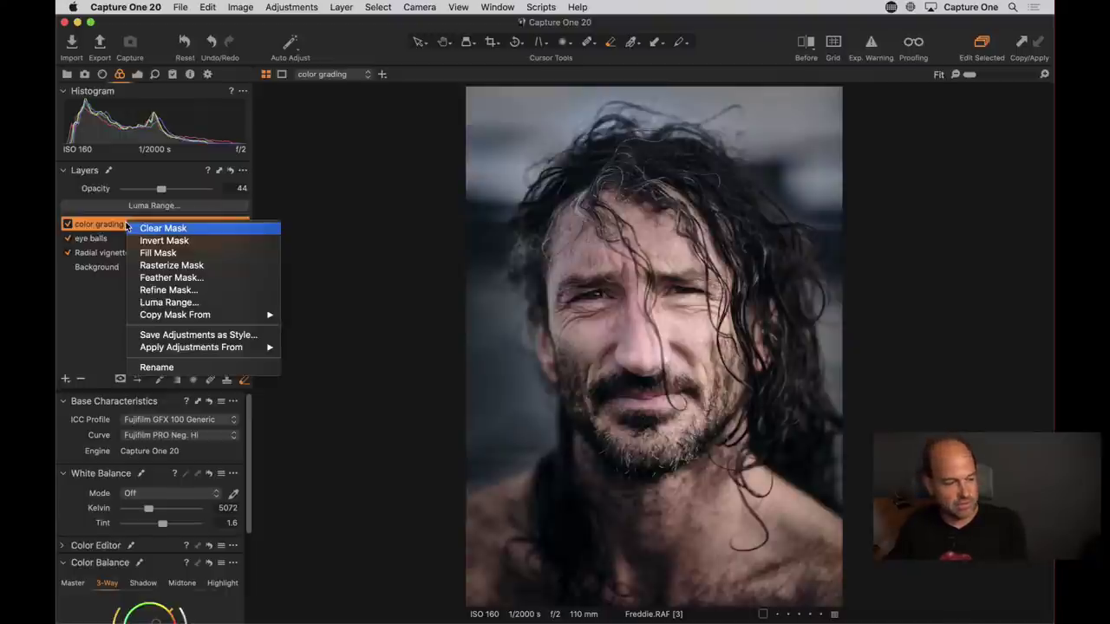
click(157, 253)
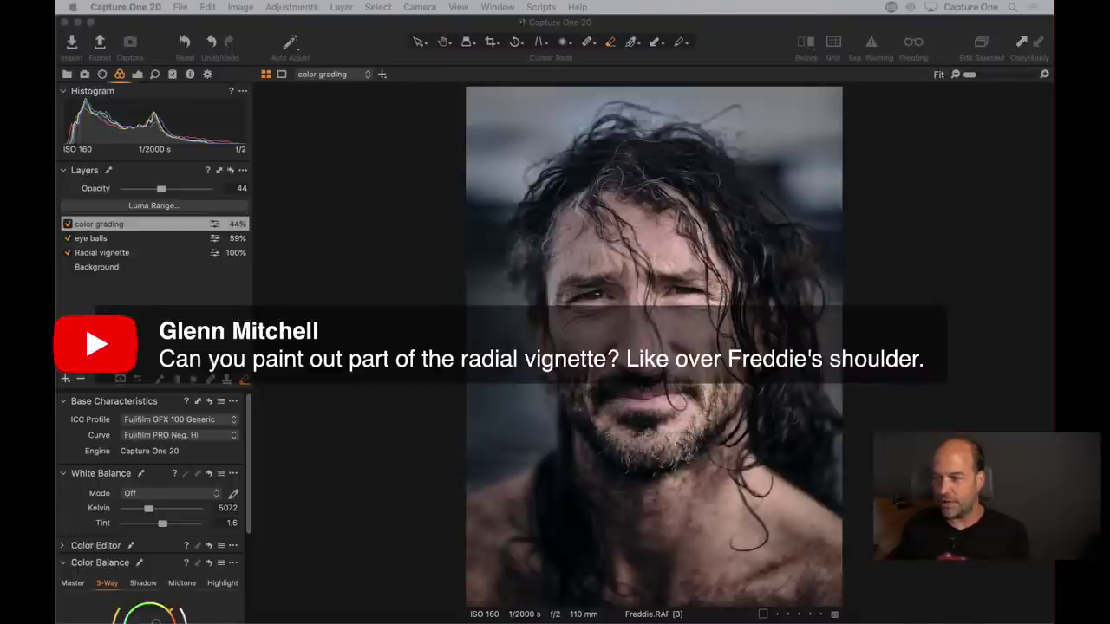
Step: Shrink the Radial vignette layer's elliptical mask slightly while viewing its overlay
click(127, 260)
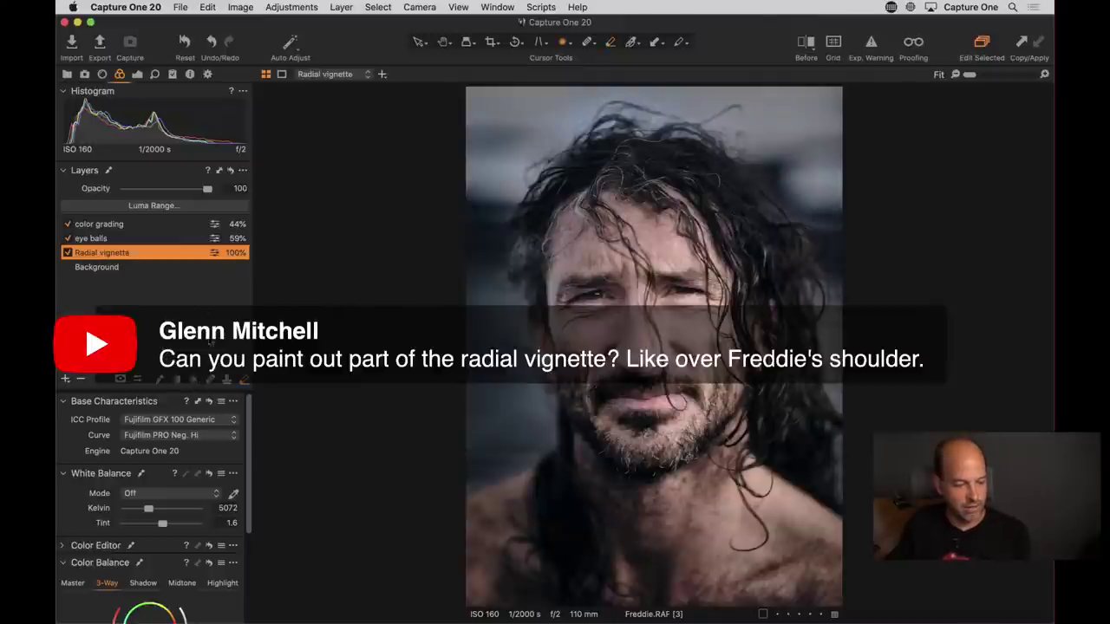
key(t)
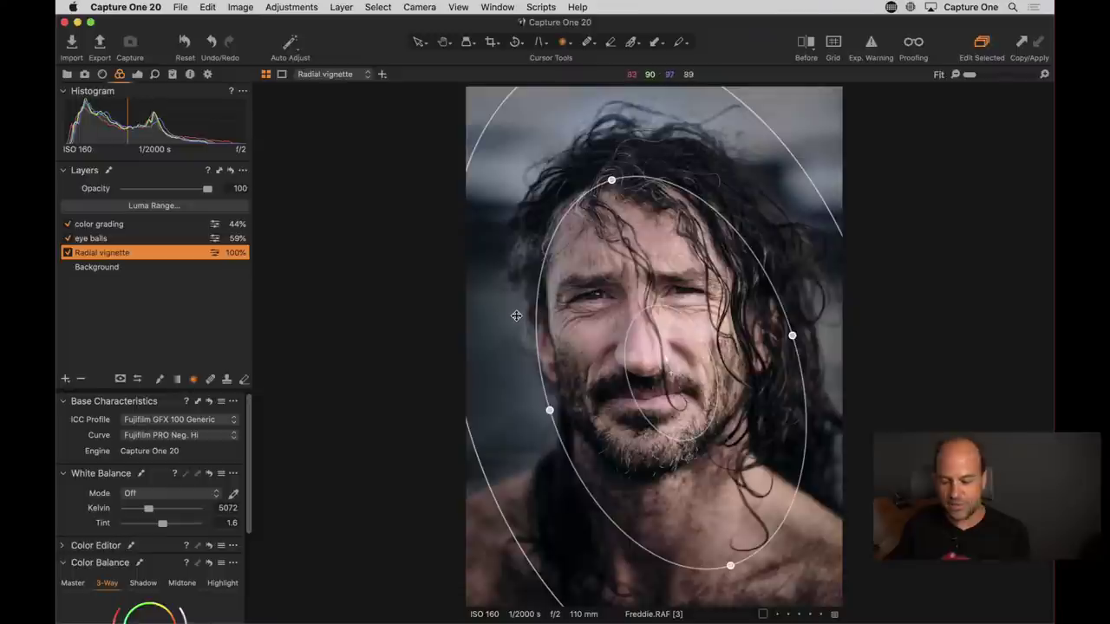
key(m)
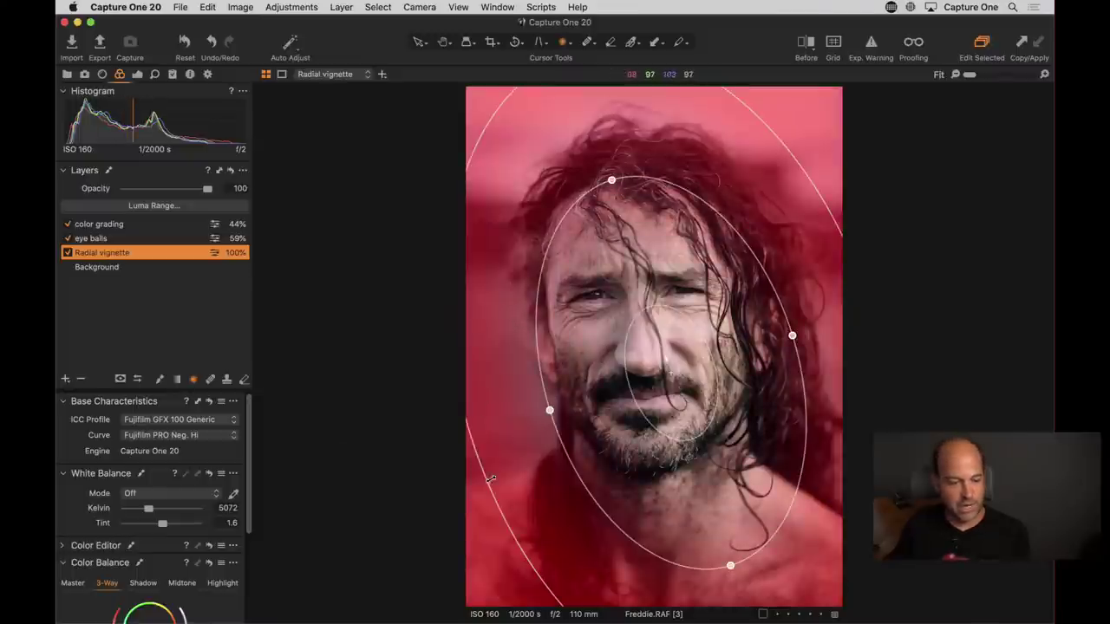
drag(490, 479, 495, 480)
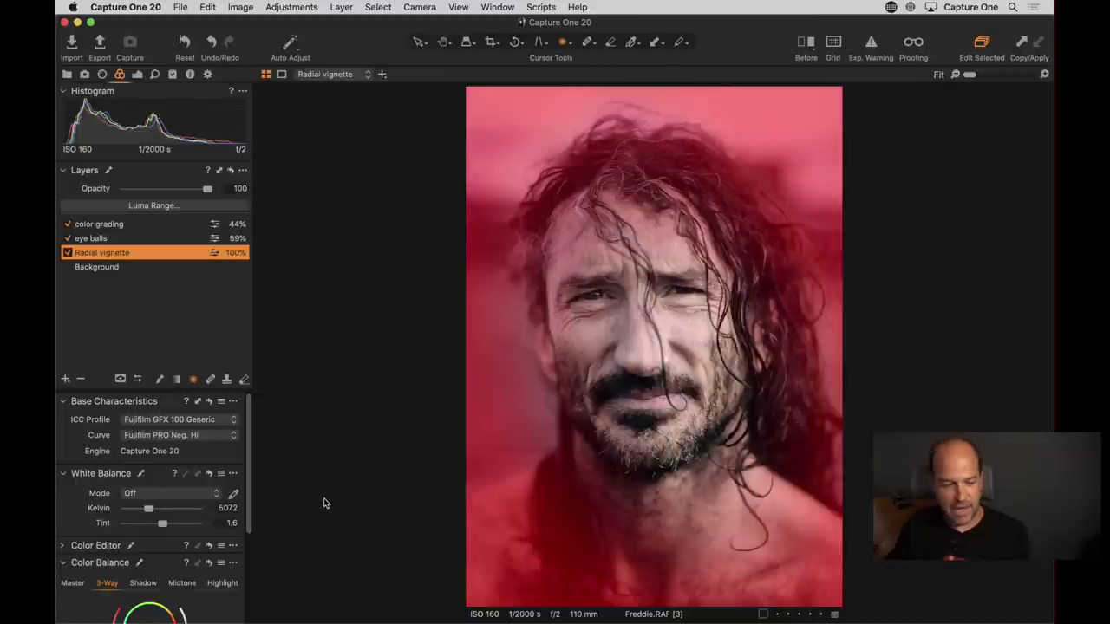
key(m)
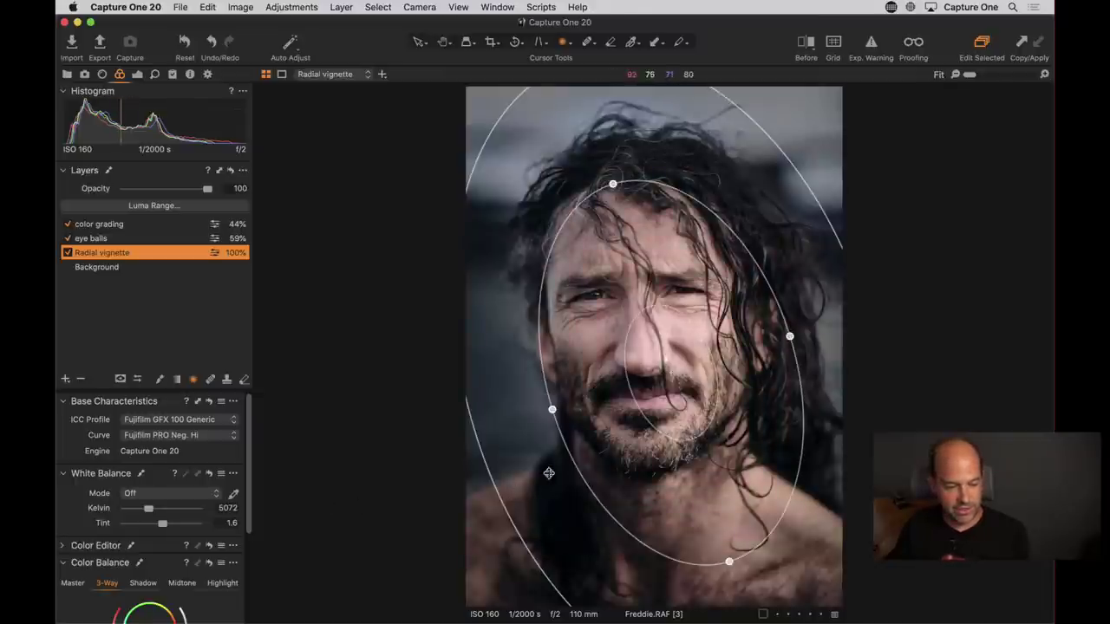
Step: Reduce the eraser size and try erasing the Radial vignette mask beside the man's face, declining to rasterize it
click(244, 379)
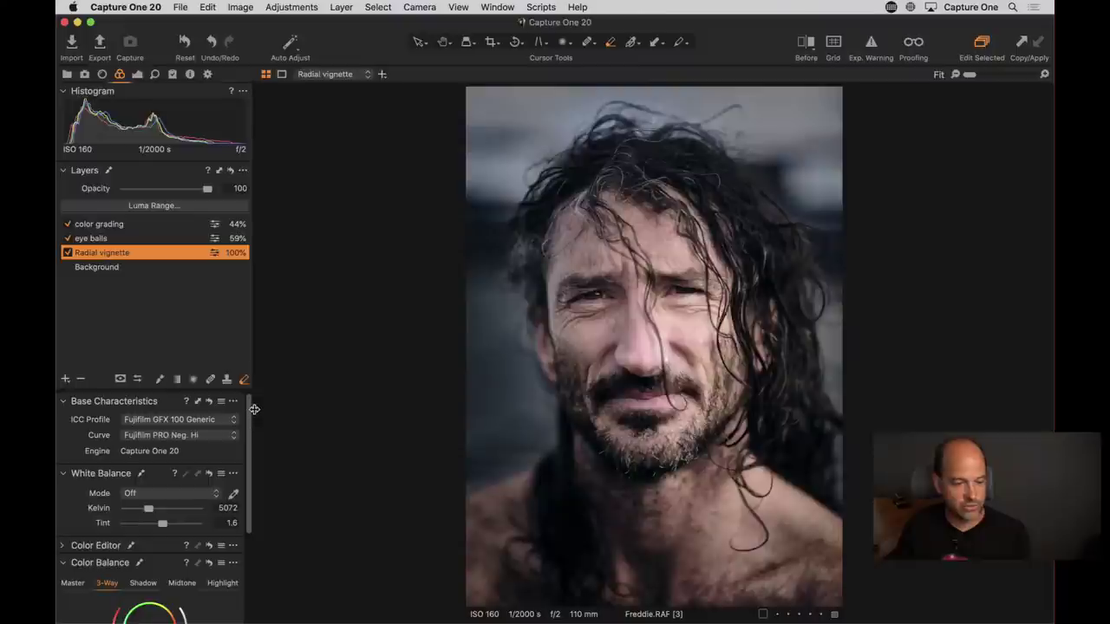
right_click(538, 380)
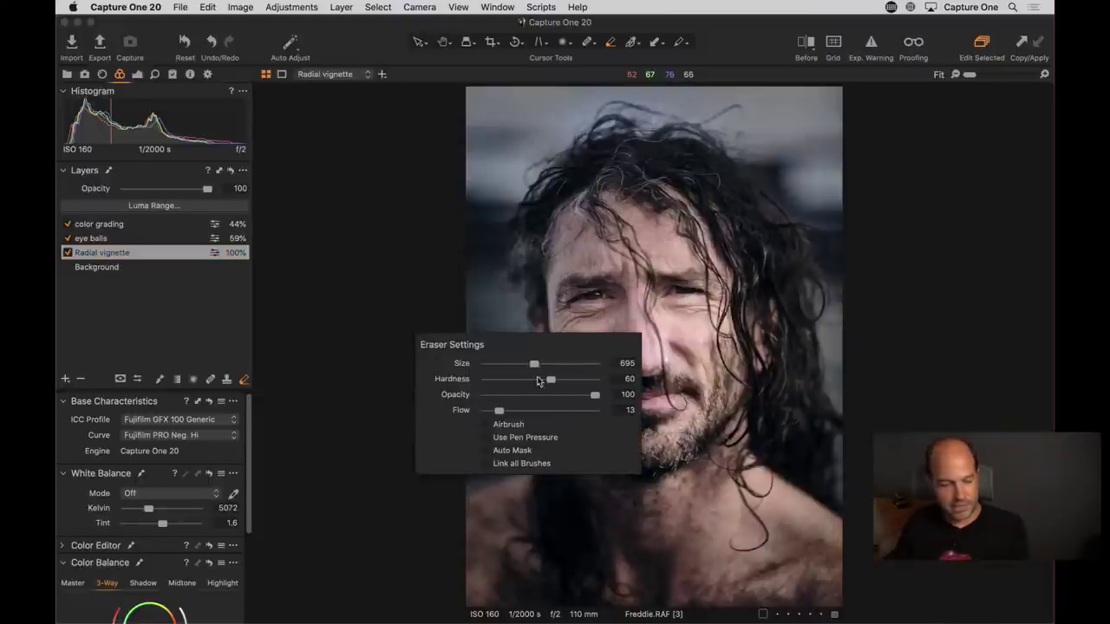
mouse_move(534, 363)
mouse_down()
mouse_move(553, 364)
mouse_move(511, 379)
mouse_up()
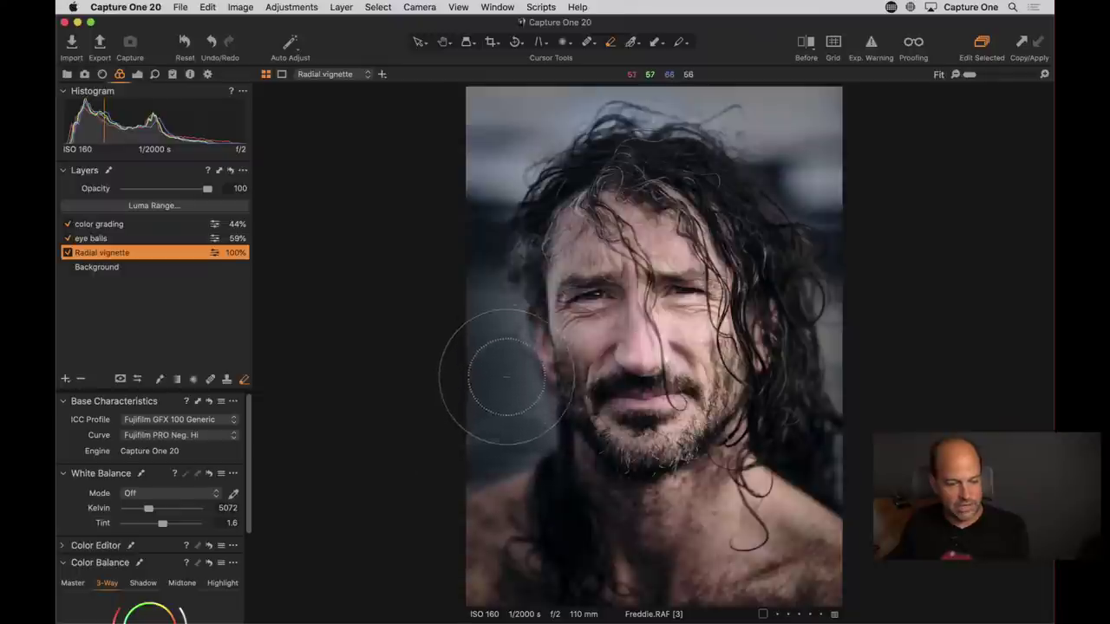
click(507, 378)
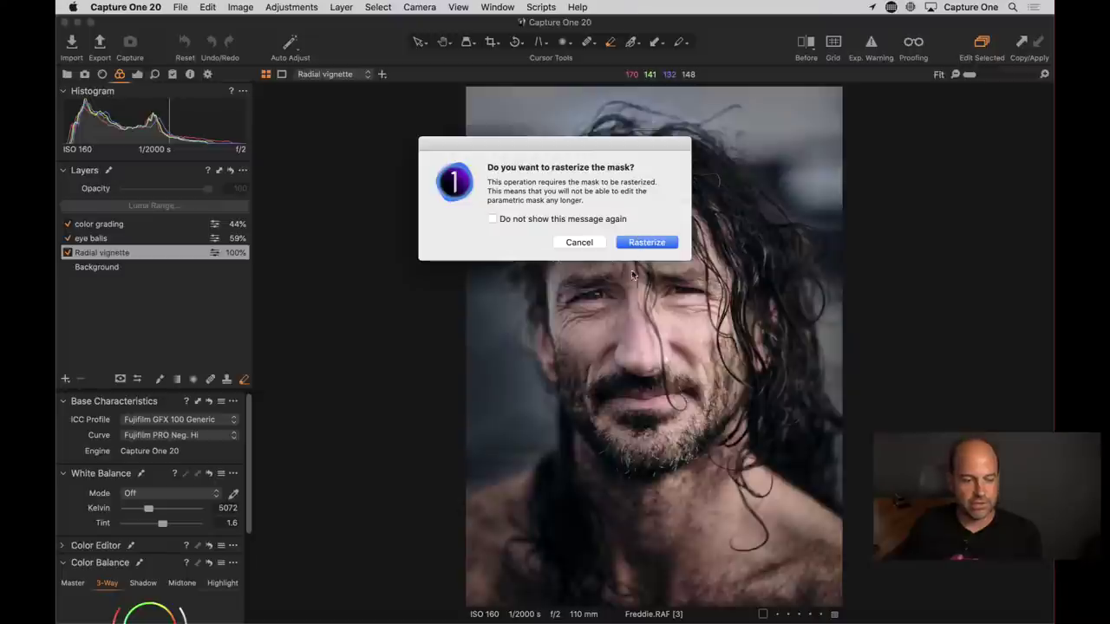
click(569, 247)
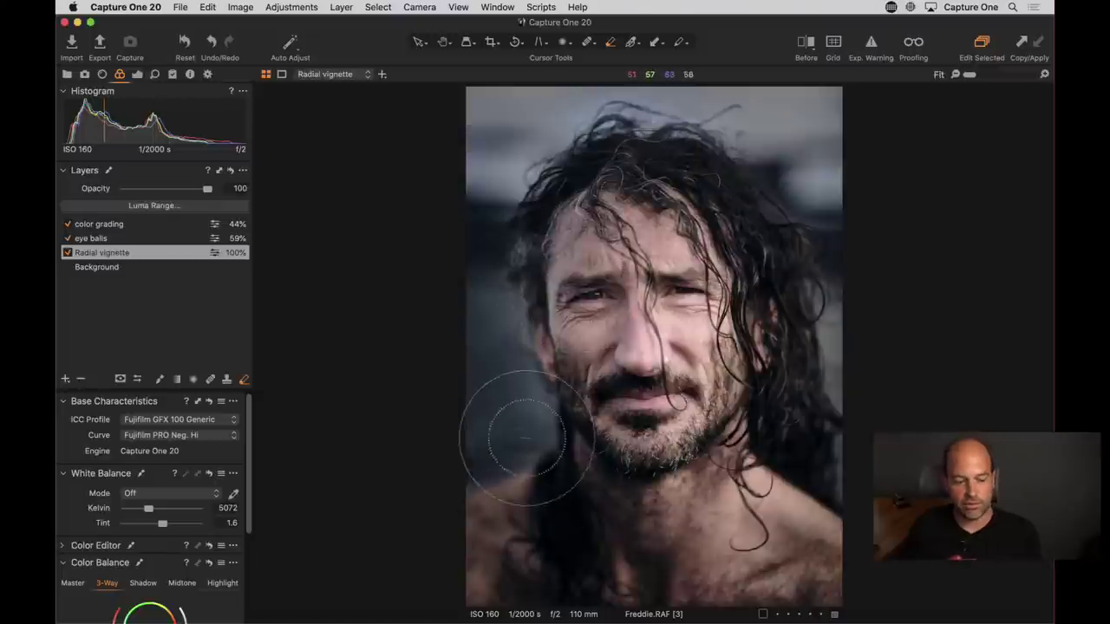
Step: Rasterize the Radial vignette layer's mask and check its coverage with the mask overlay
right_click(140, 253)
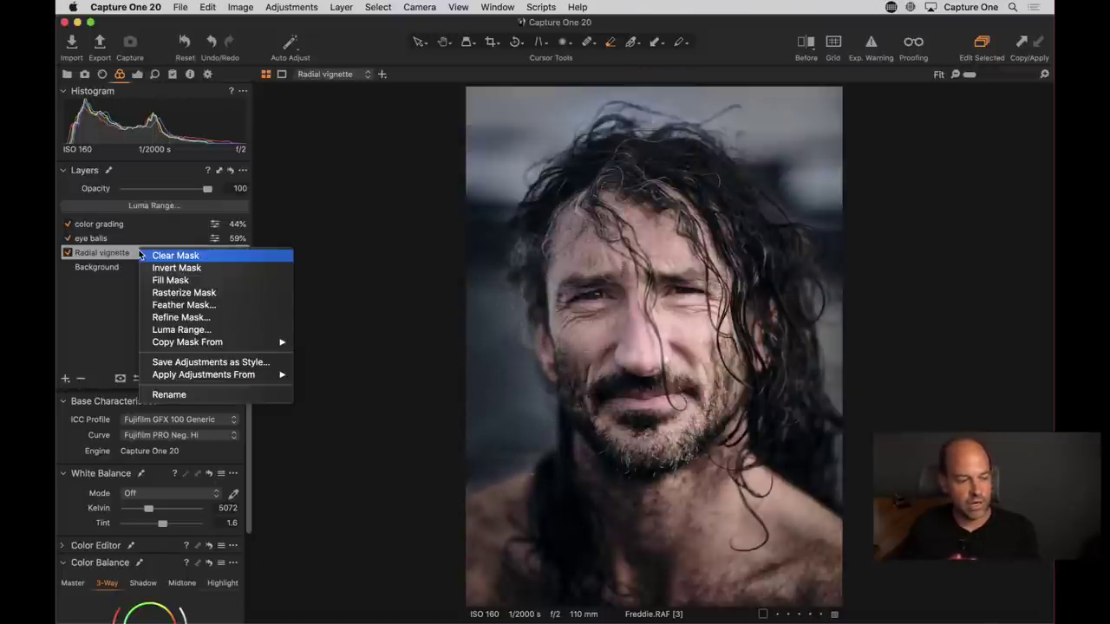
click(227, 297)
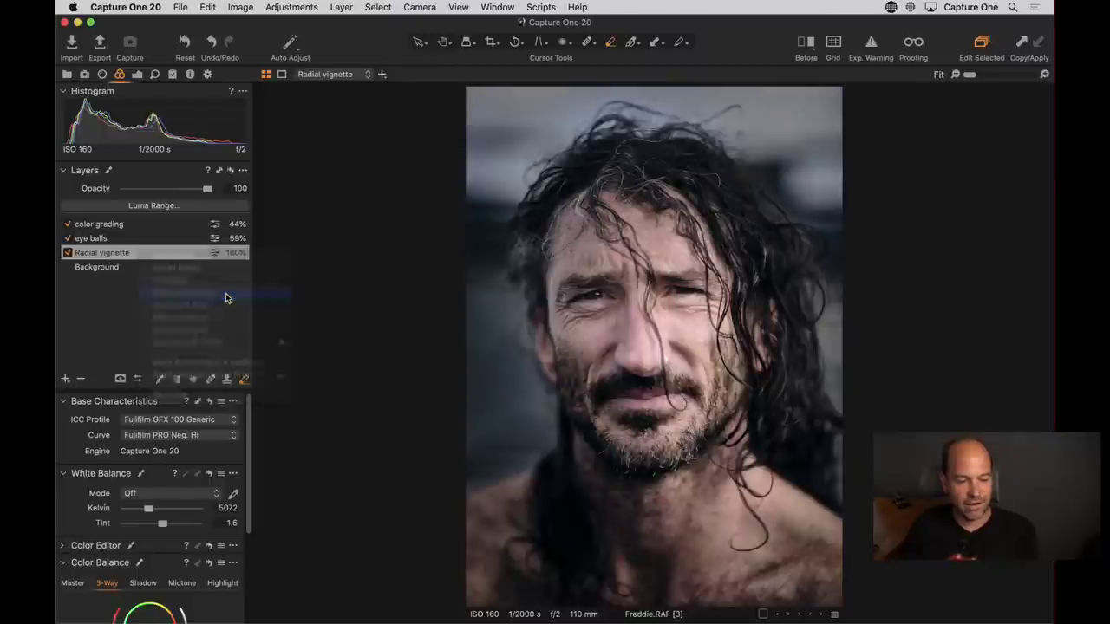
key(m)
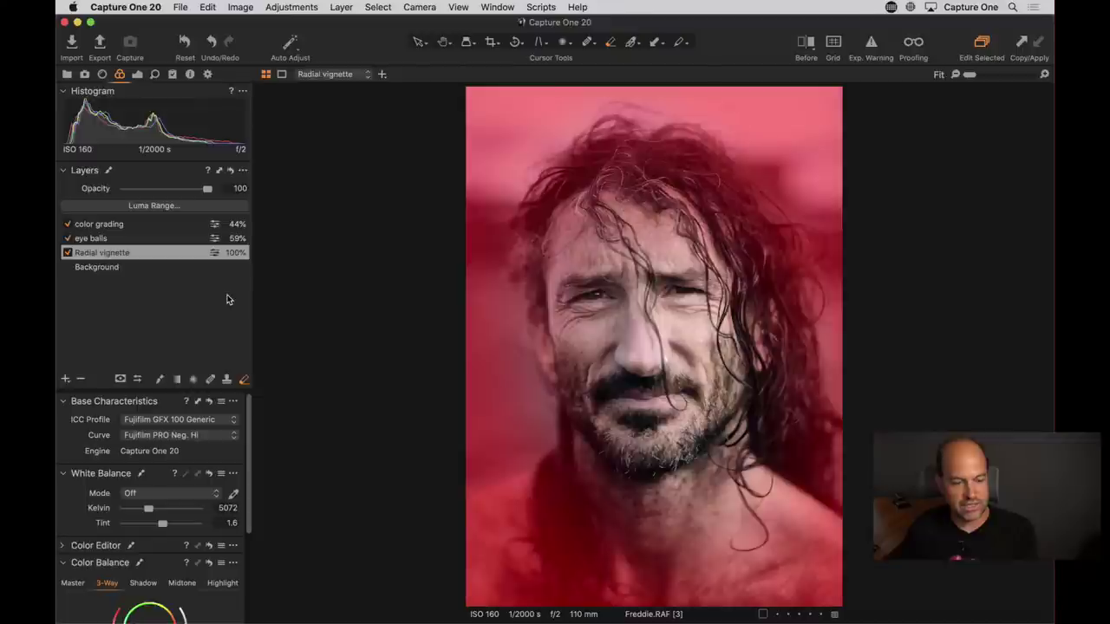
key(m)
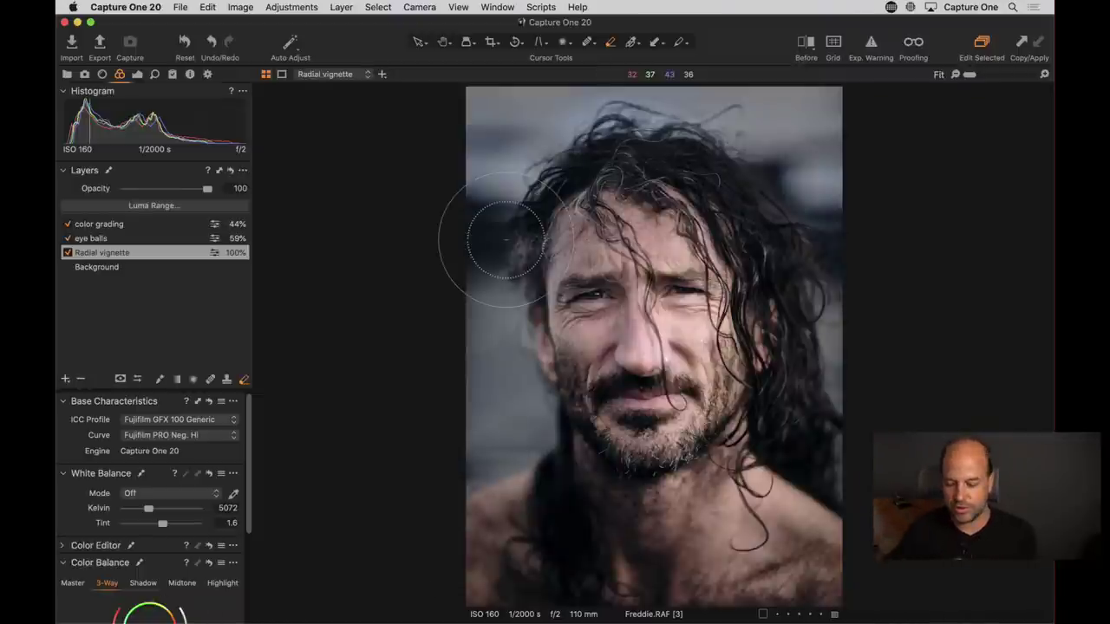
Step: Undo the last change to the Radial vignette layer's mask
key(super+z)
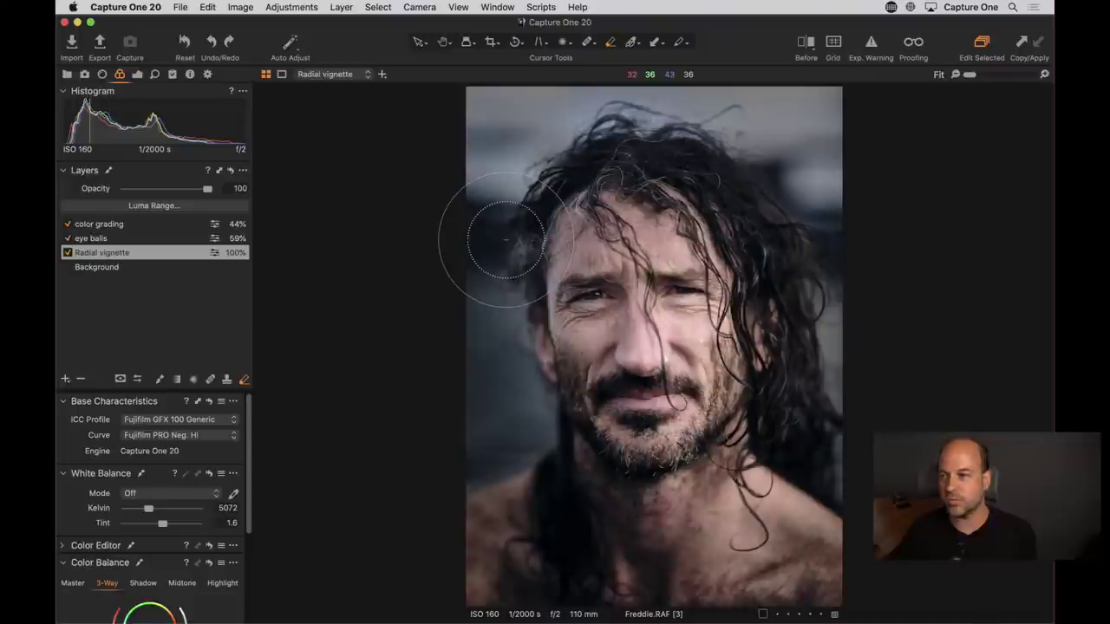
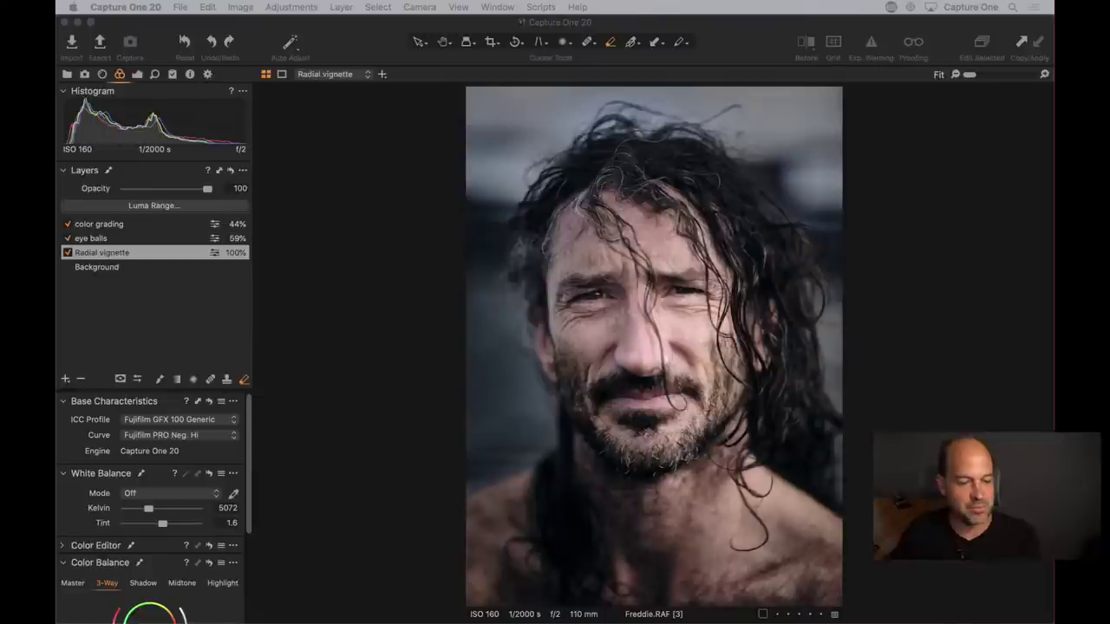
click(438, 314)
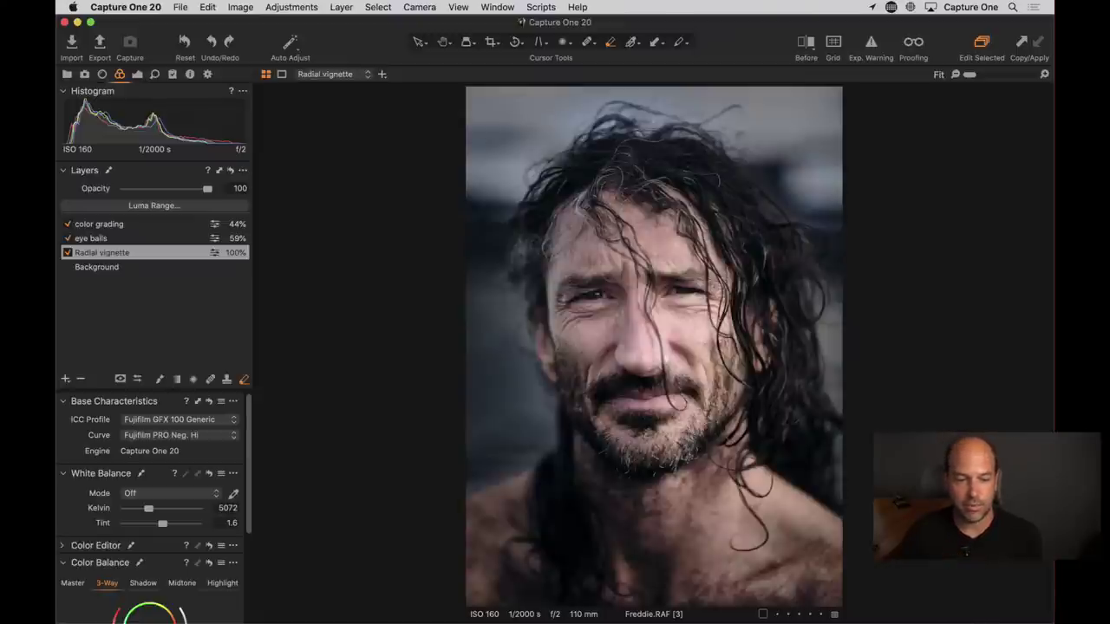
Step: Check the Capture One version information and the Mac's hardware overview, and close the overview window
click(155, 9)
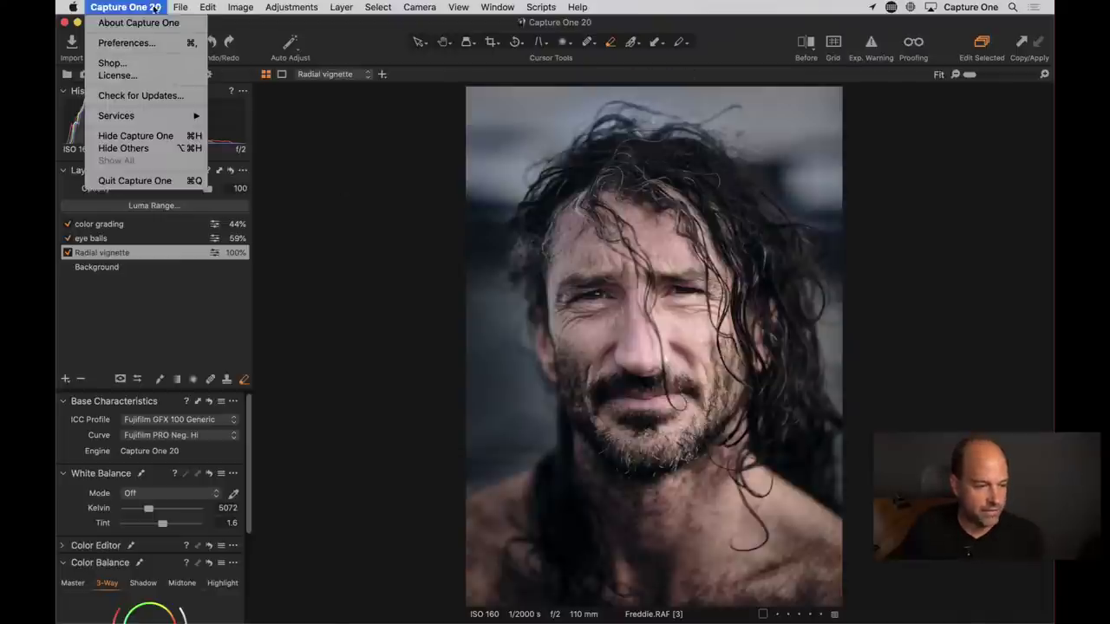
click(137, 22)
click(90, 6)
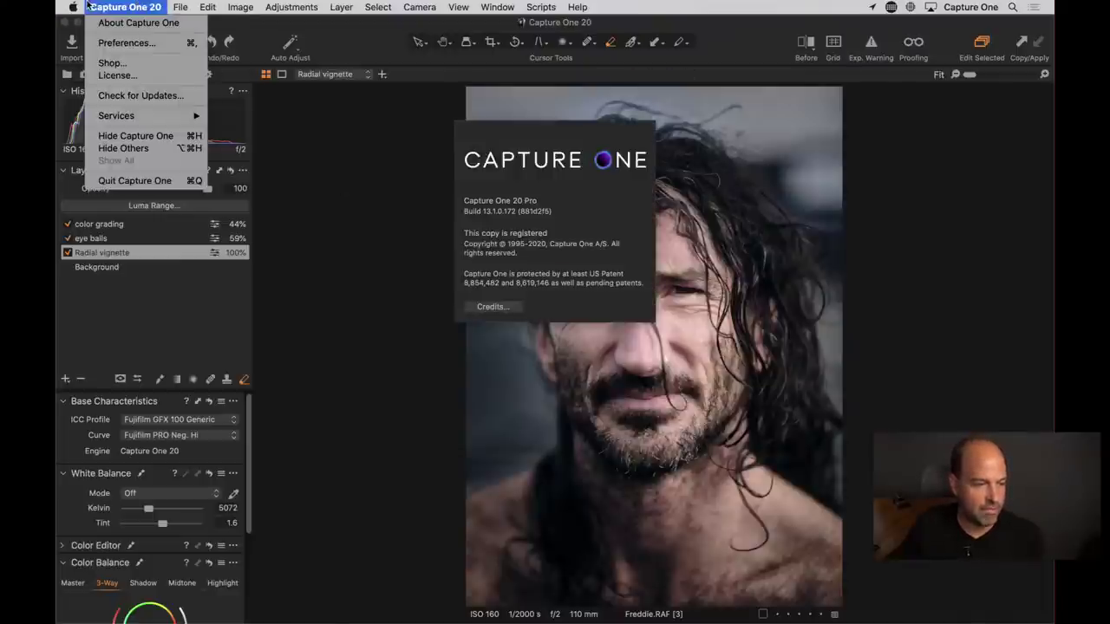
mouse_move(73, 6)
click(94, 23)
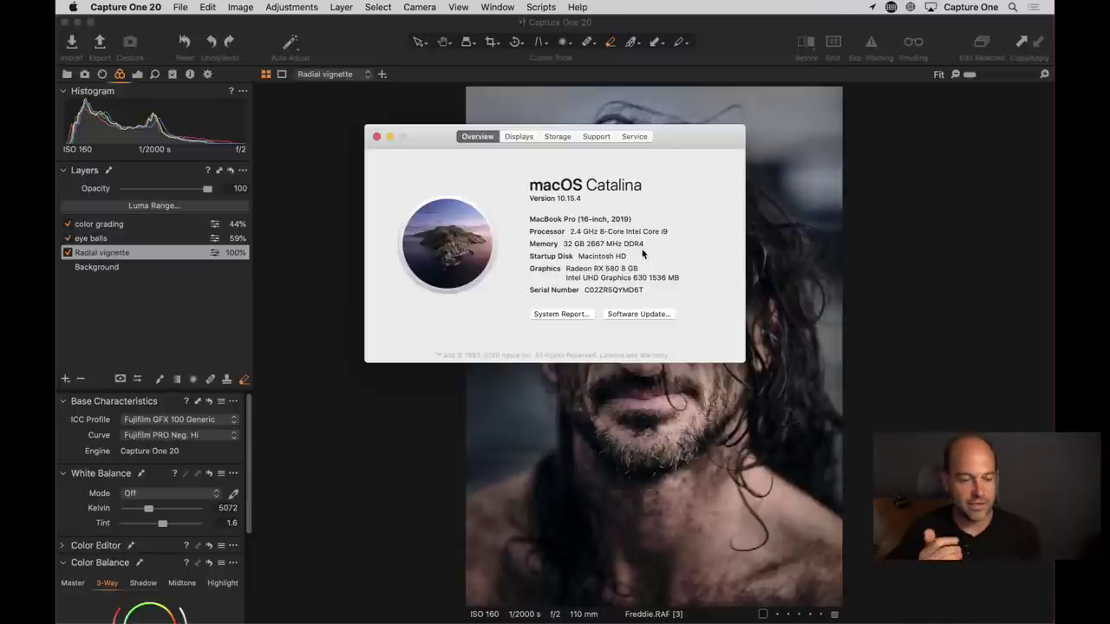
click(377, 136)
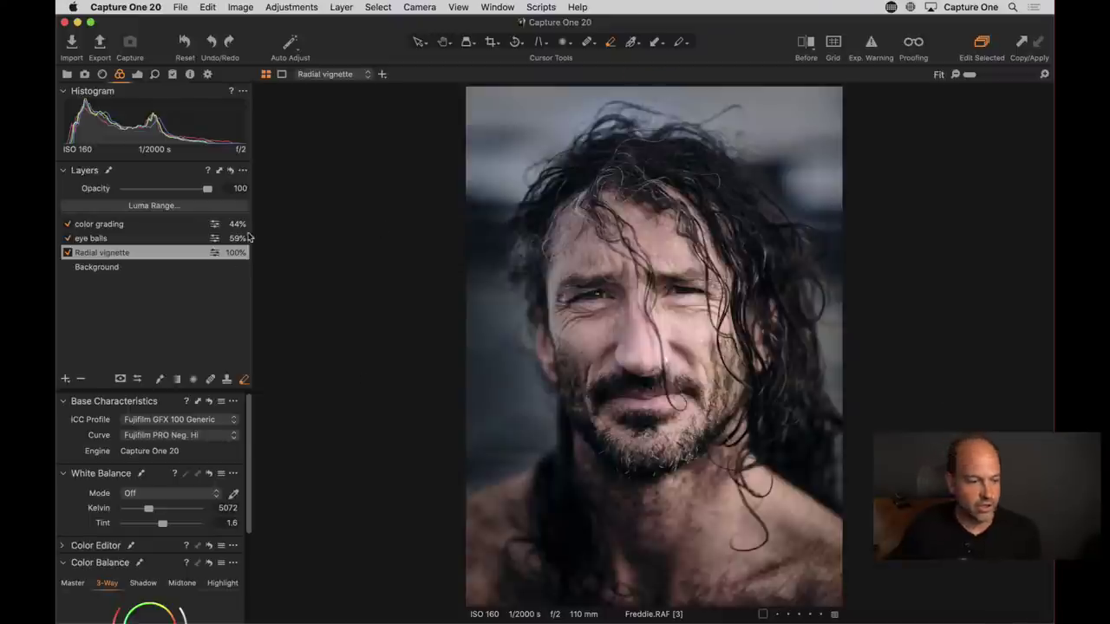
Step: Close the Capture One 20 catalog without backing it up and bring up the list of recent documents
click(63, 23)
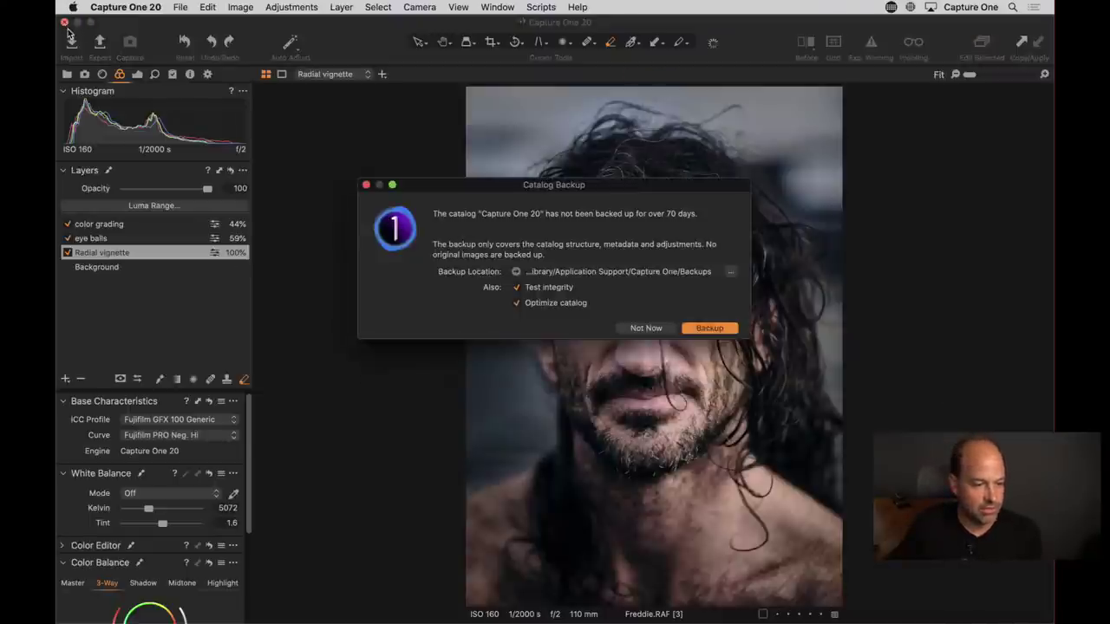
click(642, 327)
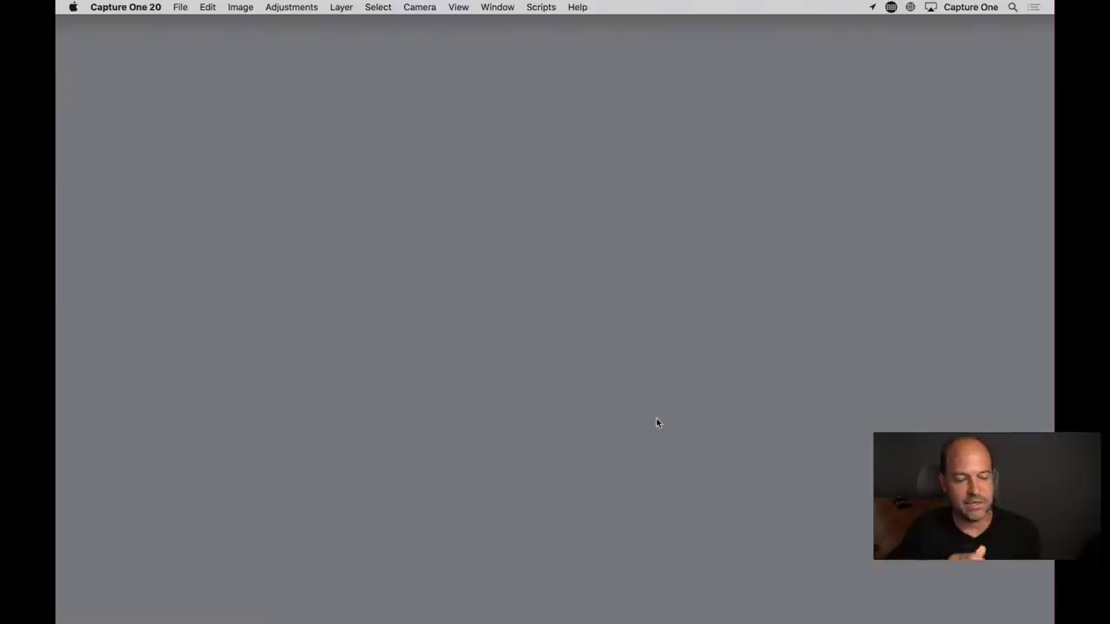
key(super+o)
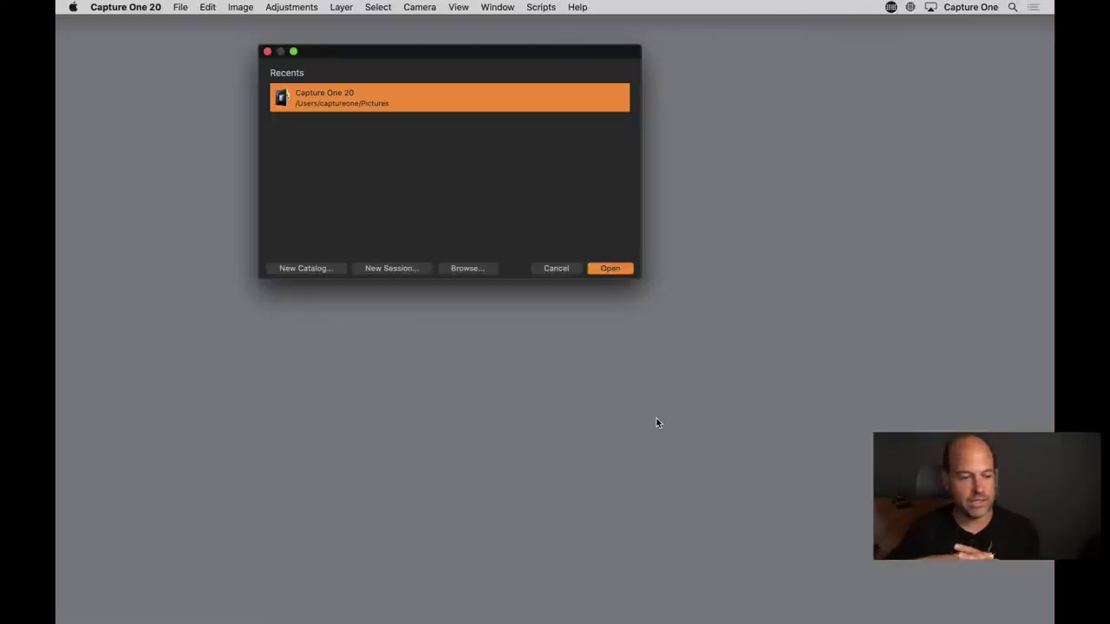
Step: Create a new session named "Fujifilm XT-2" in the Pictures folder from the Blank template
click(183, 7)
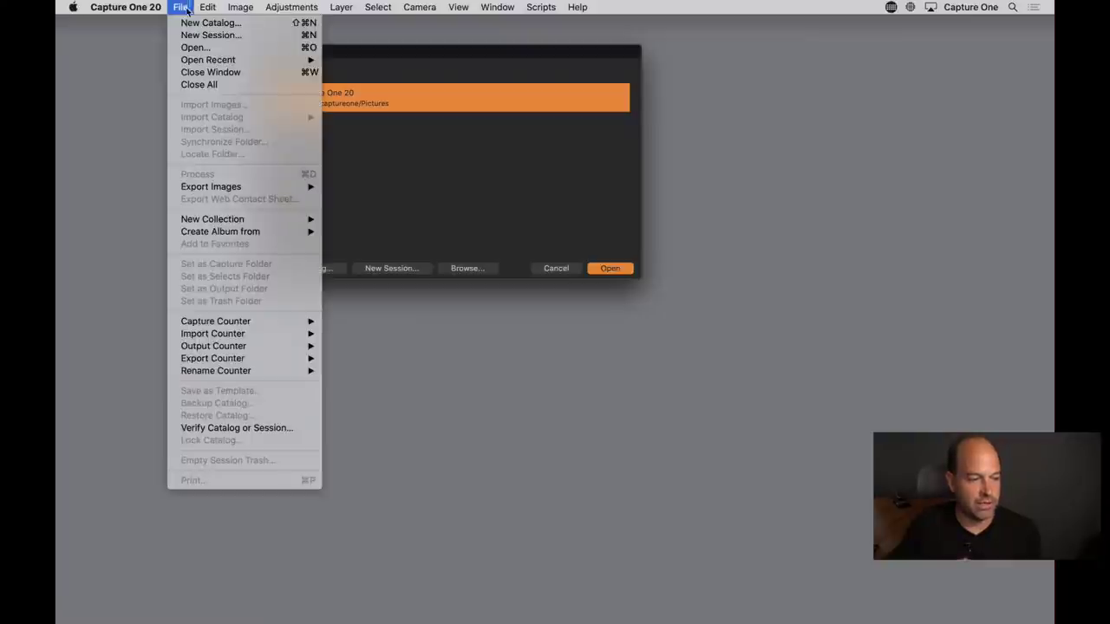
click(198, 34)
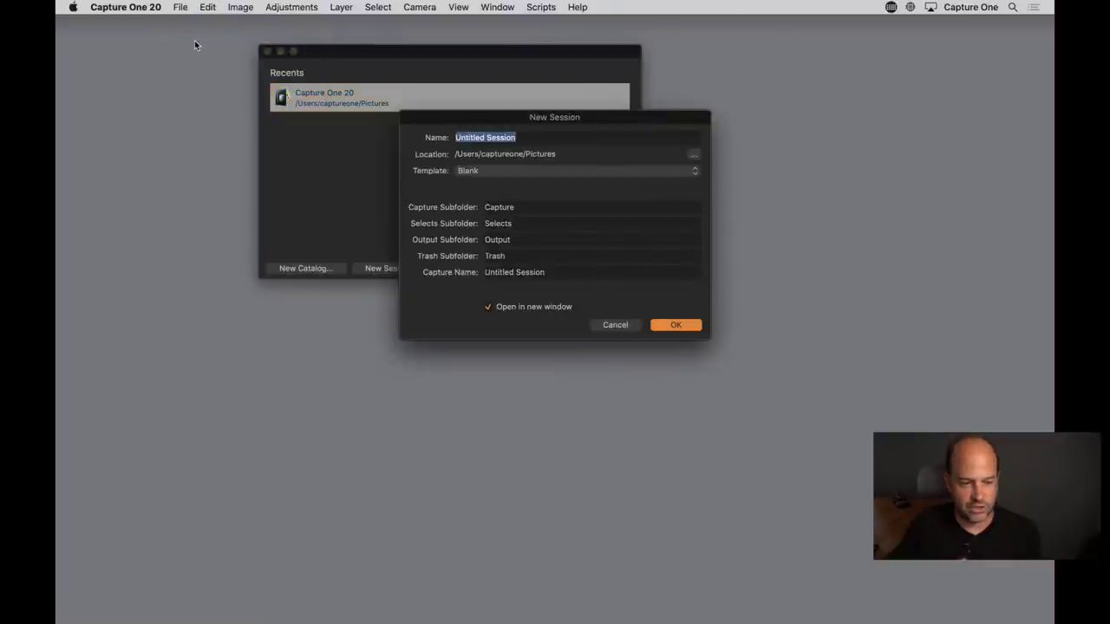
text(F)
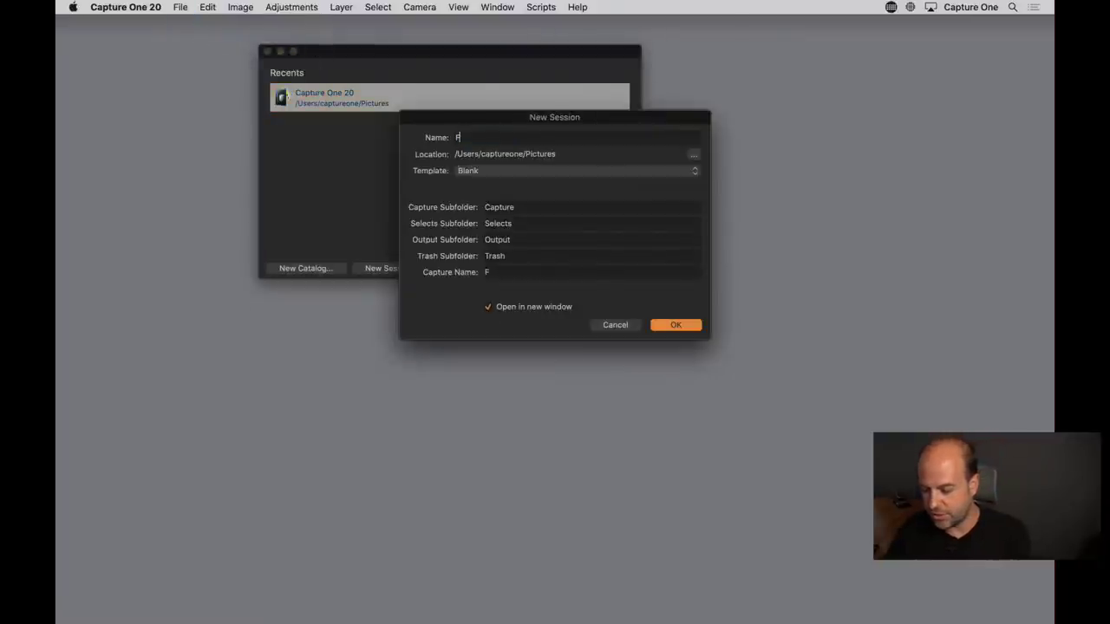
text(ujifilm)
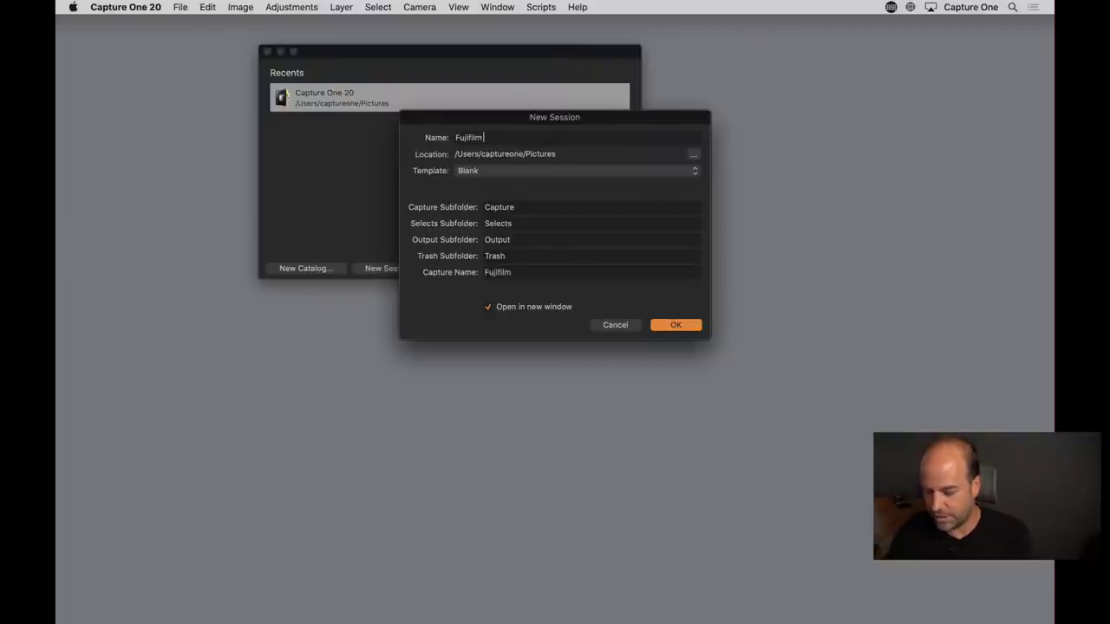
text( XT-2)
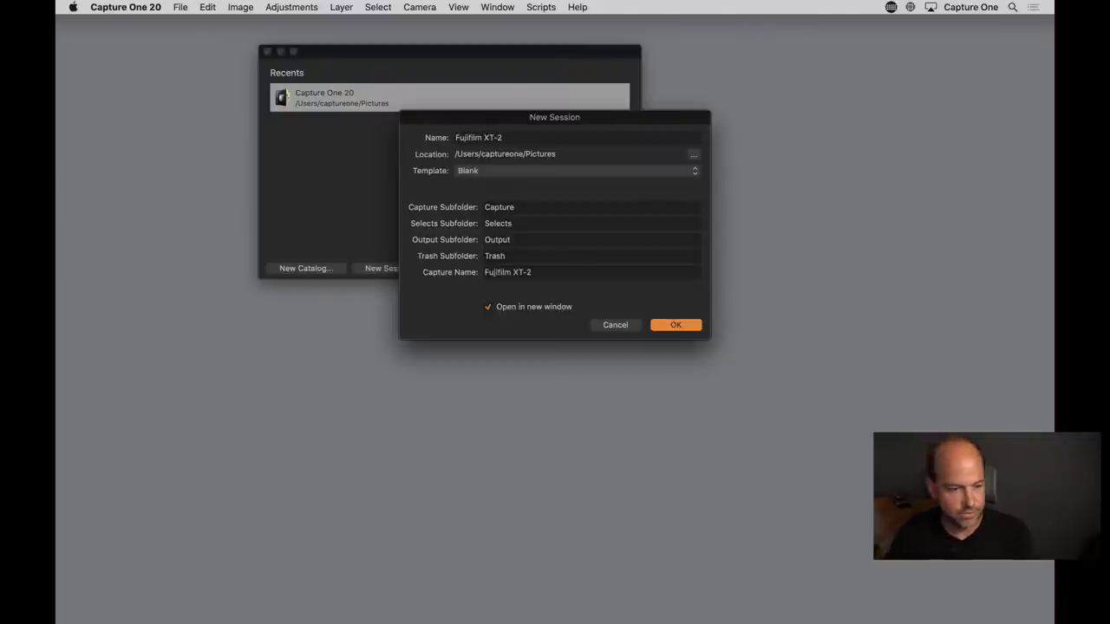
click(681, 325)
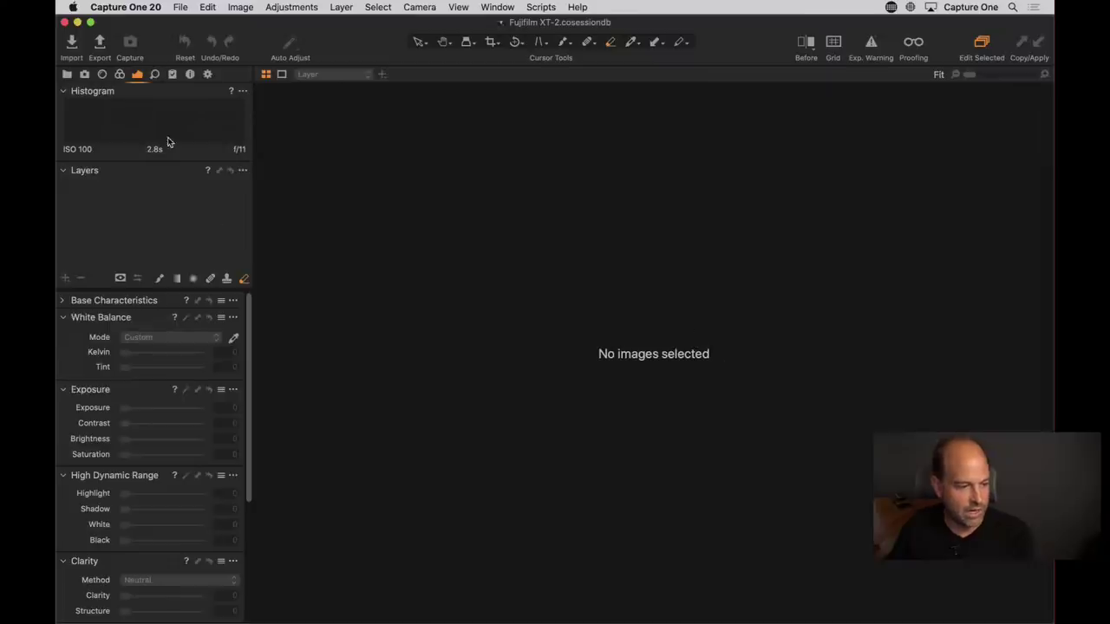
Step: Show the tethered capture tools for the FUJIFILM X-T2 and display the image browser
click(85, 75)
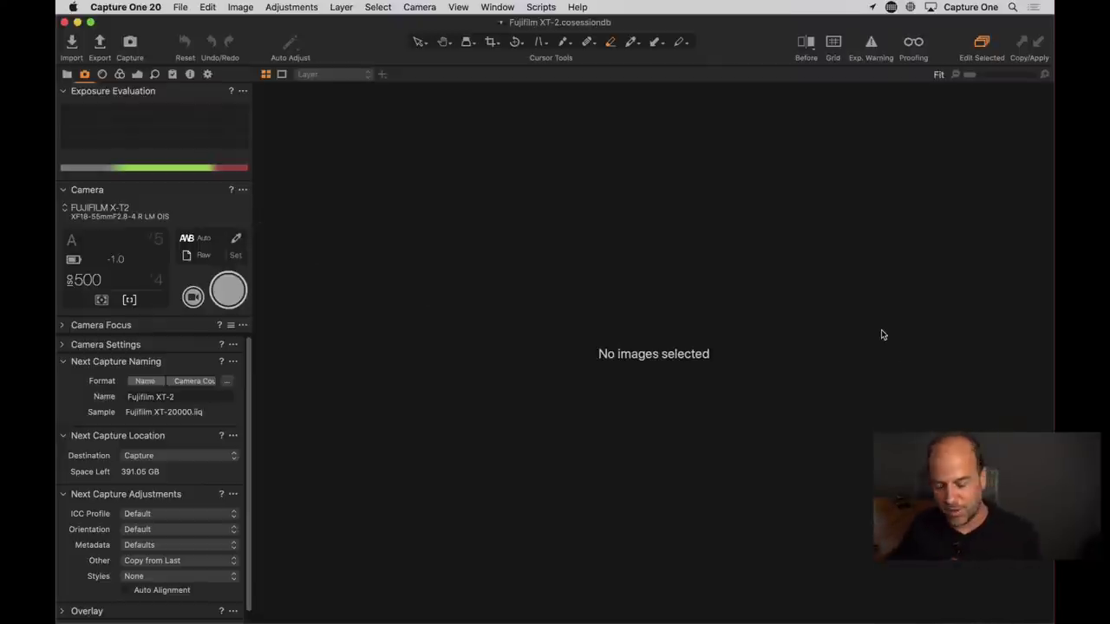
key(super+b)
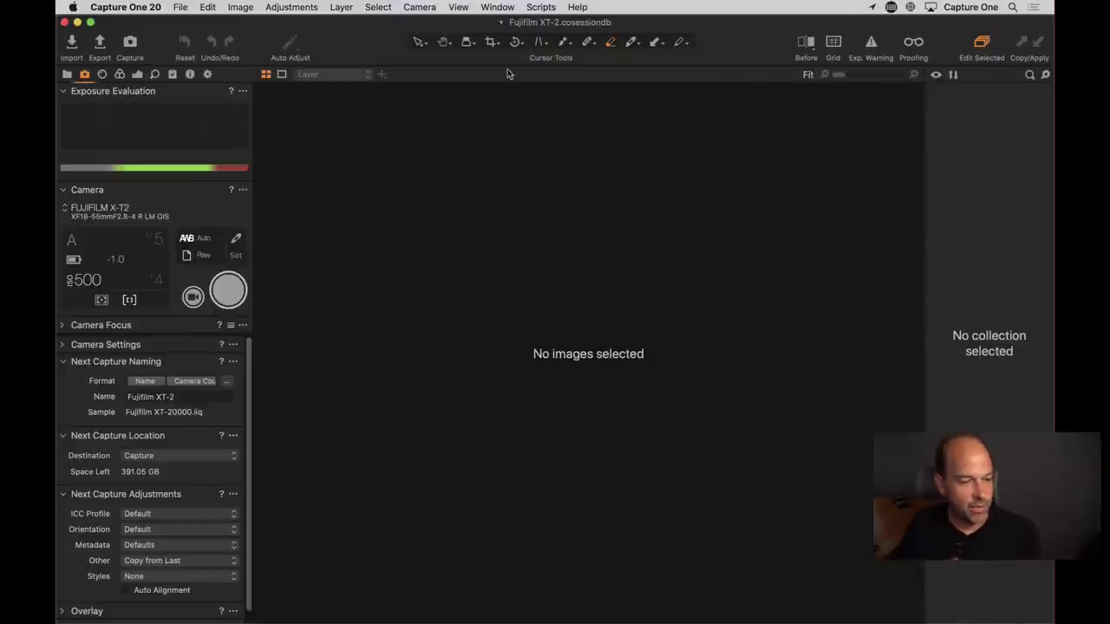
Step: Reveal the session file in Finder, inspect its Capture, Output, Selects and Trash folders, and return to Capture One
super+click(508, 24)
click(512, 43)
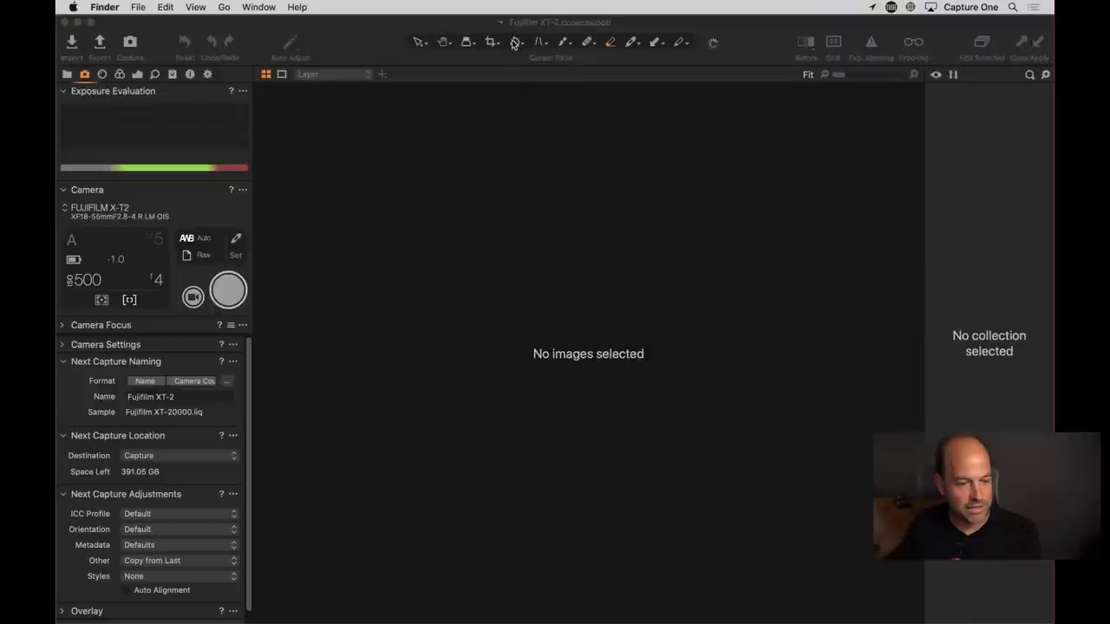
drag(799, 378, 946, 422)
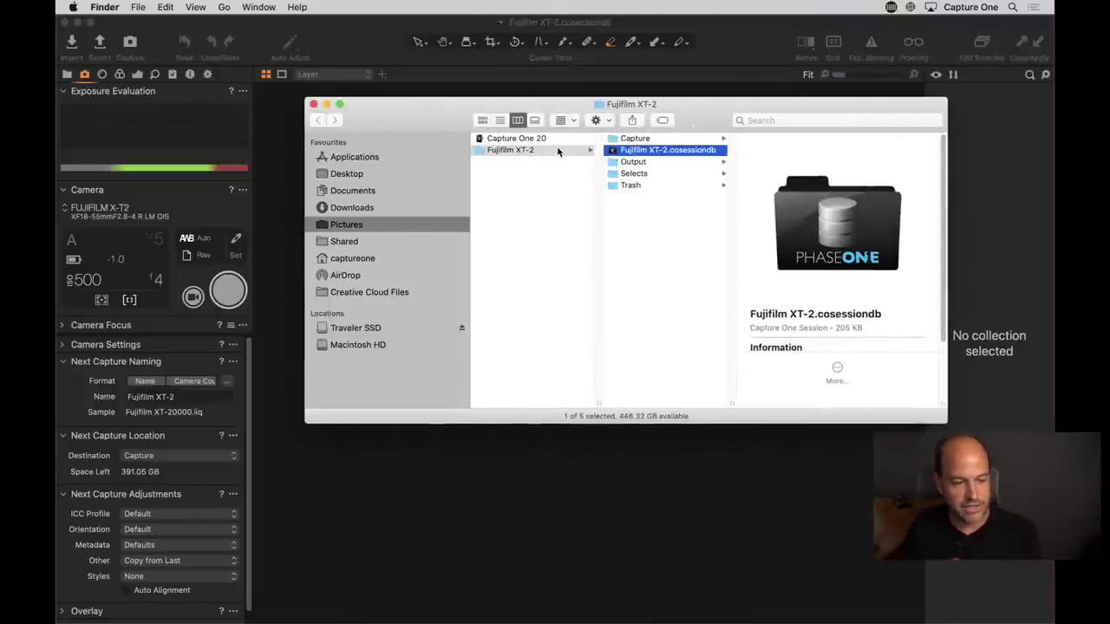
click(631, 139)
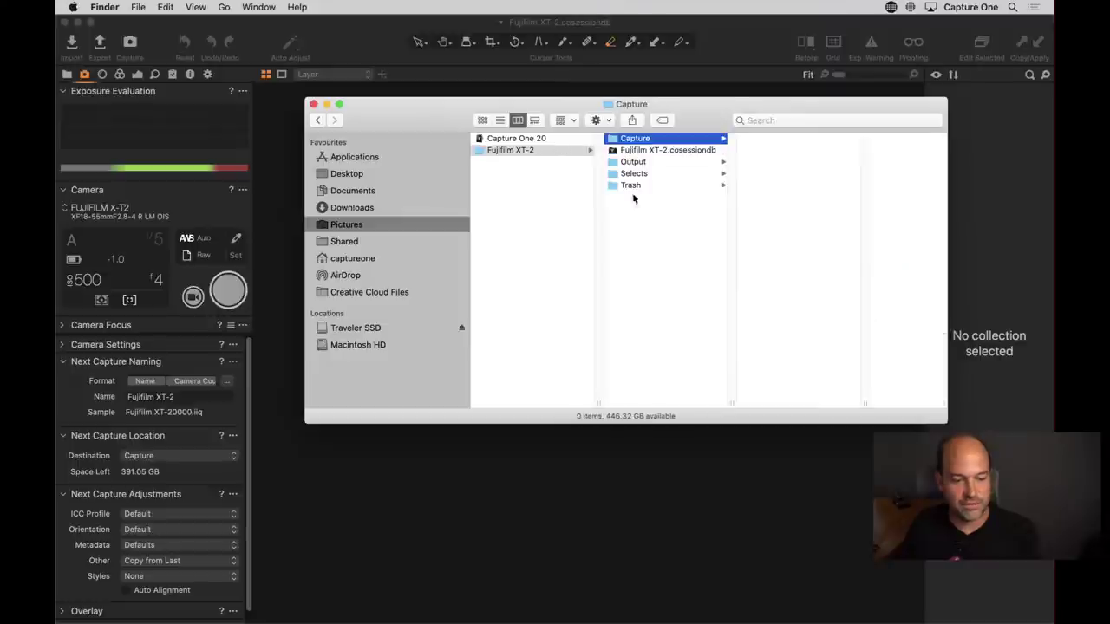
click(656, 164)
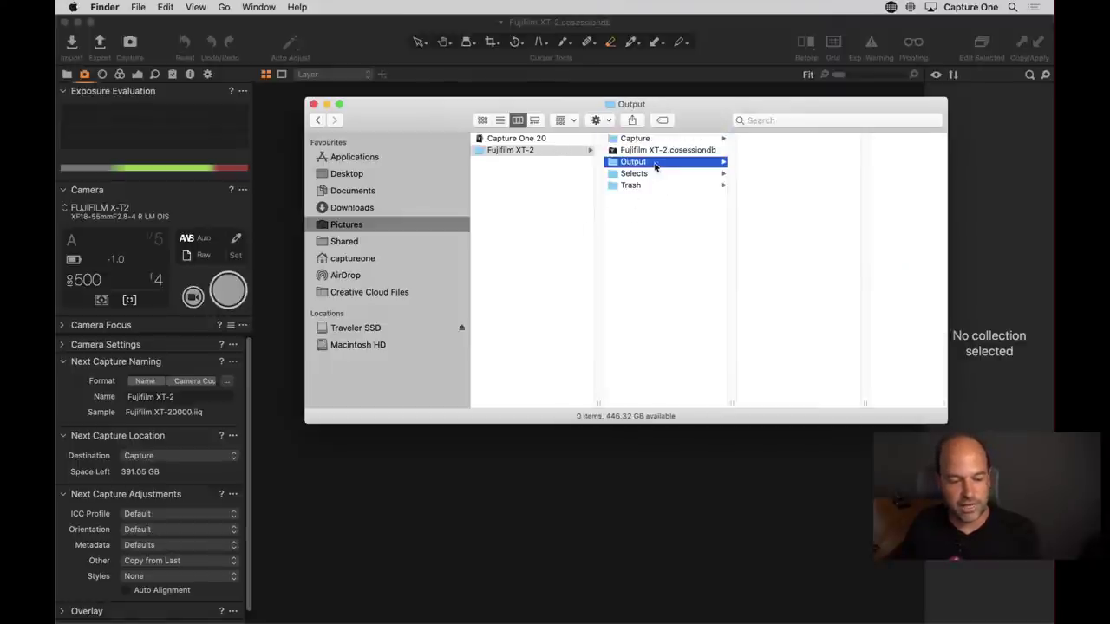
click(652, 175)
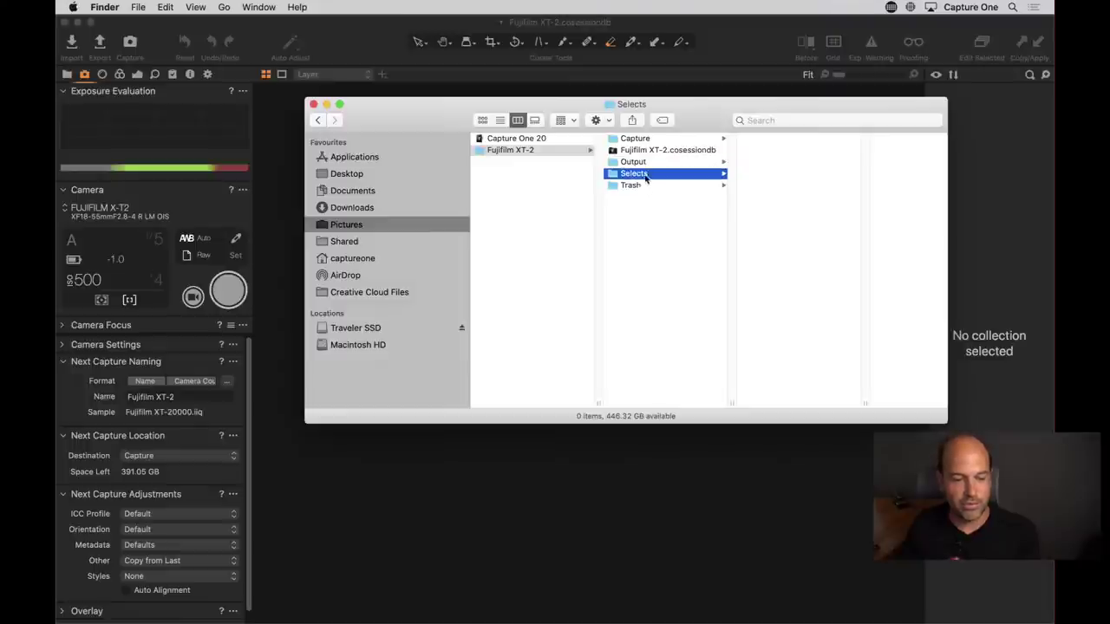
click(633, 185)
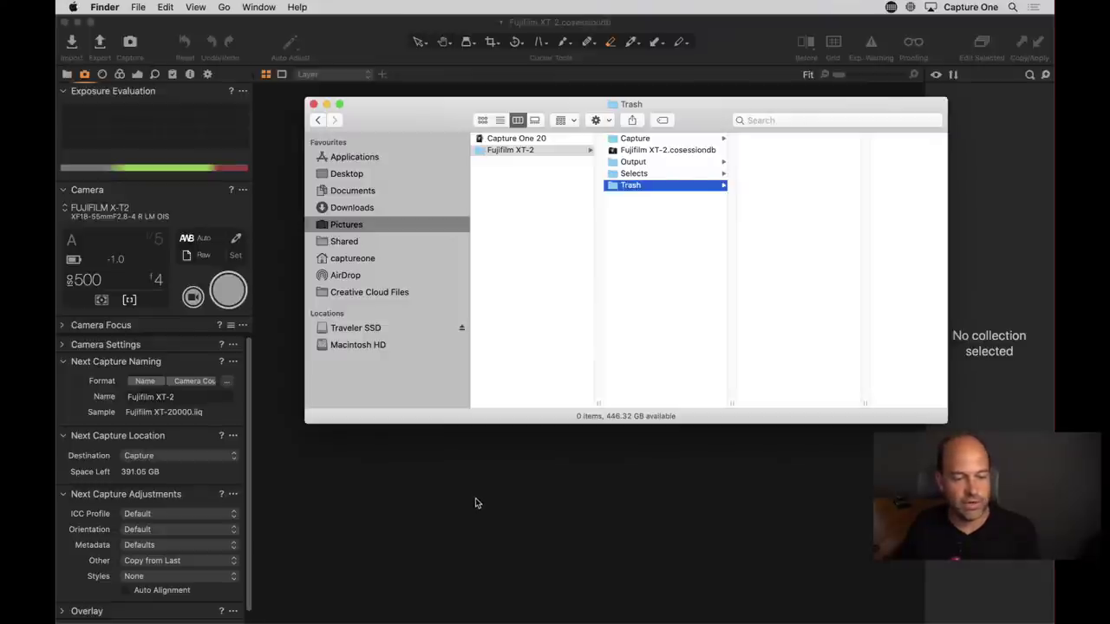
click(377, 54)
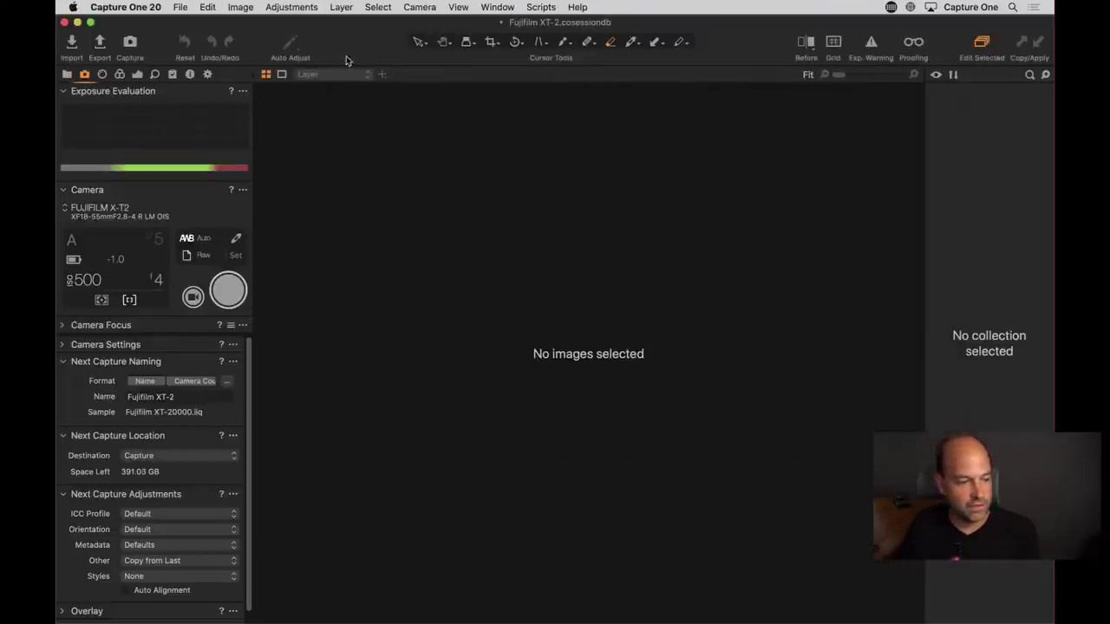
click(182, 7)
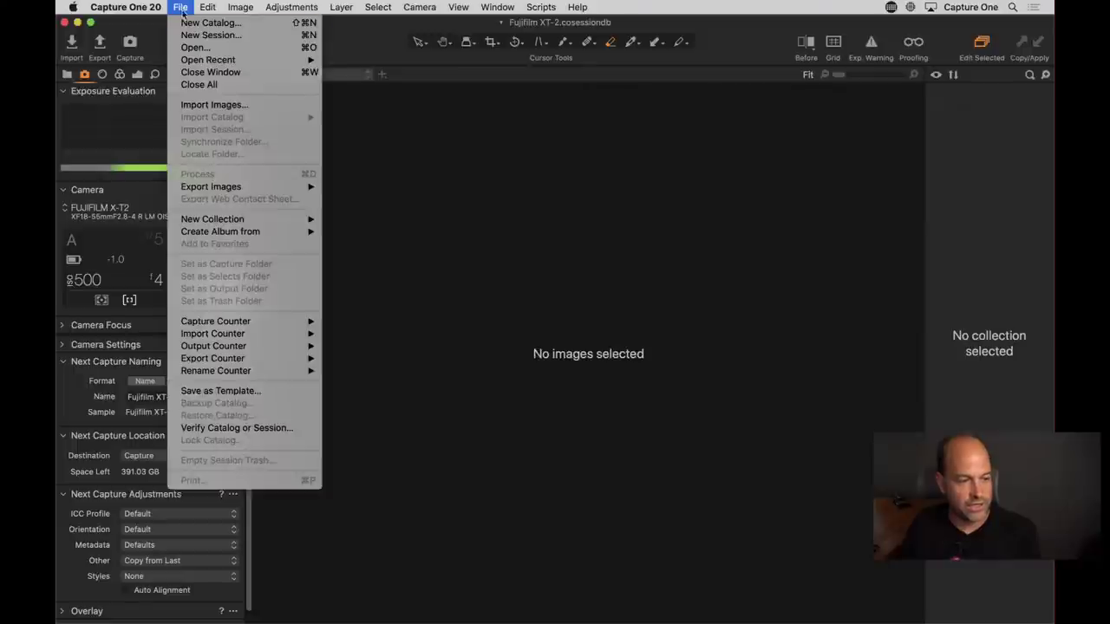
click(186, 5)
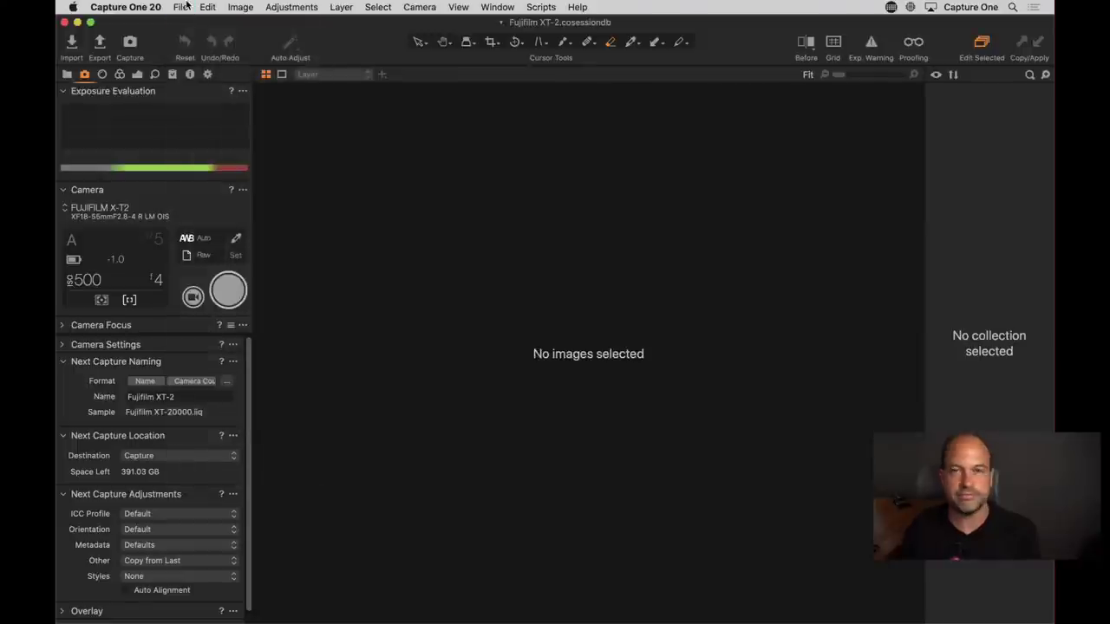